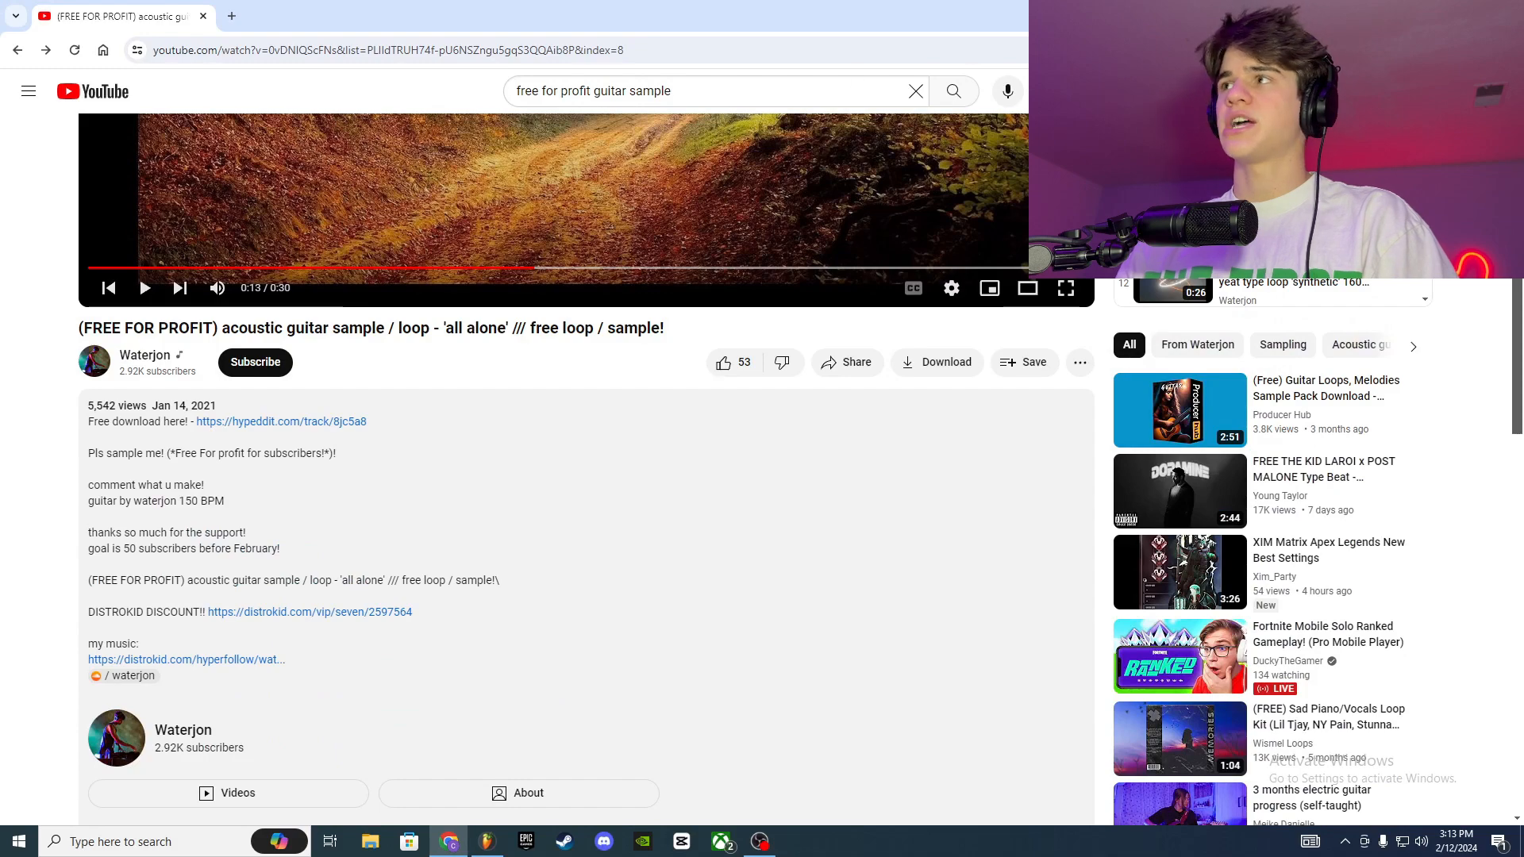
# Step: Copy the acoustic guitar loop's YouTube link and convert it to MP3 on the YtMp3 site
pyautogui.hotkey('alt', 'Tab')
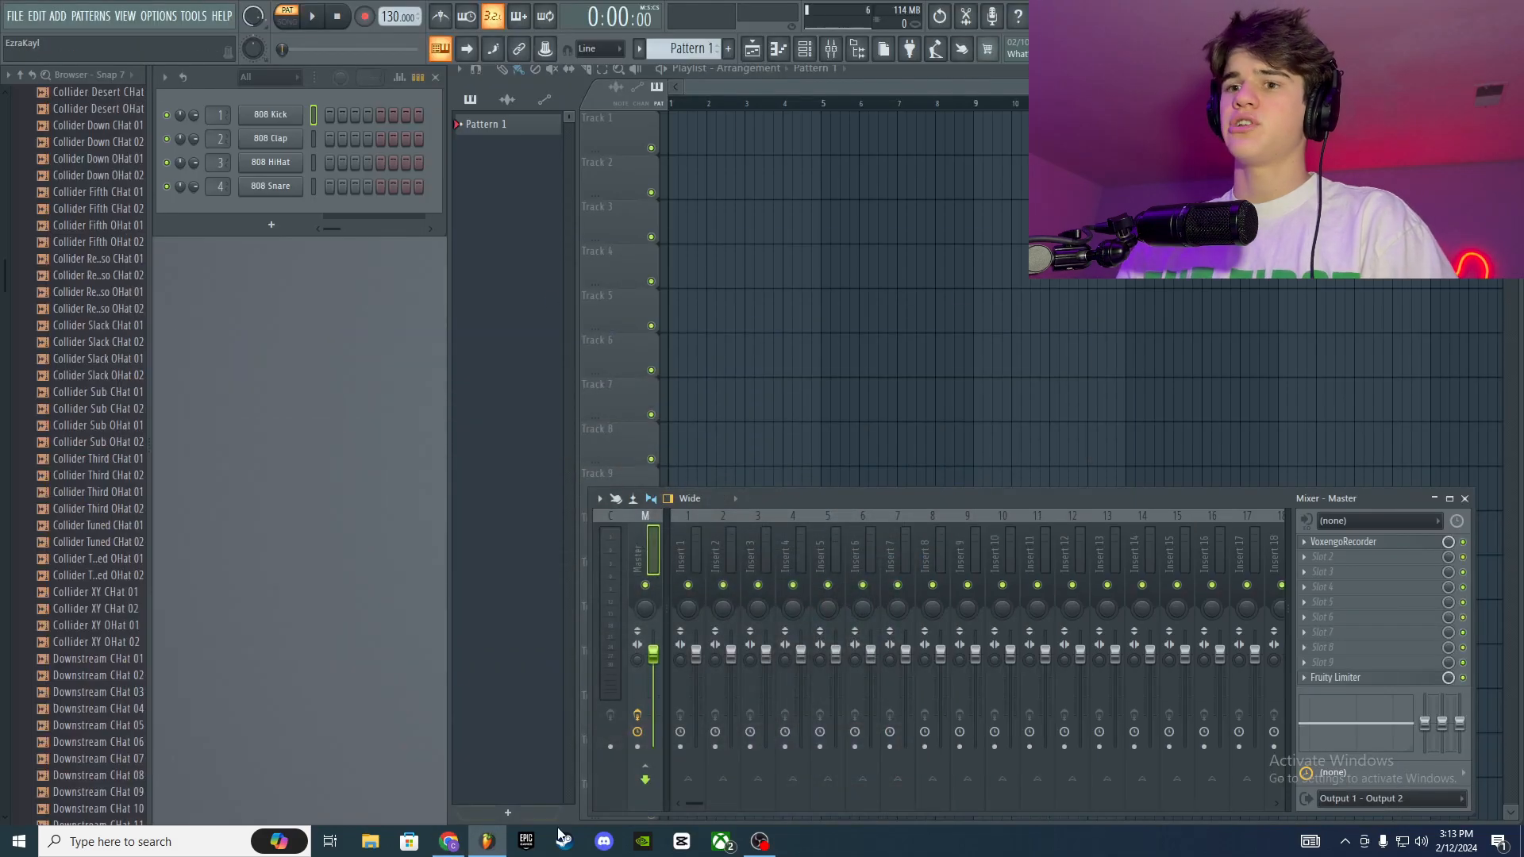
pyautogui.click(448, 841)
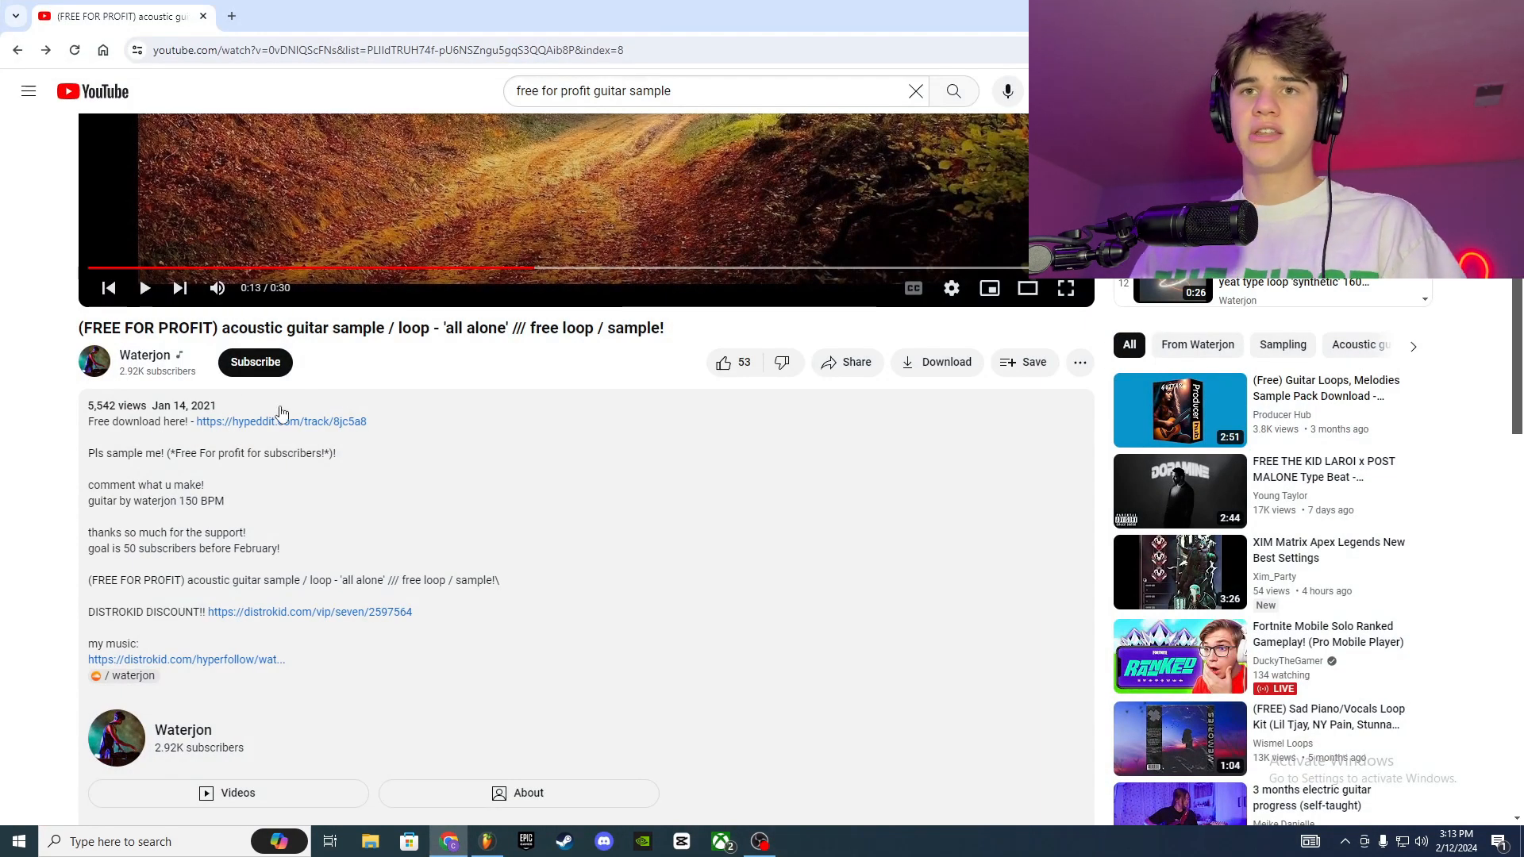
pyautogui.scroll(5, 150, 434)
pyautogui.click(214, 50)
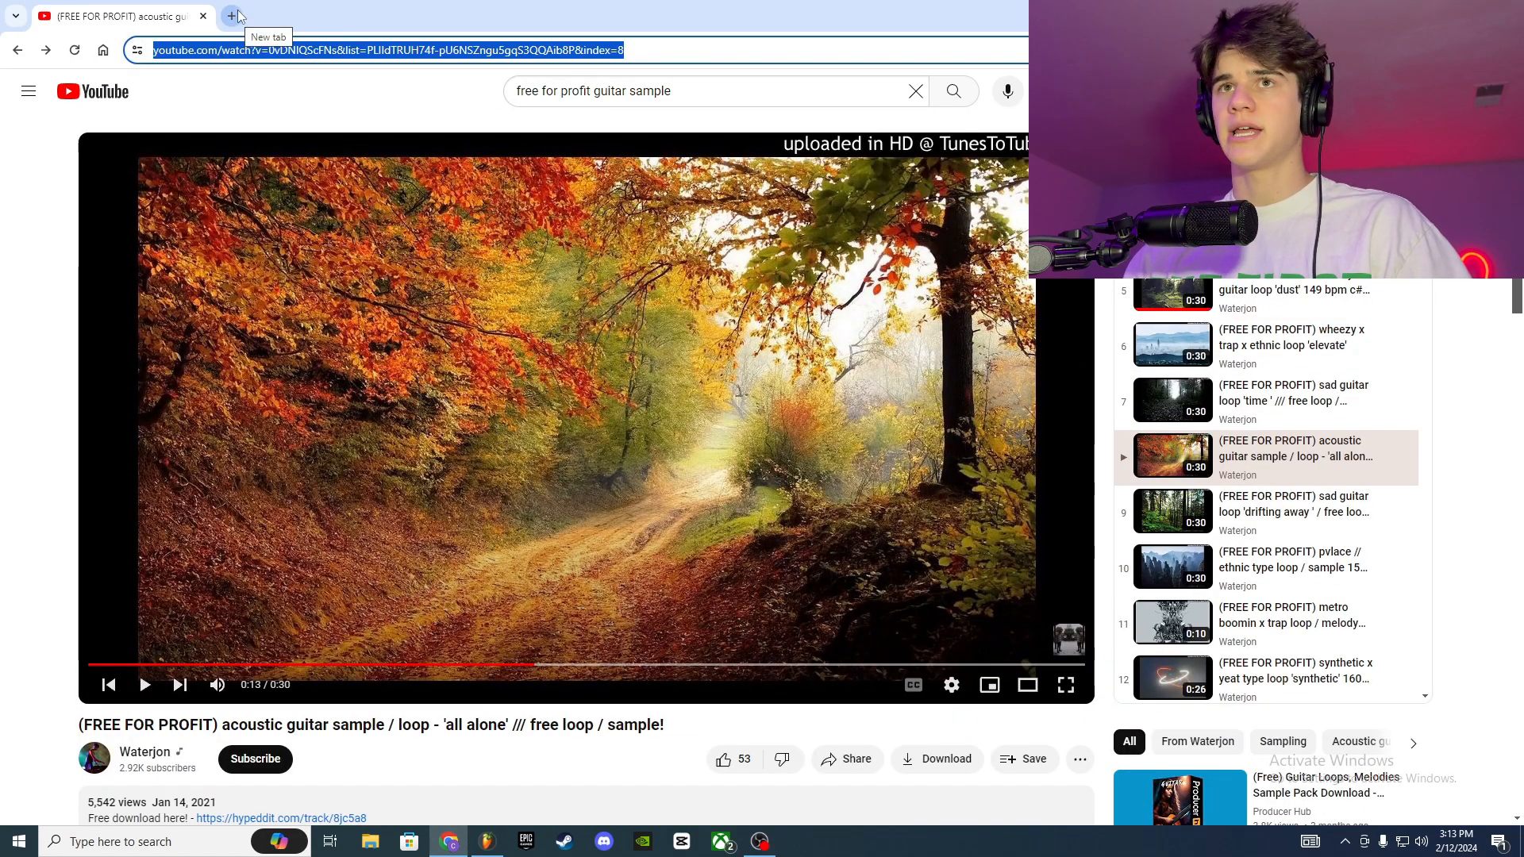
pyautogui.click(232, 16)
pyautogui.click(854, 78)
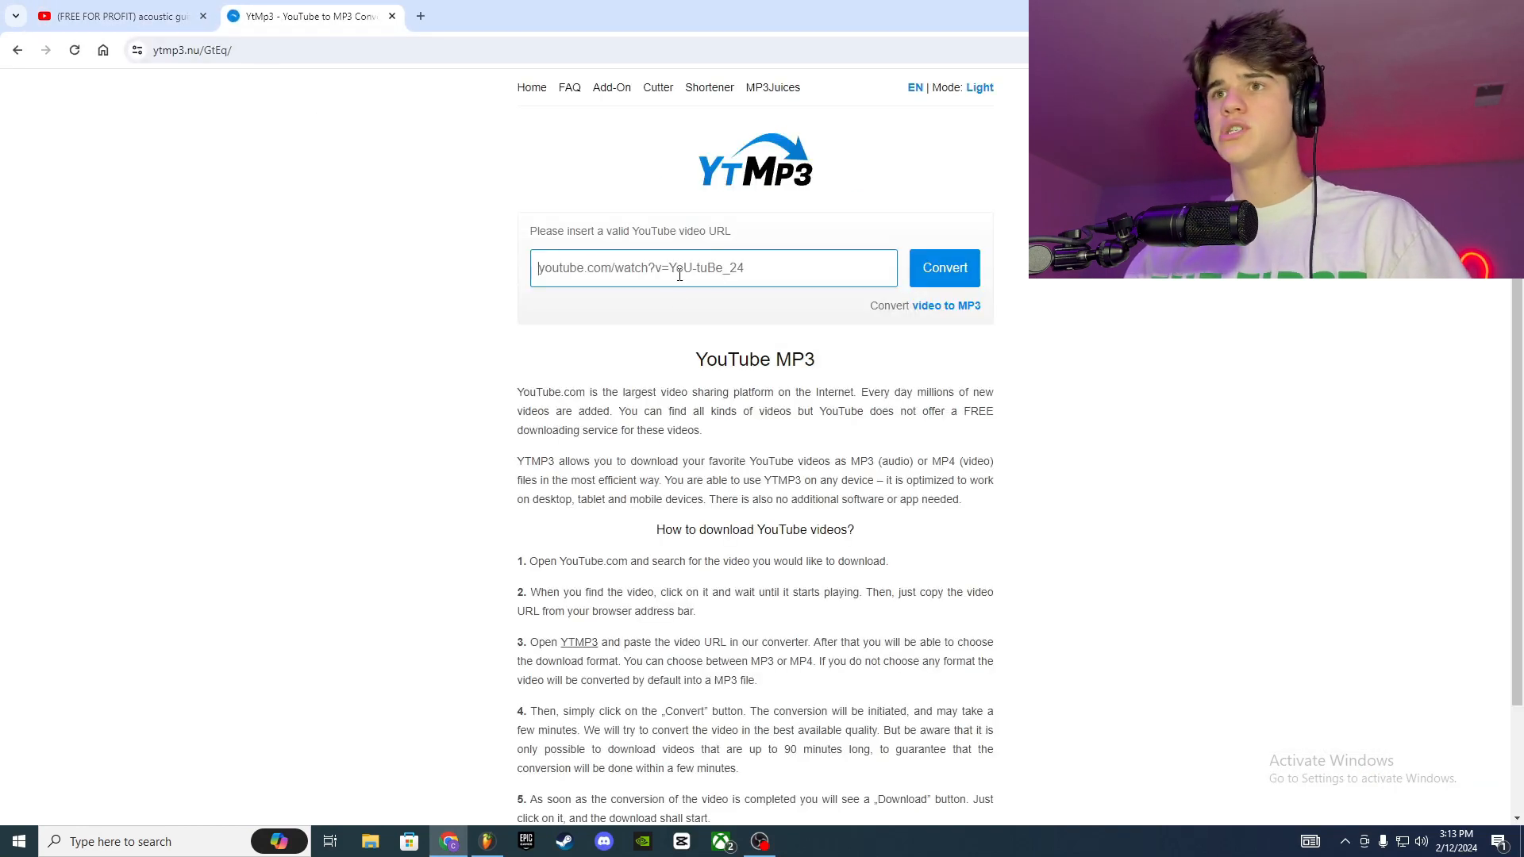
pyautogui.hotkey('ctrl', 'v')
pyautogui.click(945, 270)
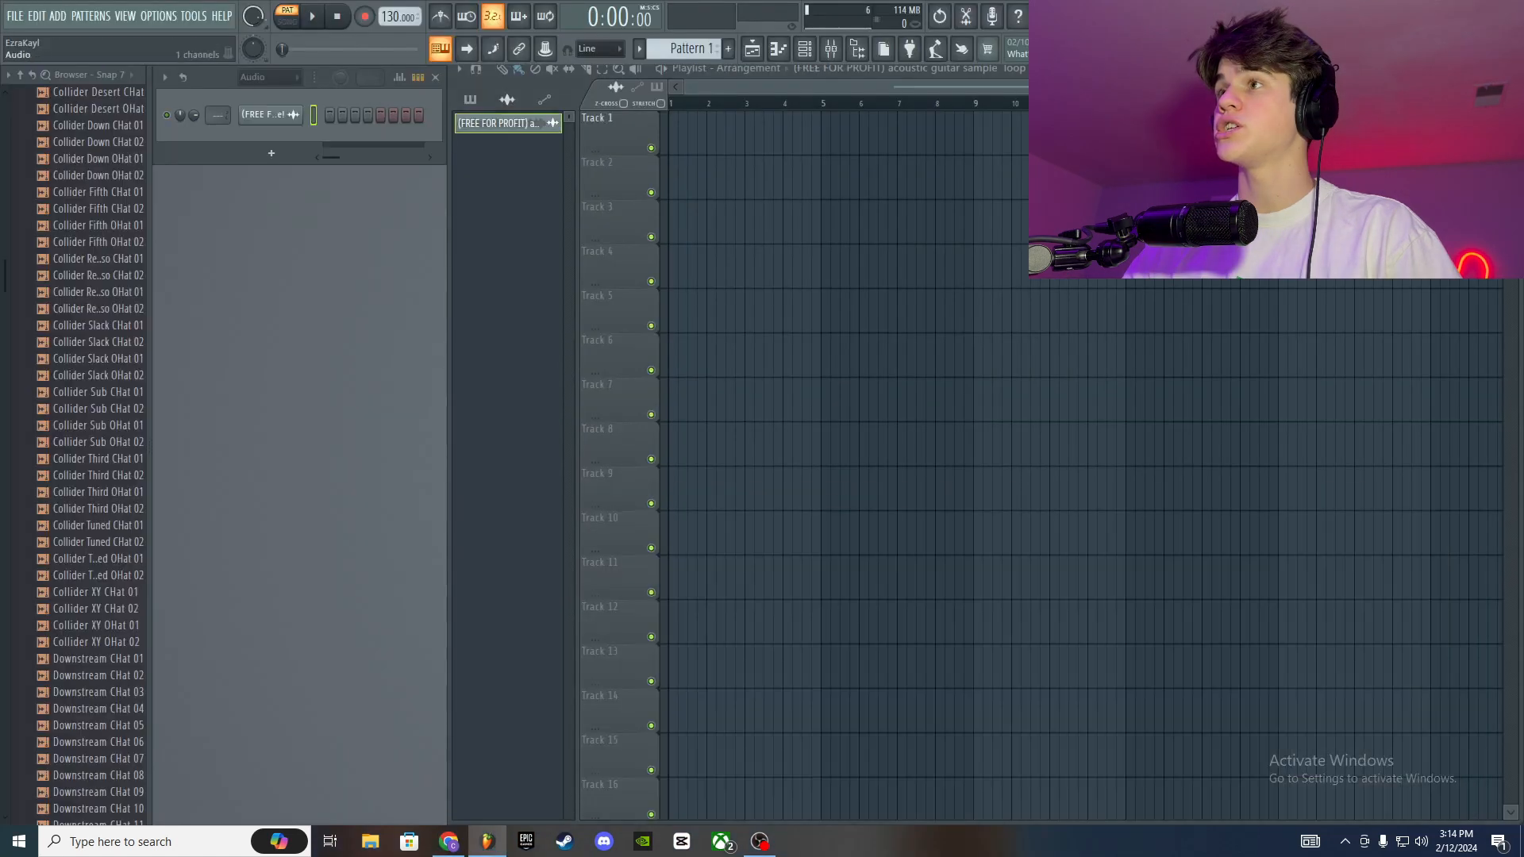
# Step: In FL Studio, place the acoustic guitar sample on playlist Track 1 at bar 1
pyautogui.click(673, 135)
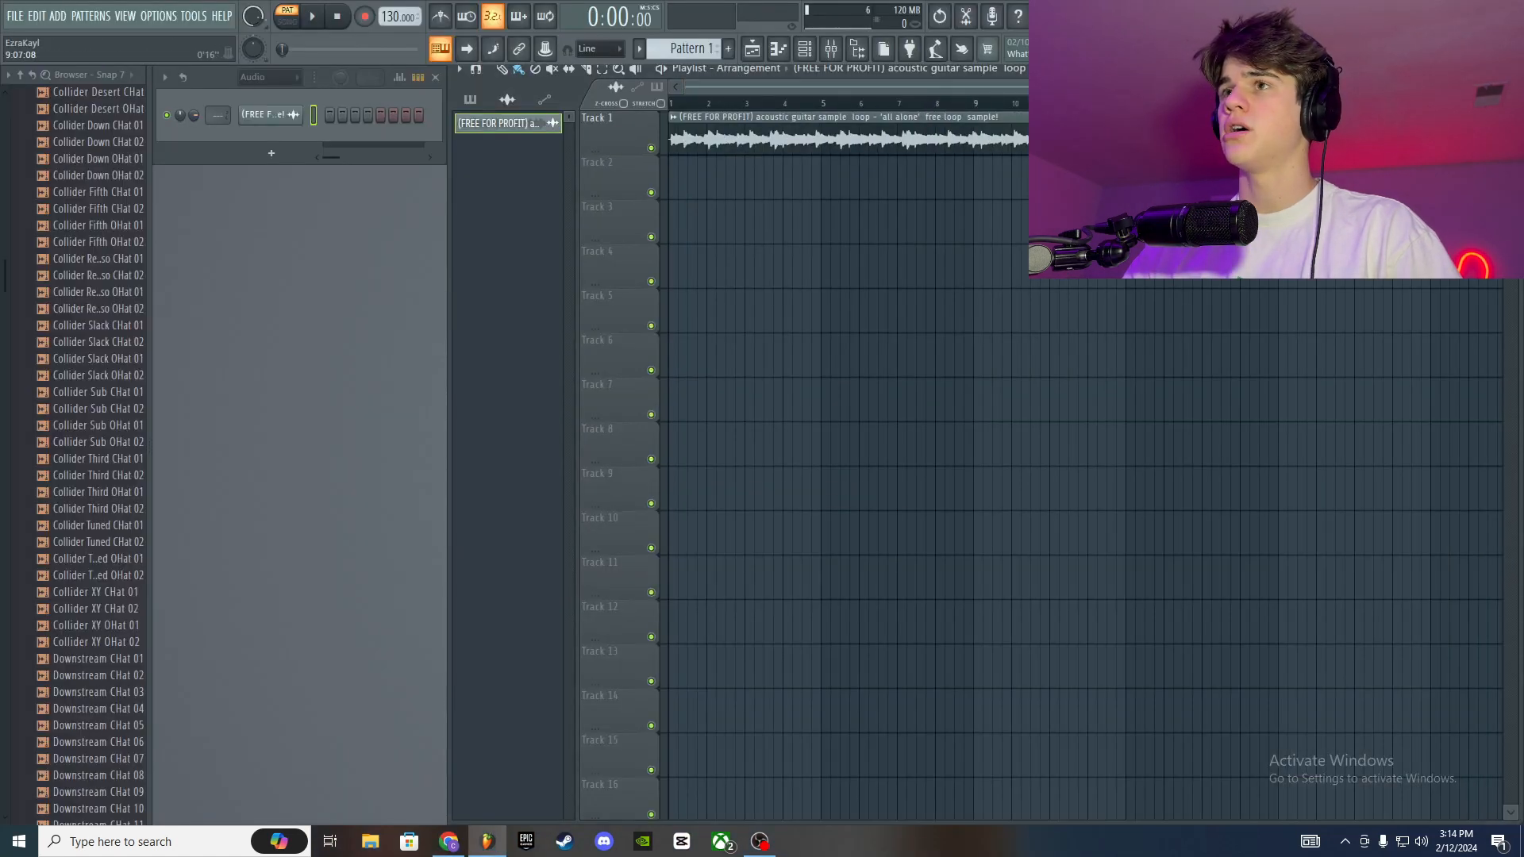
pyautogui.scroll(3, 970, 160)
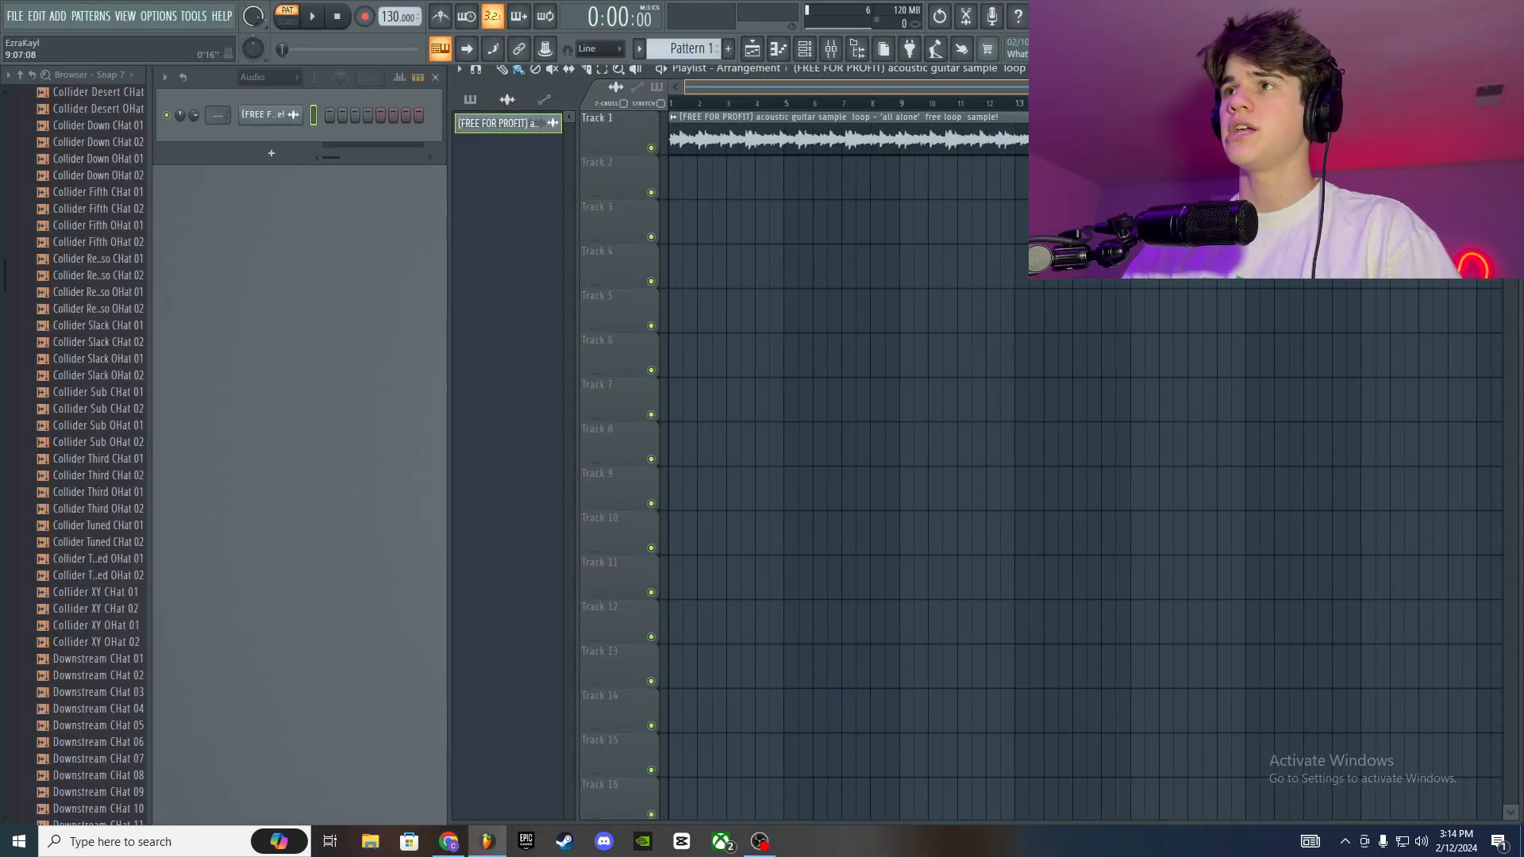
pyautogui.scroll(-4, 969, 160)
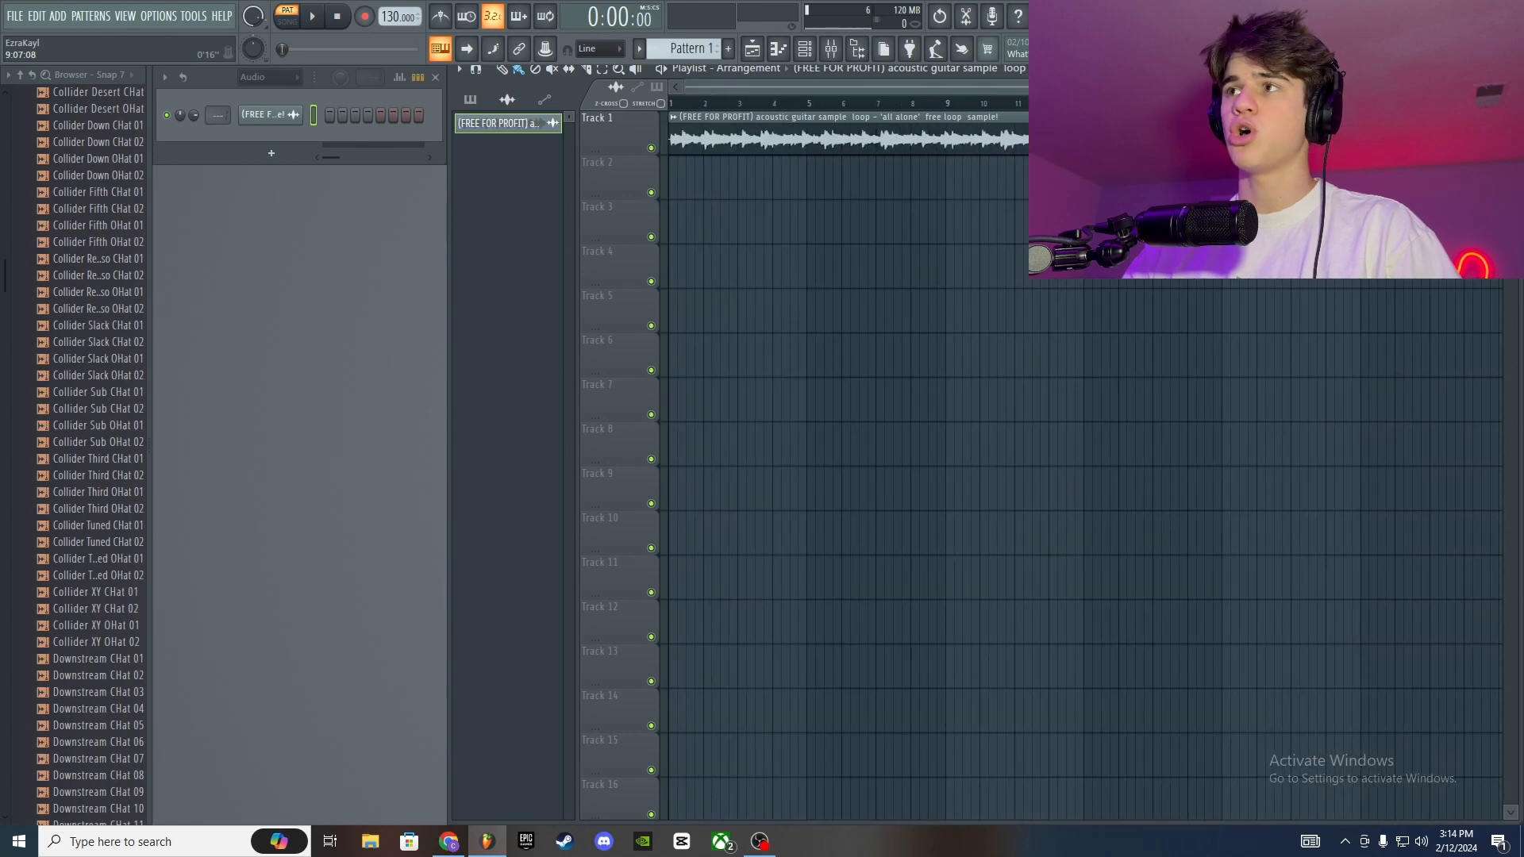
# Step: Look up the guitar loop's BPM in its YouTube description and set the FL Studio project tempo to 150 BPM
pyautogui.click(449, 841)
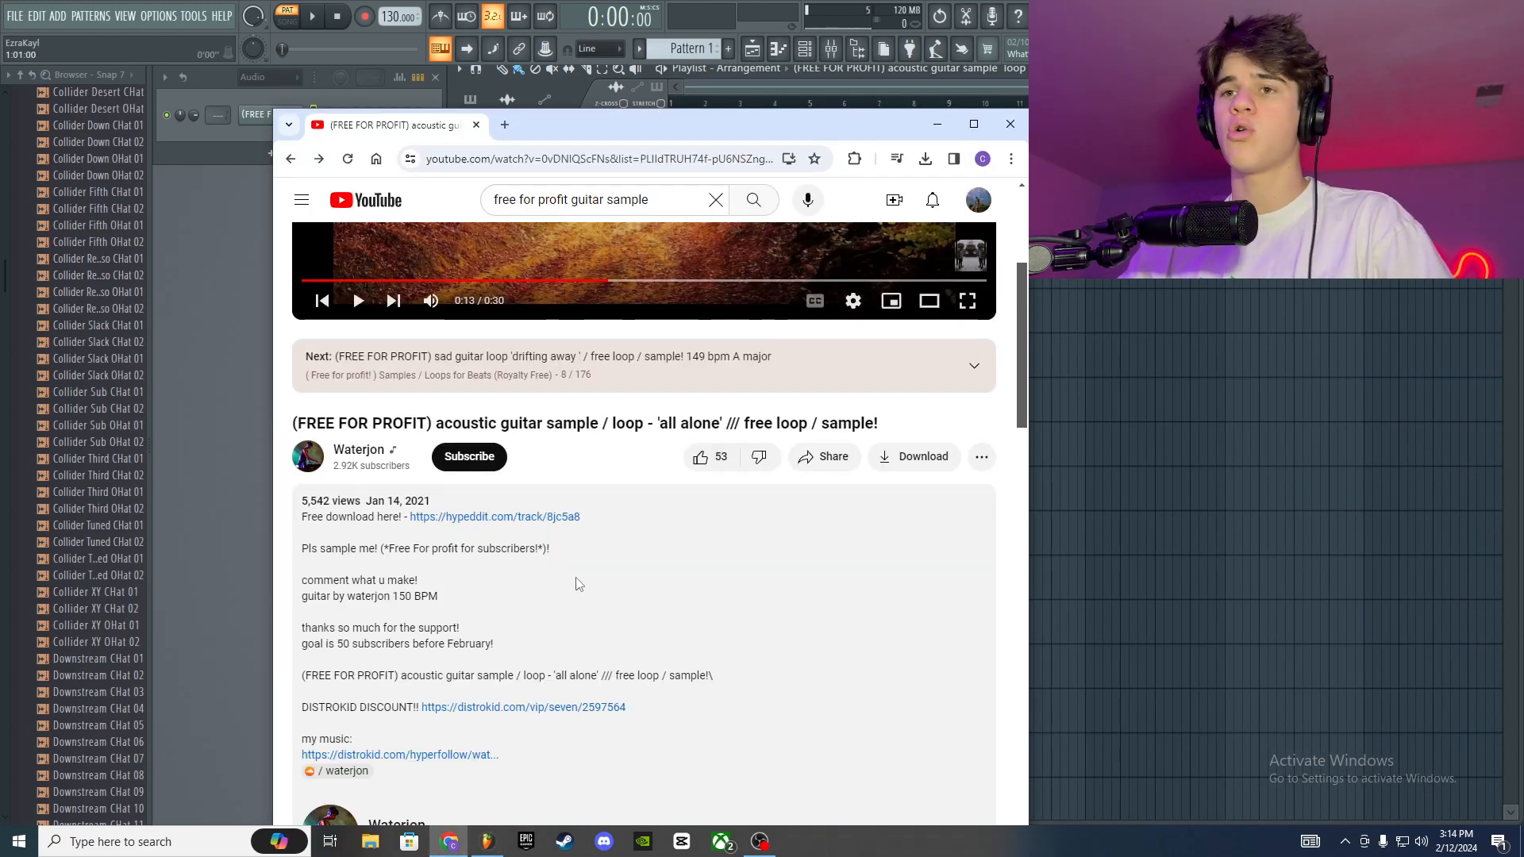
pyautogui.moveTo(439, 597); pyautogui.dragTo(361, 601)
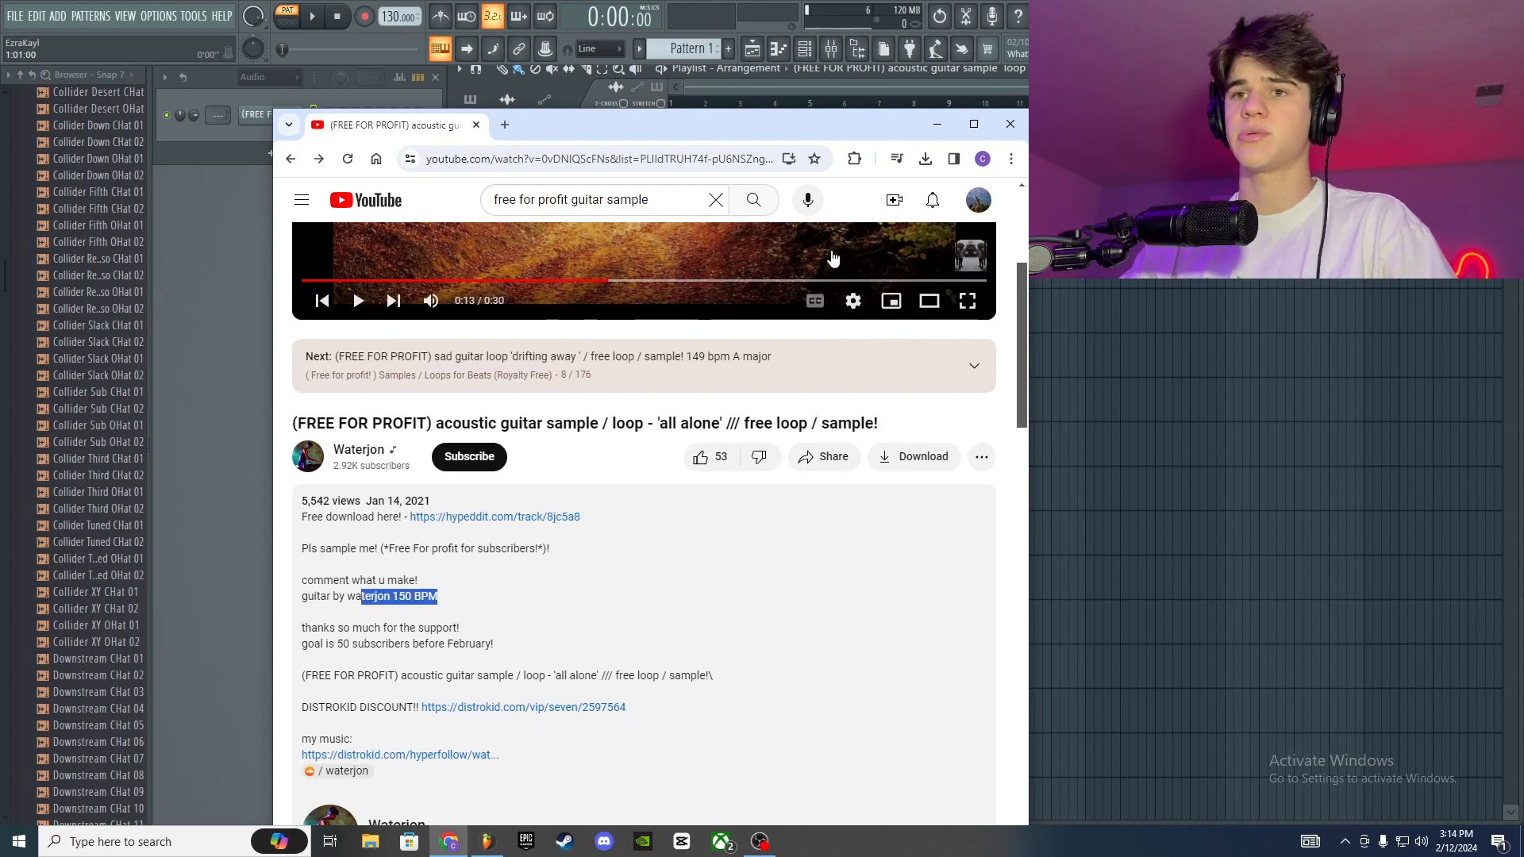
pyautogui.hotkey('alt', 'Tab')
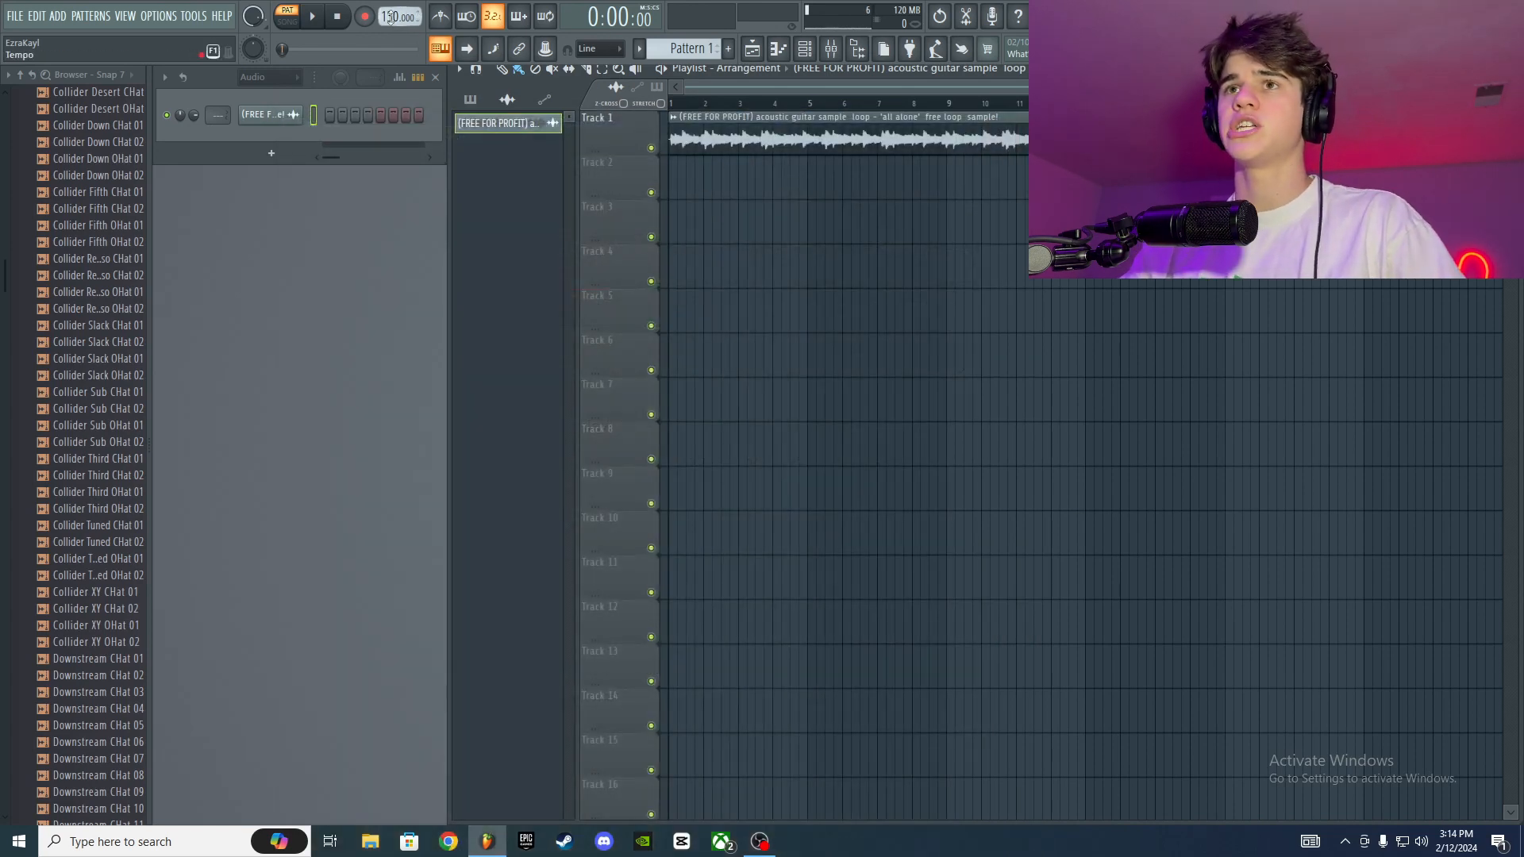
pyautogui.moveTo(390, 17); pyautogui.dragTo(390, 5)
# Step: Set the playlist snap to none and trim the silence off the start of the guitar clip
pyautogui.click(600, 49)
pyautogui.click(611, 102)
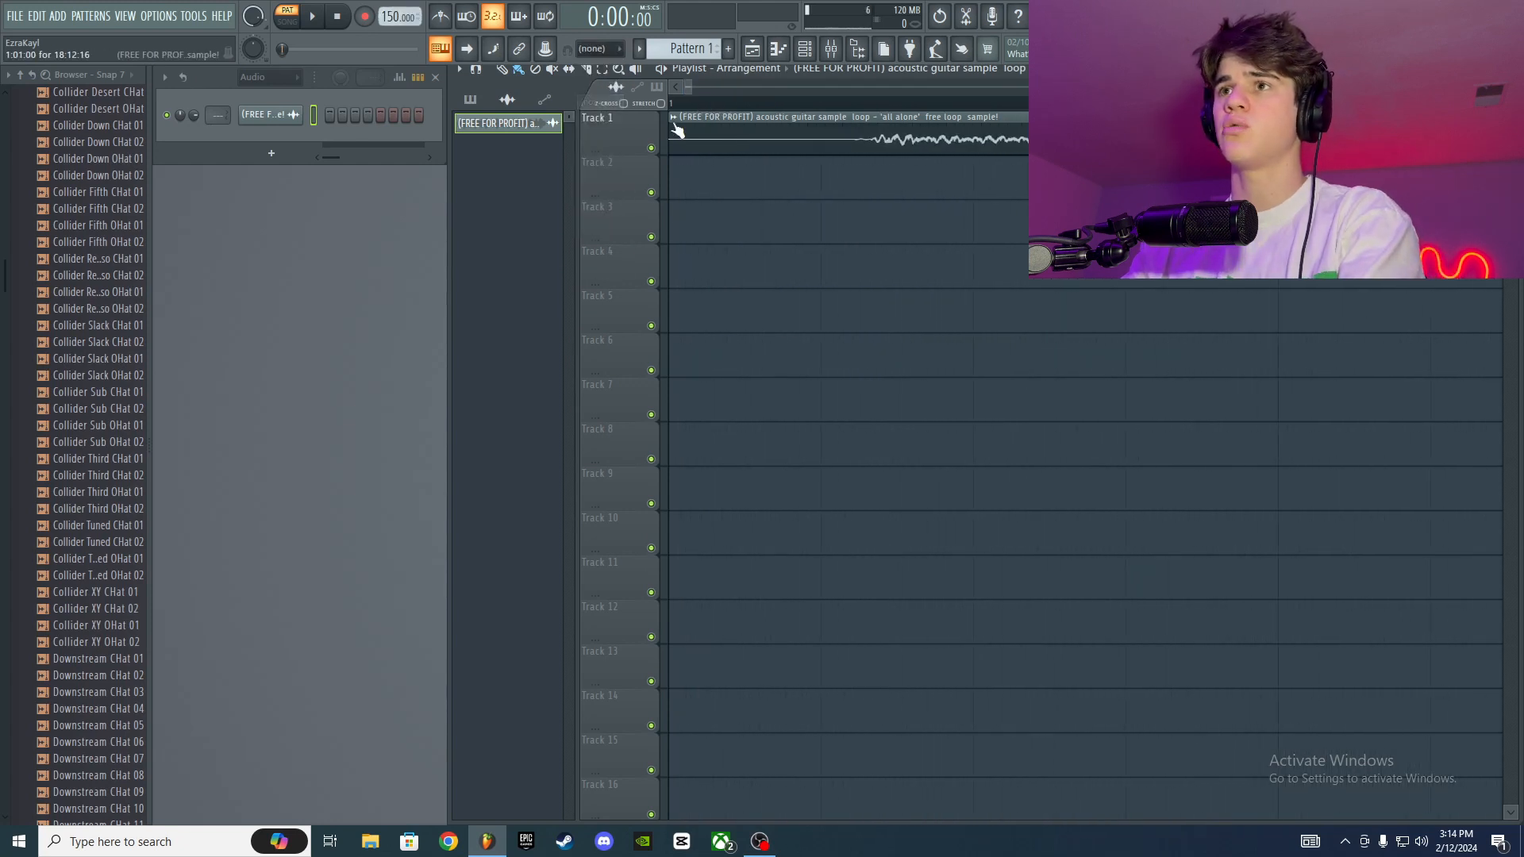
pyautogui.click(615, 50)
pyautogui.click(602, 103)
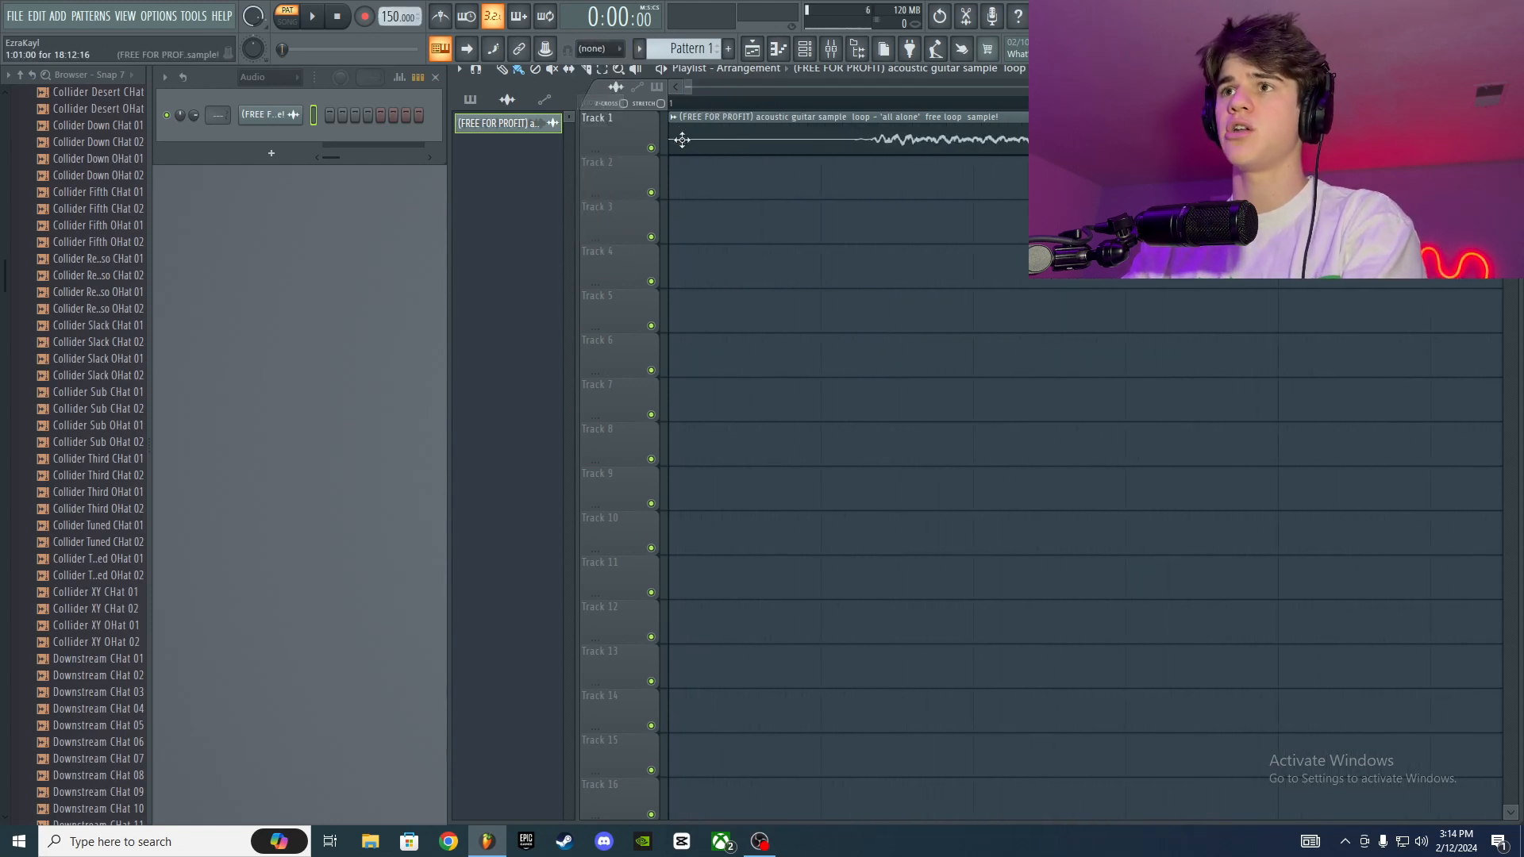
pyautogui.moveTo(671, 123); pyautogui.dragTo(850, 127)
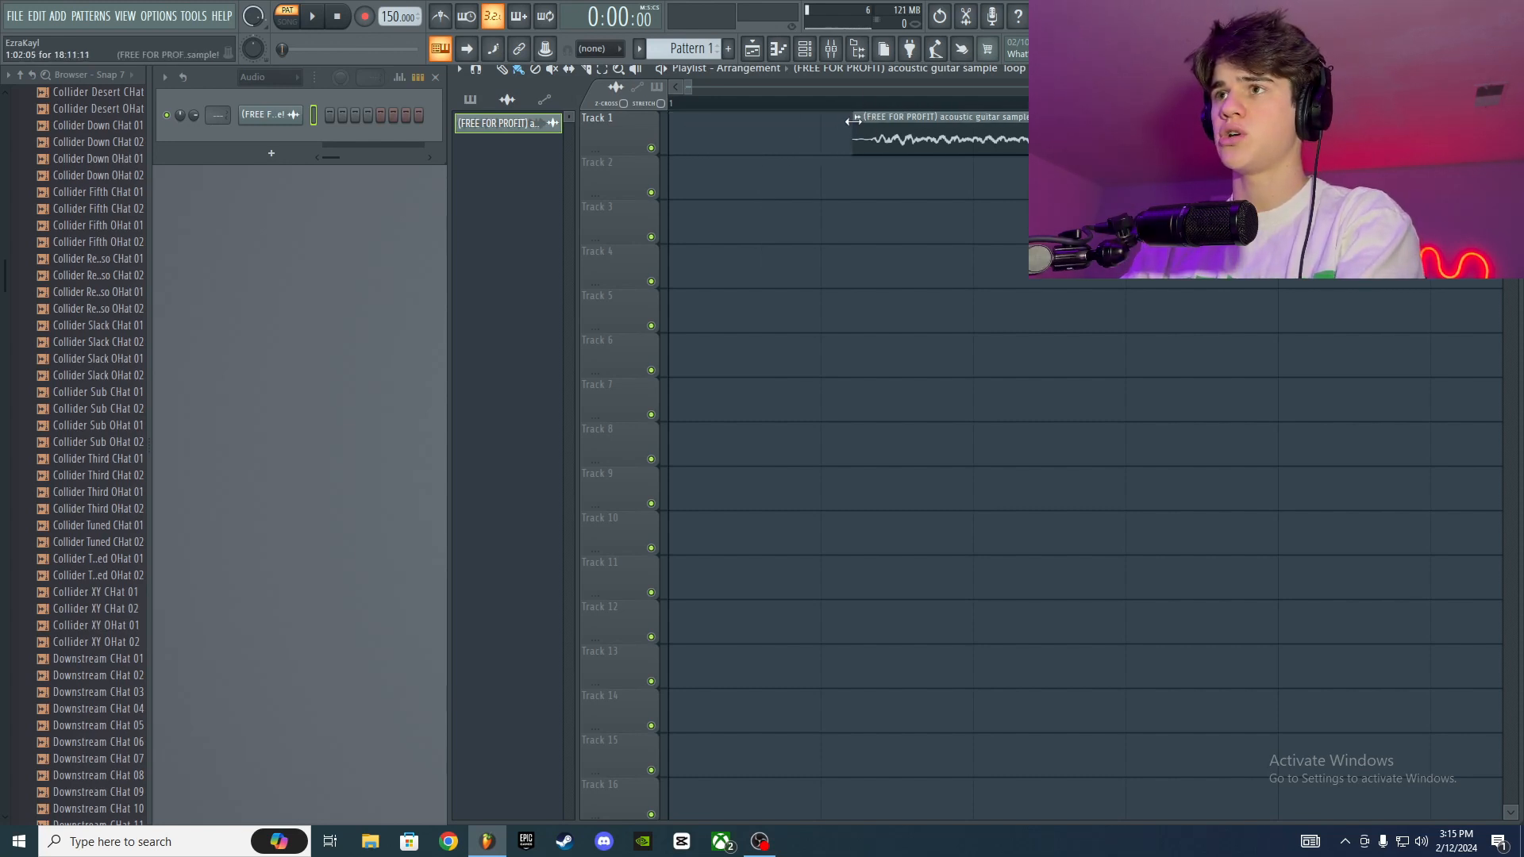
# Step: Align the guitar clip to bar 1 with a length of 16 bars and switch playback to song mode
pyautogui.moveTo(694, 88); pyautogui.dragTo(1073, 89)
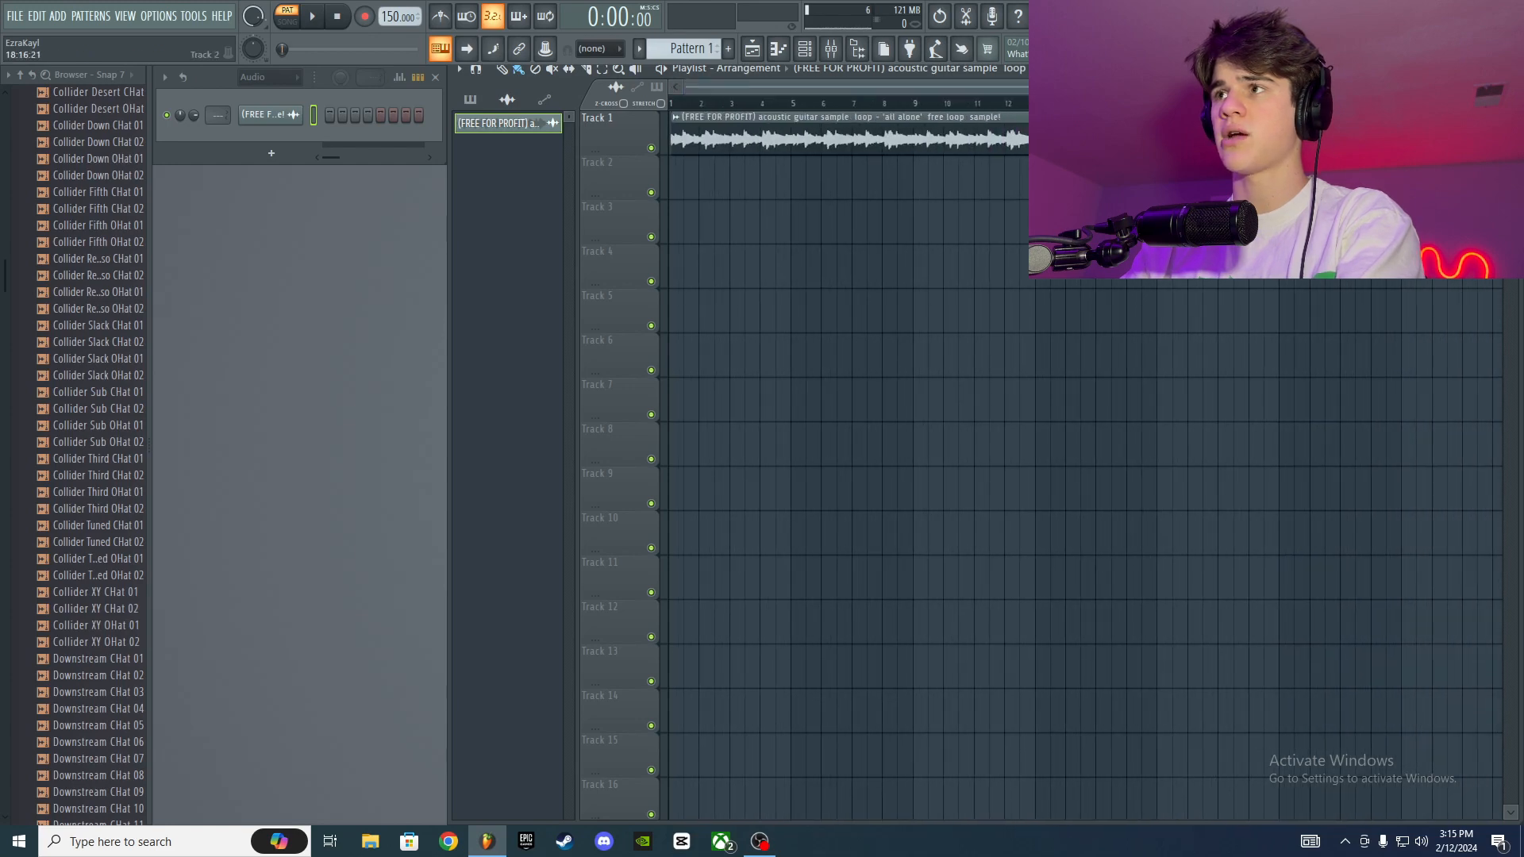
pyautogui.scroll(5, 1222, 143)
pyautogui.moveTo(970, 153); pyautogui.dragTo(917, 121)
pyautogui.scroll(5, 982, 154)
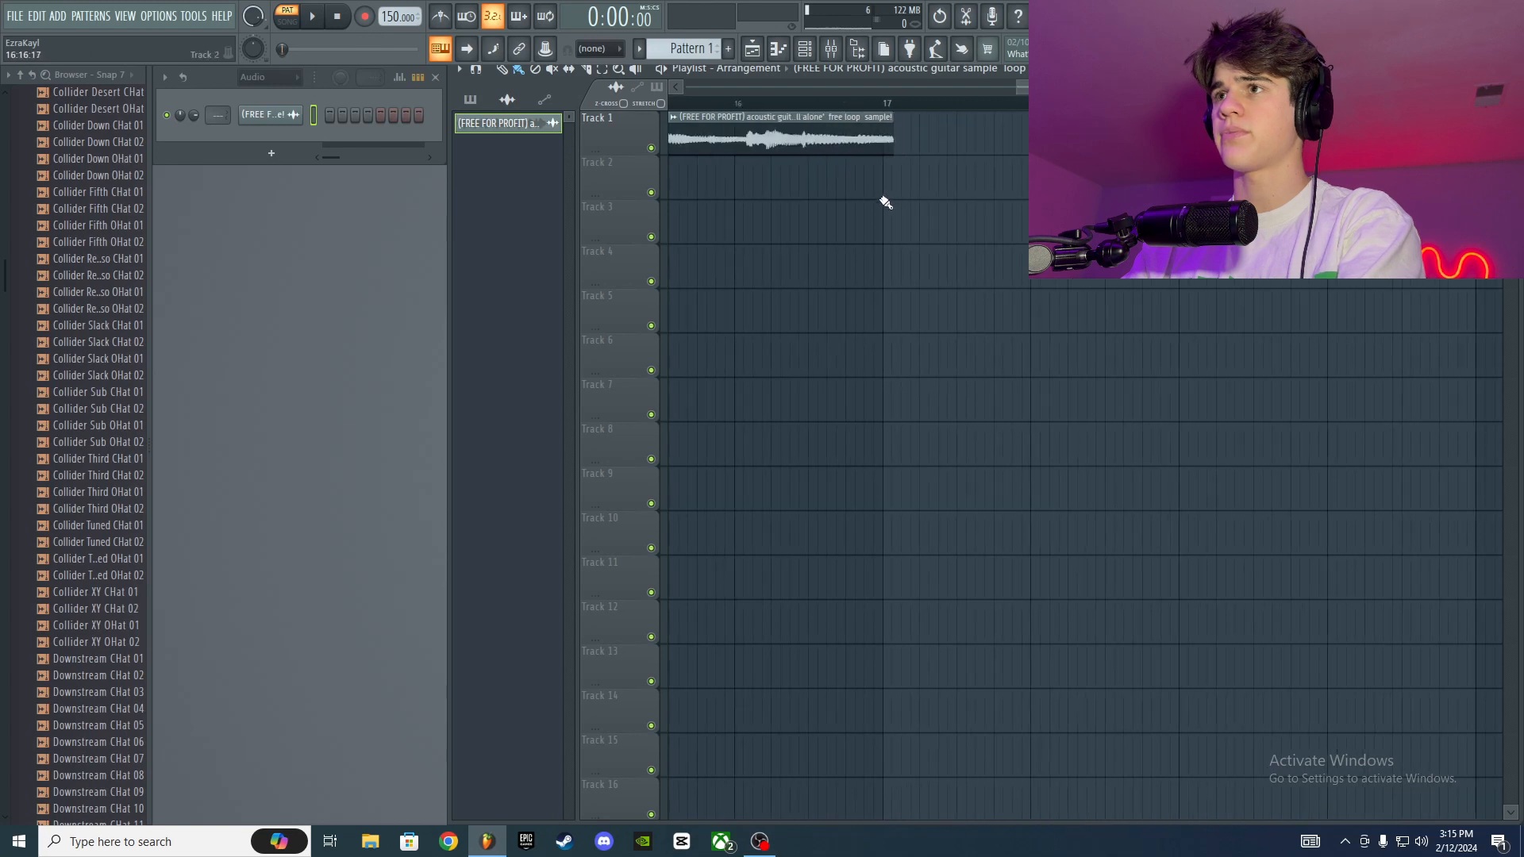
pyautogui.scroll(-5, 873, 191)
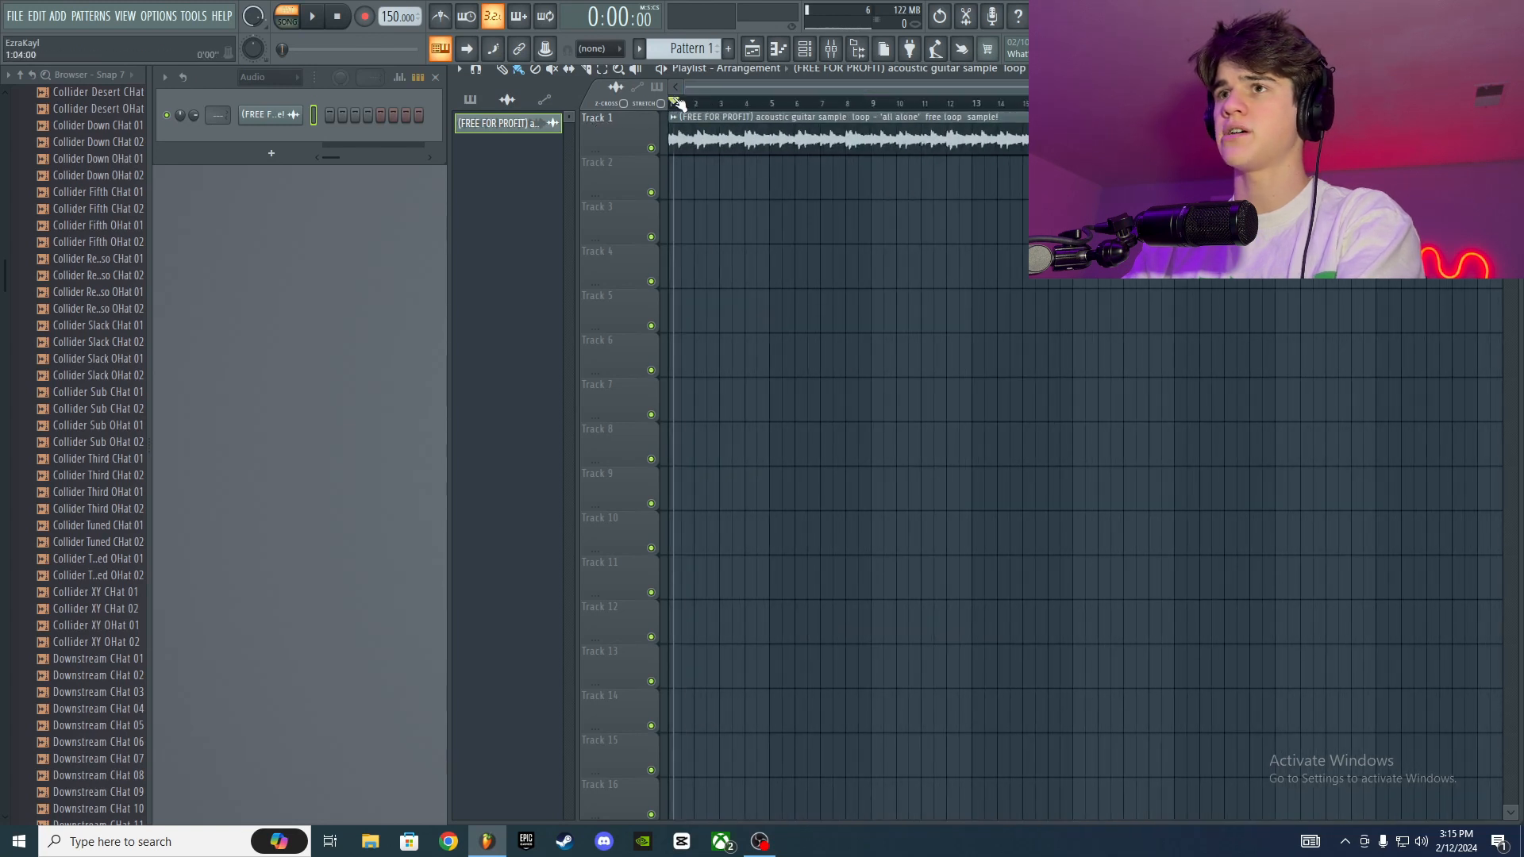
pyautogui.press('l')
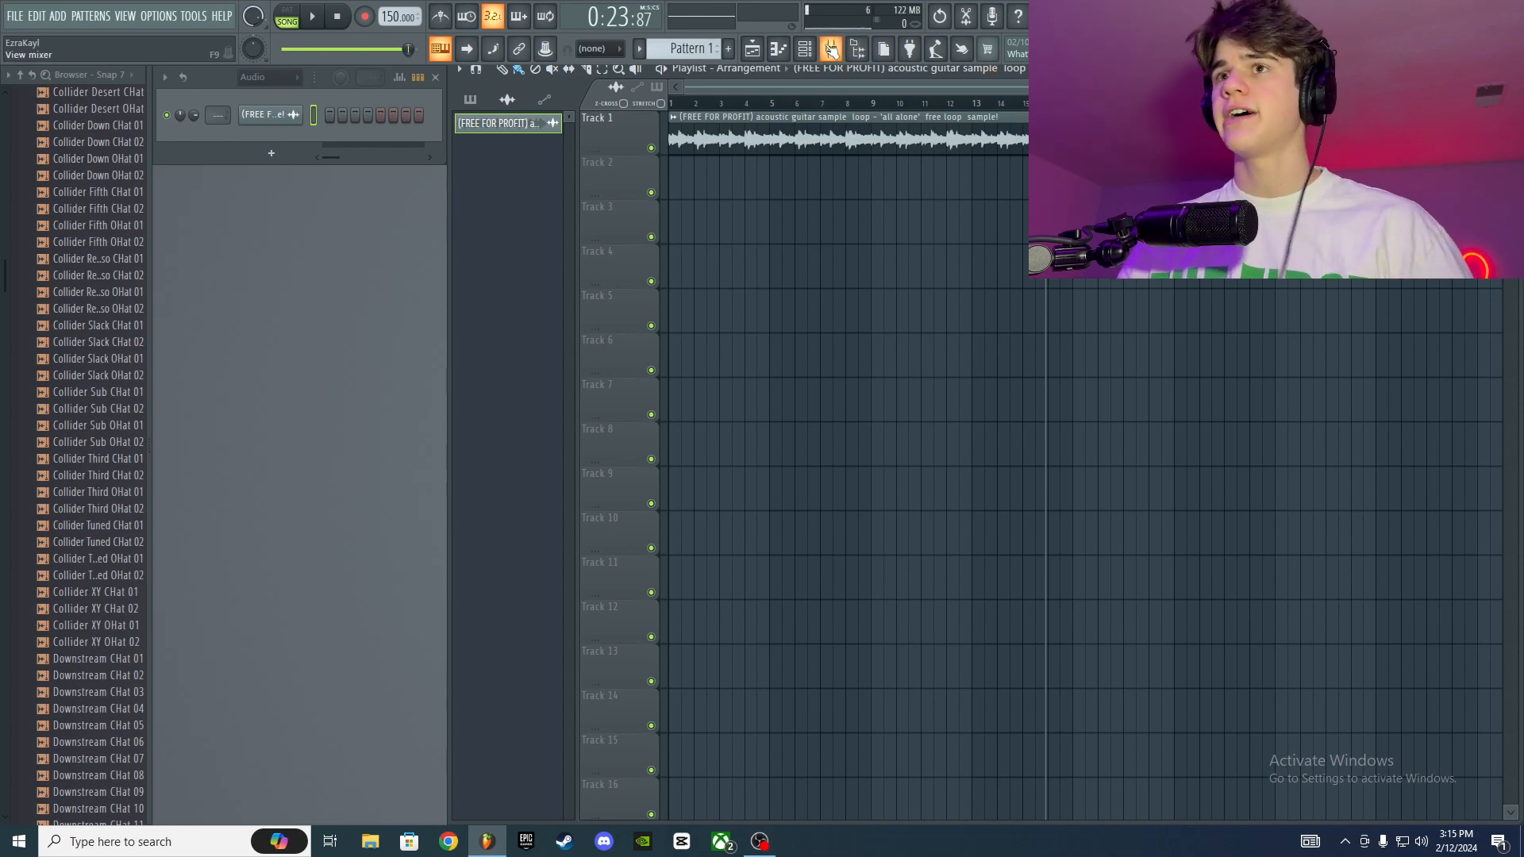
# Step: Select Insert 1 in the mixer as the track for the guitar
pyautogui.click(831, 50)
pyautogui.click(722, 547)
pyautogui.click(697, 549)
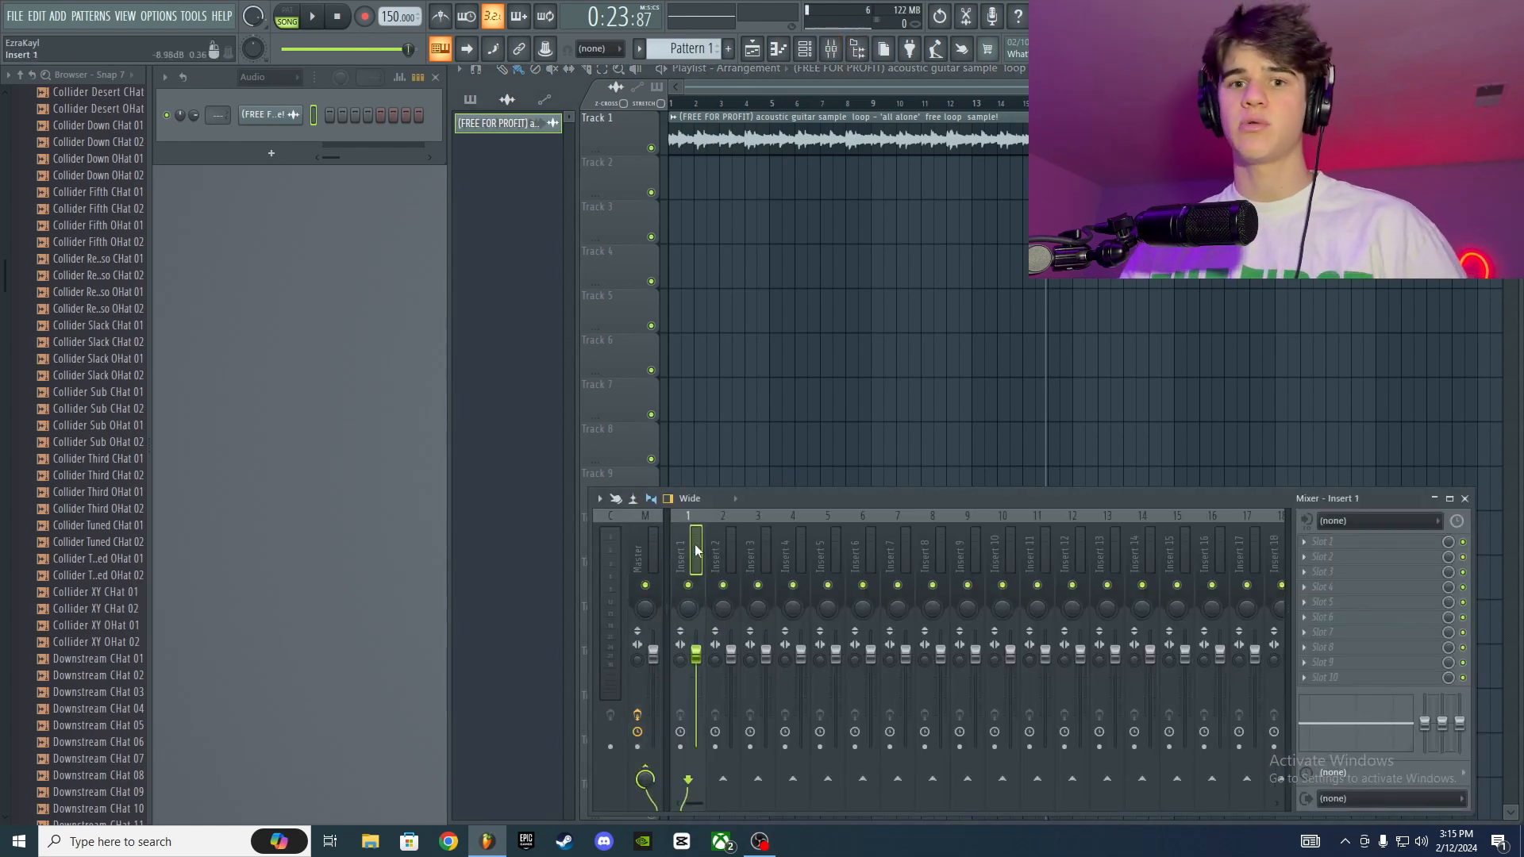
pyautogui.click(716, 554)
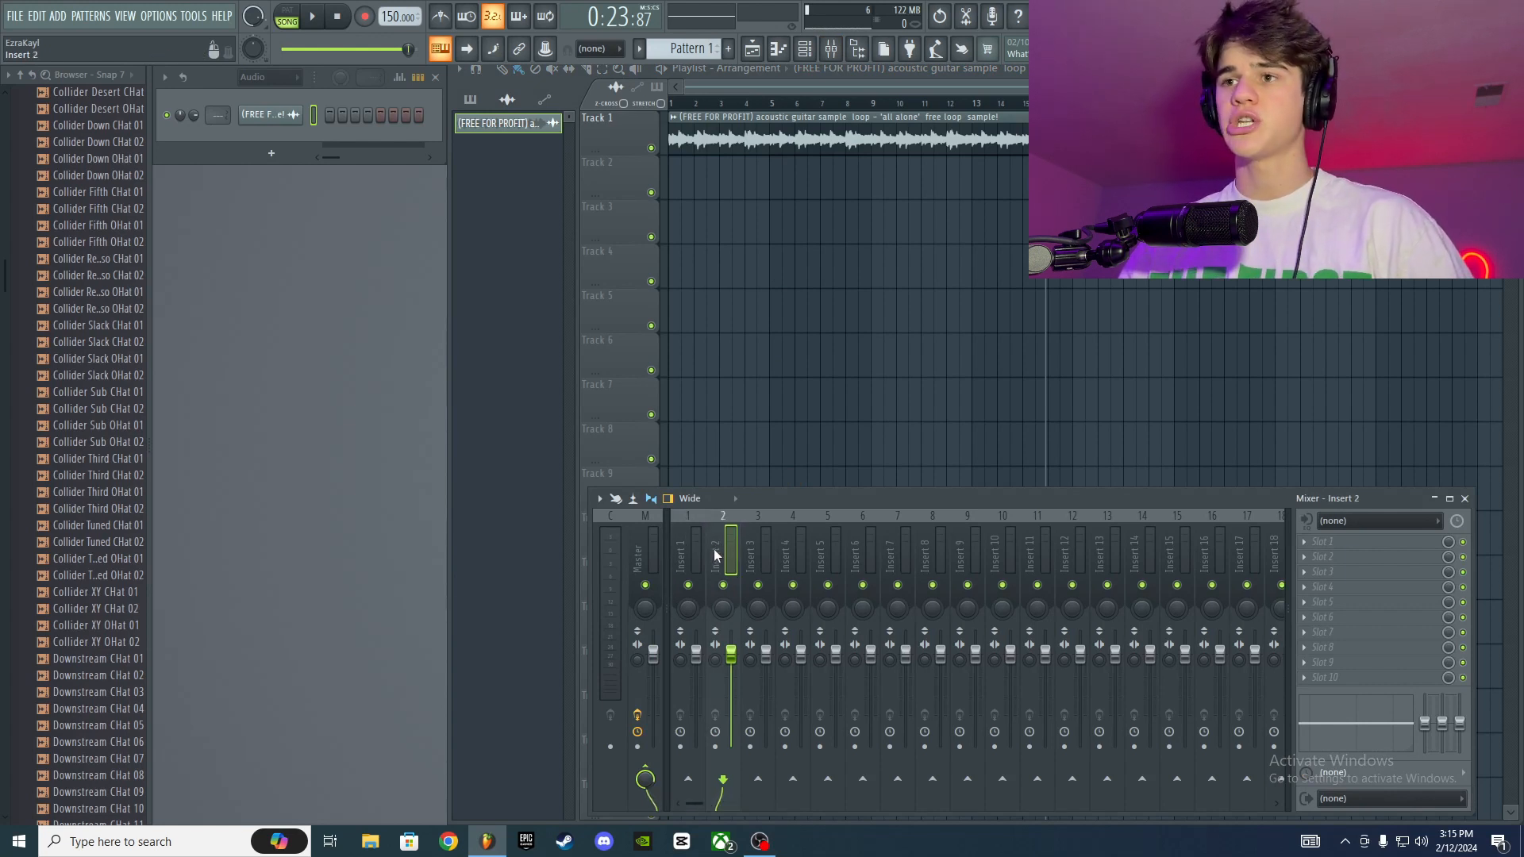
pyautogui.click(686, 553)
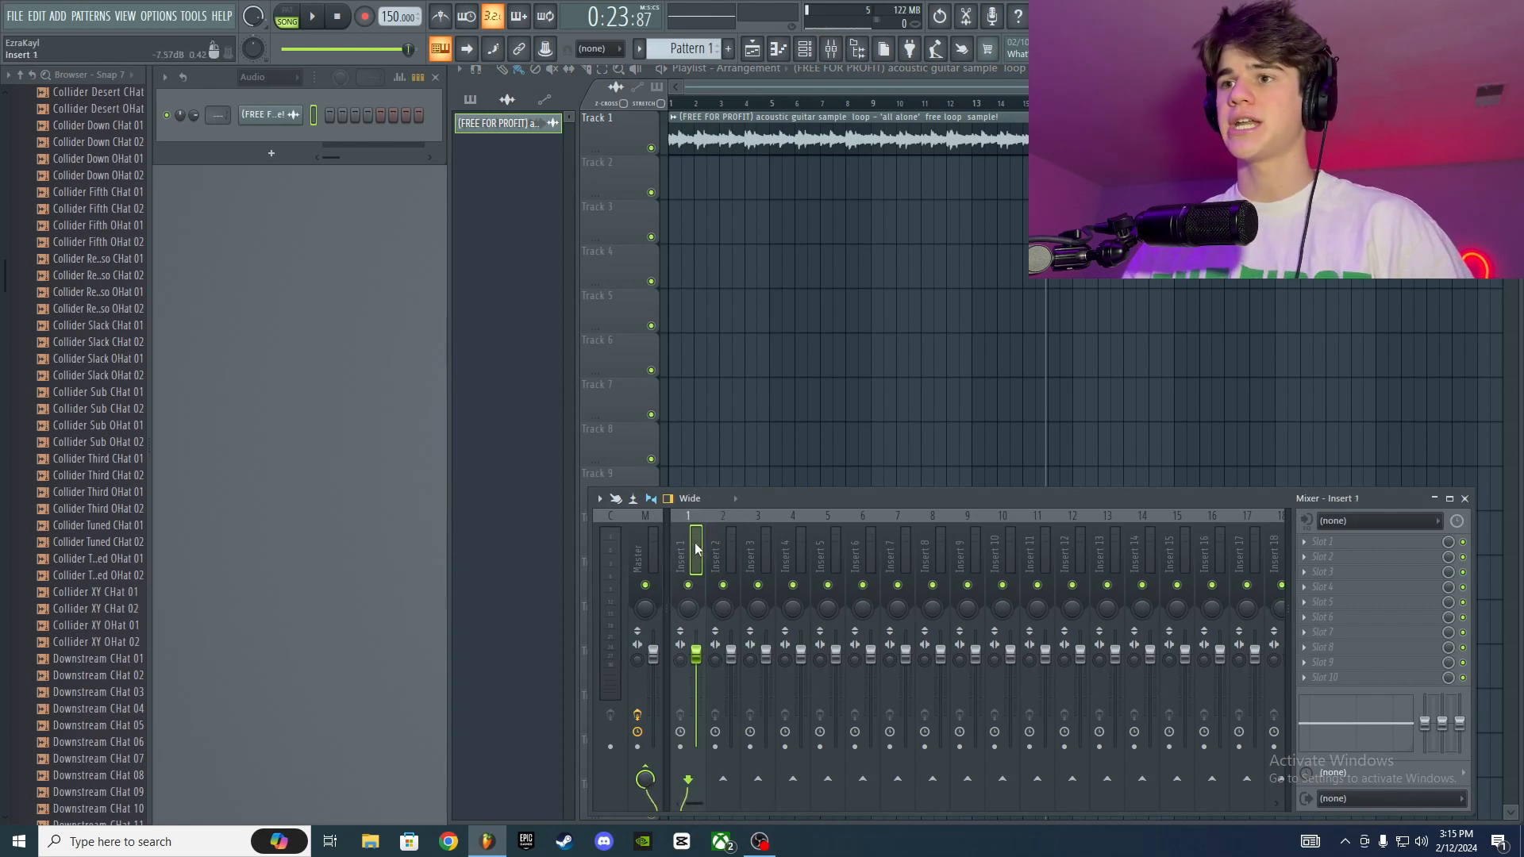
pyautogui.press('F9')
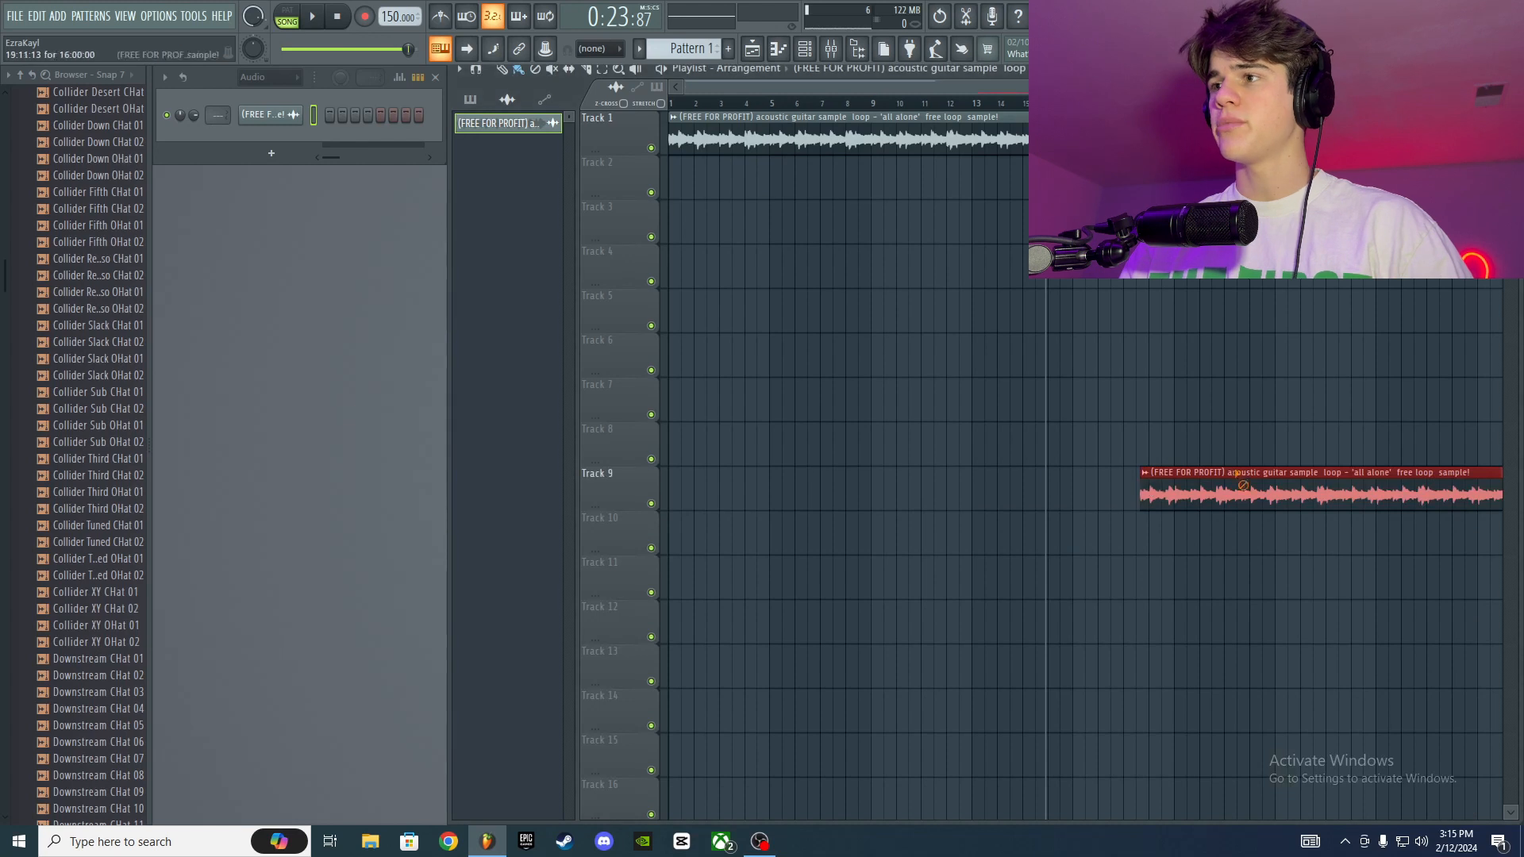
# Step: Route the guitar audio clip to mixer track 1 in its channel settings
pyautogui.click(831, 49)
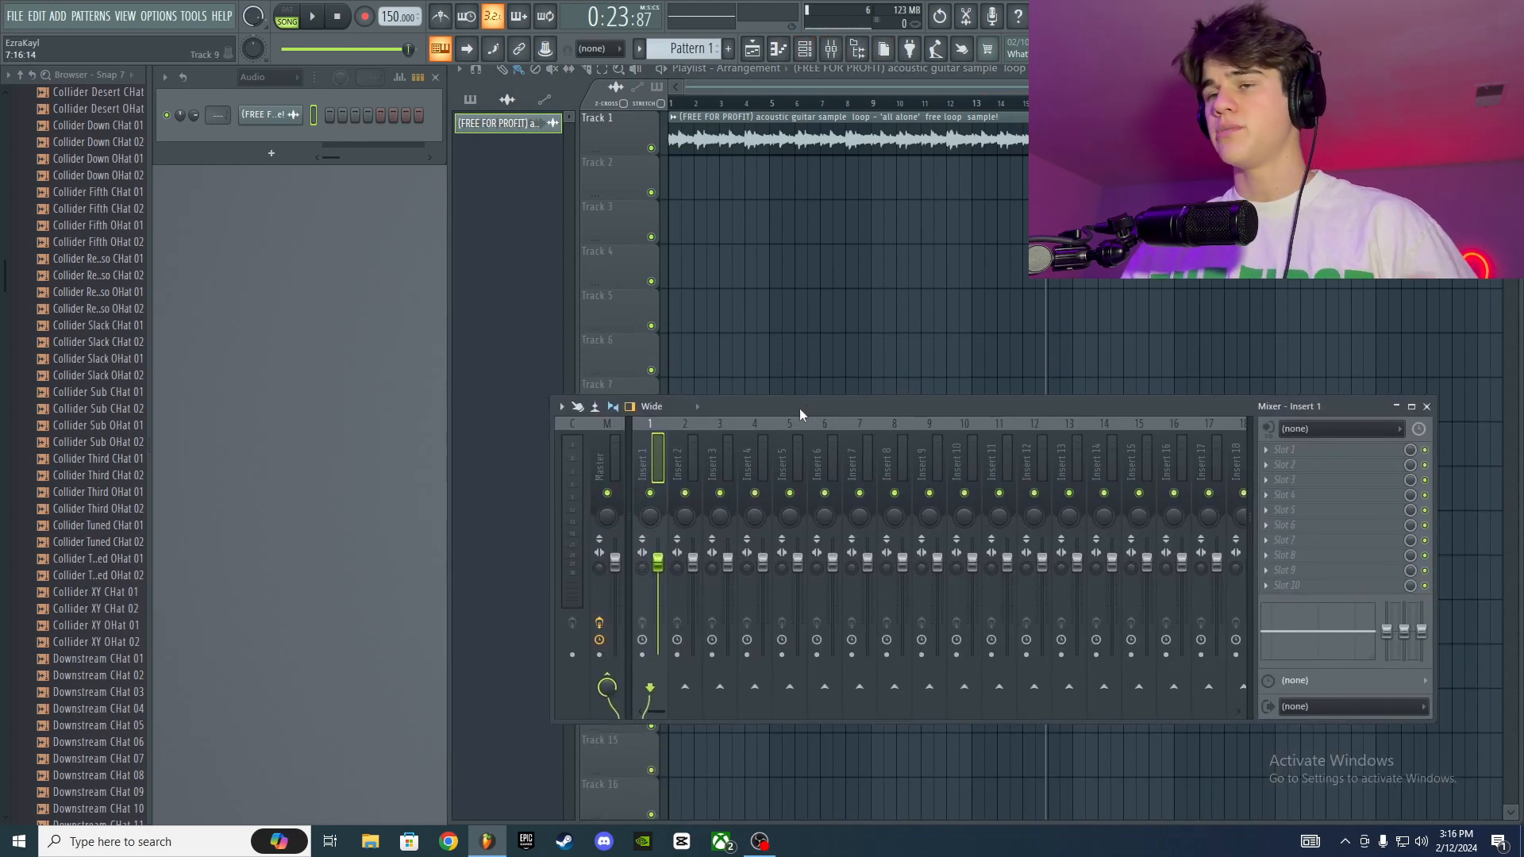
pyautogui.doubleClick(746, 141)
pyautogui.moveTo(643, 232); pyautogui.dragTo(667, 167)
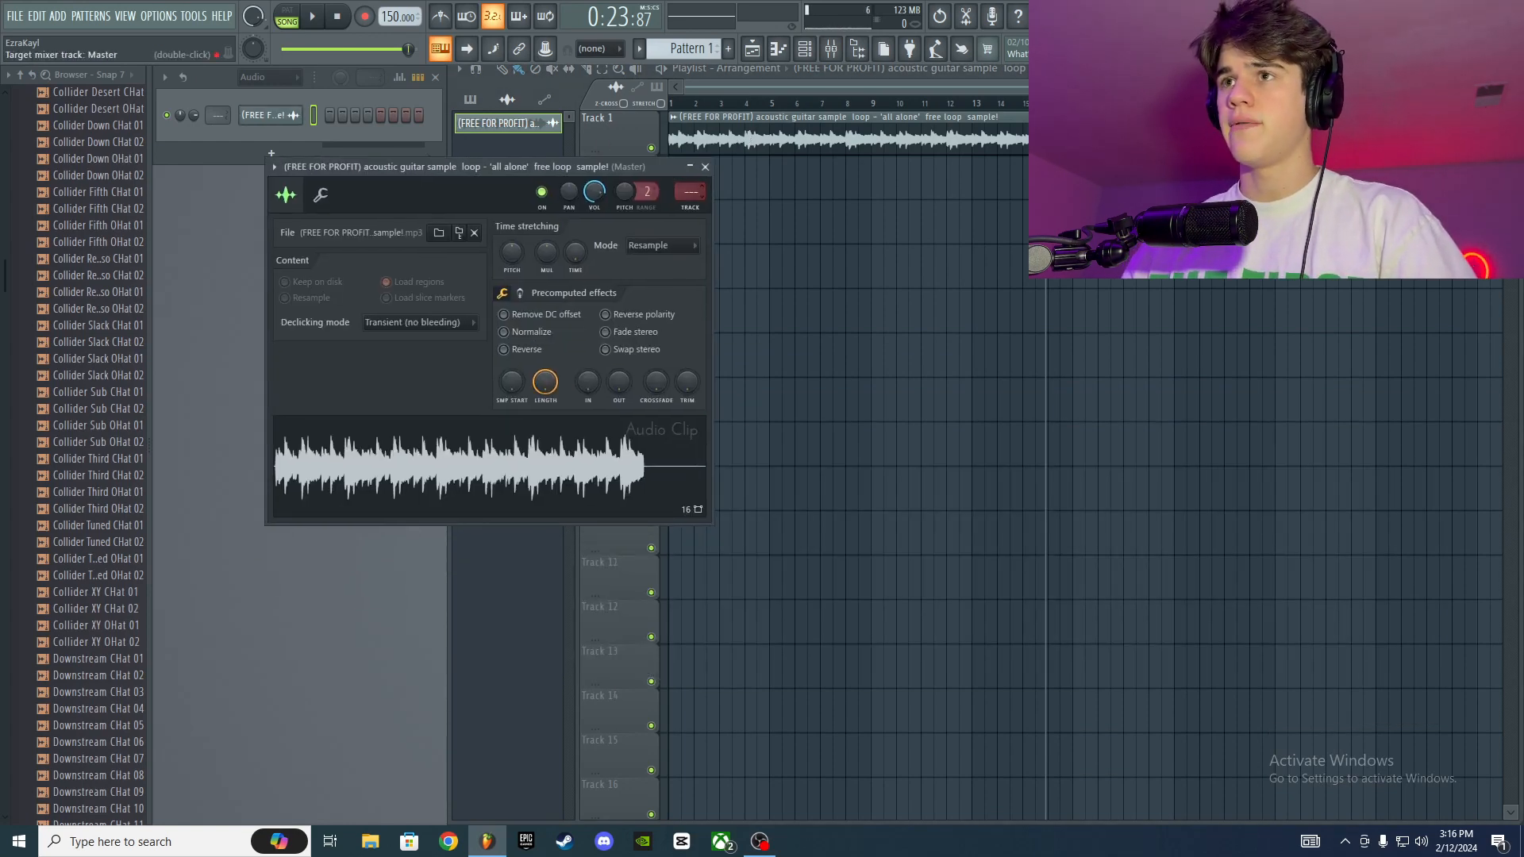
pyautogui.click(705, 167)
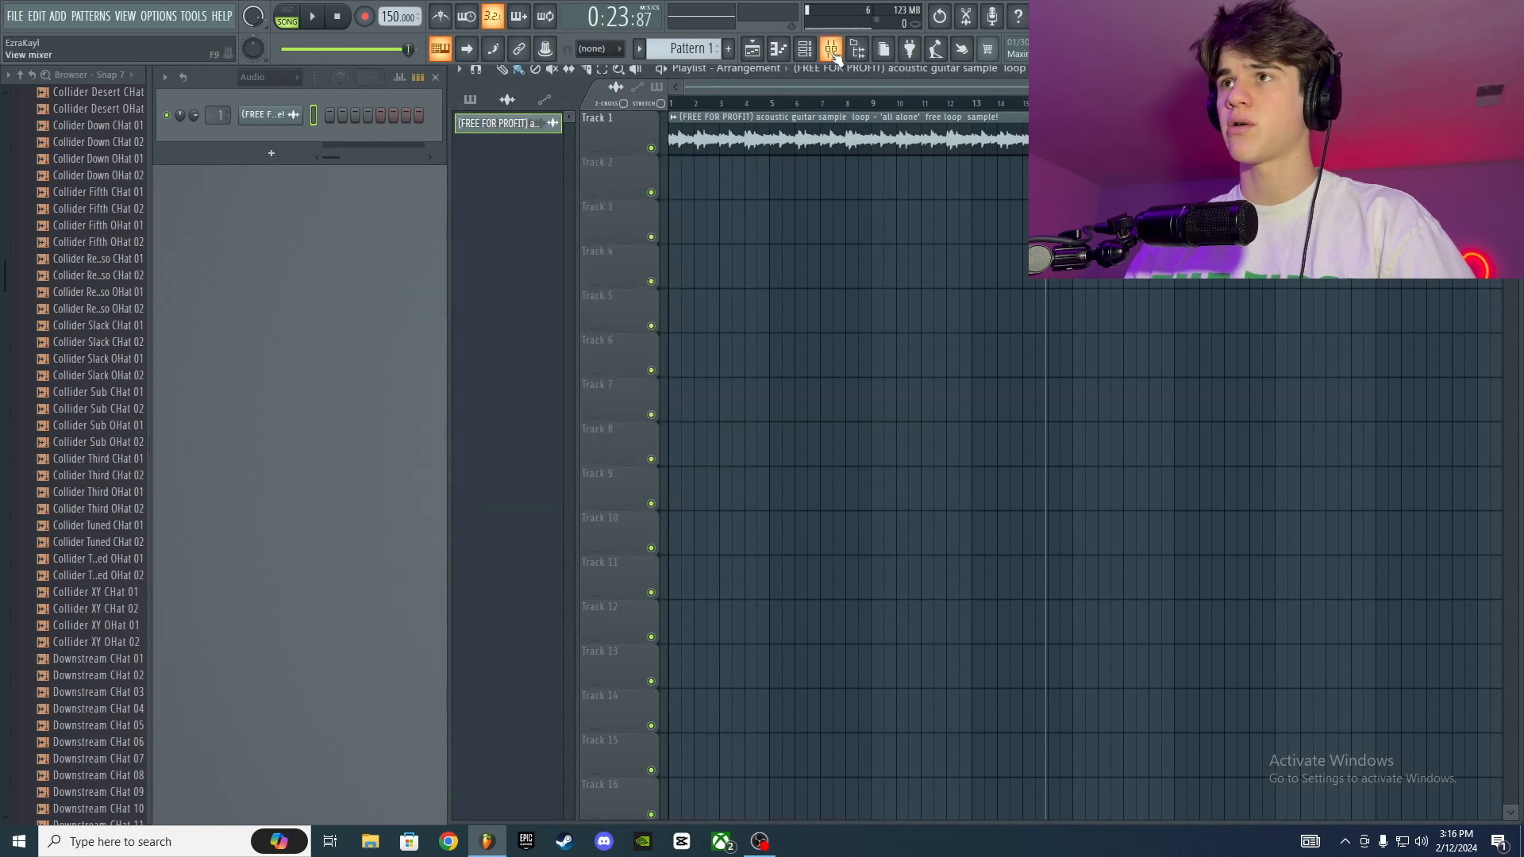
# Step: Name mixer Insert 1 "guitar" and load Fruity parametric EQ 2 in its first effect slot
pyautogui.moveTo(757, 405); pyautogui.dragTo(761, 435)
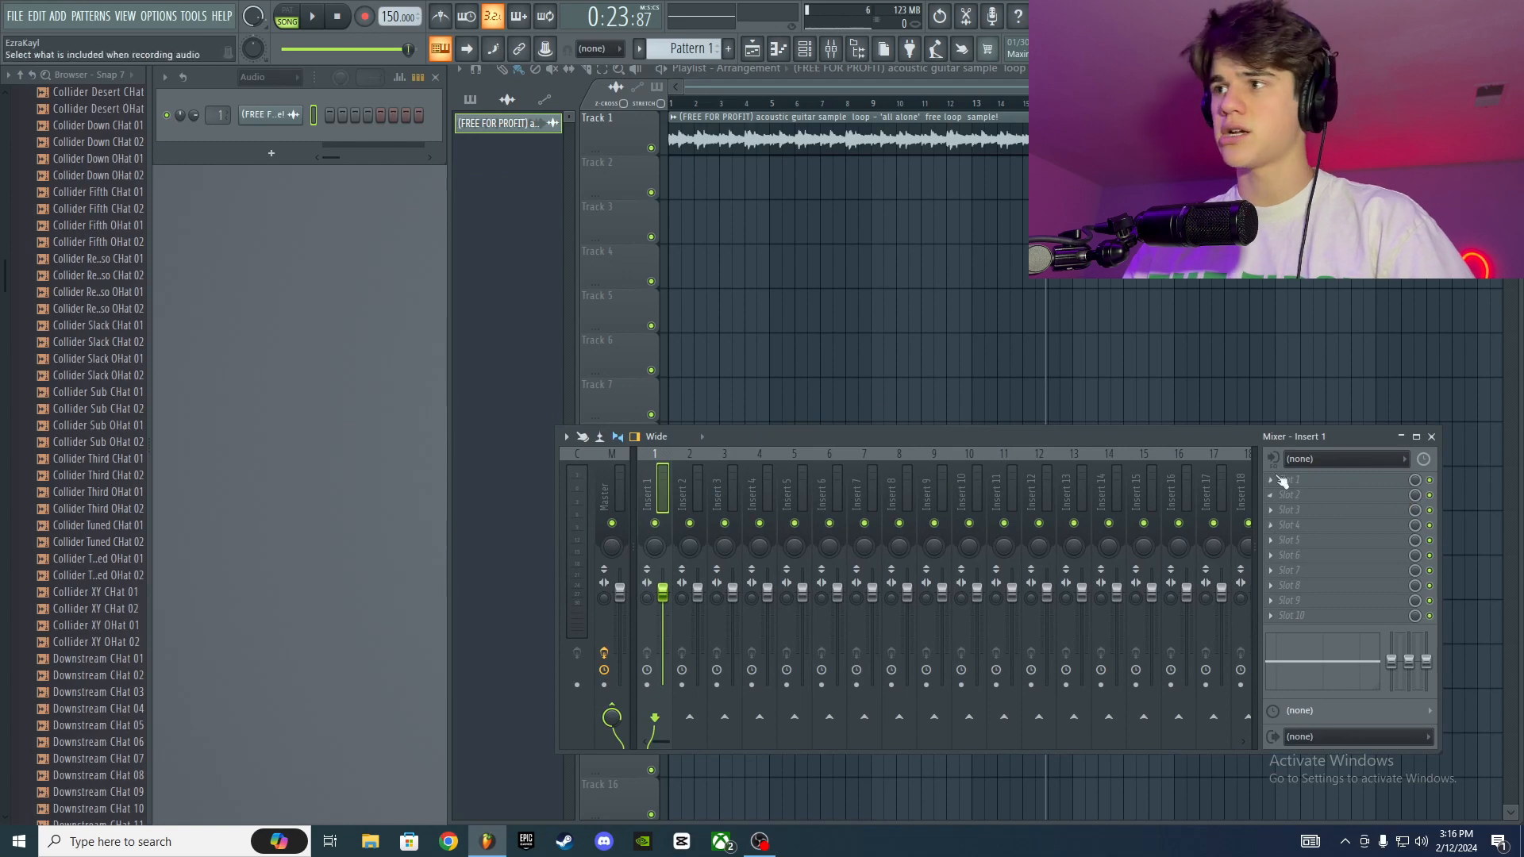
pyautogui.click(1317, 481)
pyautogui.click(1063, 598)
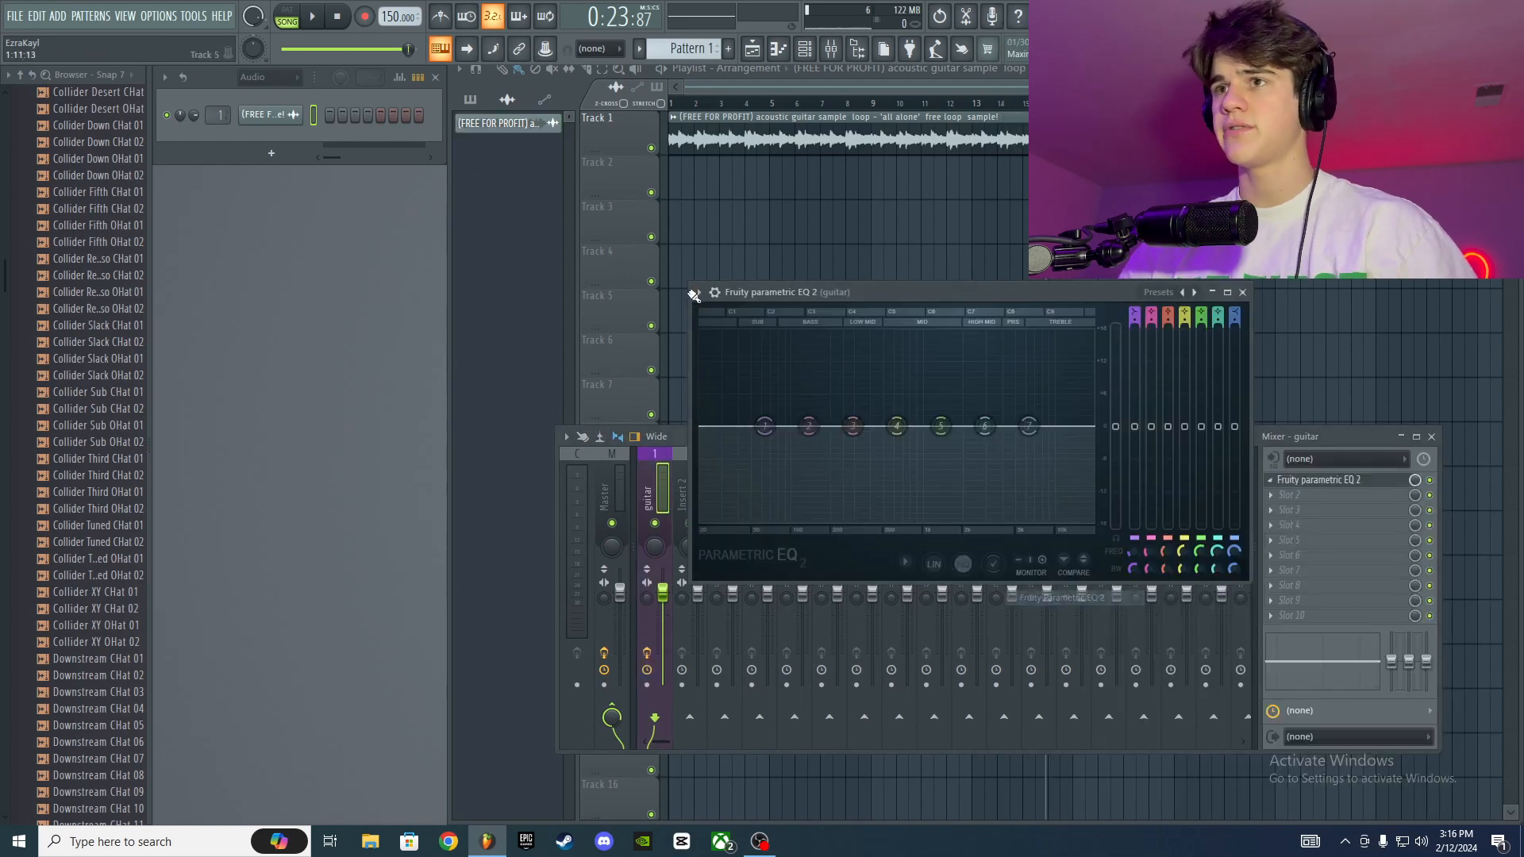
pyautogui.moveTo(889, 291); pyautogui.dragTo(822, 284)
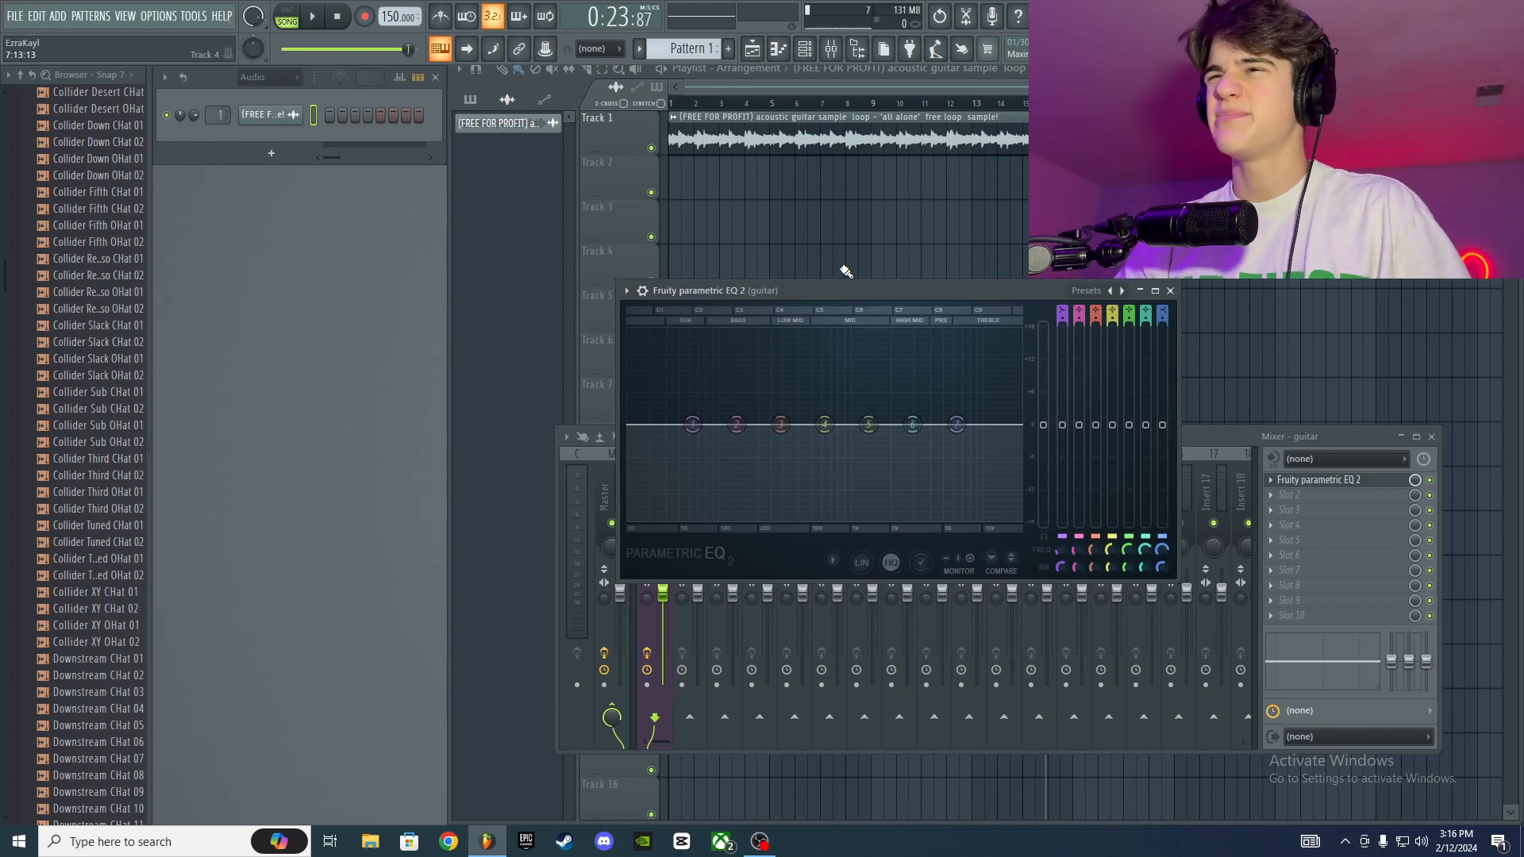
pyautogui.moveTo(913, 291); pyautogui.dragTo(896, 263)
# Step: Shape the guitar EQ during playback, cutting band 2 by about 5.7 dB near 157 Hz and lowering the high band 7
pyautogui.moveTo(870, 395); pyautogui.dragTo(813, 490)
pyautogui.press('space')
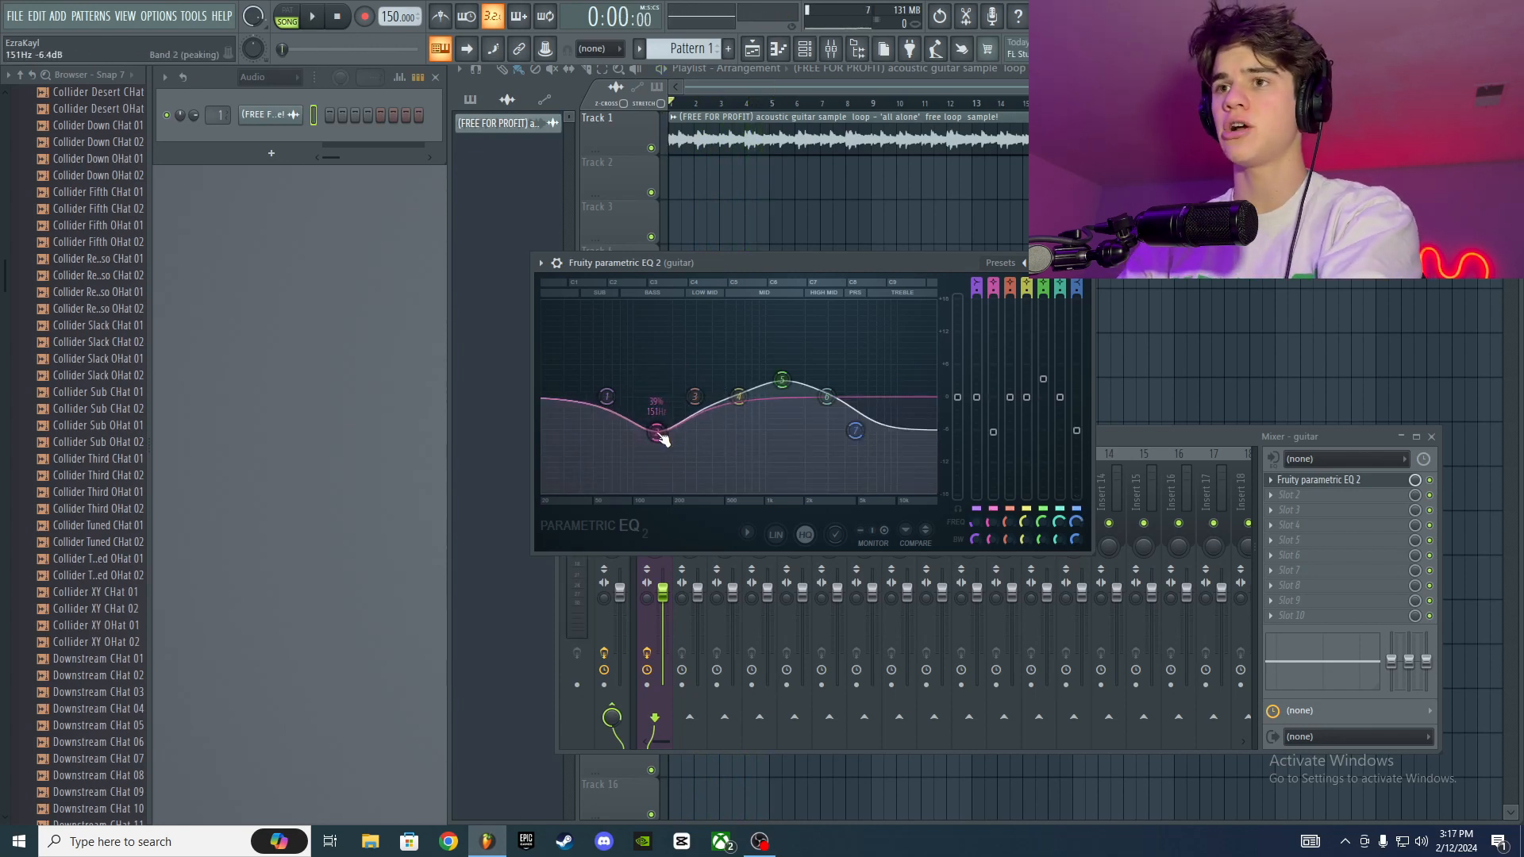
pyautogui.press('space')
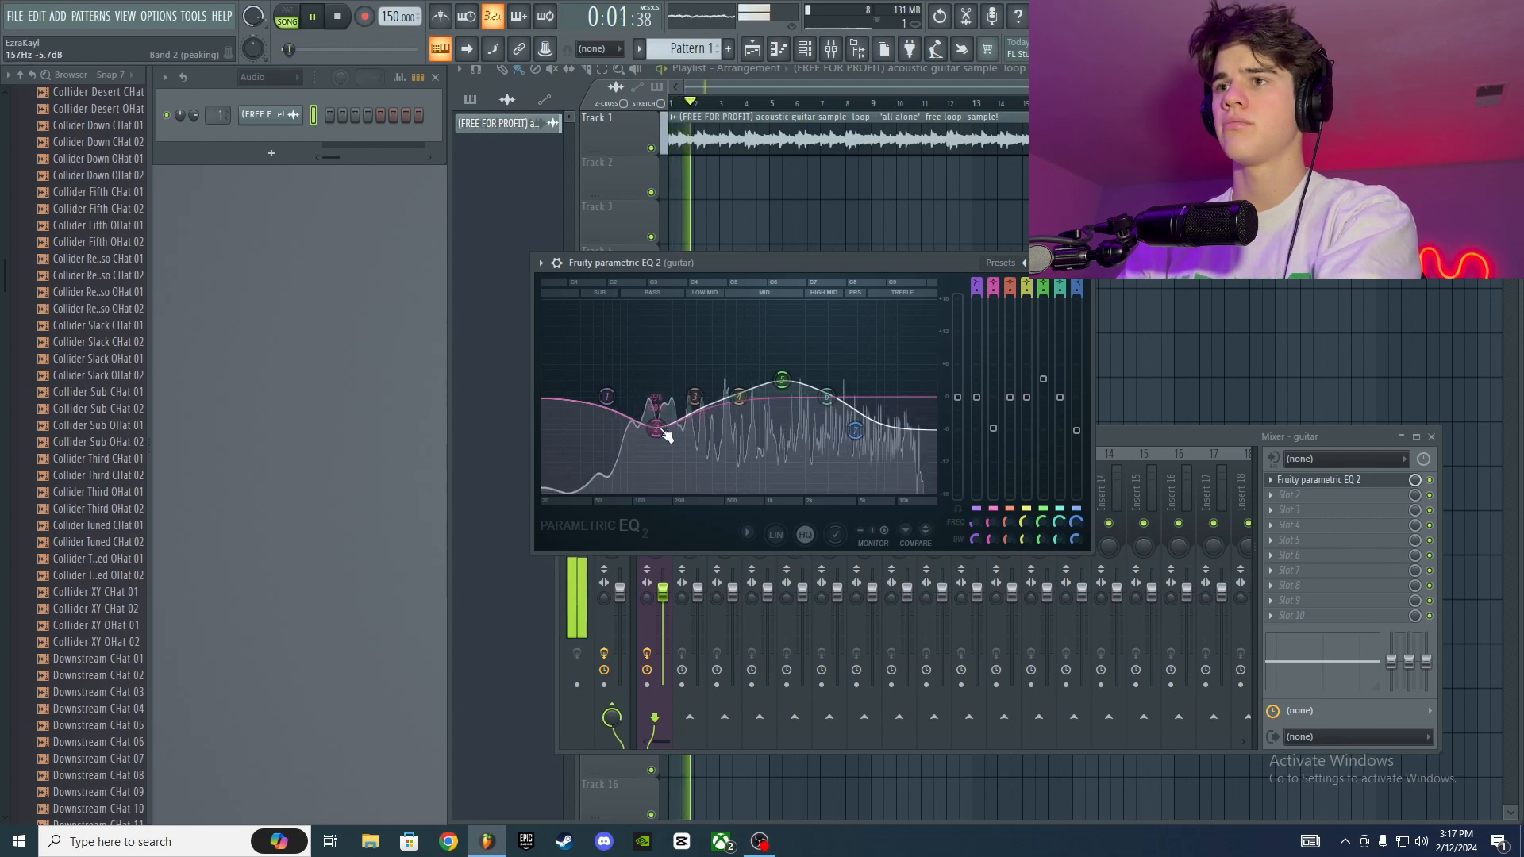
pyautogui.moveTo(855, 430)
pyautogui.mouseDown()
pyautogui.moveTo(849, 364)
pyautogui.moveTo(850, 421)
pyautogui.mouseUp()
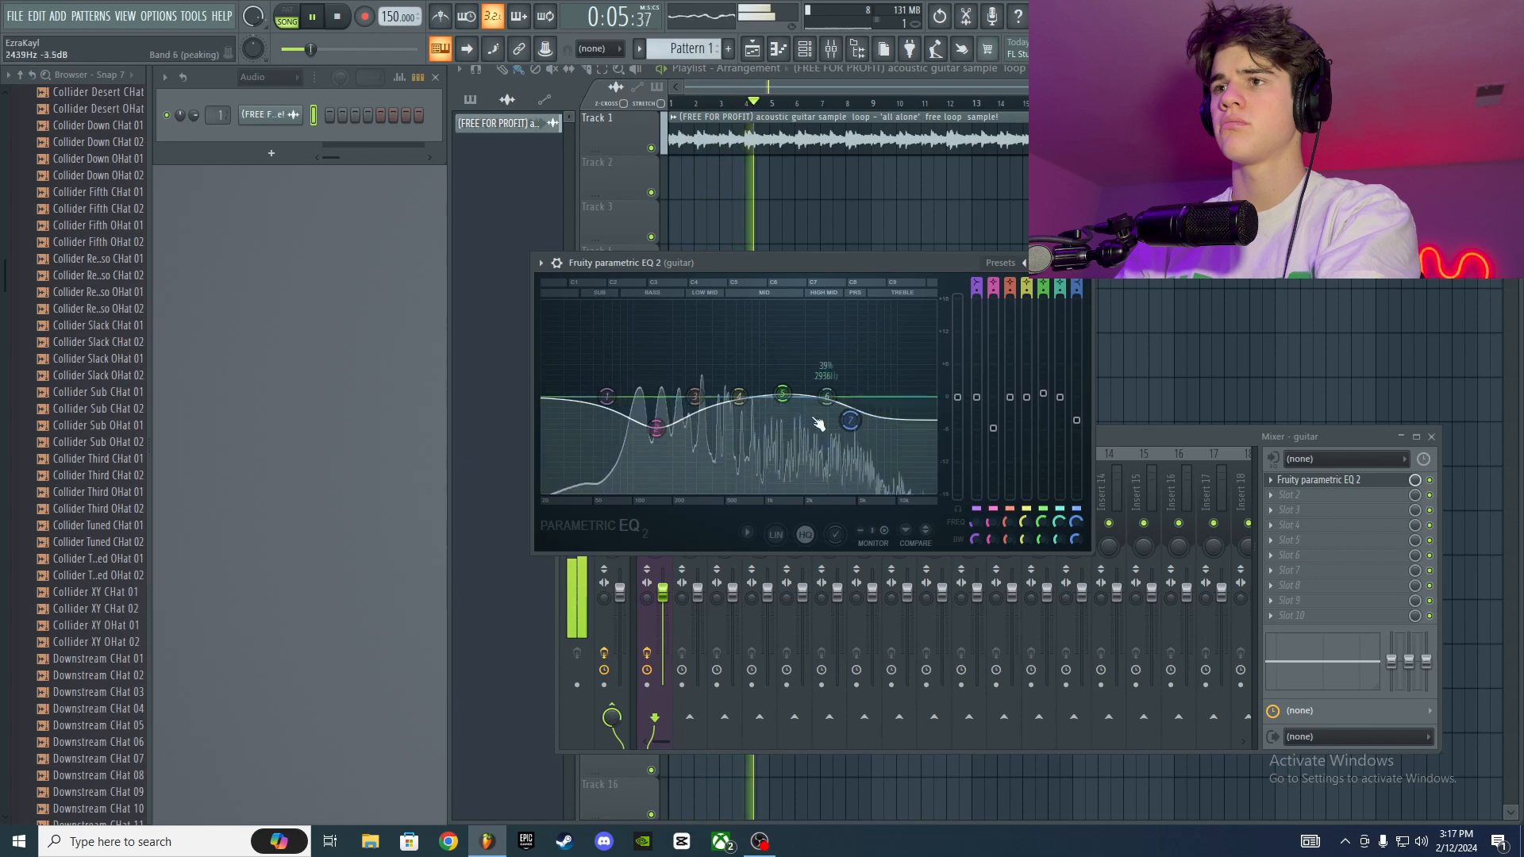
pyautogui.press('space')
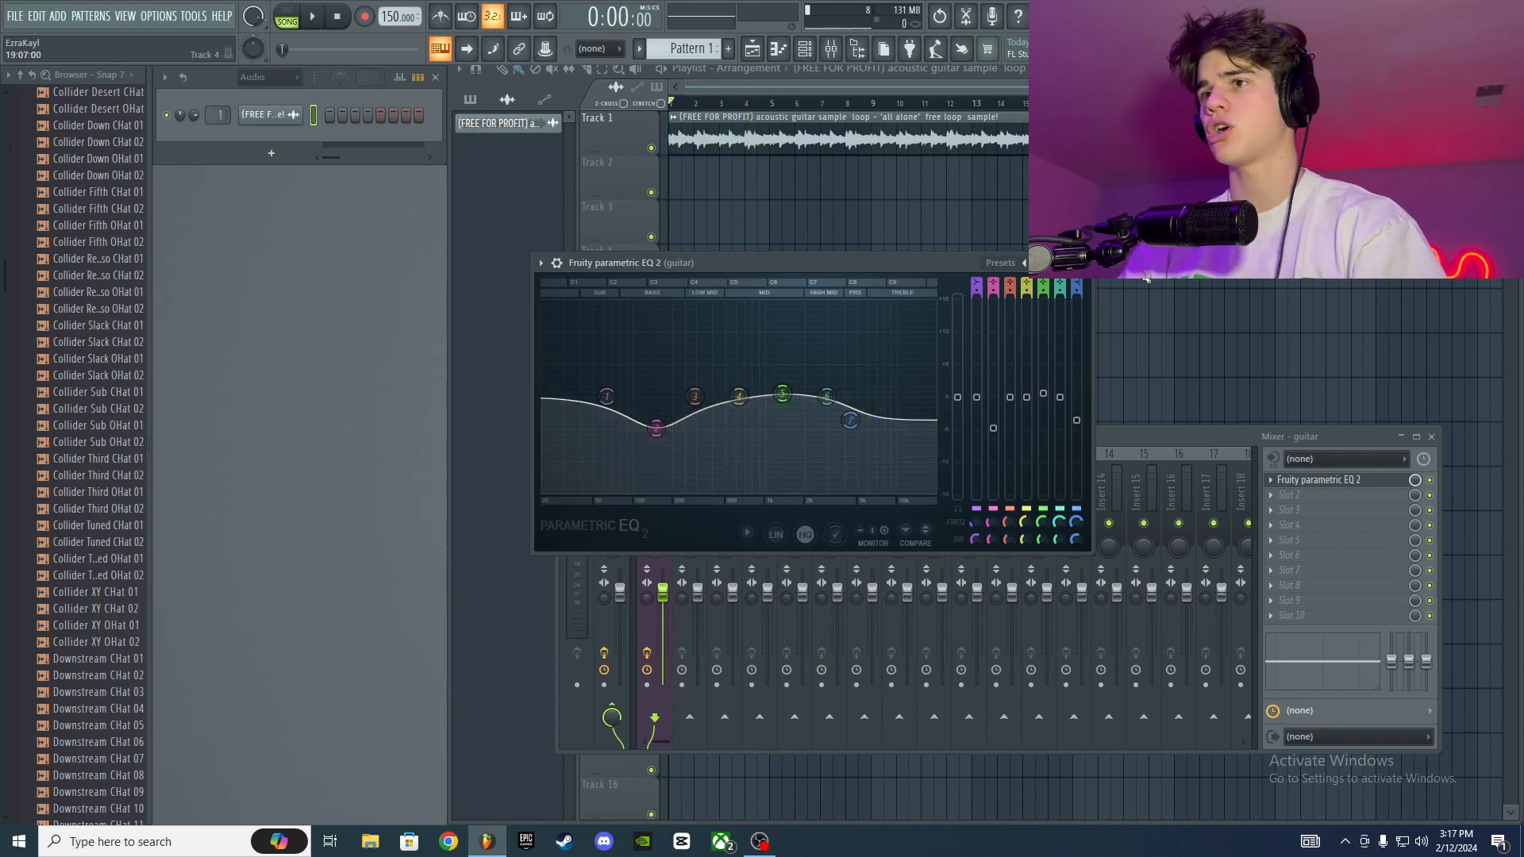
pyautogui.click(1089, 262)
# Step: Load Fruity Reeverb 2 in the guitar track's second effect slot and adjust its level mix during playback
pyautogui.click(1325, 497)
pyautogui.click(1060, 215)
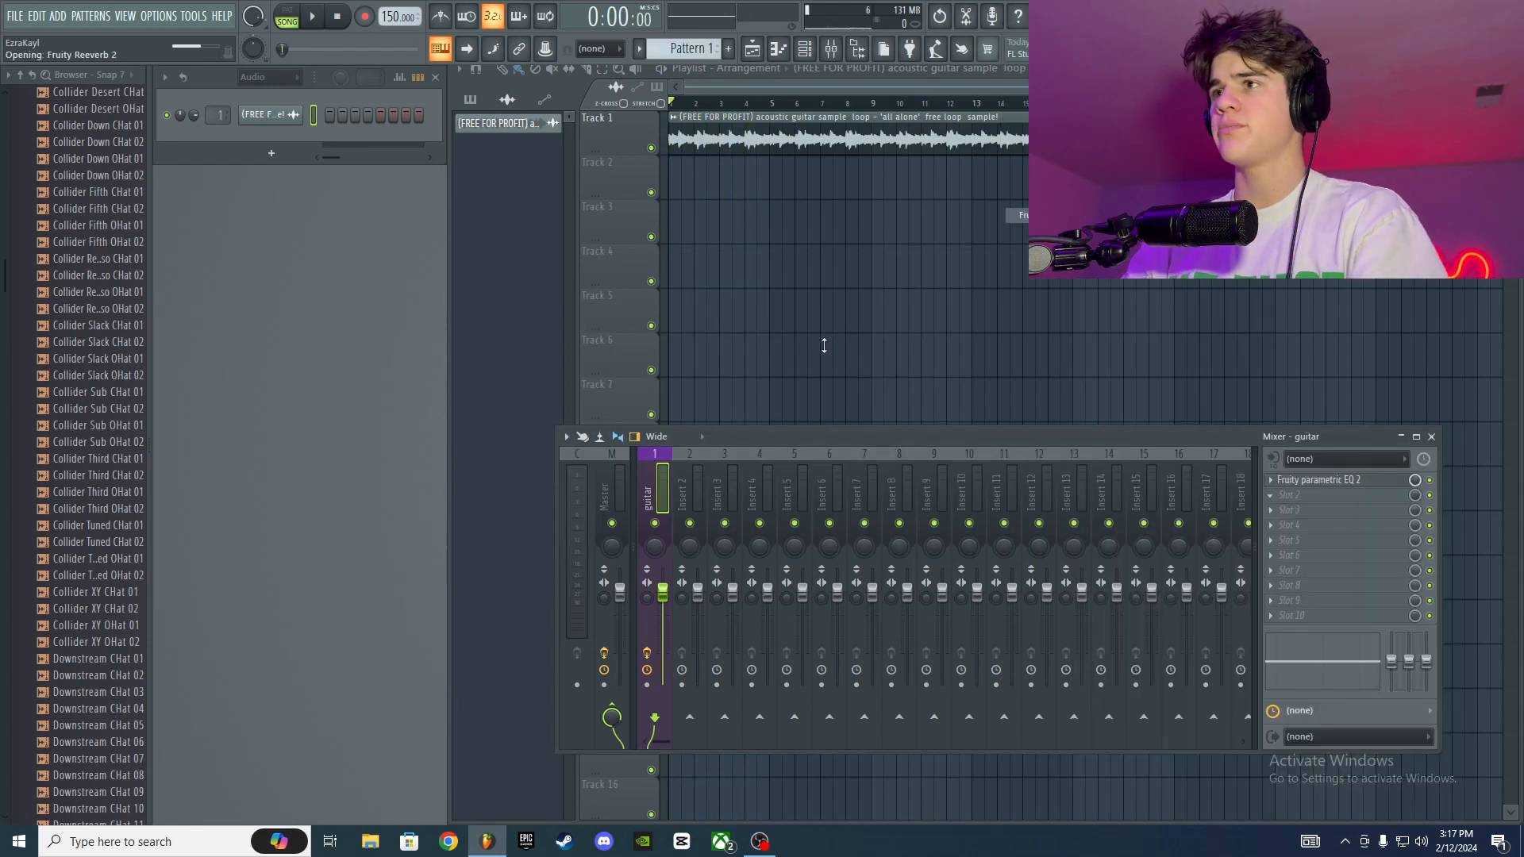
pyautogui.press('space')
pyautogui.moveTo(976, 330); pyautogui.dragTo(1025, 325)
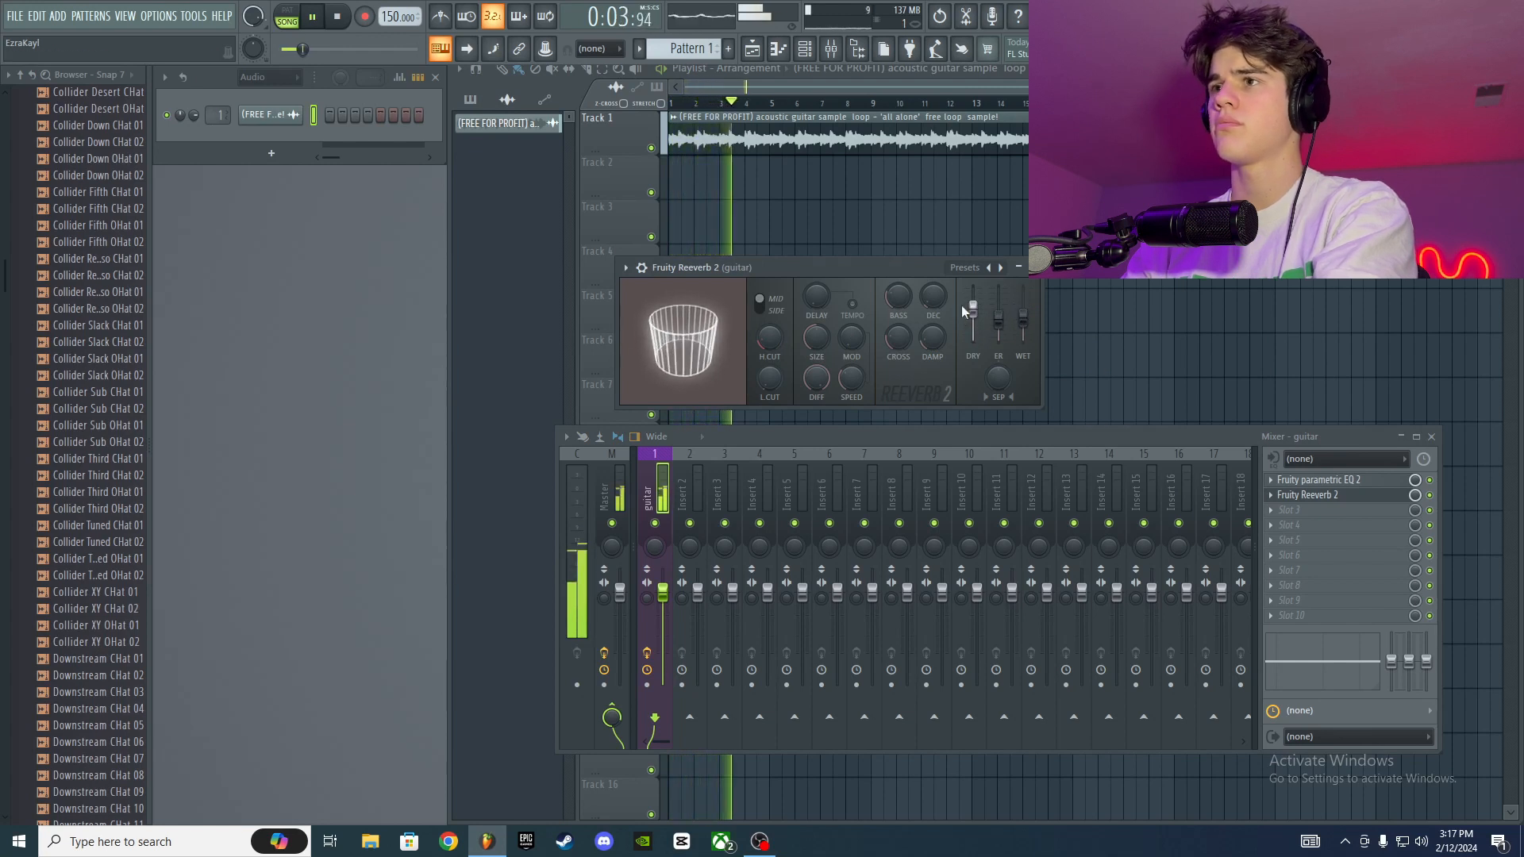
# Step: Lower band 7 further in the guitar track's Fruity parametric EQ 2 and shift it to a higher frequency
pyautogui.click(1314, 480)
pyautogui.moveTo(850, 420)
pyautogui.mouseDown()
pyautogui.moveTo(834, 456)
pyautogui.moveTo(868, 433)
pyautogui.mouseUp()
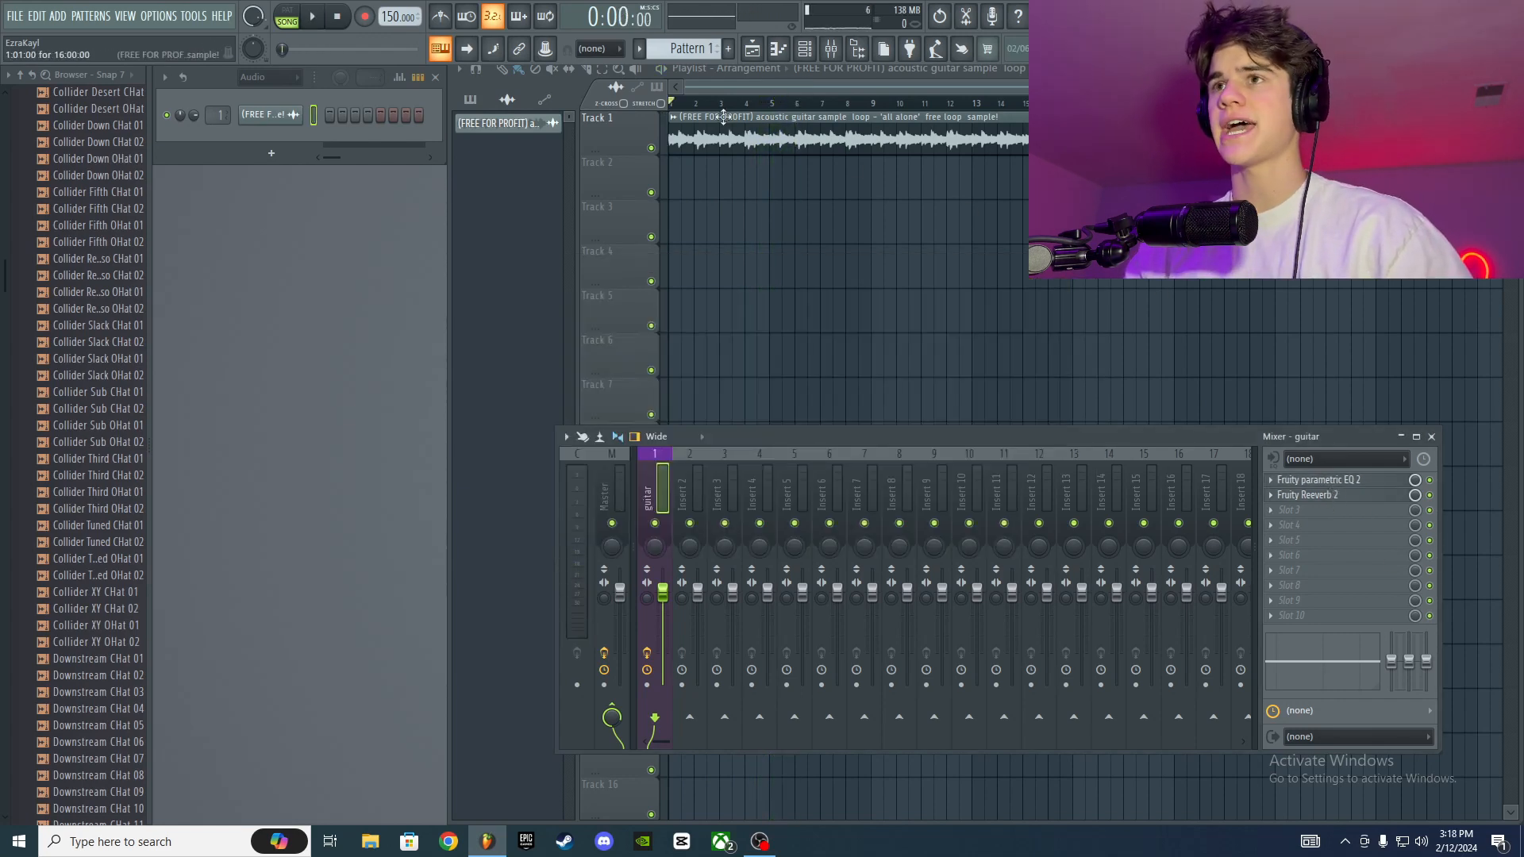
# Step: Play the guitar loop with its EQ and reverb bypassed and with both enabled to compare the sound
pyautogui.press('F9')
pyautogui.click(830, 50)
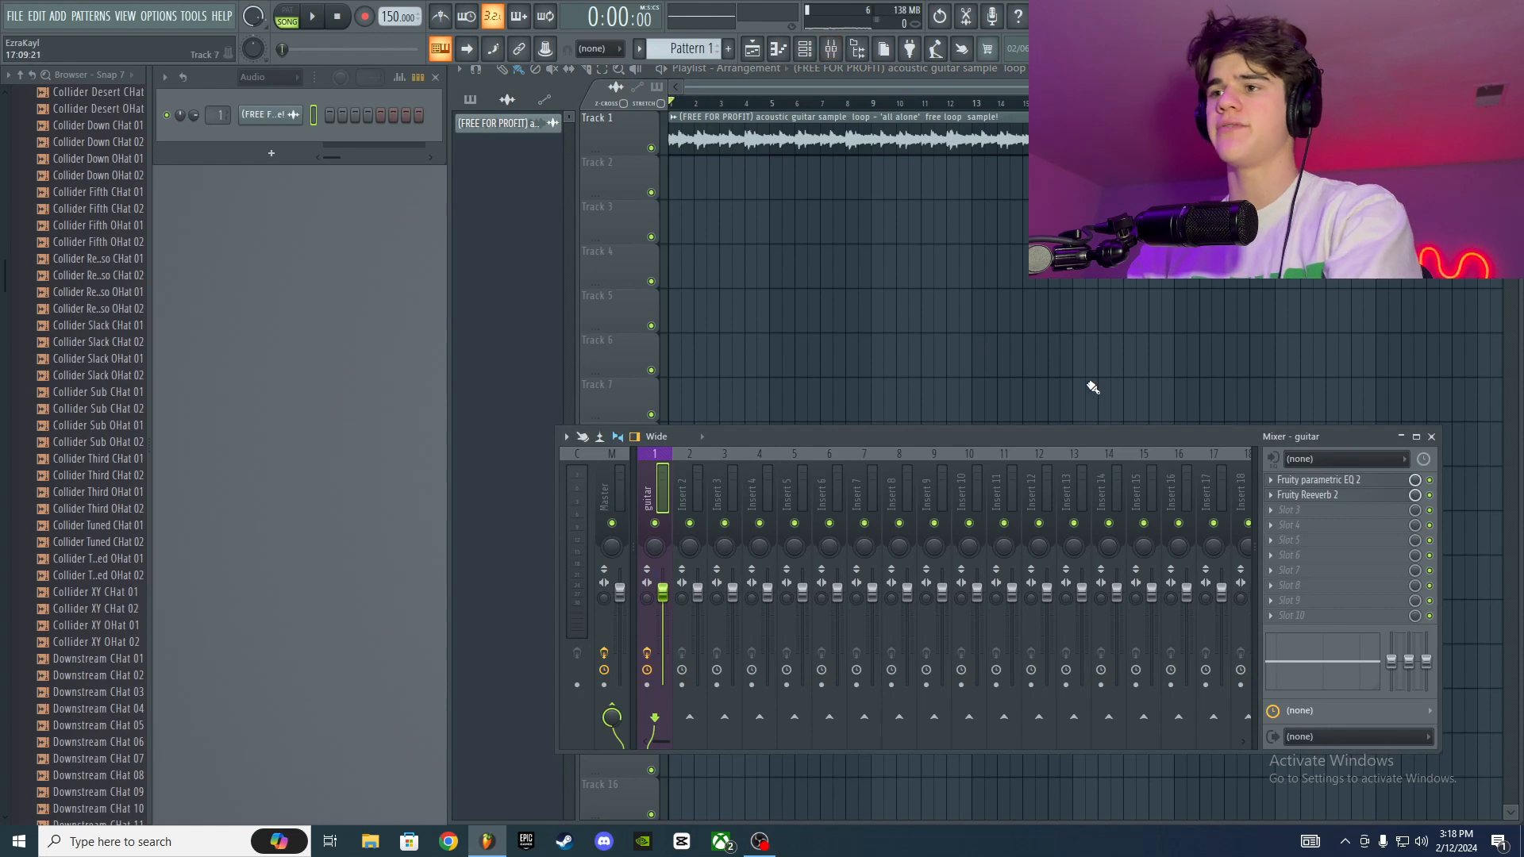
pyautogui.moveTo(1235, 436); pyautogui.dragTo(1129, 421)
pyautogui.press('space')
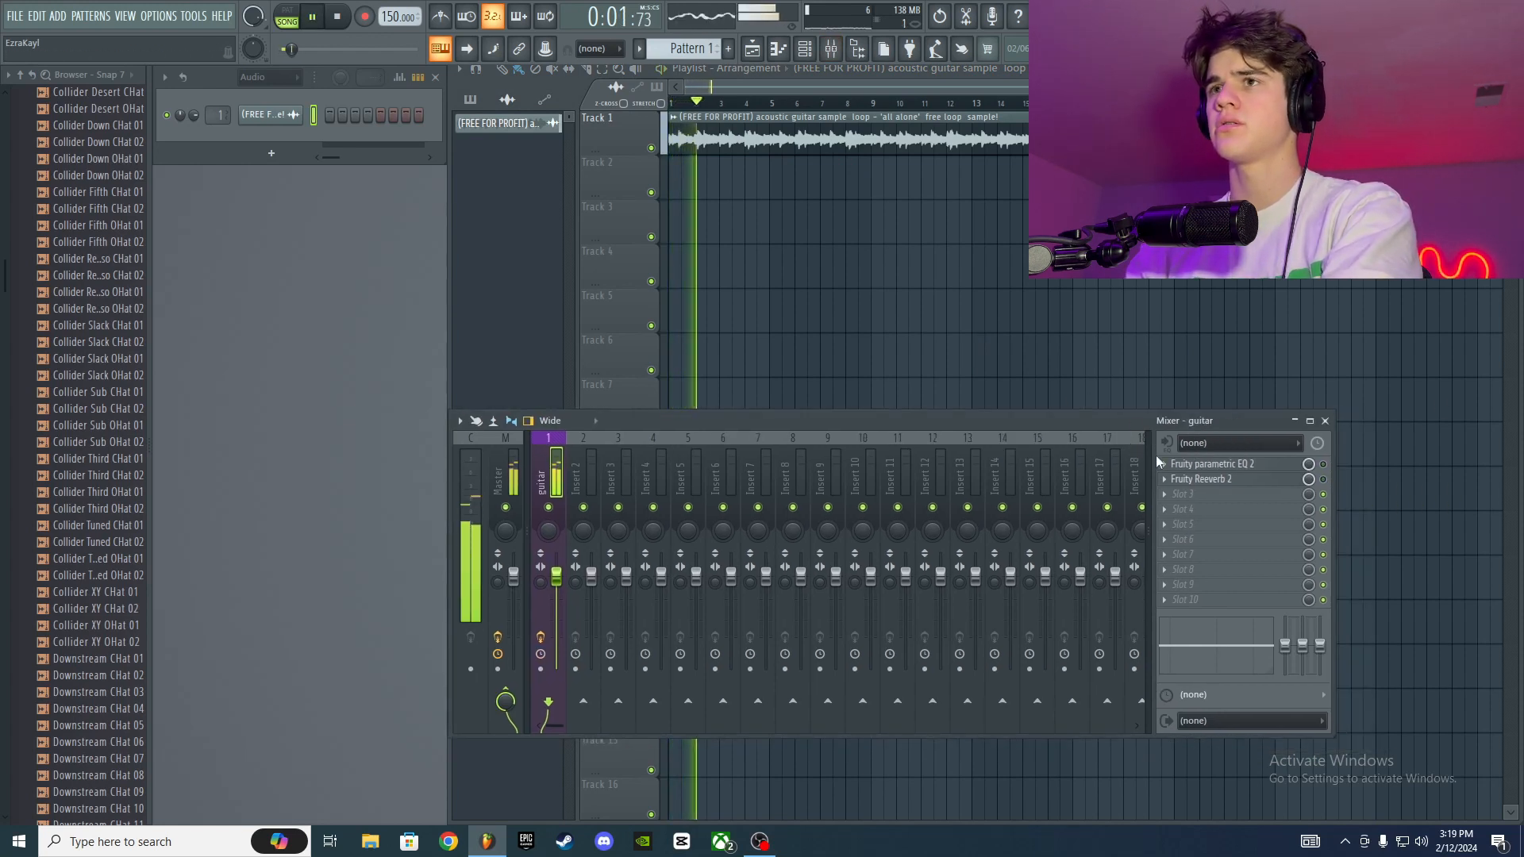
pyautogui.press('space')
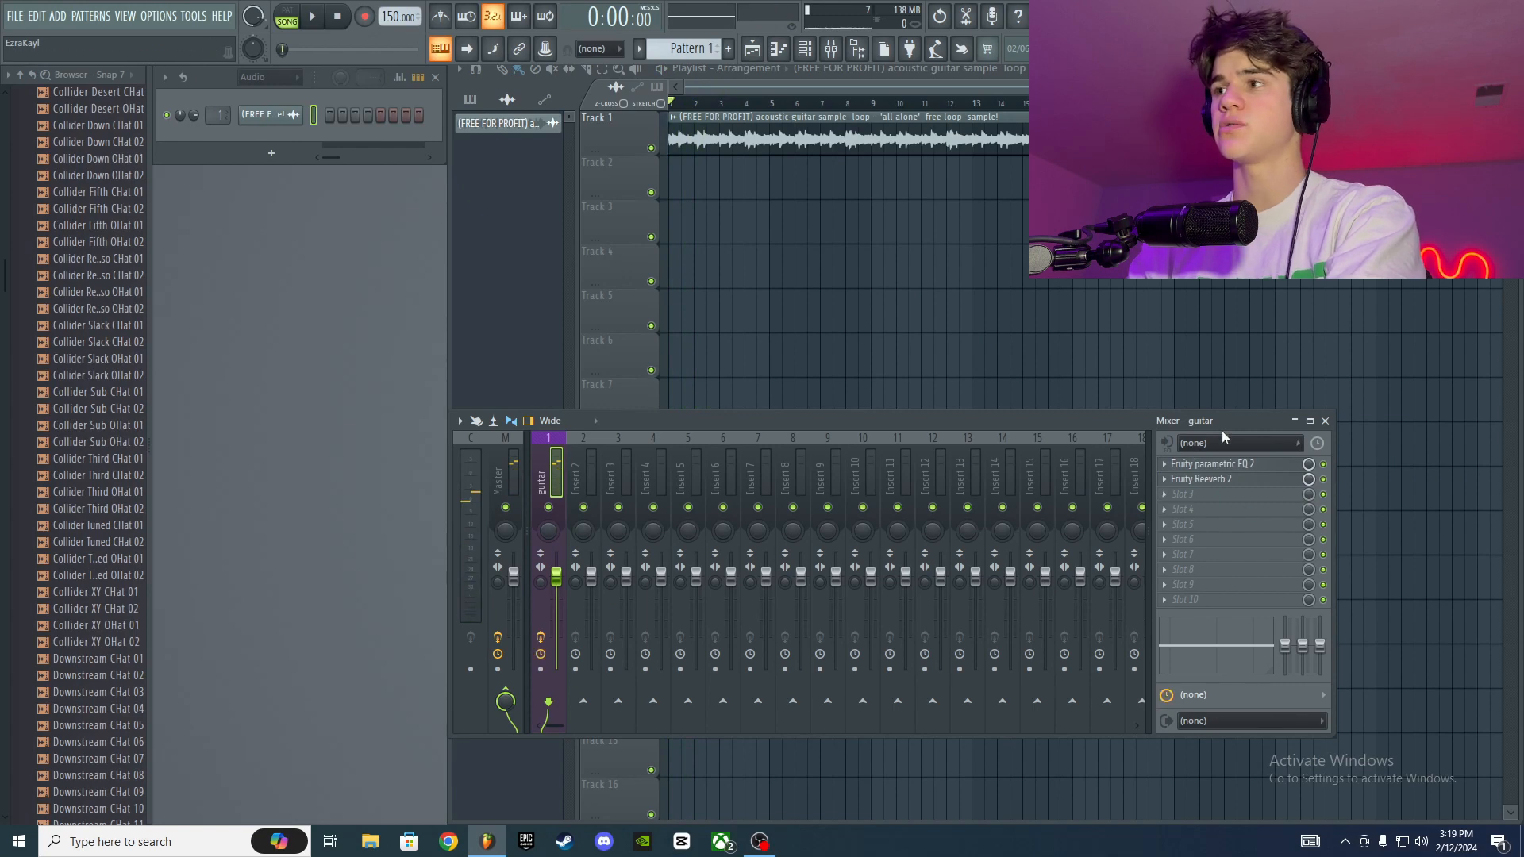
pyautogui.press('space')
pyautogui.click(1250, 465)
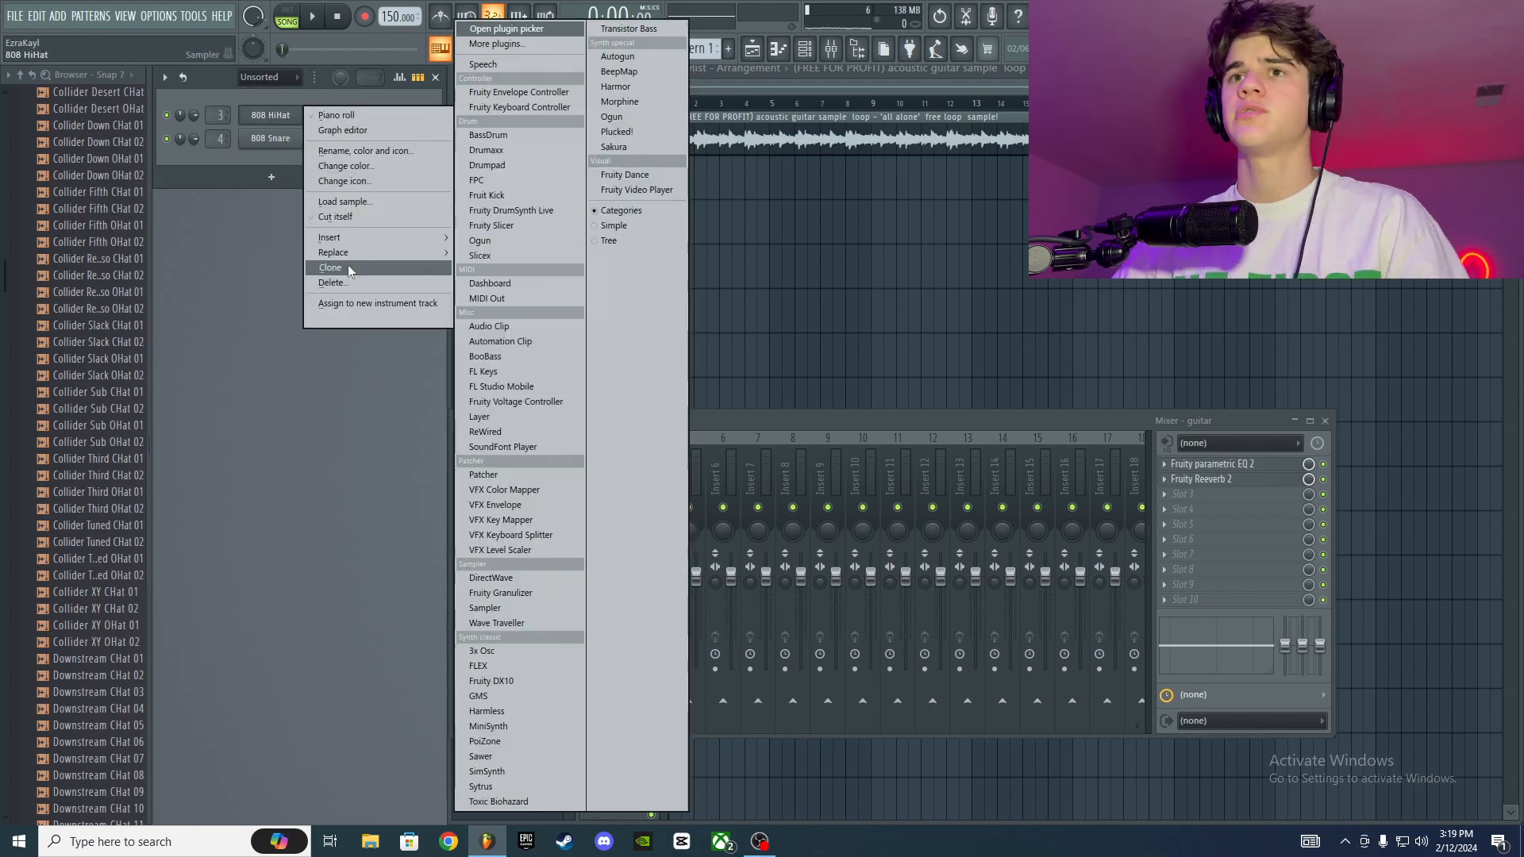
# Step: Delete the unused 808 HiHat and 808 Snare channels from the channel rack
pyautogui.click(351, 282)
pyautogui.rightClick(284, 114)
pyautogui.click(351, 283)
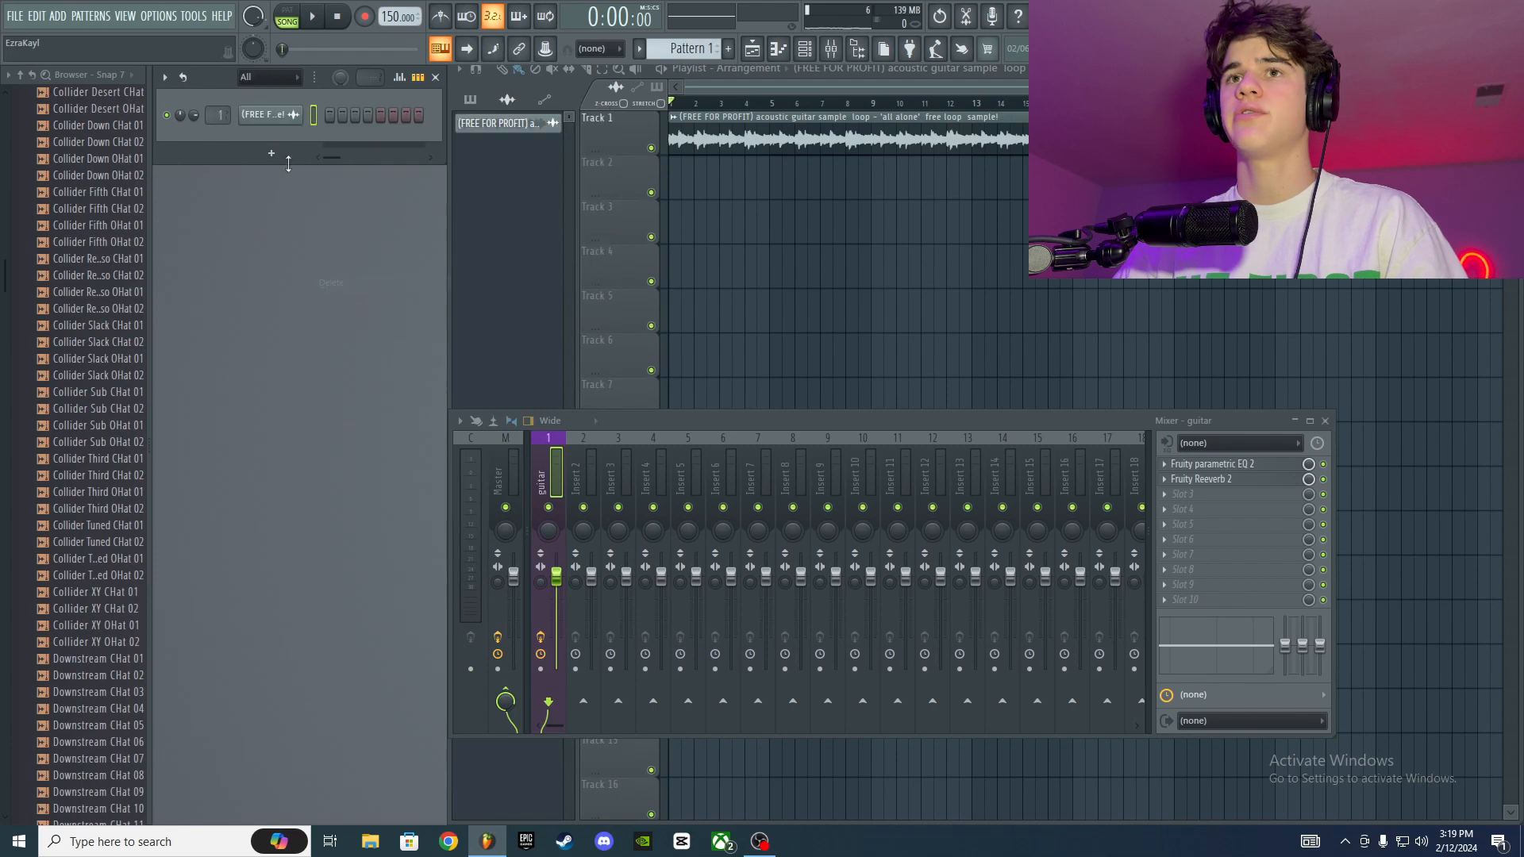
# Step: Add a Sytrus synth channel set to the Vibraphone preset
pyautogui.click(274, 154)
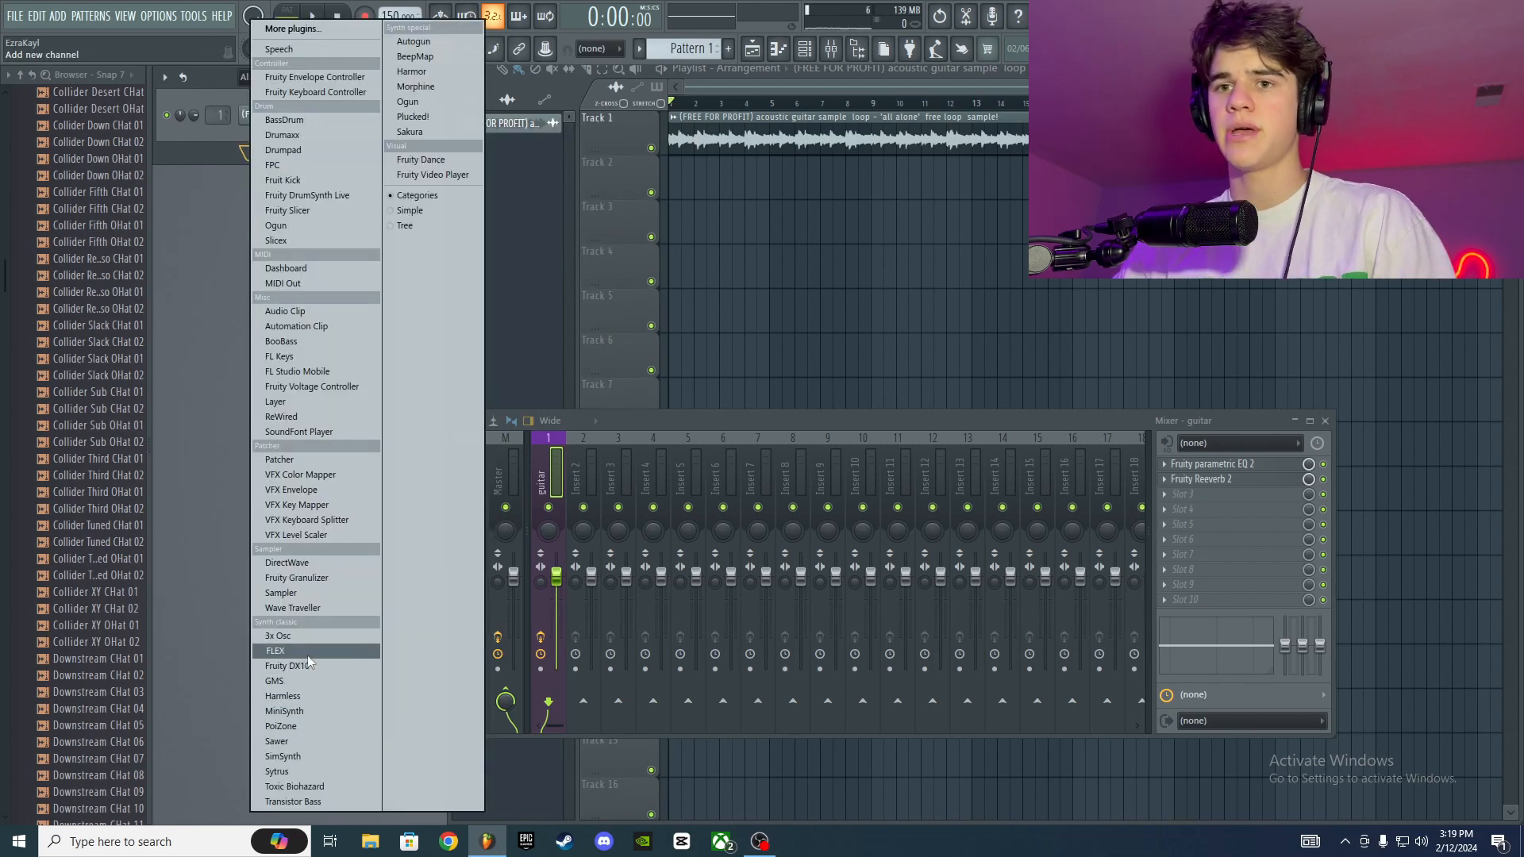
pyautogui.click(299, 766)
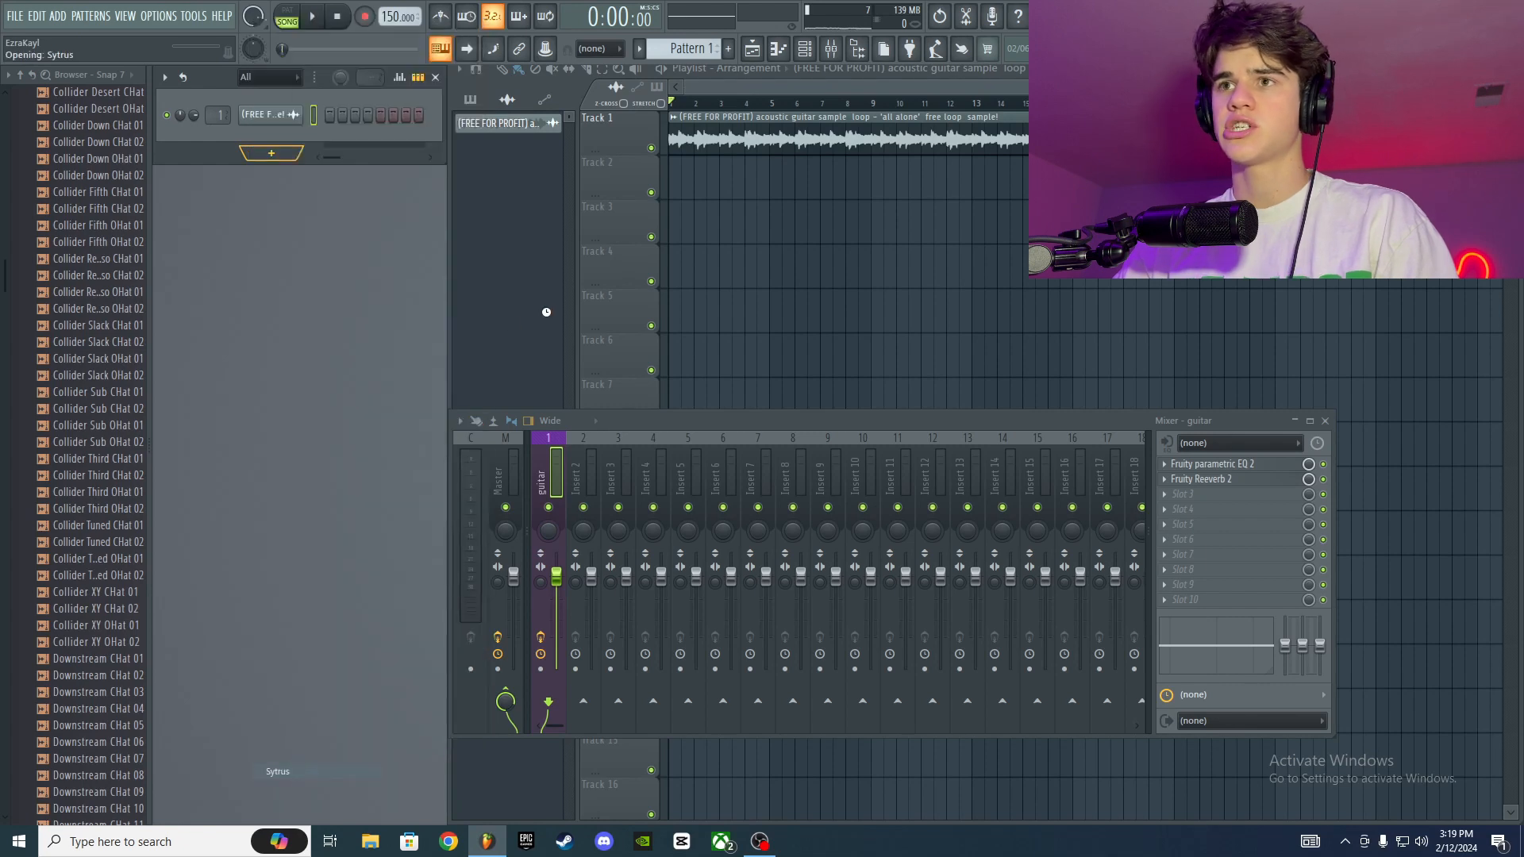
pyautogui.click(544, 313)
pyautogui.click(1064, 557)
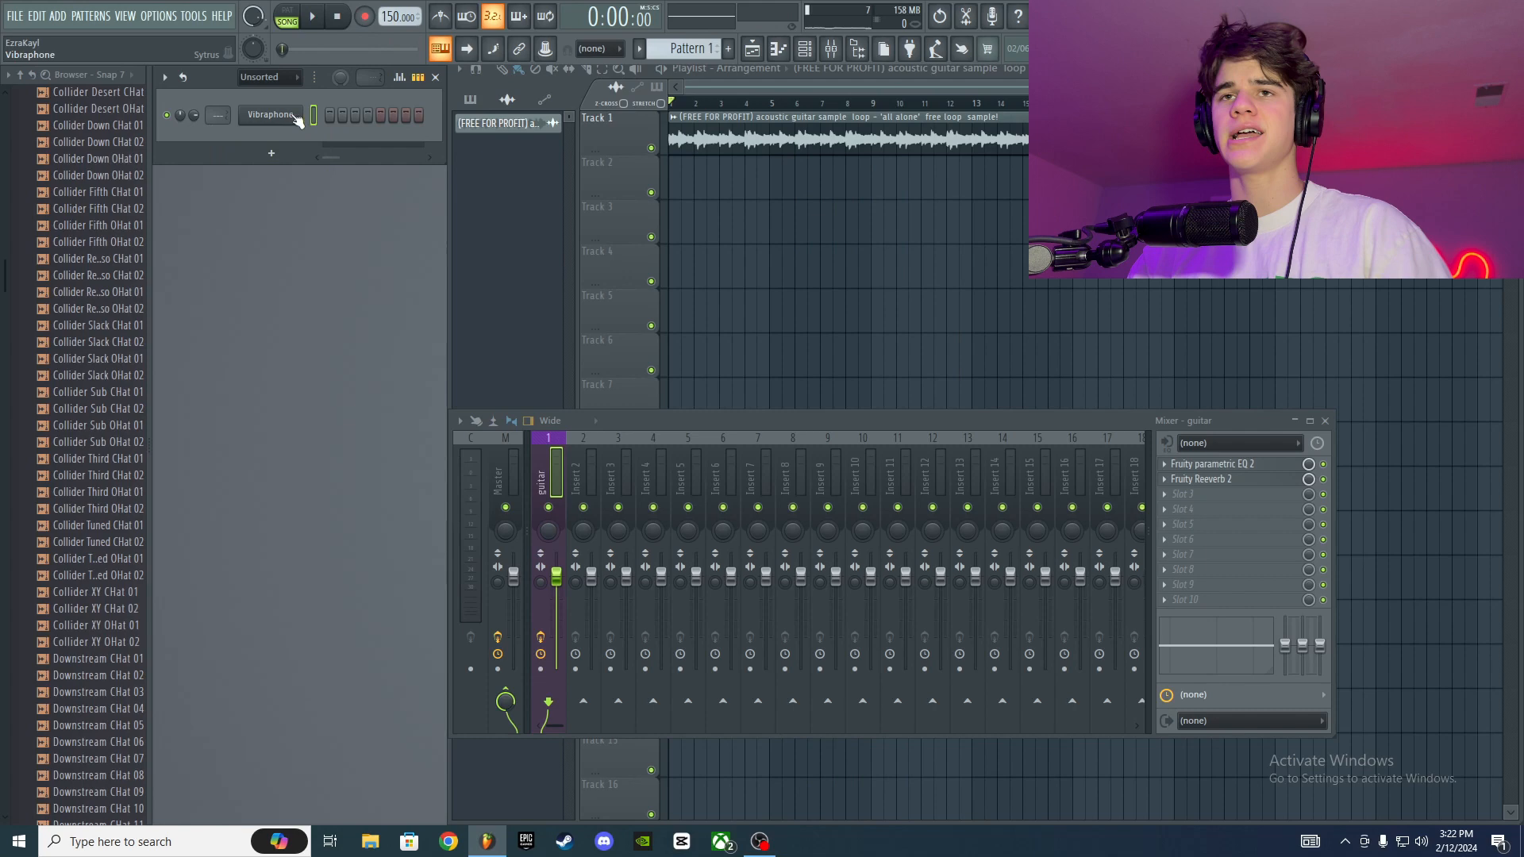
pyautogui.click(294, 116)
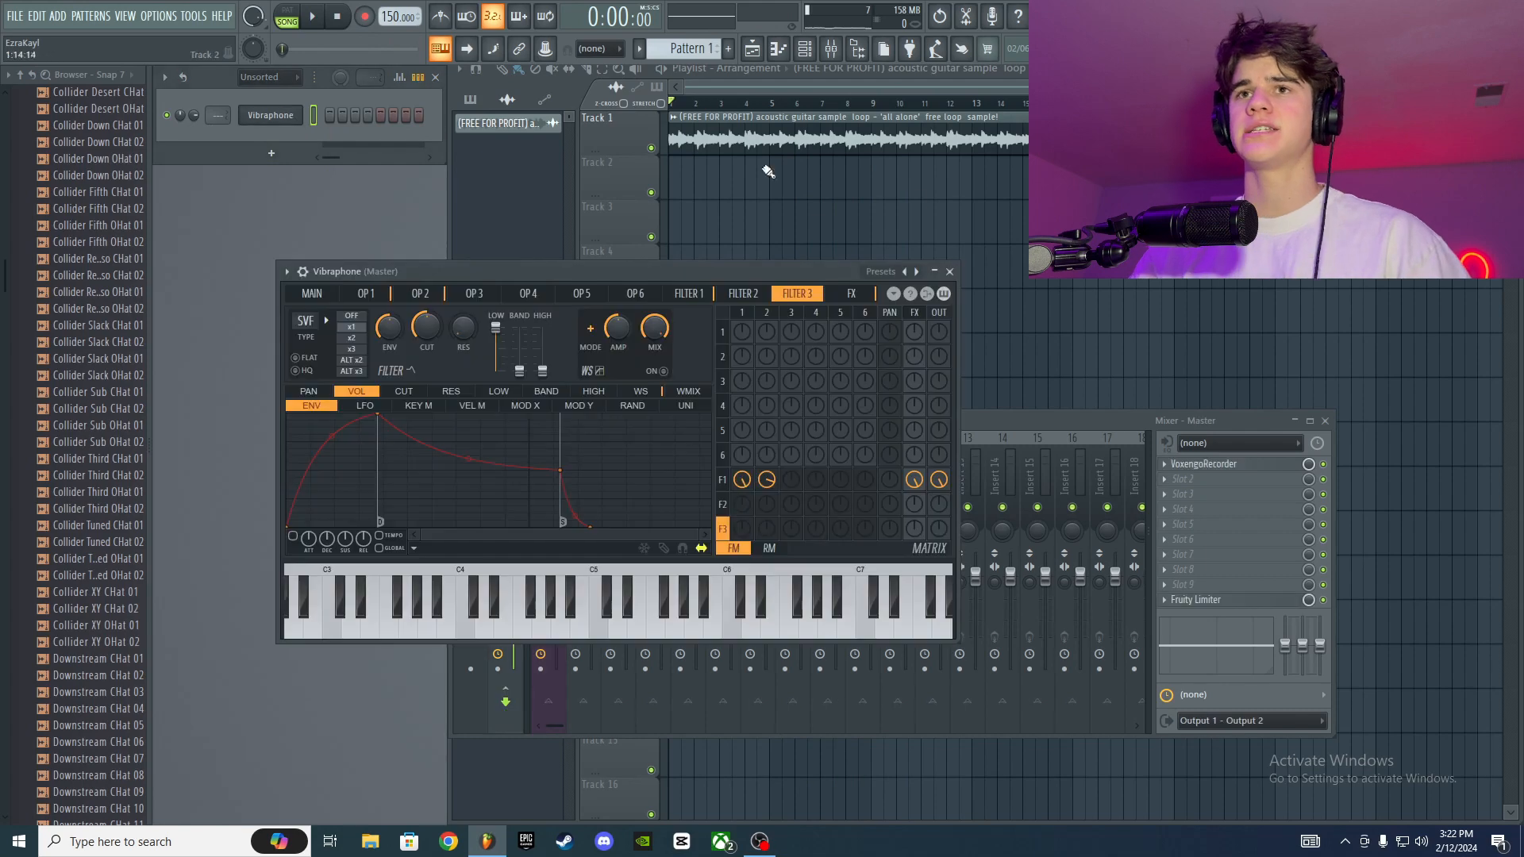
pyautogui.click(950, 274)
pyautogui.click(276, 118)
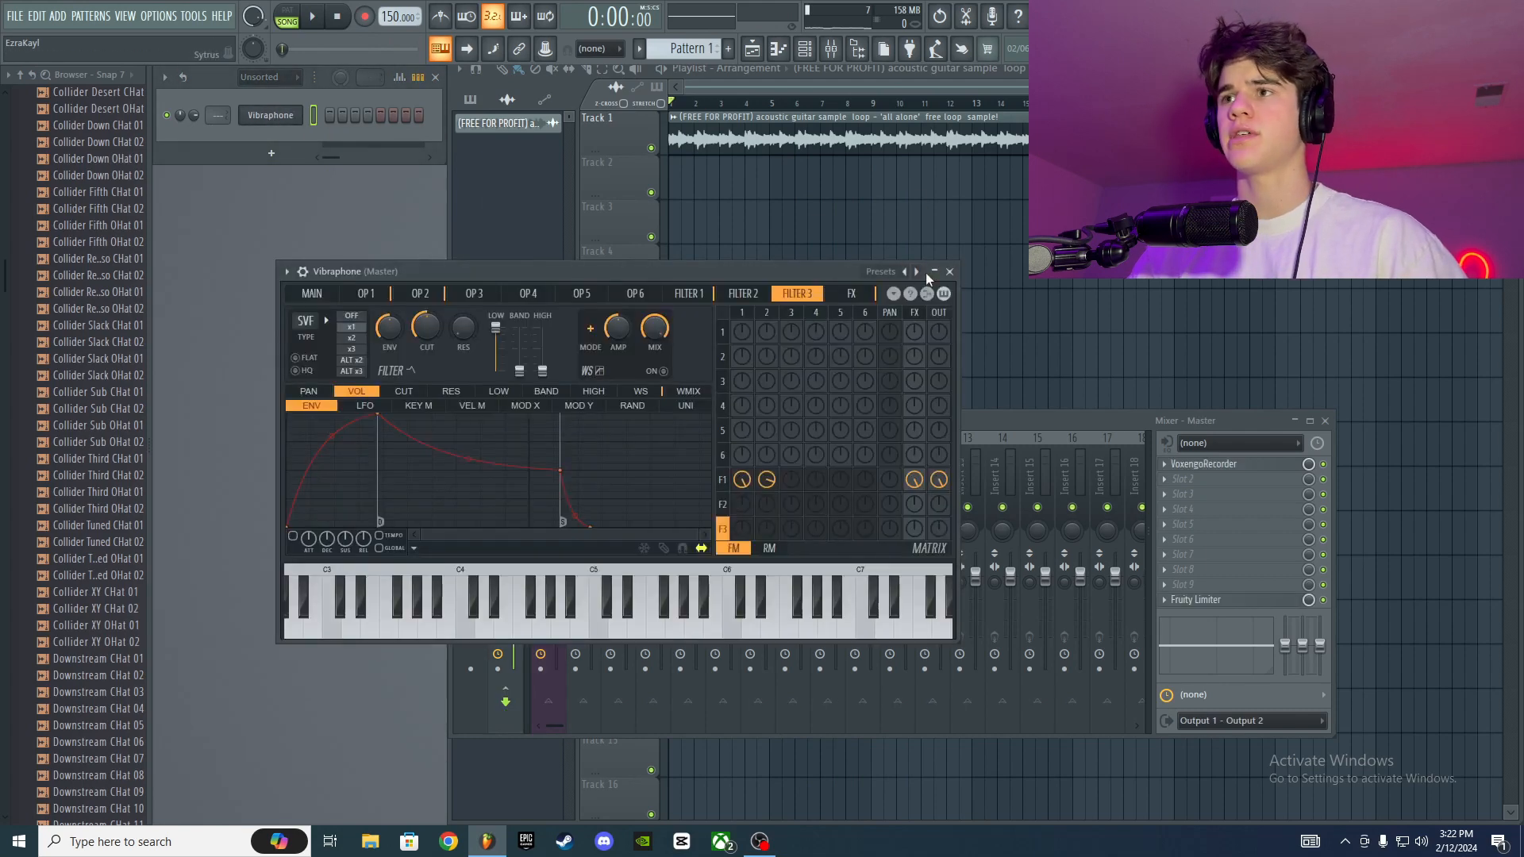
pyautogui.click(950, 273)
# Step: Open the Vibraphone channel's piano roll below the guitar clip and rehearse a melody over the playing guitar loop
pyautogui.rightClick(294, 116)
pyautogui.click(317, 114)
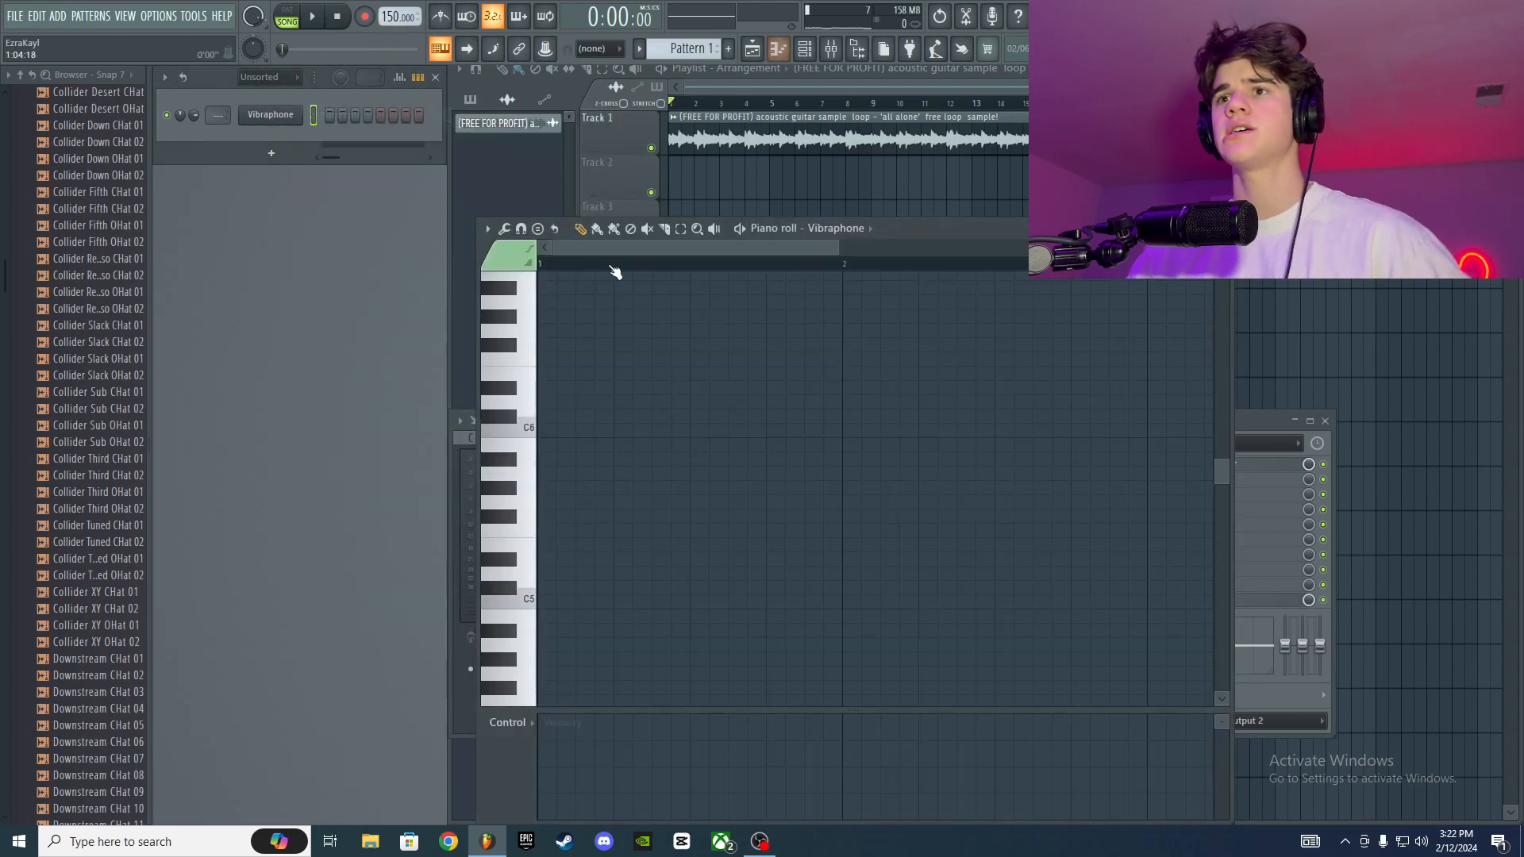
pyautogui.scroll(-3, 841, 253)
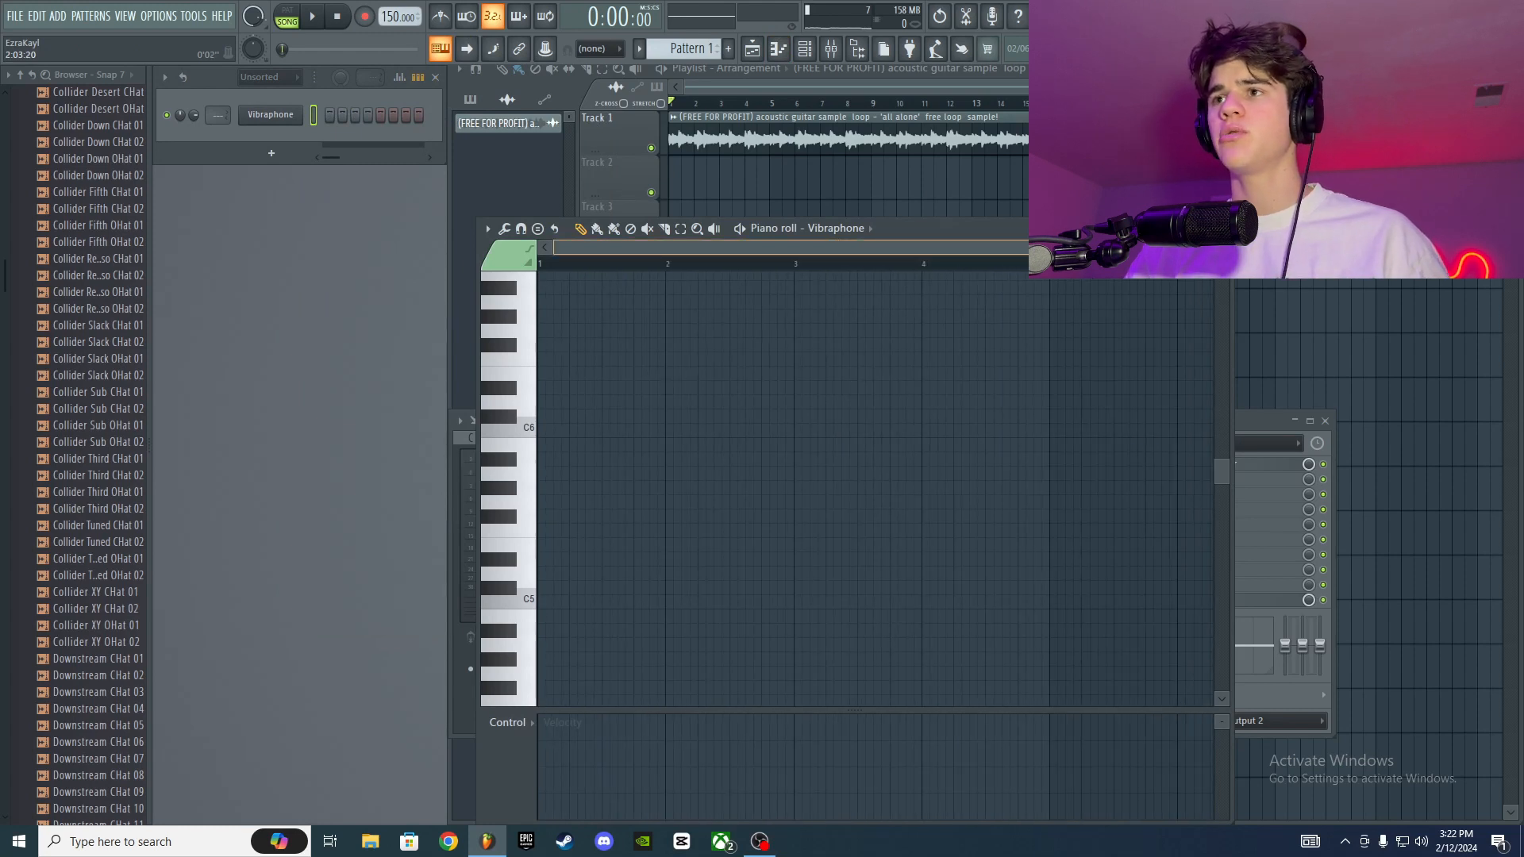
pyautogui.scroll(-2, 911, 493)
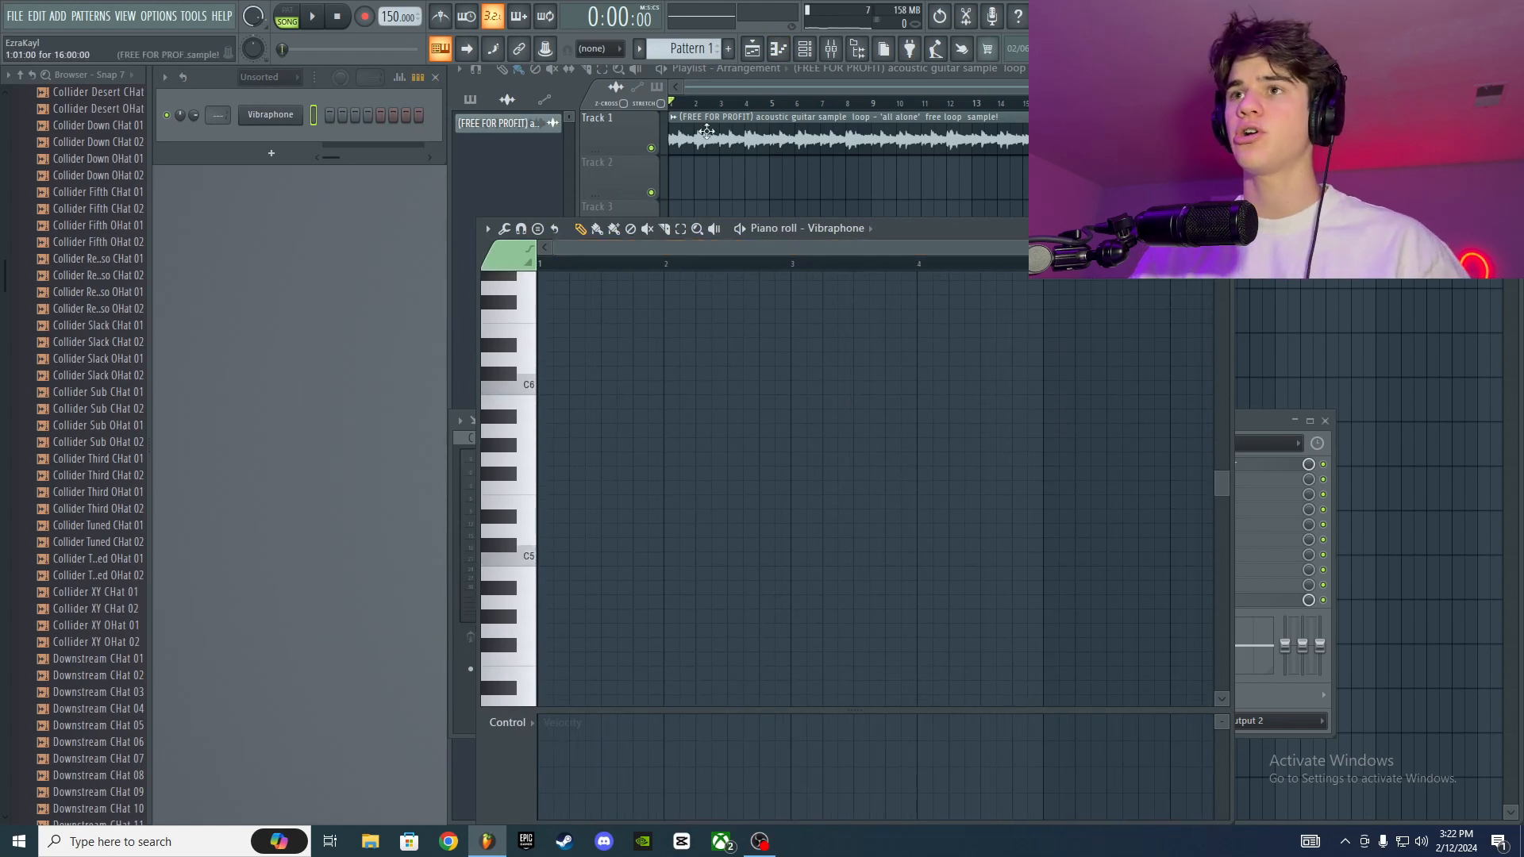
pyautogui.moveTo(1007, 229); pyautogui.dragTo(939, 186)
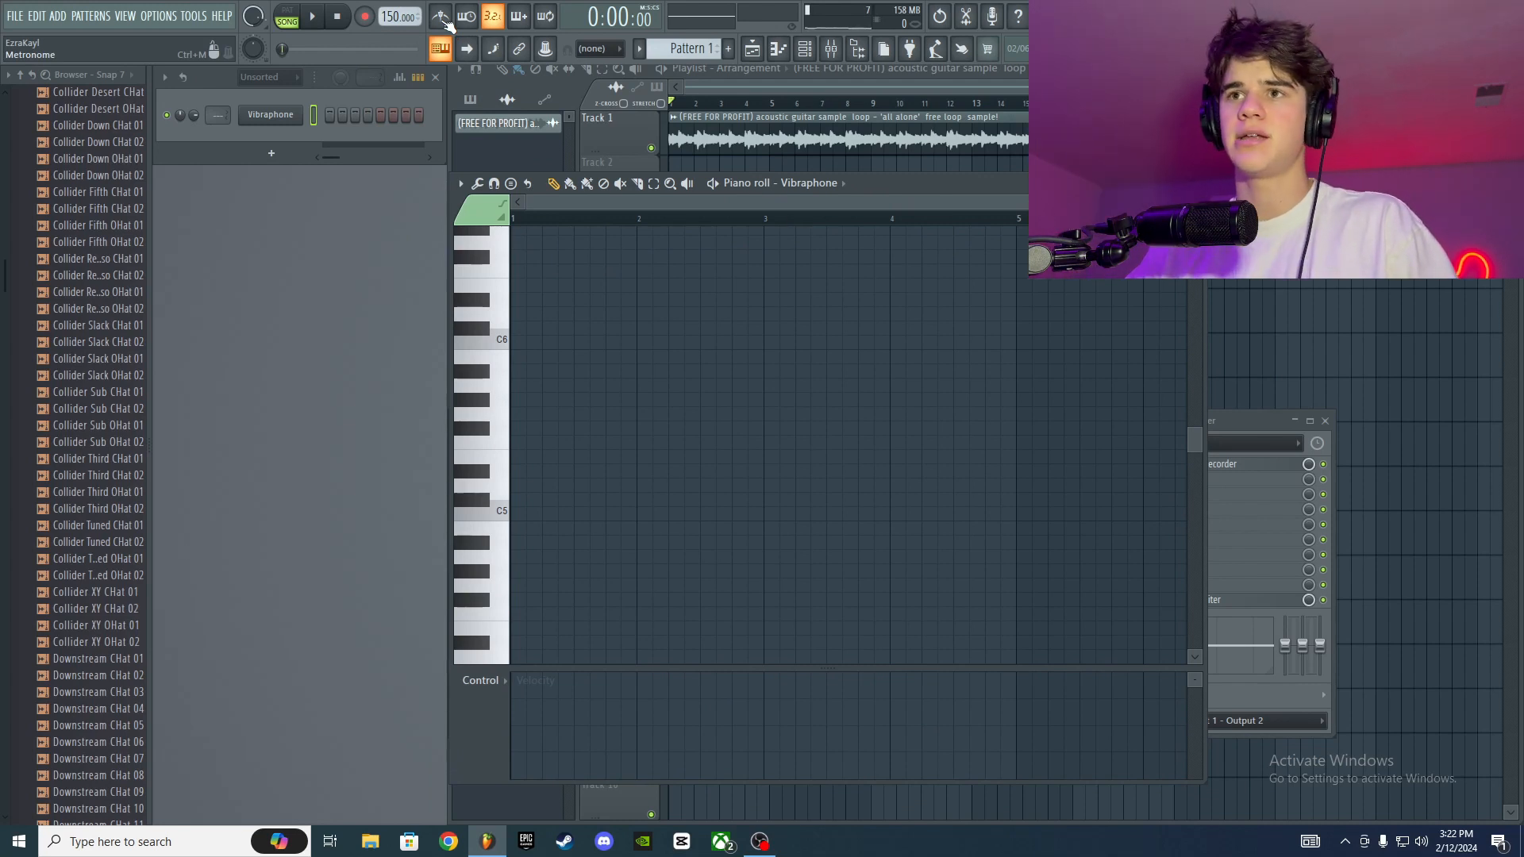
pyautogui.moveTo(893, 187); pyautogui.dragTo(815, 173)
pyautogui.moveTo(792, 170); pyautogui.dragTo(903, 163)
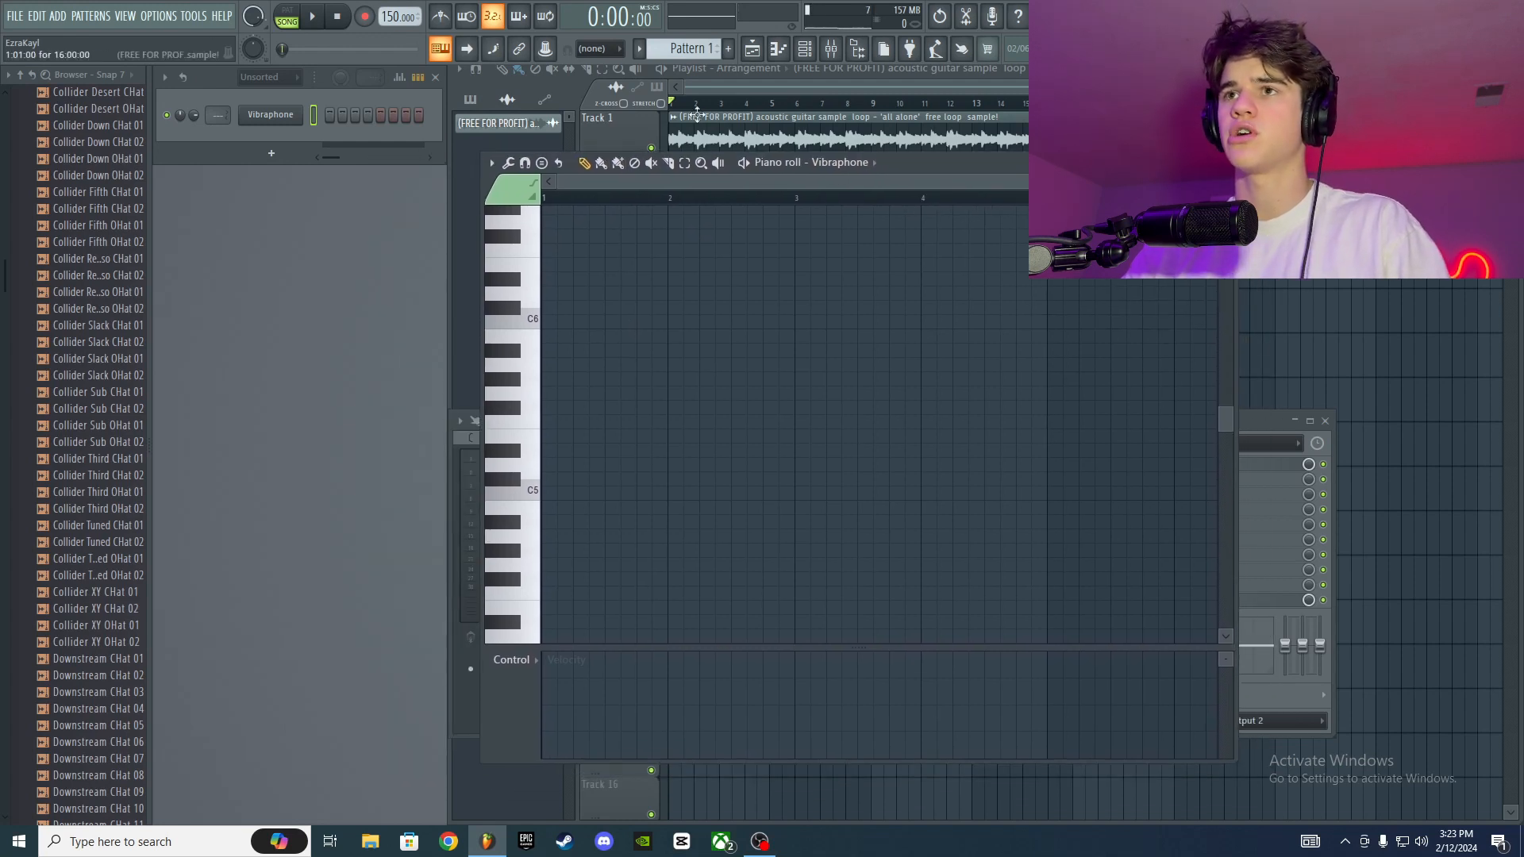
pyautogui.press('space')
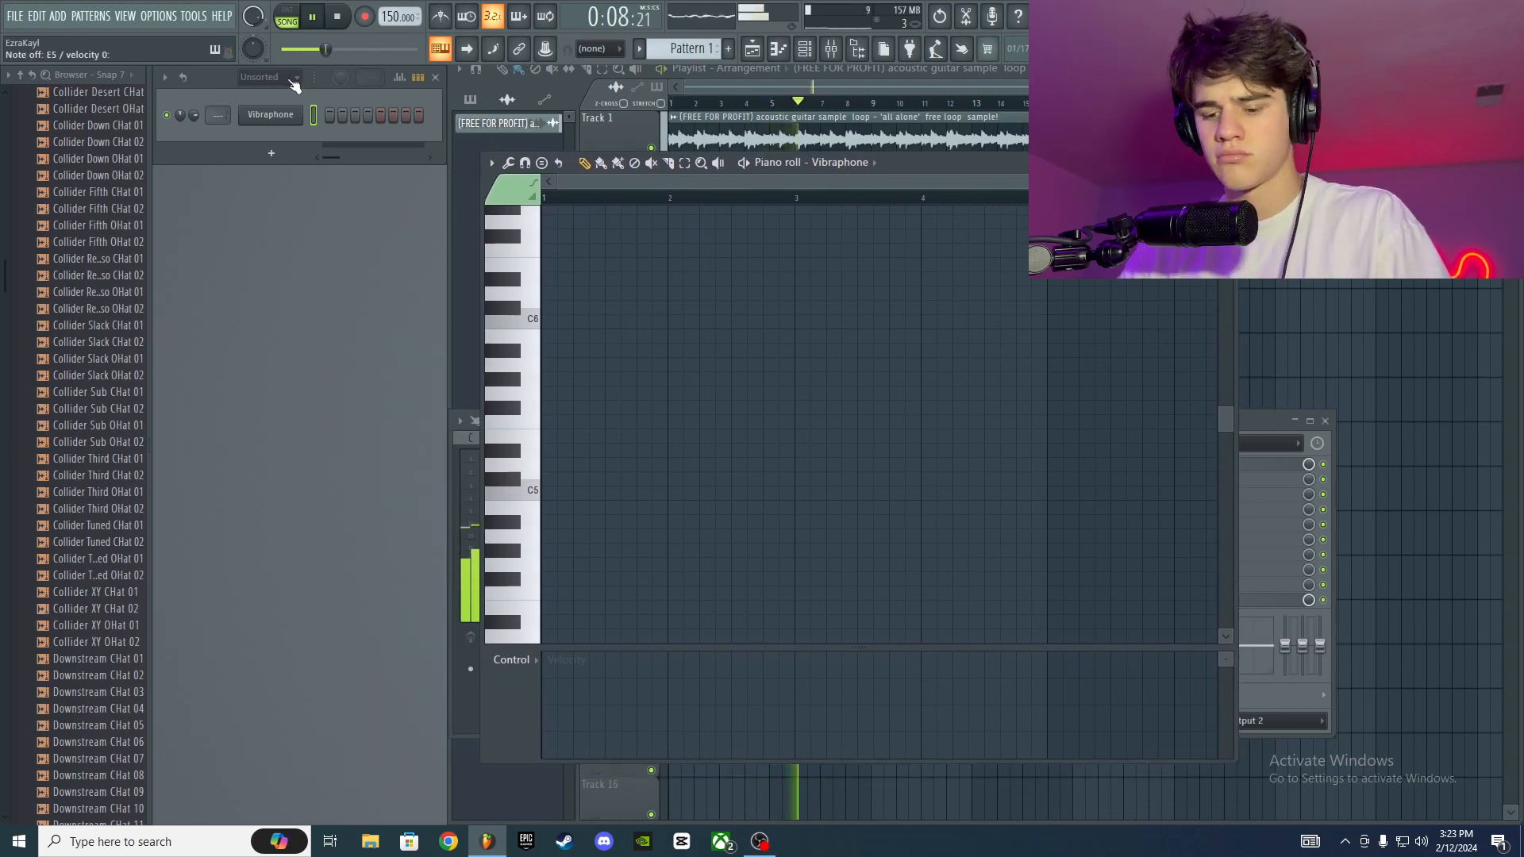
pyautogui.press('space')
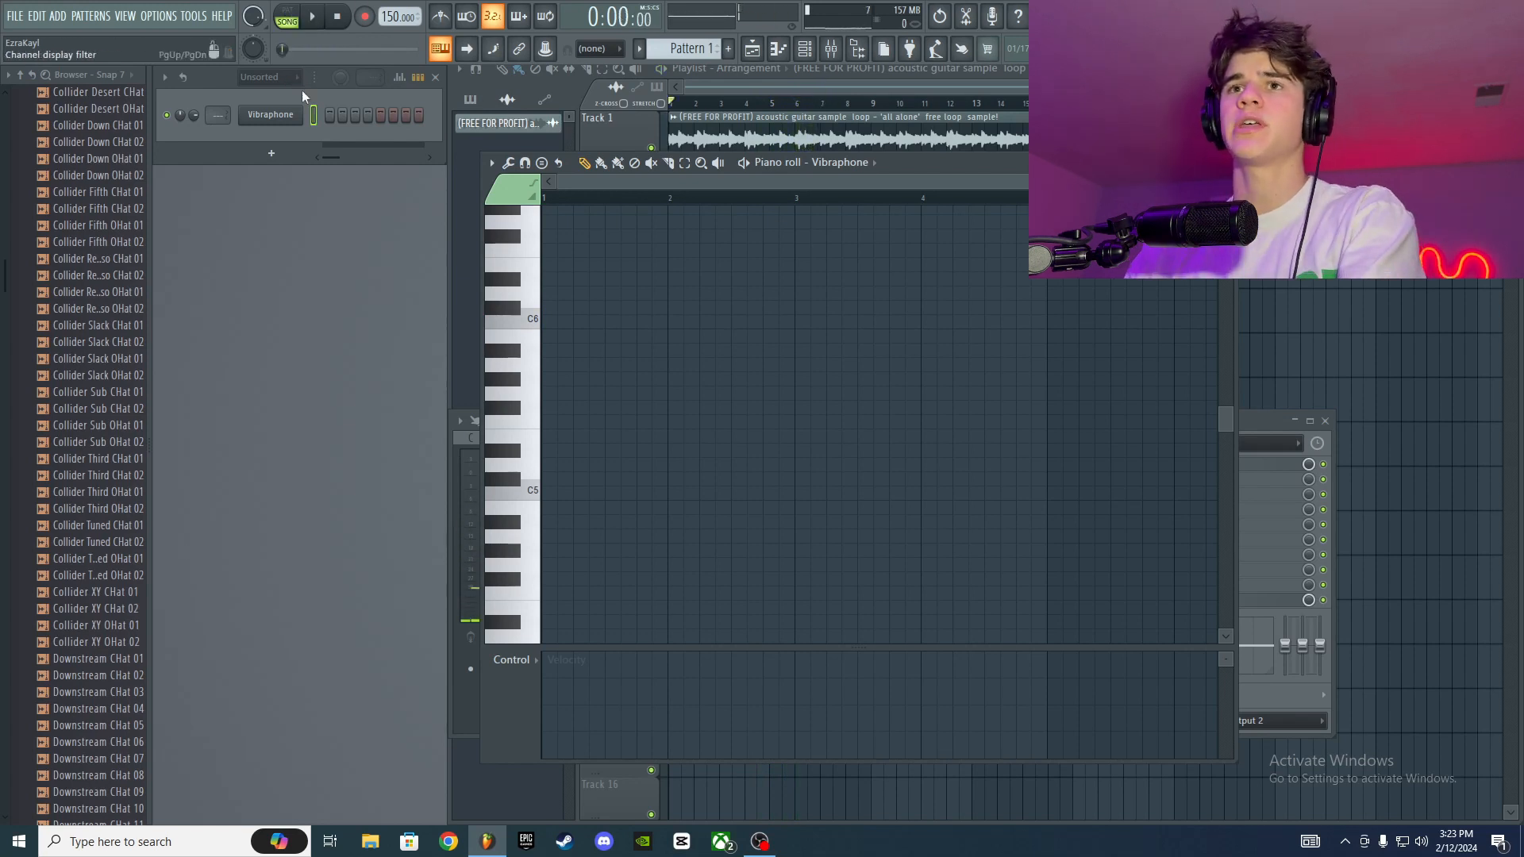
# Step: Record a Vibraphone melody into Pattern 1 with the metronome on, playing C6, B5, E5 twice and repeating both phrases an octave lower
pyautogui.click(441, 17)
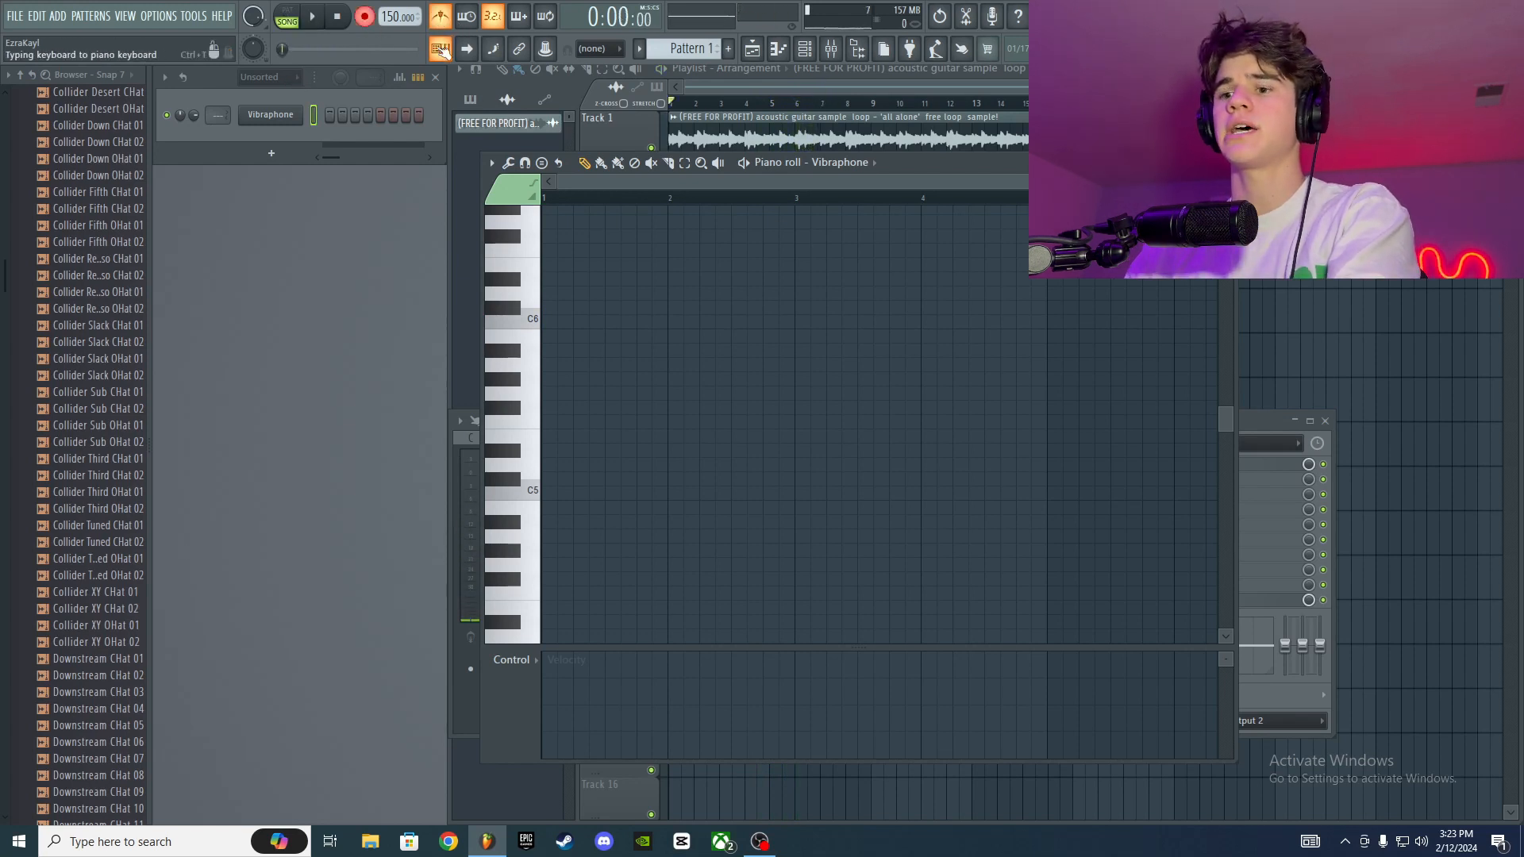
pyautogui.click(548, 322)
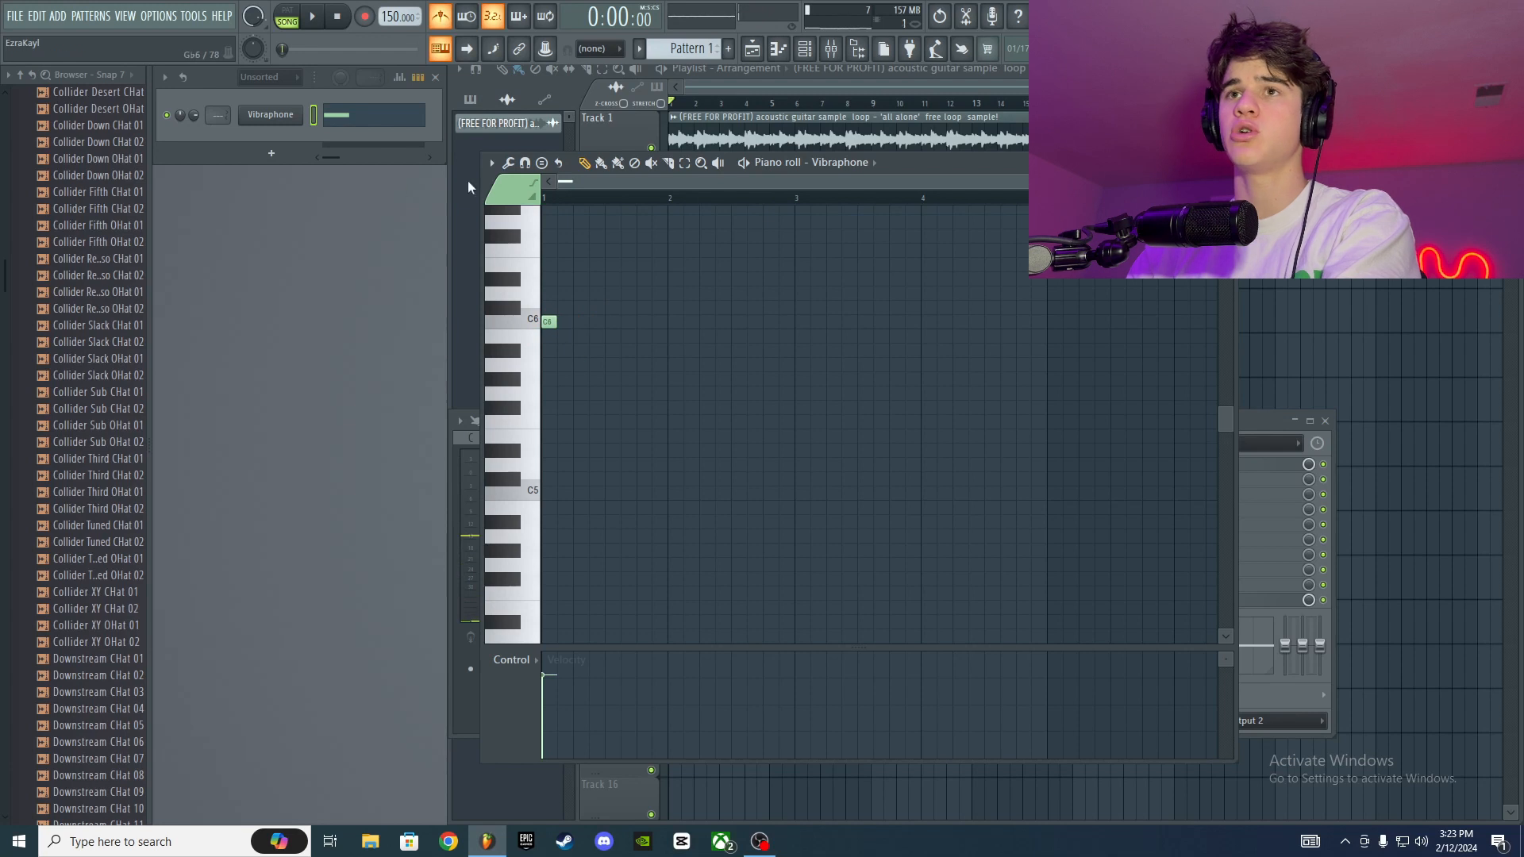
pyautogui.rightClick(548, 322)
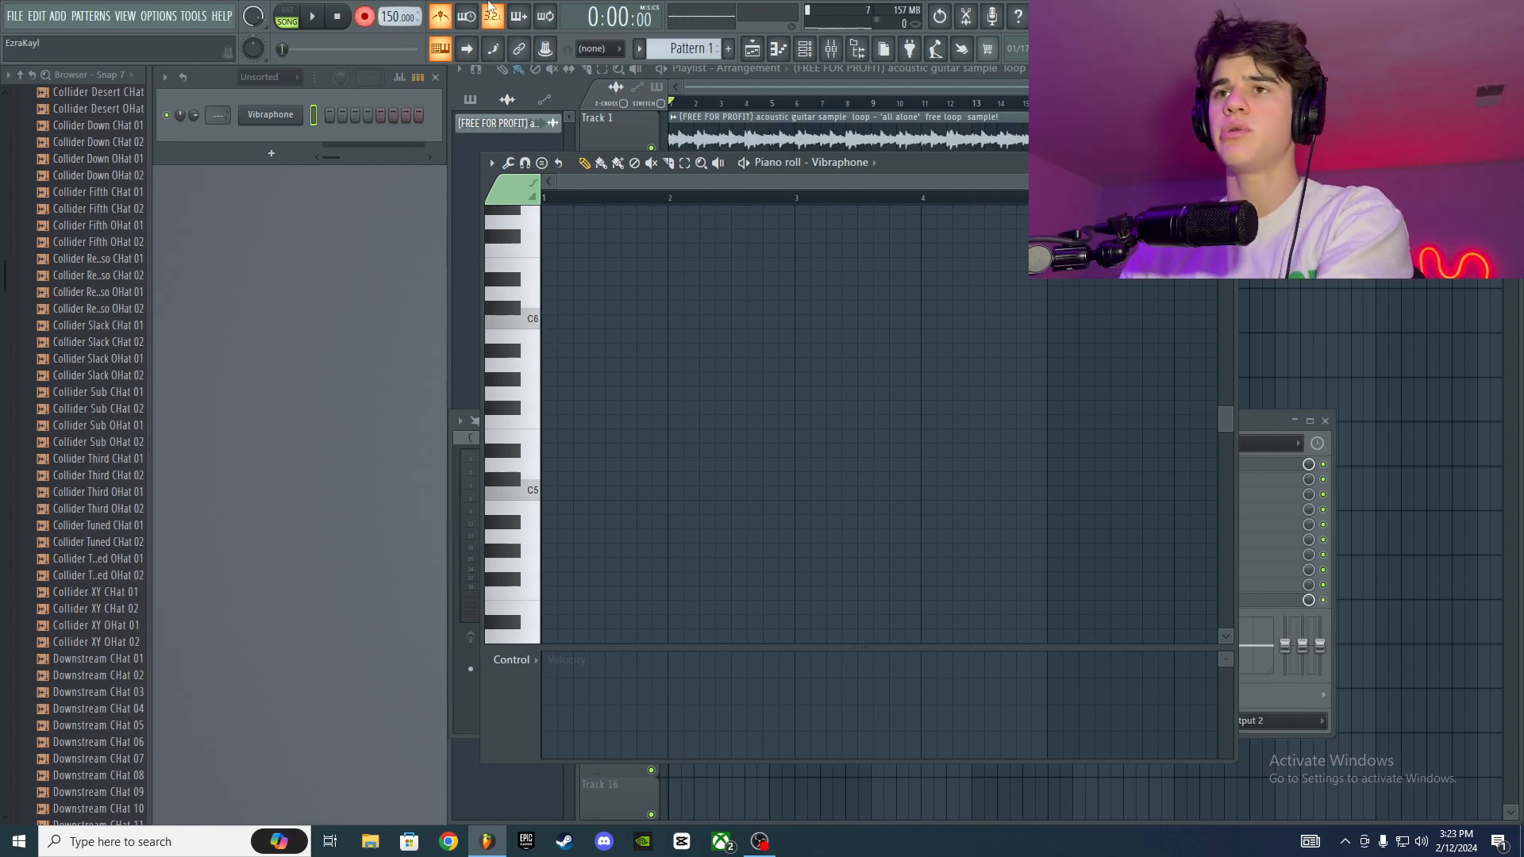
pyautogui.press('space')
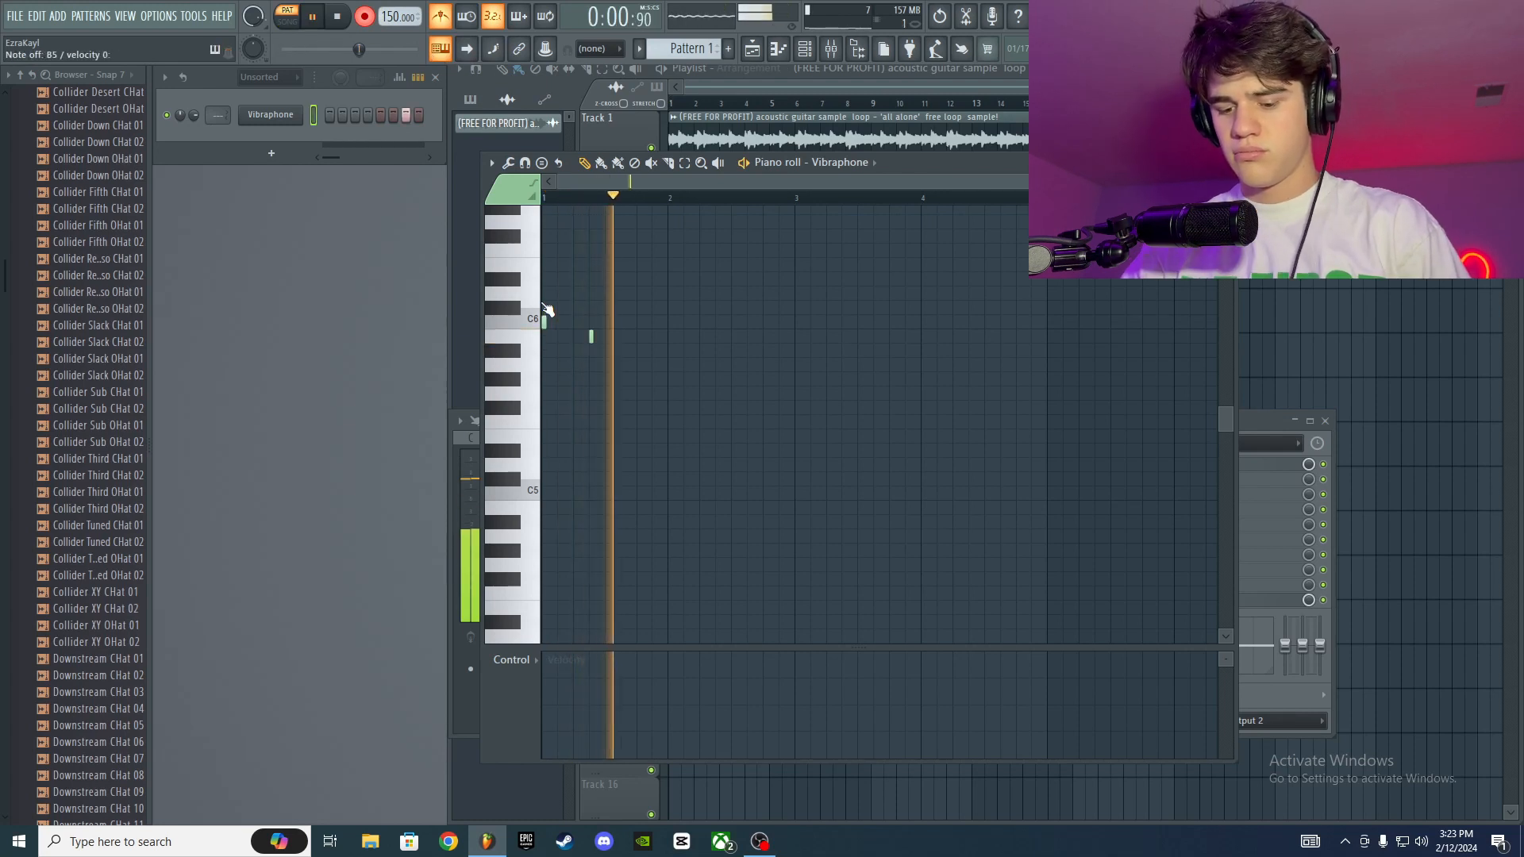
pyautogui.press('e')
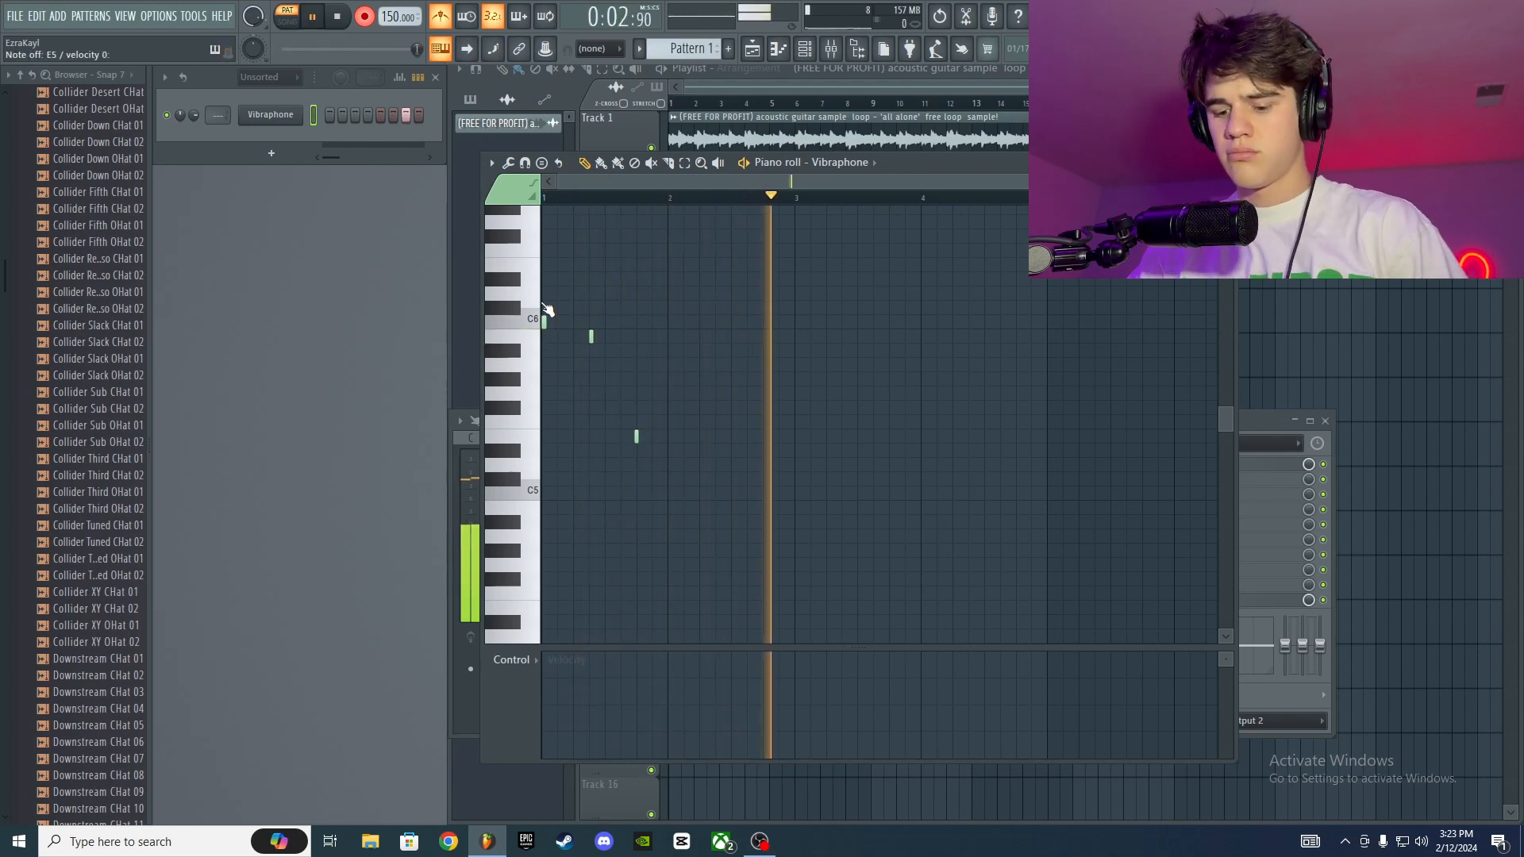
pyautogui.press('i')
pyautogui.press('u')
pyautogui.press('e')
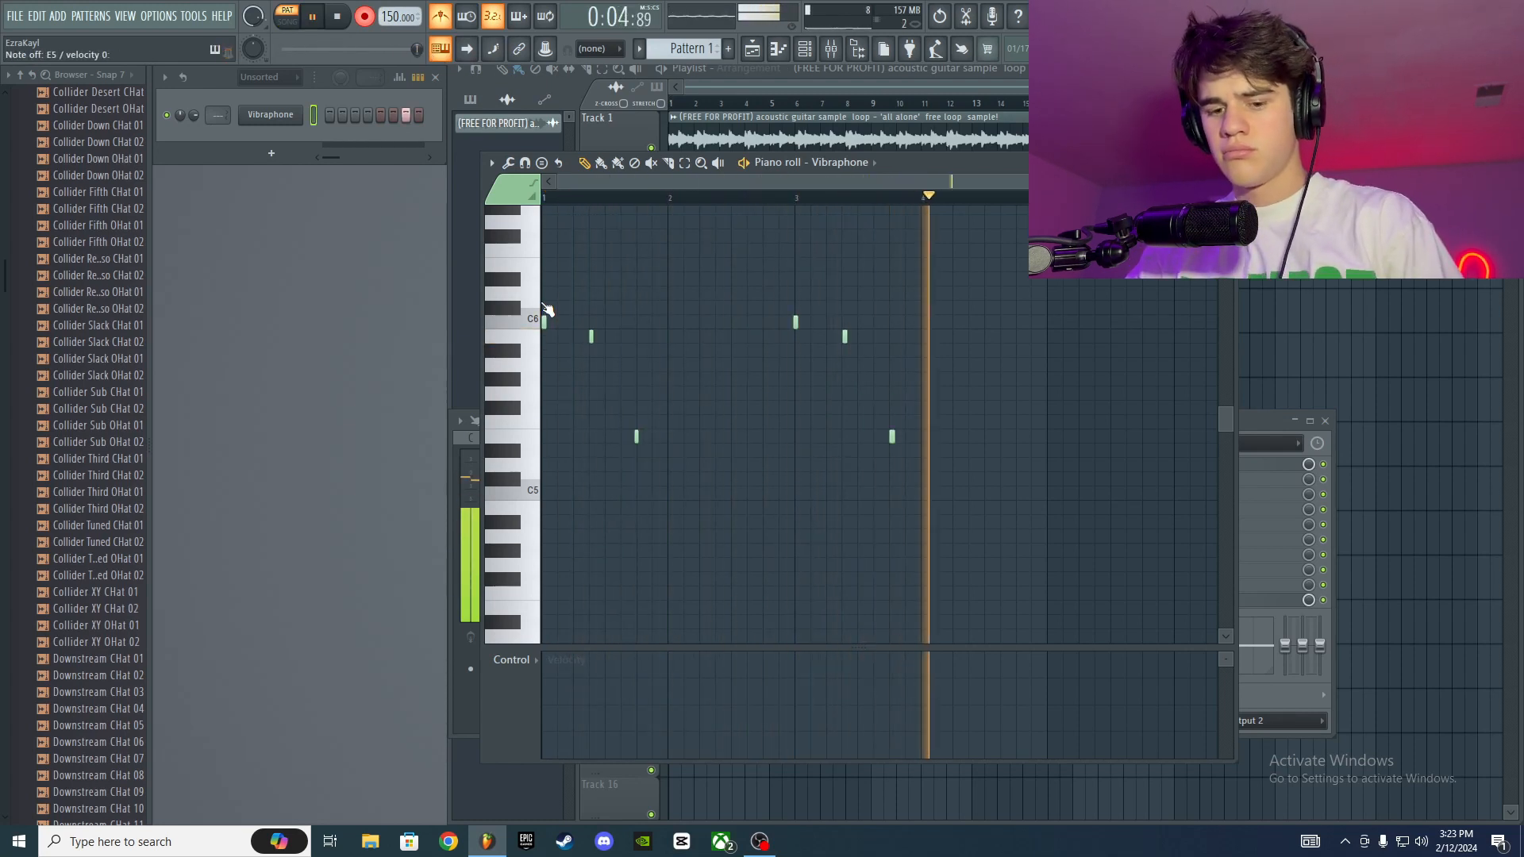
pyautogui.press('space')
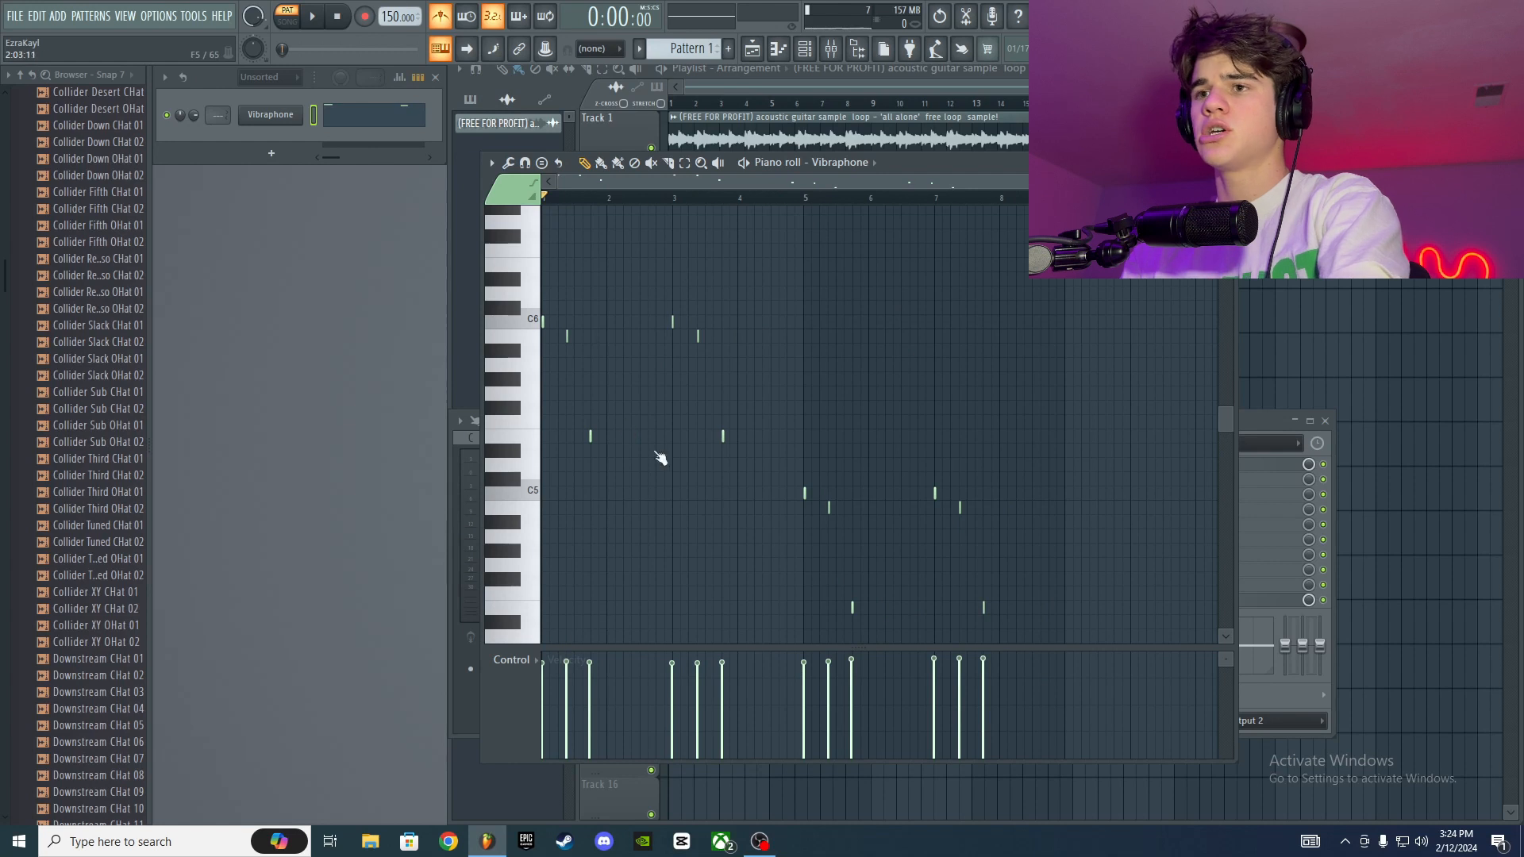
# Step: Quantize the recorded Vibraphone notes with the Default quantizer template and play the pattern to check it
pyautogui.hotkey('alt', 'q')
pyautogui.moveTo(799, 310); pyautogui.dragTo(789, 279)
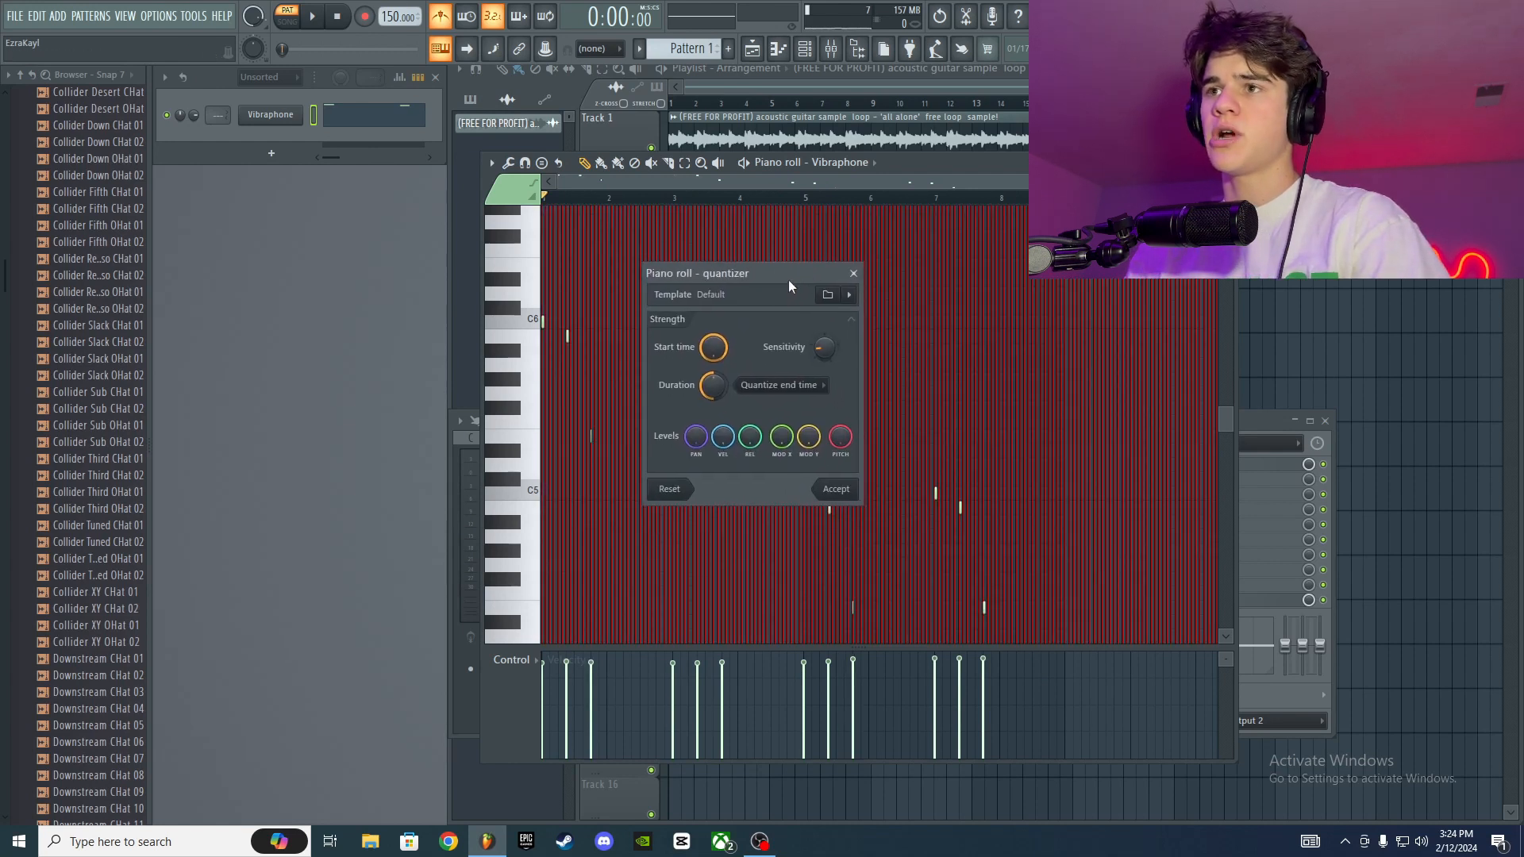
pyautogui.click(838, 489)
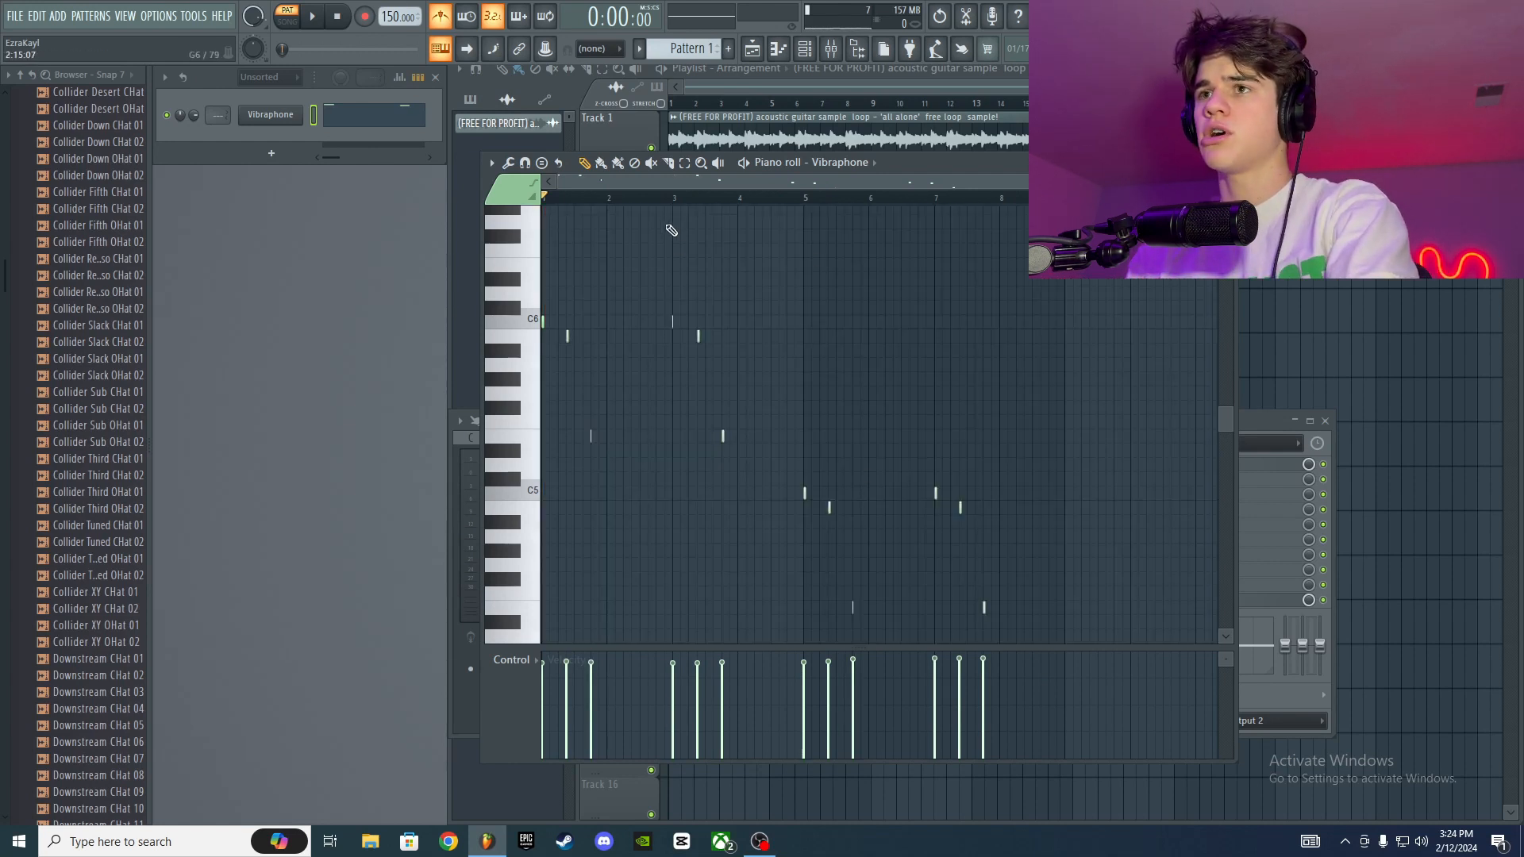
pyautogui.press('space')
pyautogui.press('space')
# Step: Repeat Pattern 1 along playlist Track 2 under the guitar loop in song mode, and route the Vibraphone to mixer track 1
pyautogui.click(288, 22)
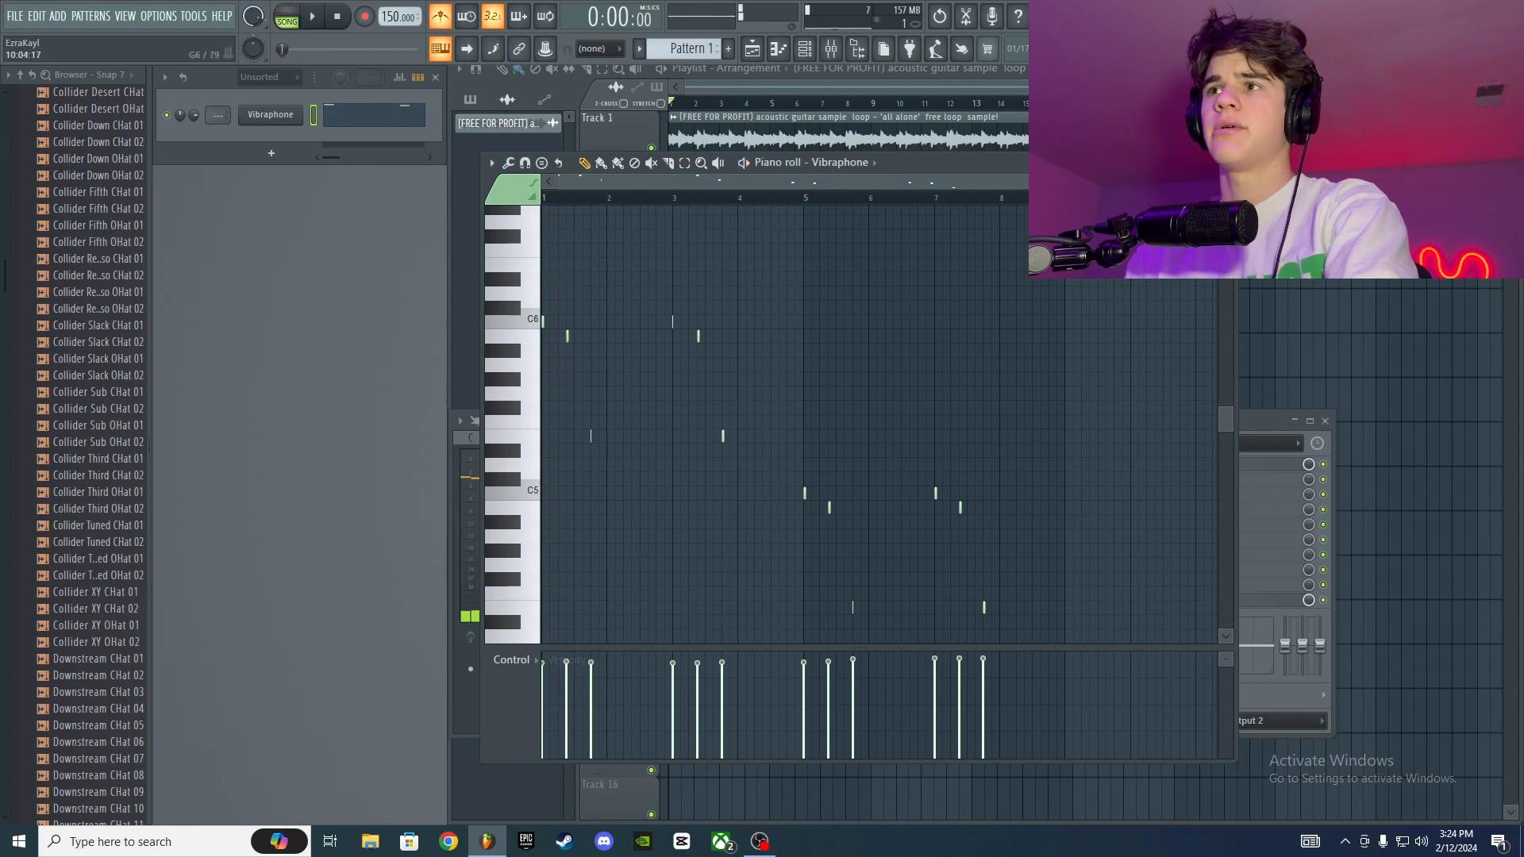
pyautogui.click(1243, 176)
pyautogui.rightClick(1243, 176)
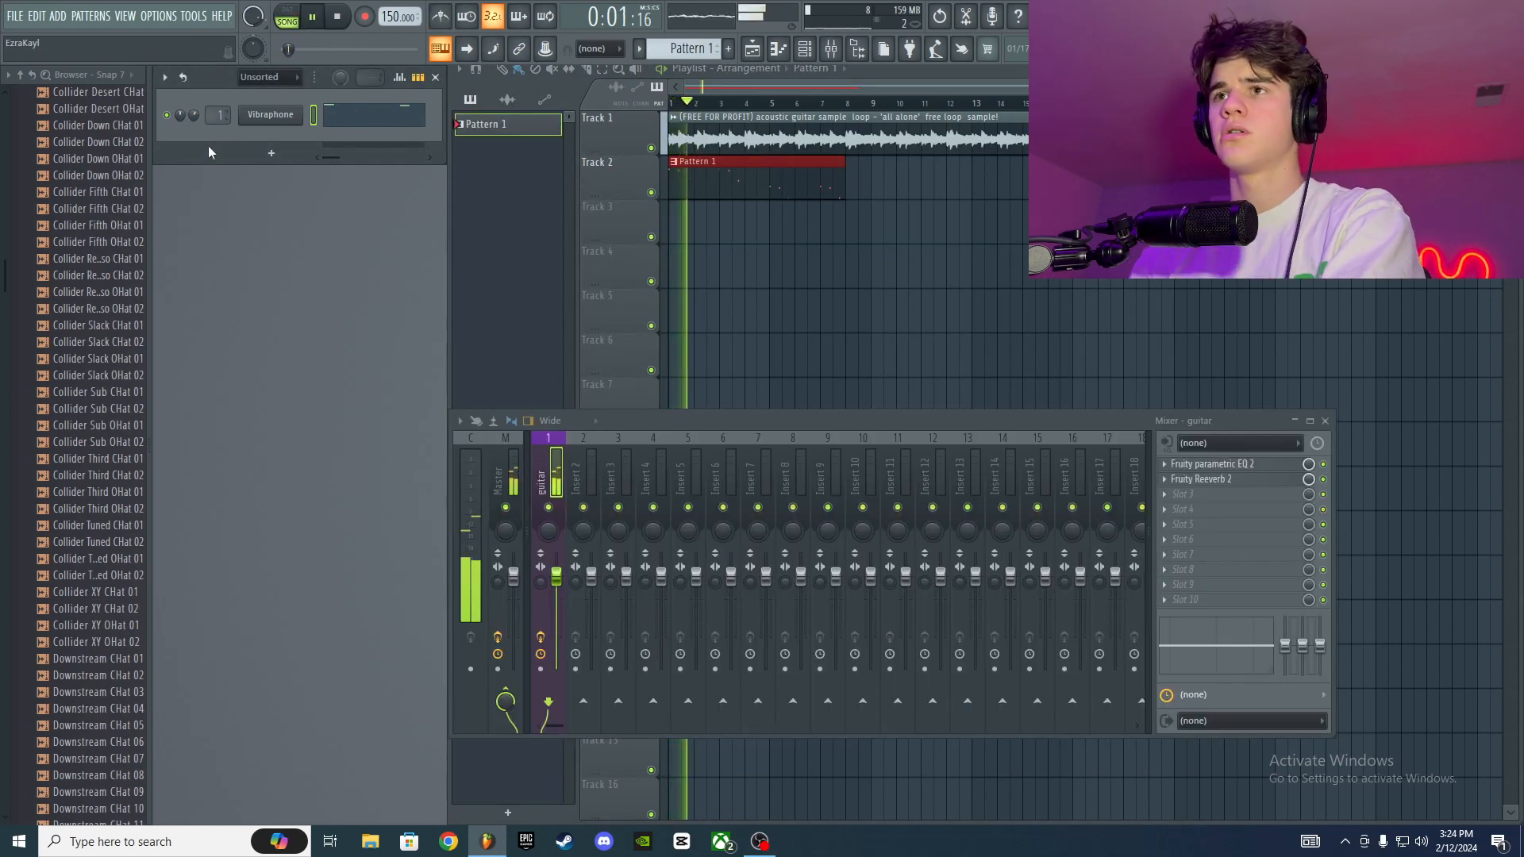
pyautogui.press('space')
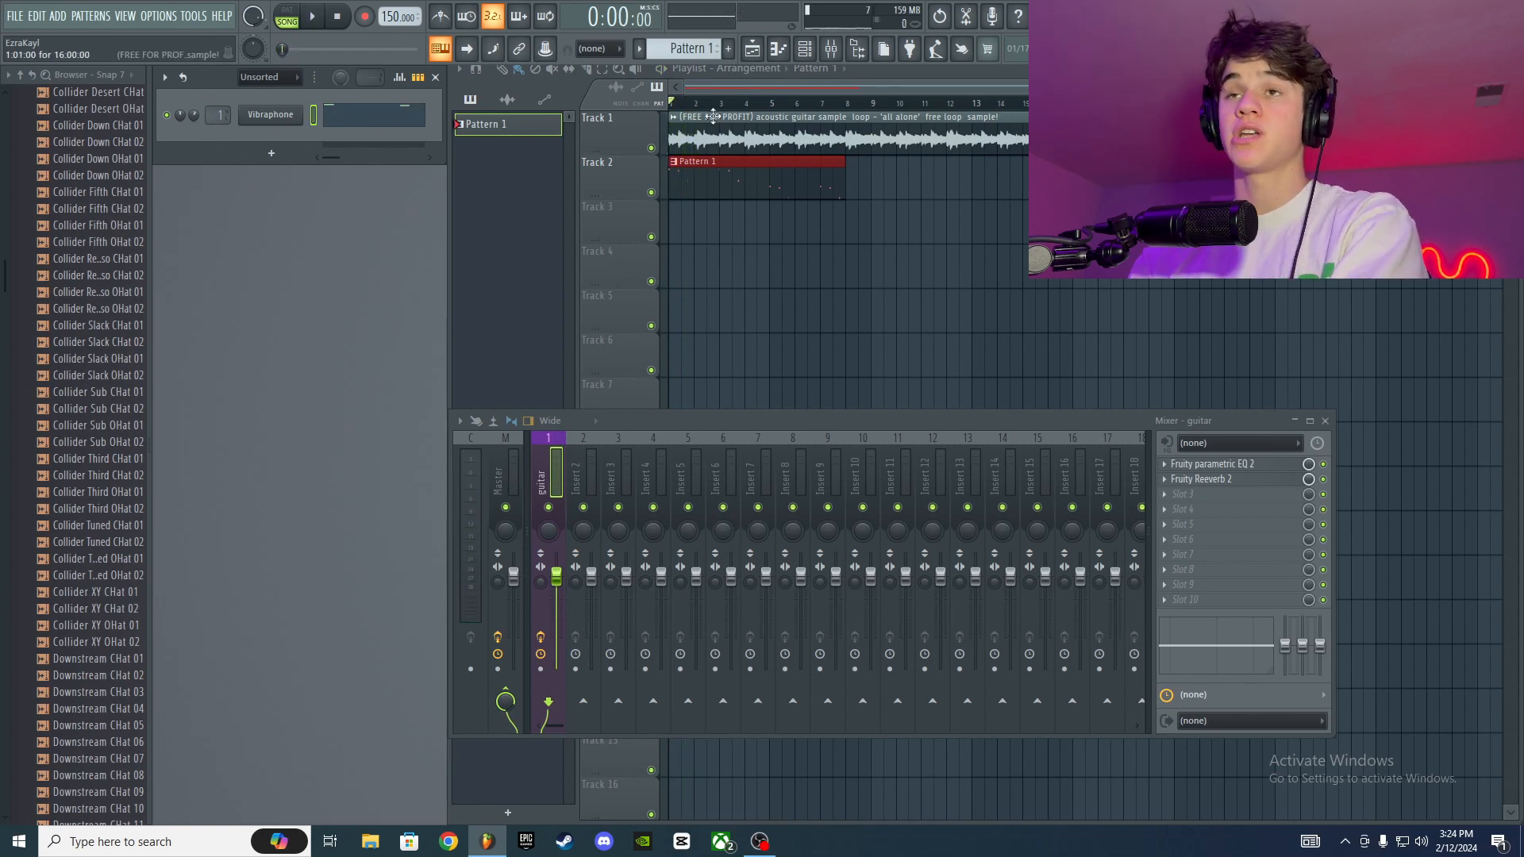
pyautogui.press('space')
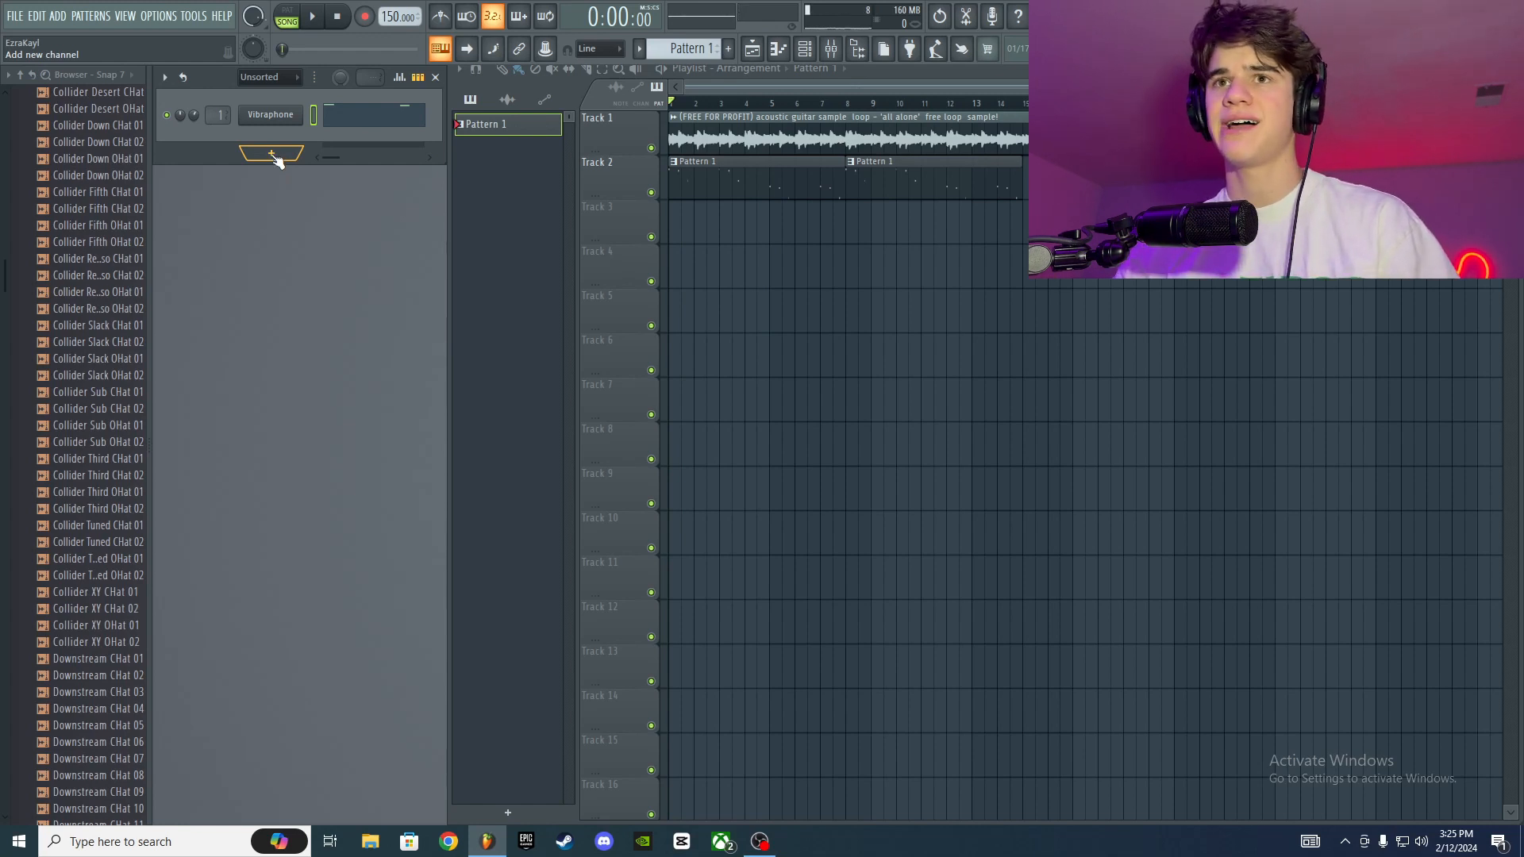
# Step: Add a second Sytrus channel and audition its presets over the playing arrangement, including Dark woods, settling on Edgy
pyautogui.click(272, 155)
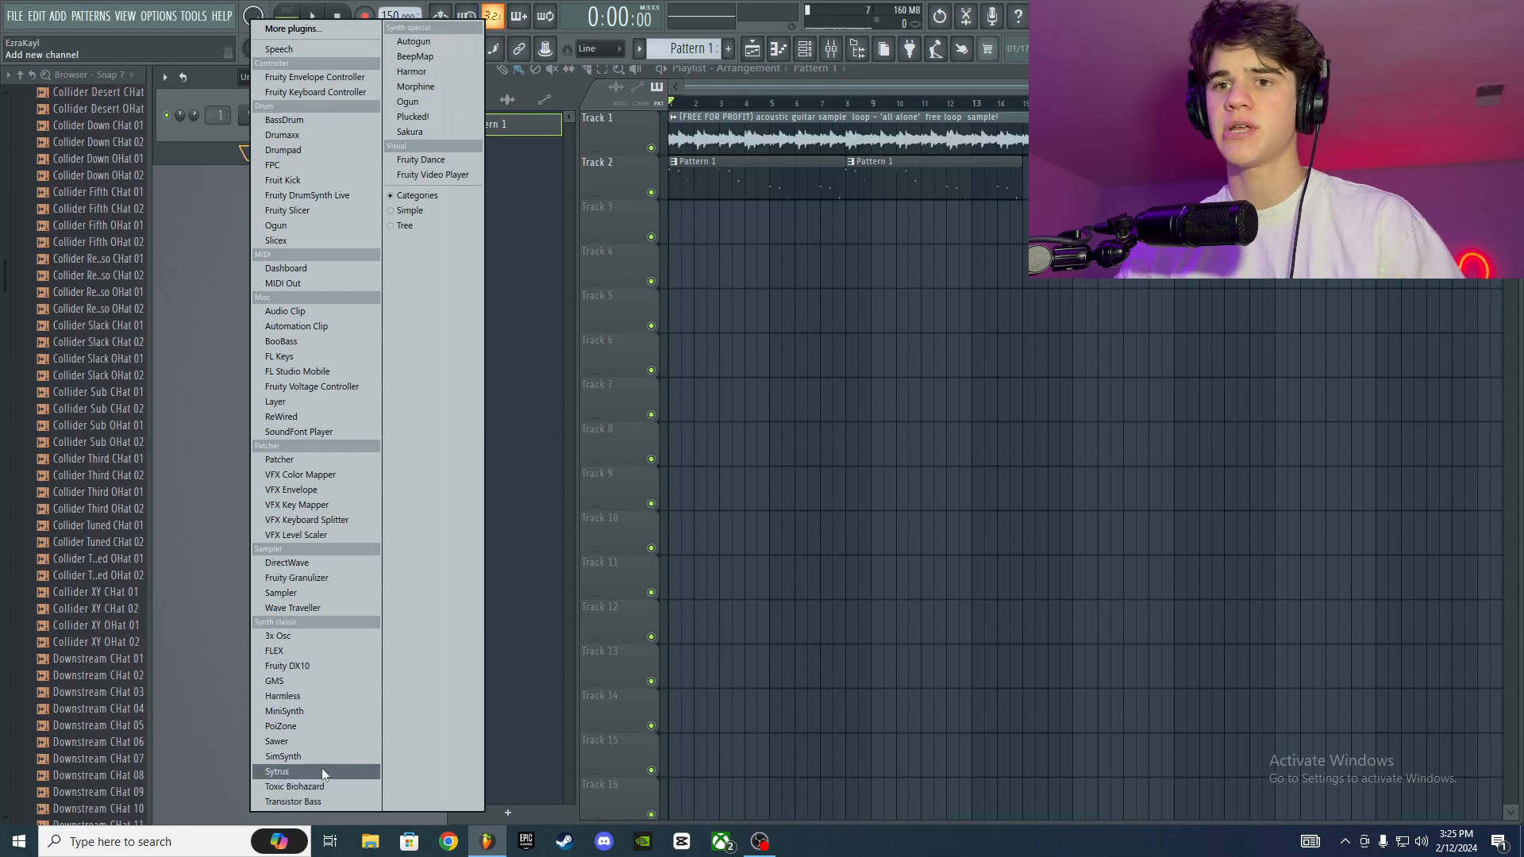
pyautogui.click(302, 785)
pyautogui.press('space')
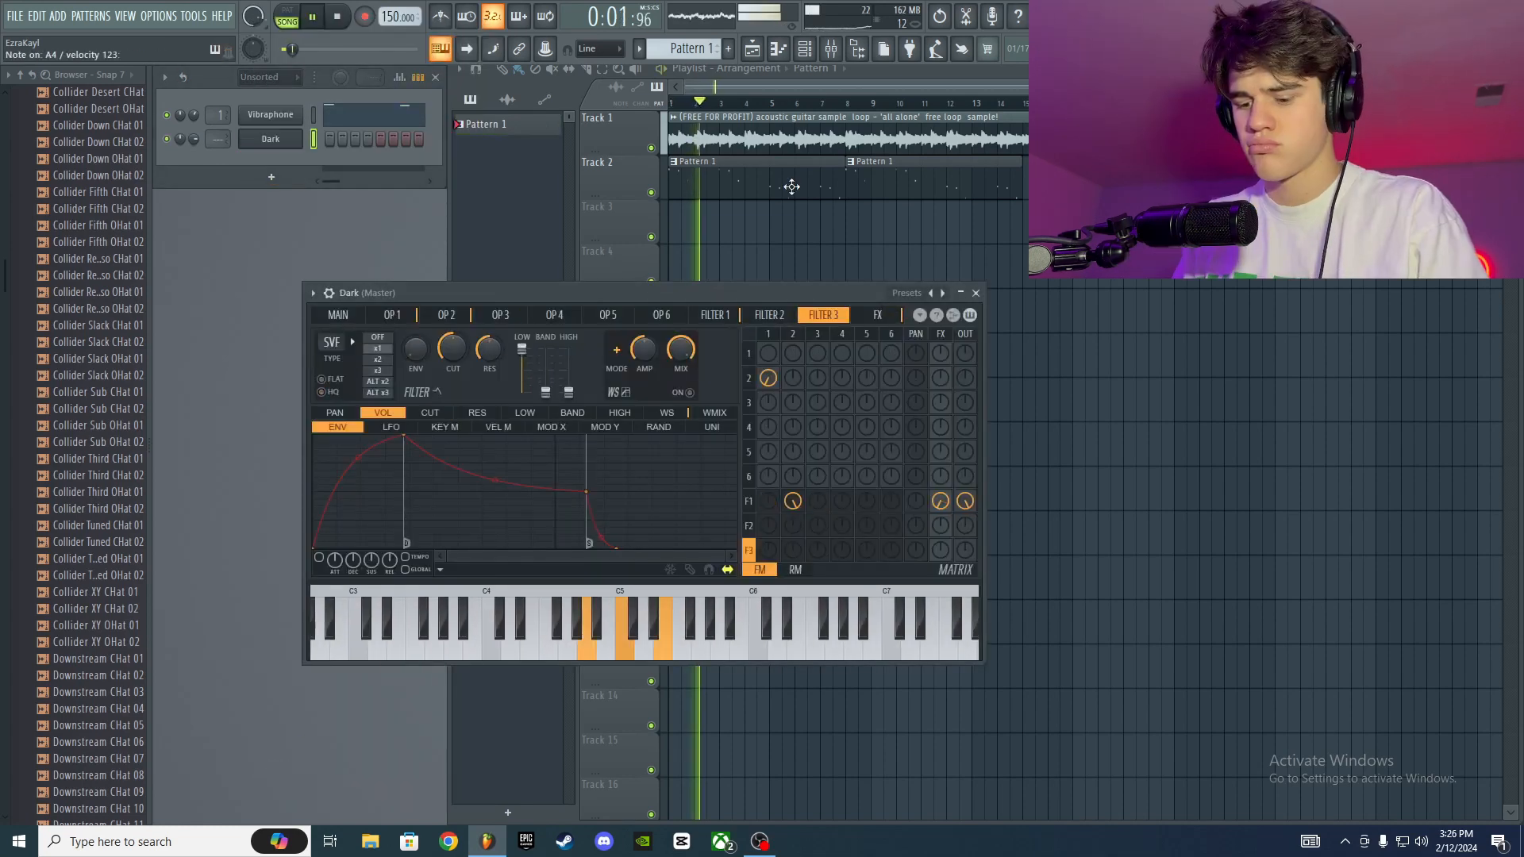
pyautogui.click(943, 292)
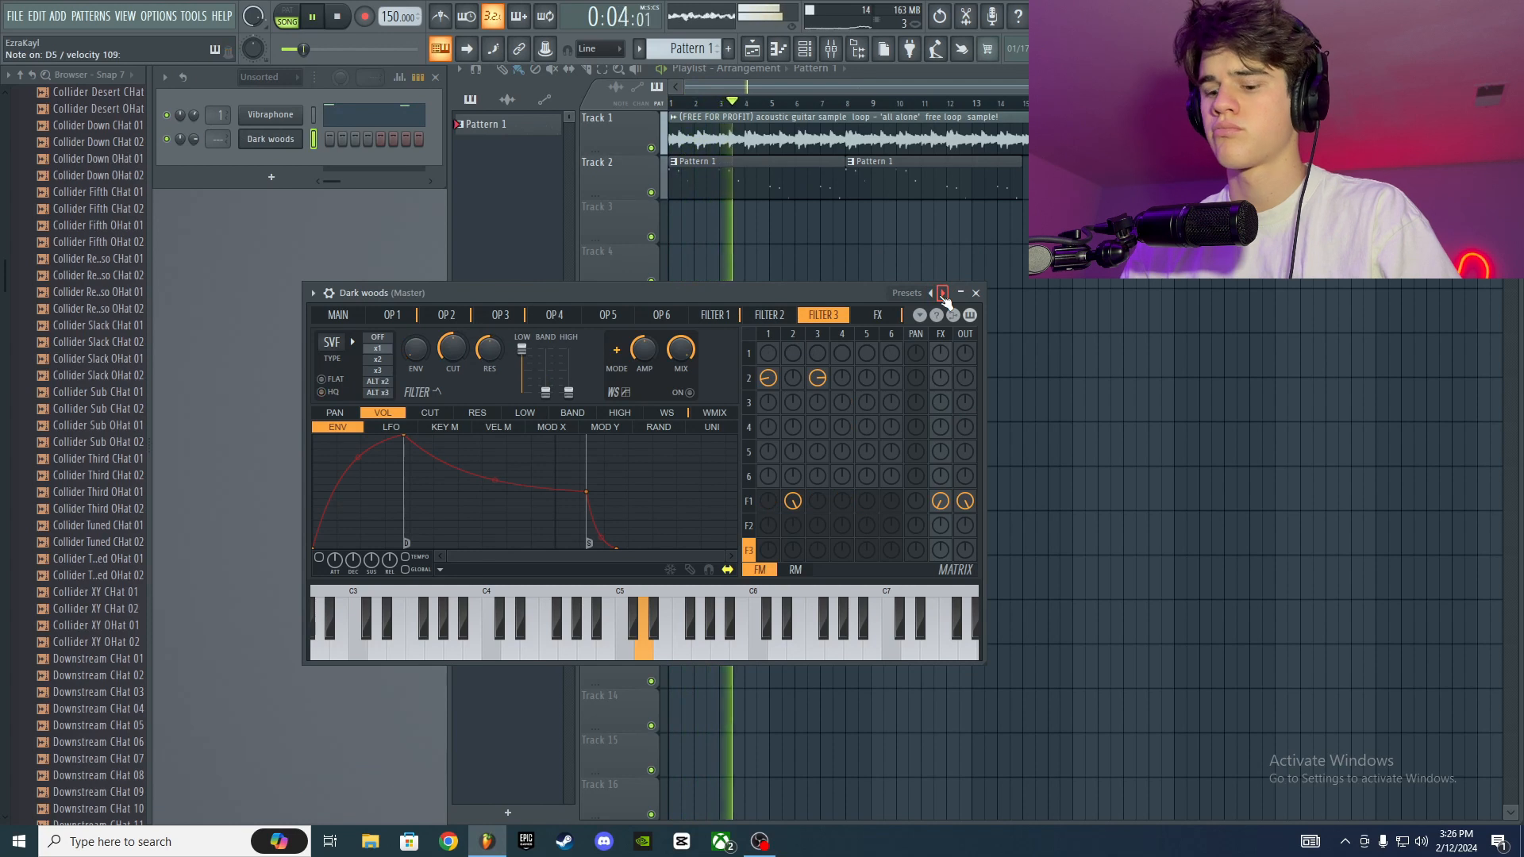
pyautogui.click(931, 294)
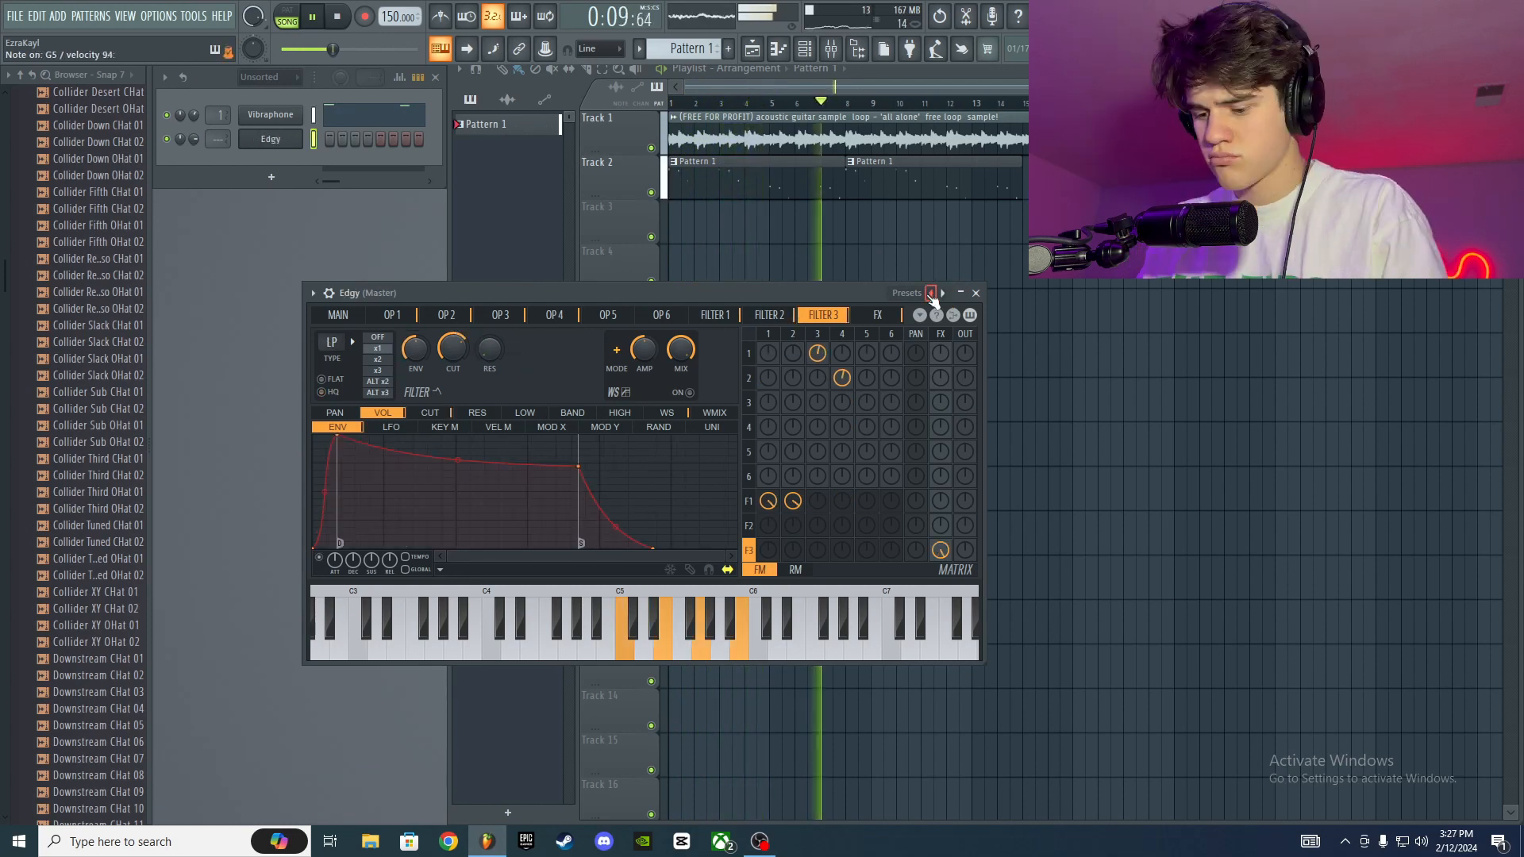
pyautogui.press('space')
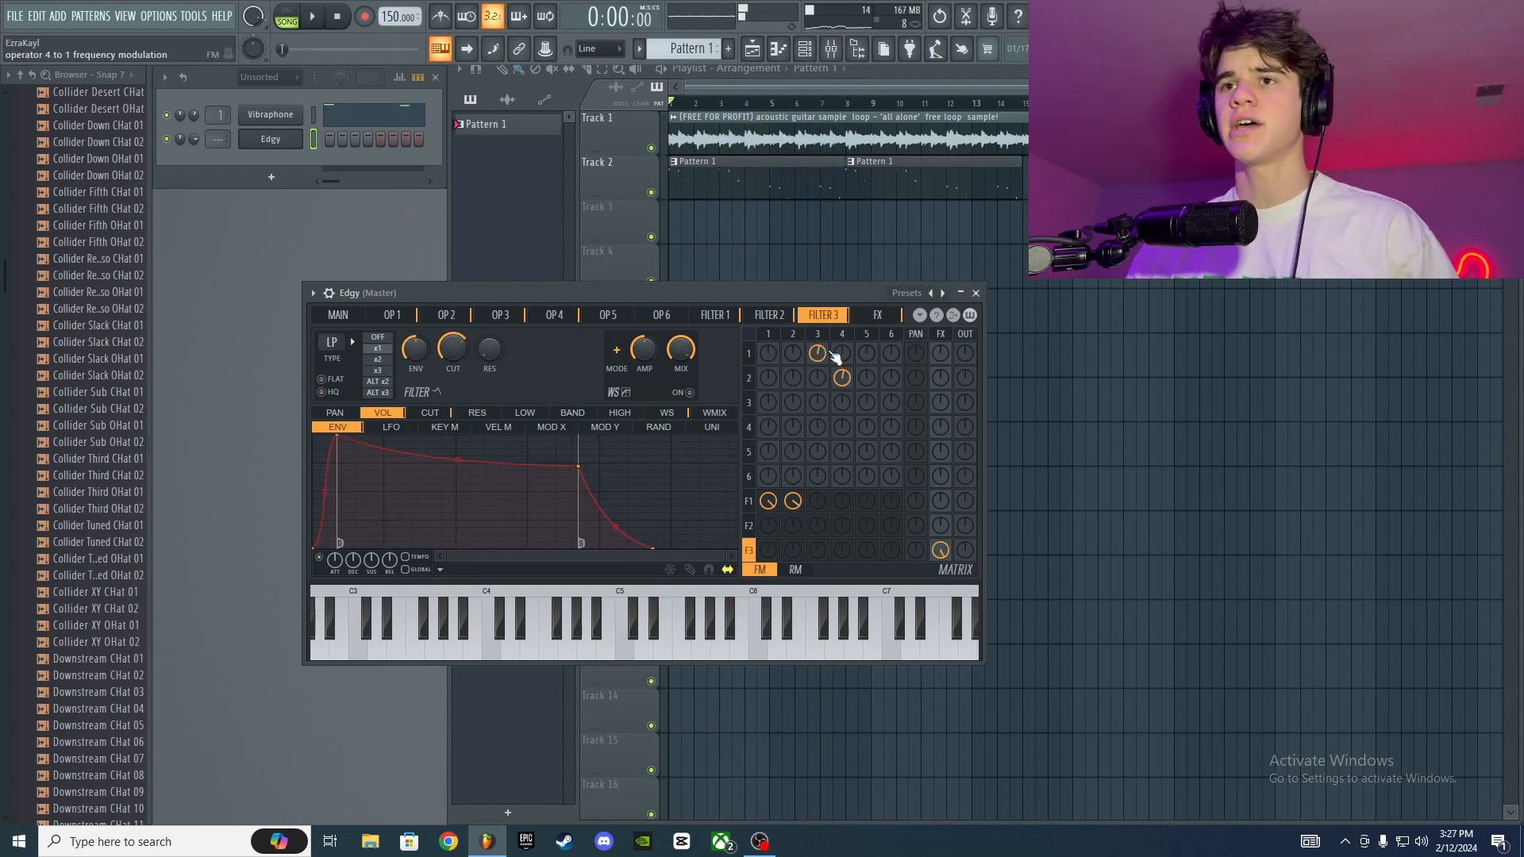
# Step: Close the Edgy plugin window, open the channel's empty piano roll, and bring up the mixer behind it
pyautogui.click(977, 293)
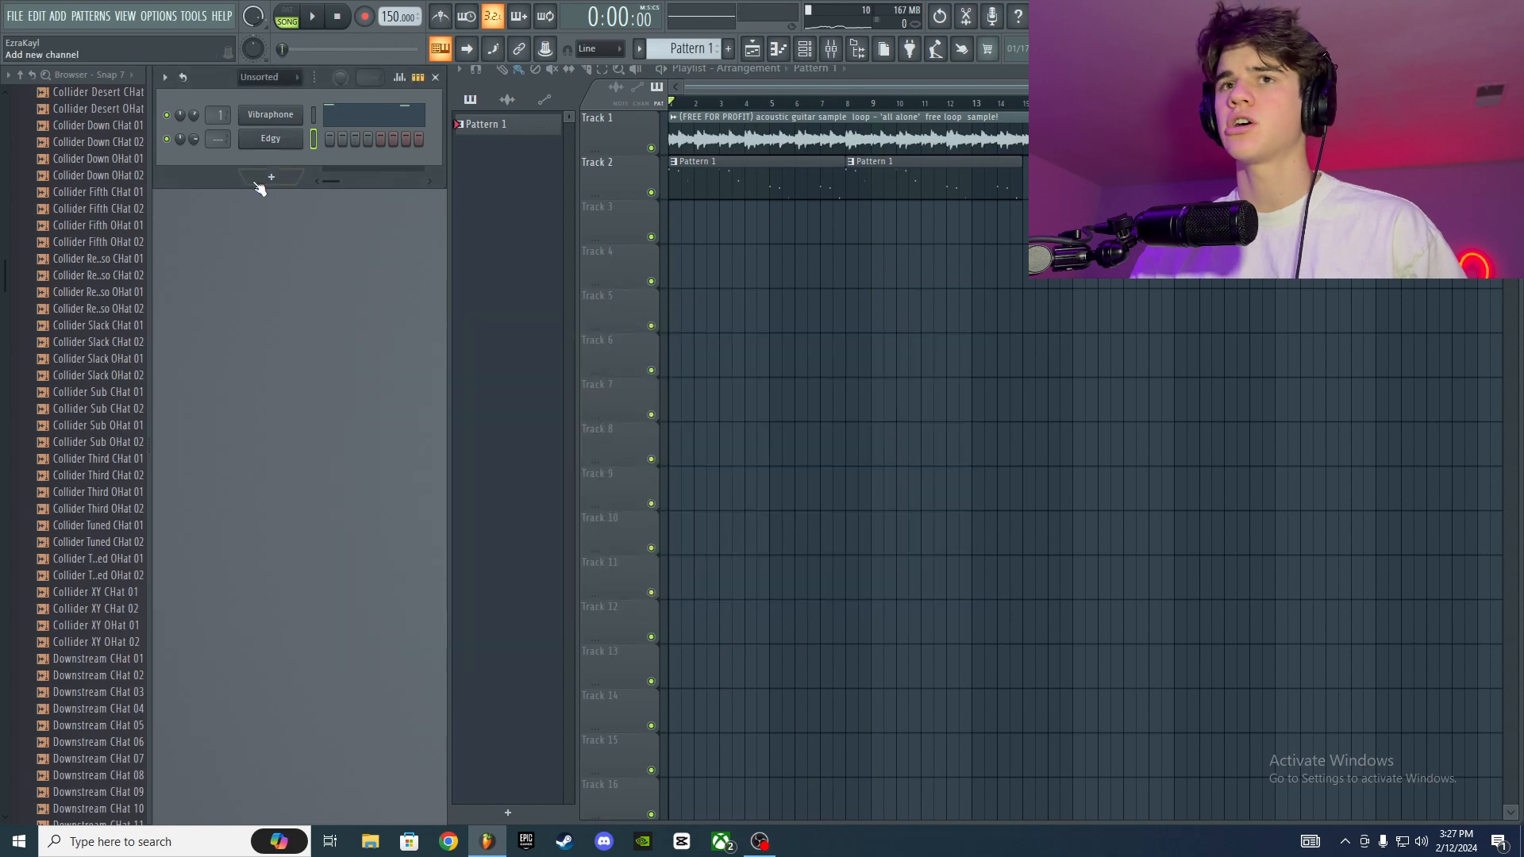
pyautogui.rightClick(272, 138)
pyautogui.click(398, 139)
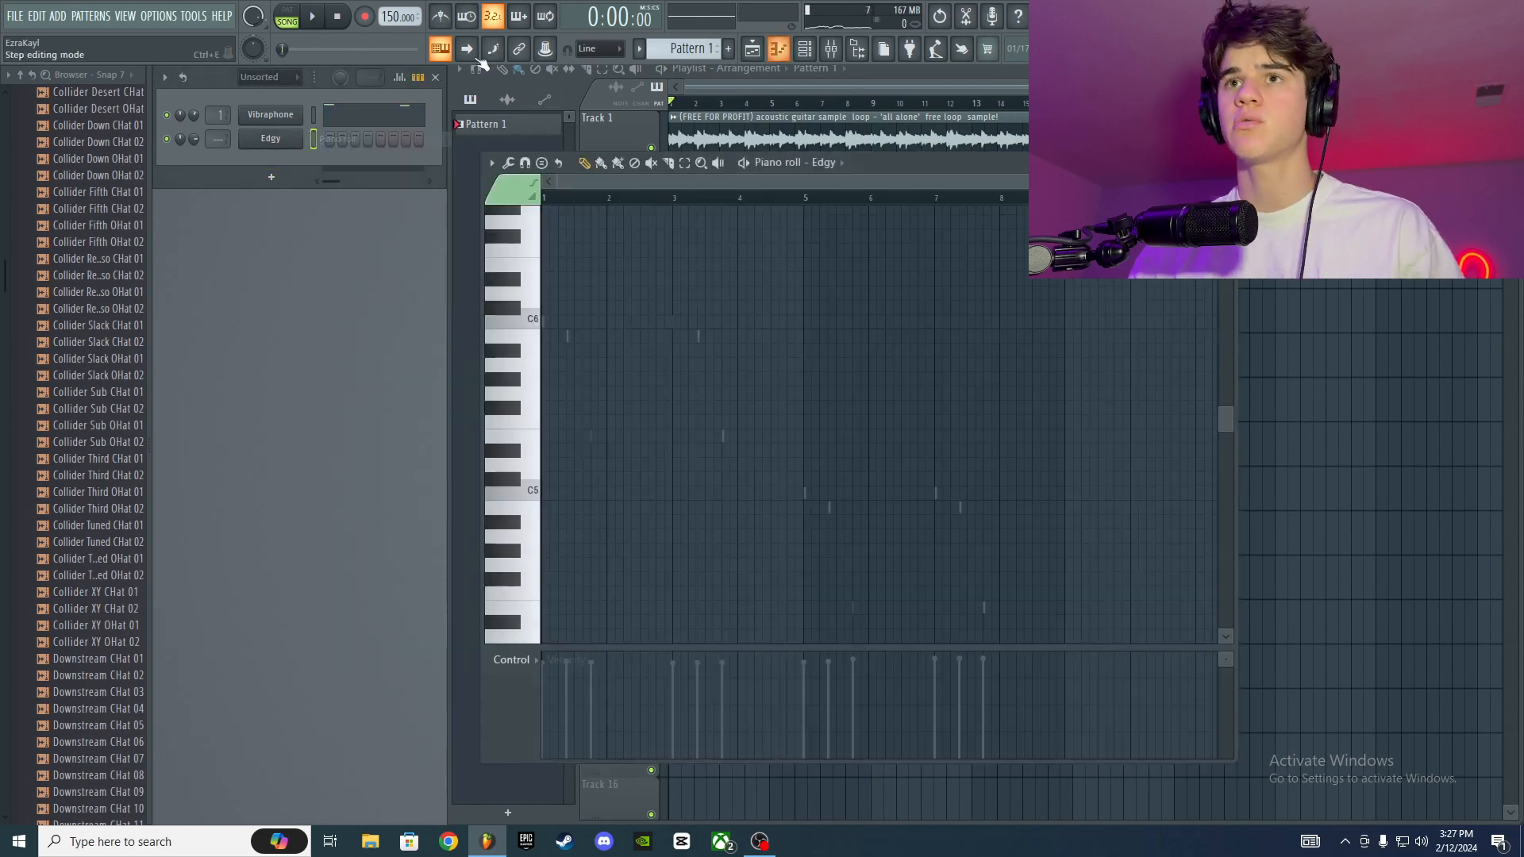
pyautogui.moveTo(1196, 182); pyautogui.dragTo(1077, 189)
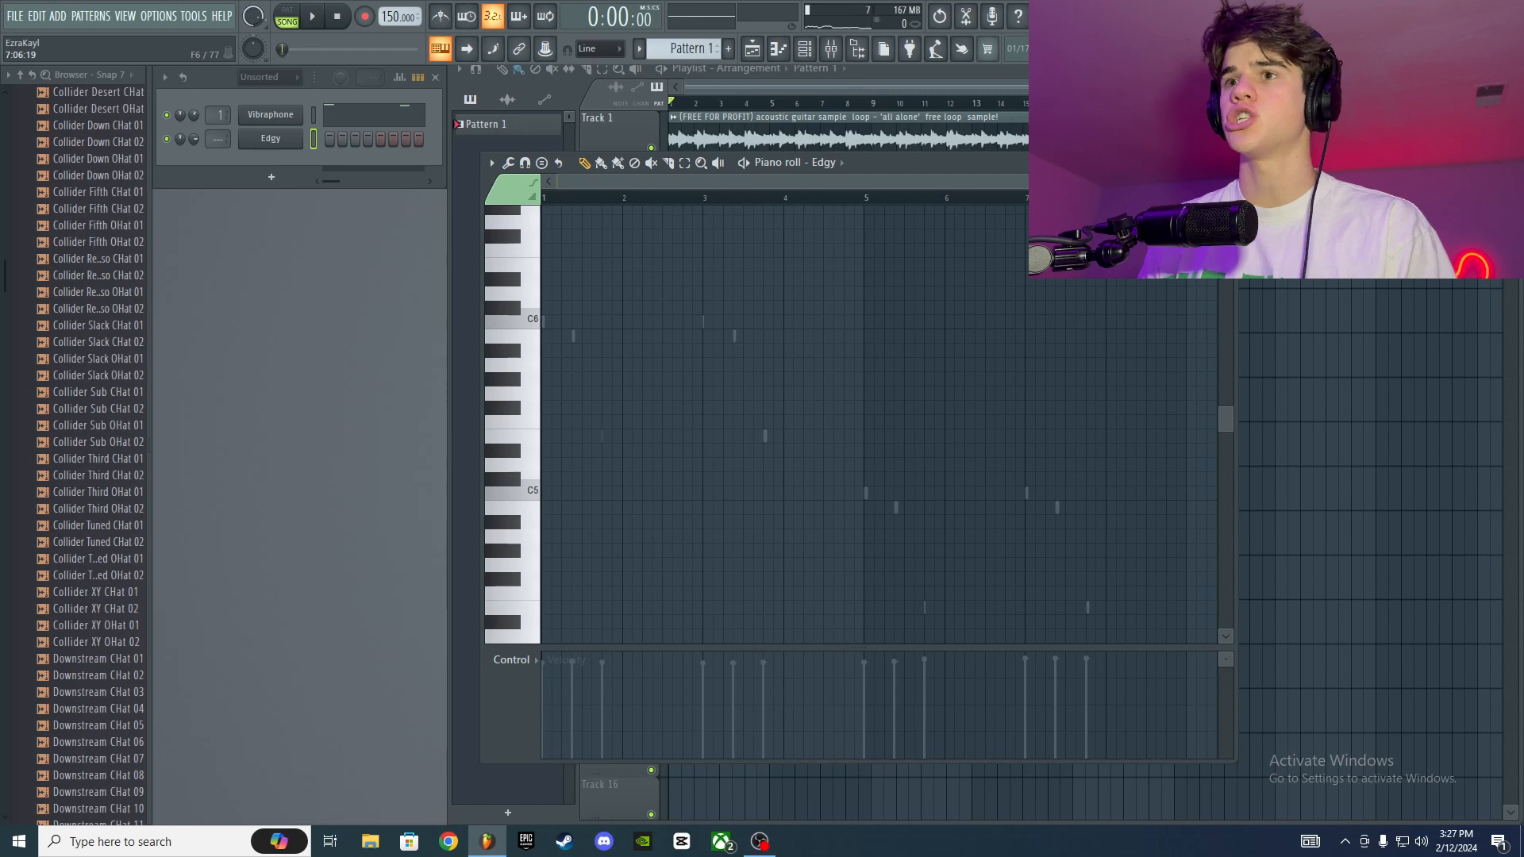
pyautogui.click(831, 49)
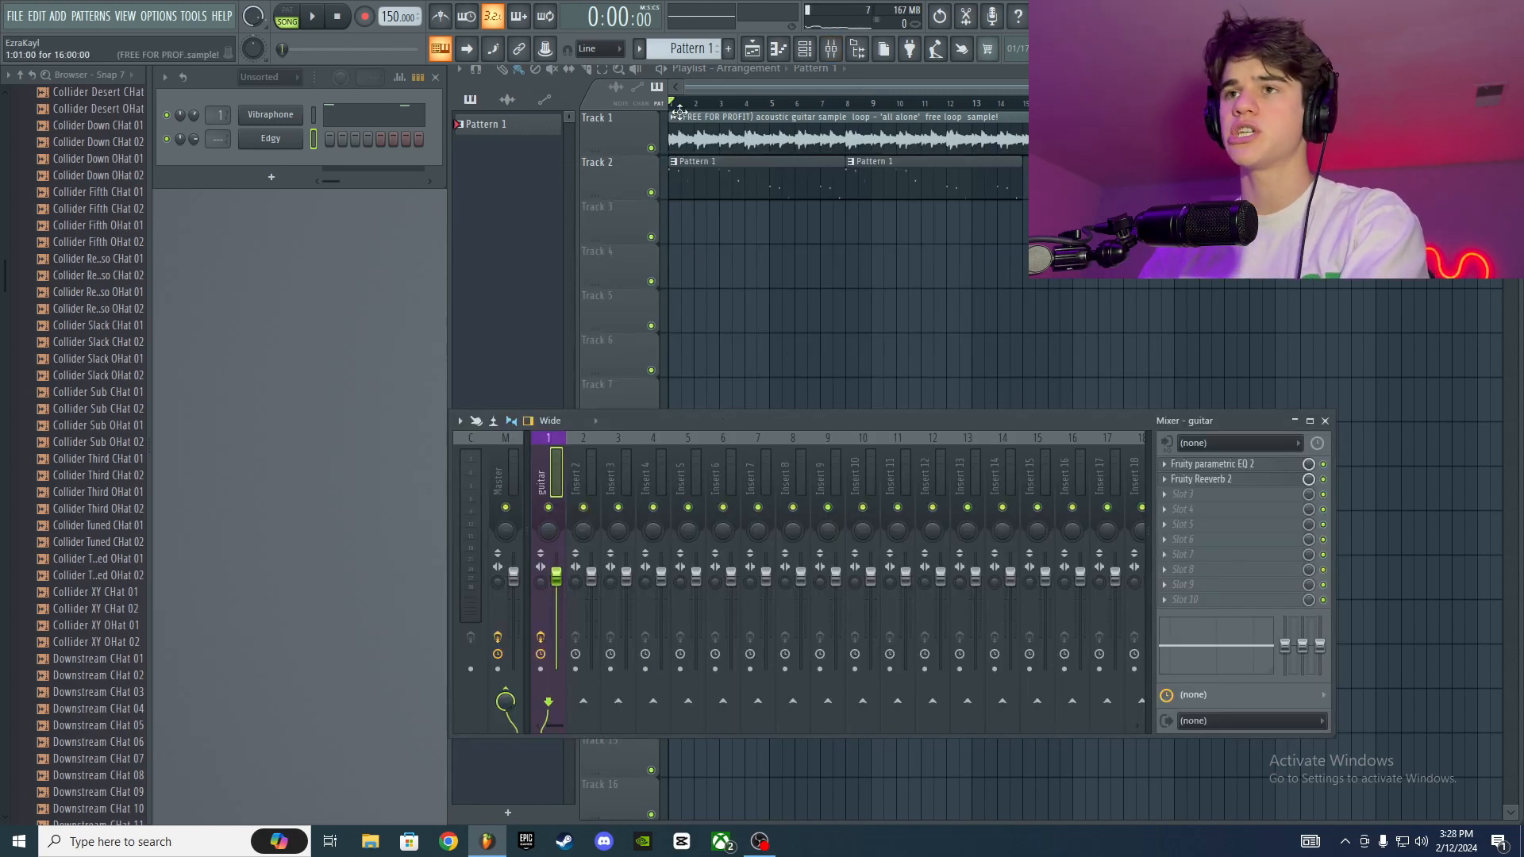
pyautogui.press('F7')
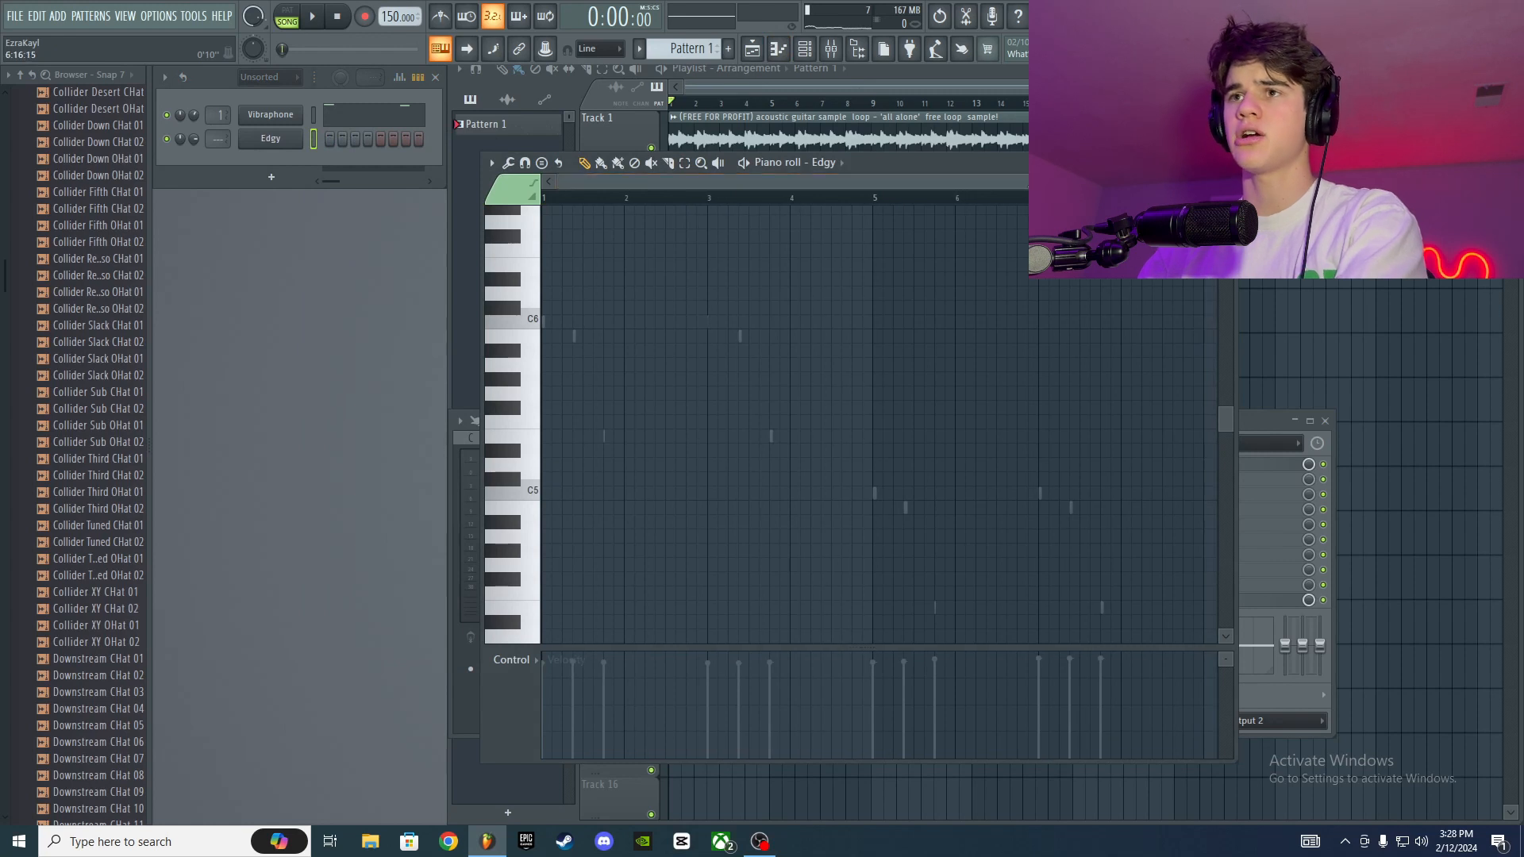
pyautogui.press('space')
pyautogui.press('space')
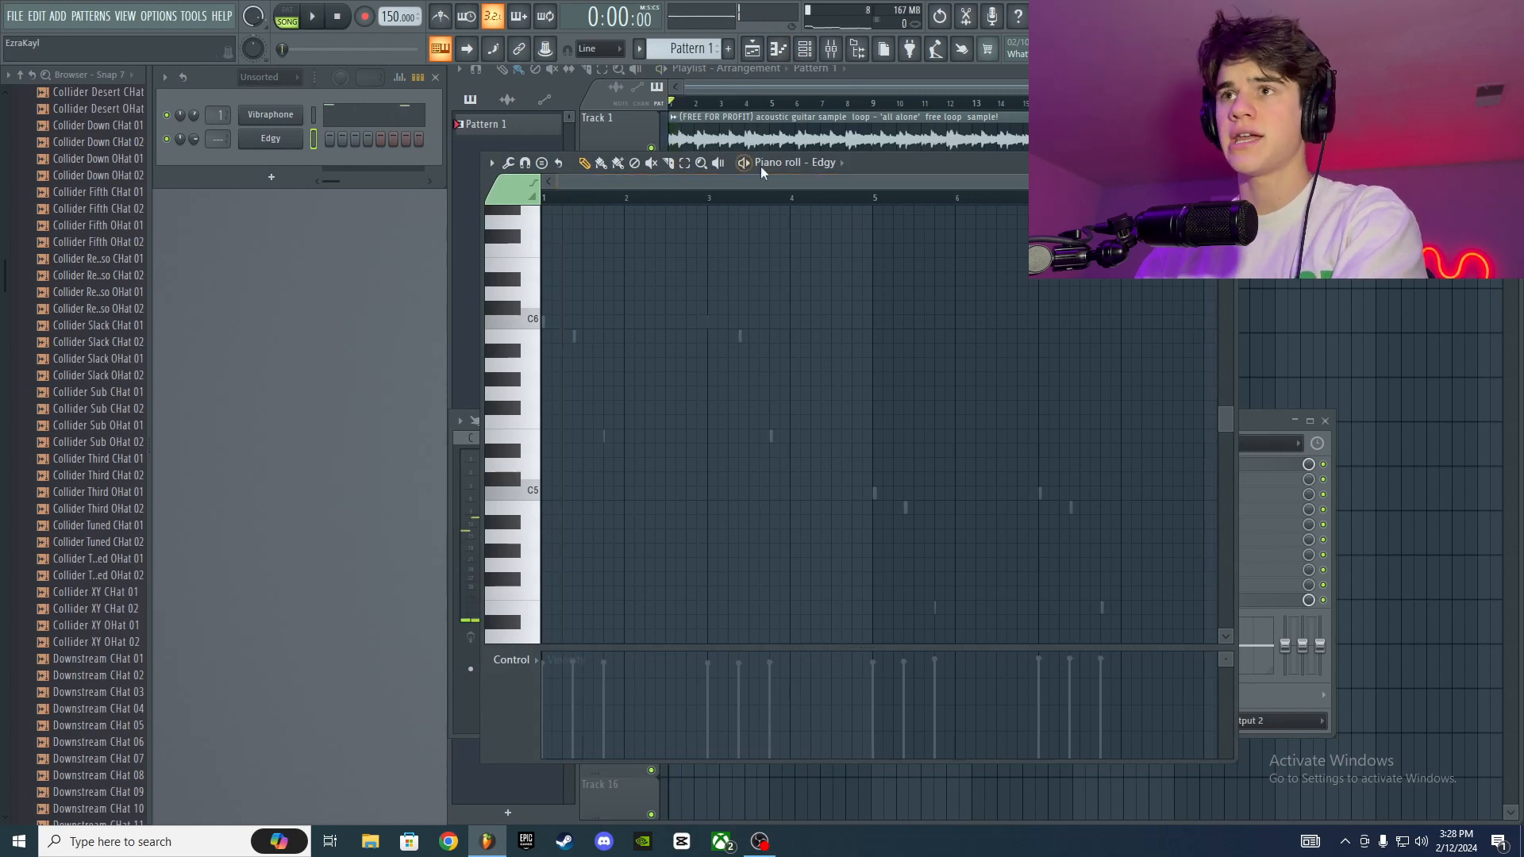
# Step: Add a one-bar C5 note at bar 1 of the Edgy channel and play it against the arrangement
pyautogui.click(551, 500)
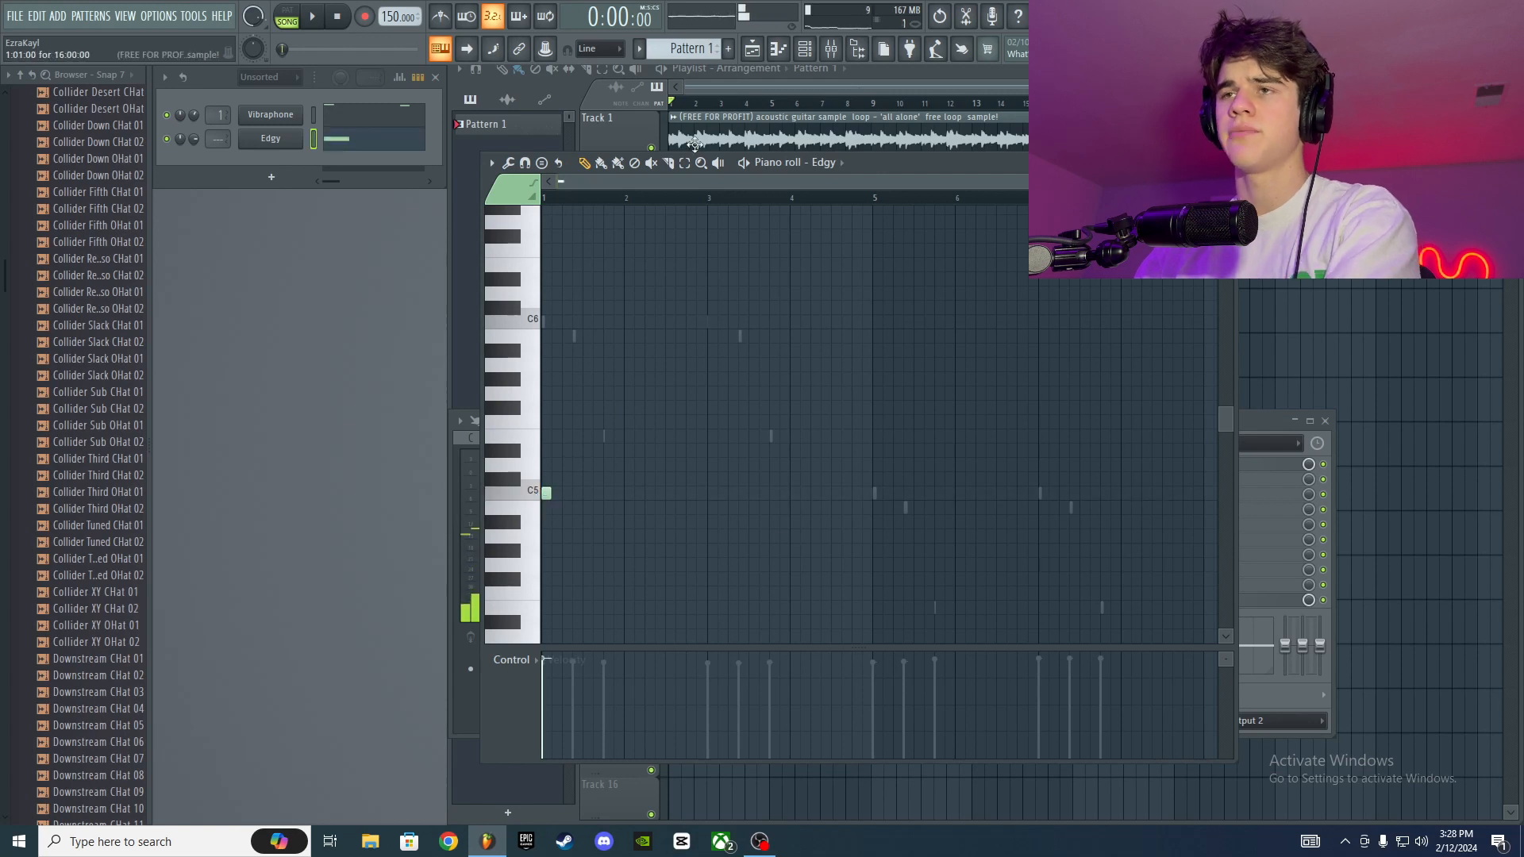
pyautogui.moveTo(550, 494); pyautogui.dragTo(633, 493)
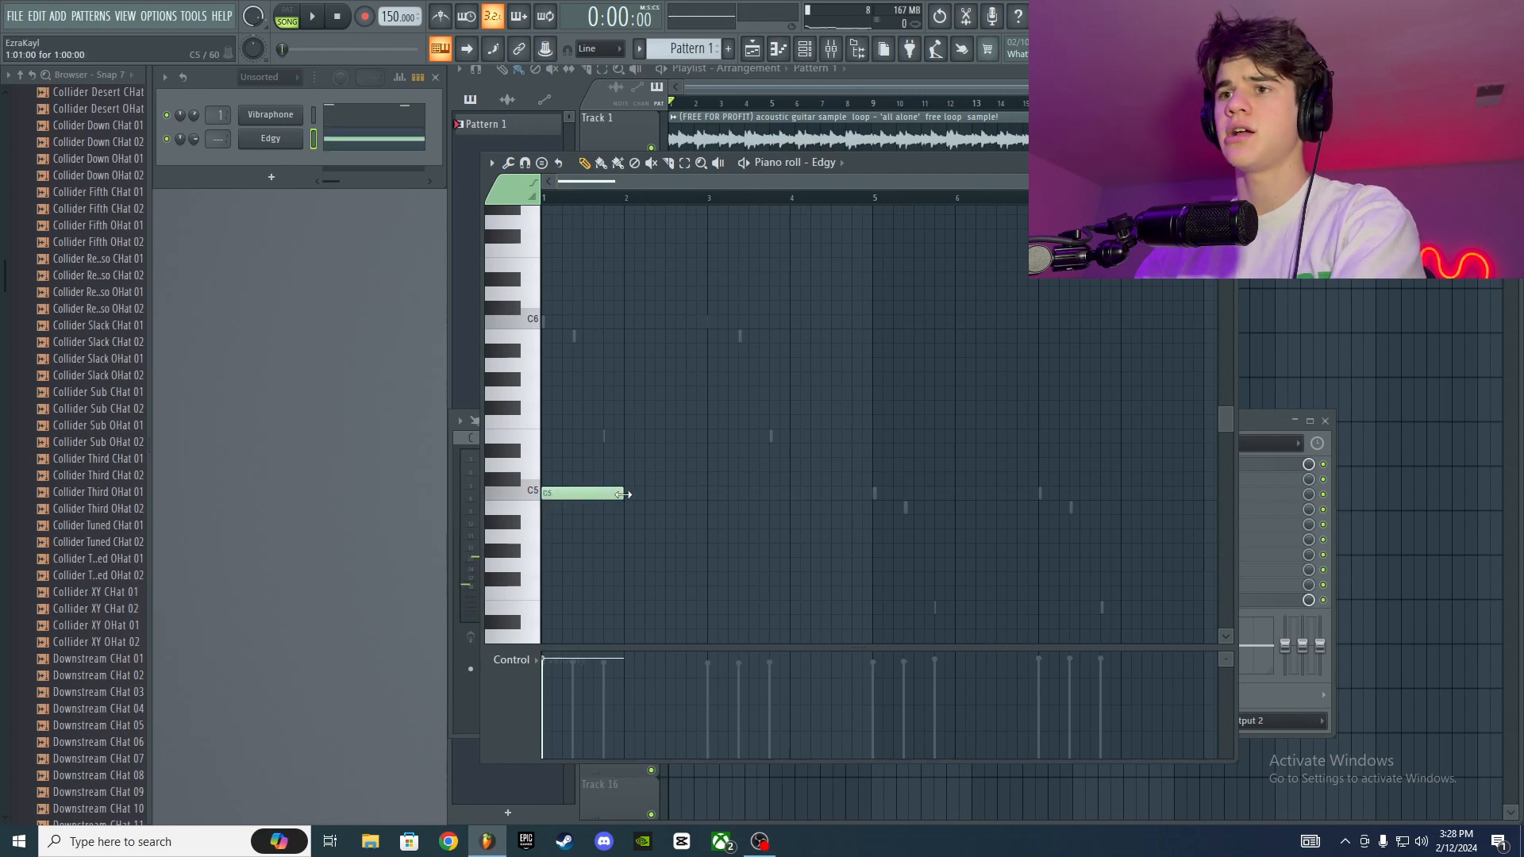
pyautogui.press('space')
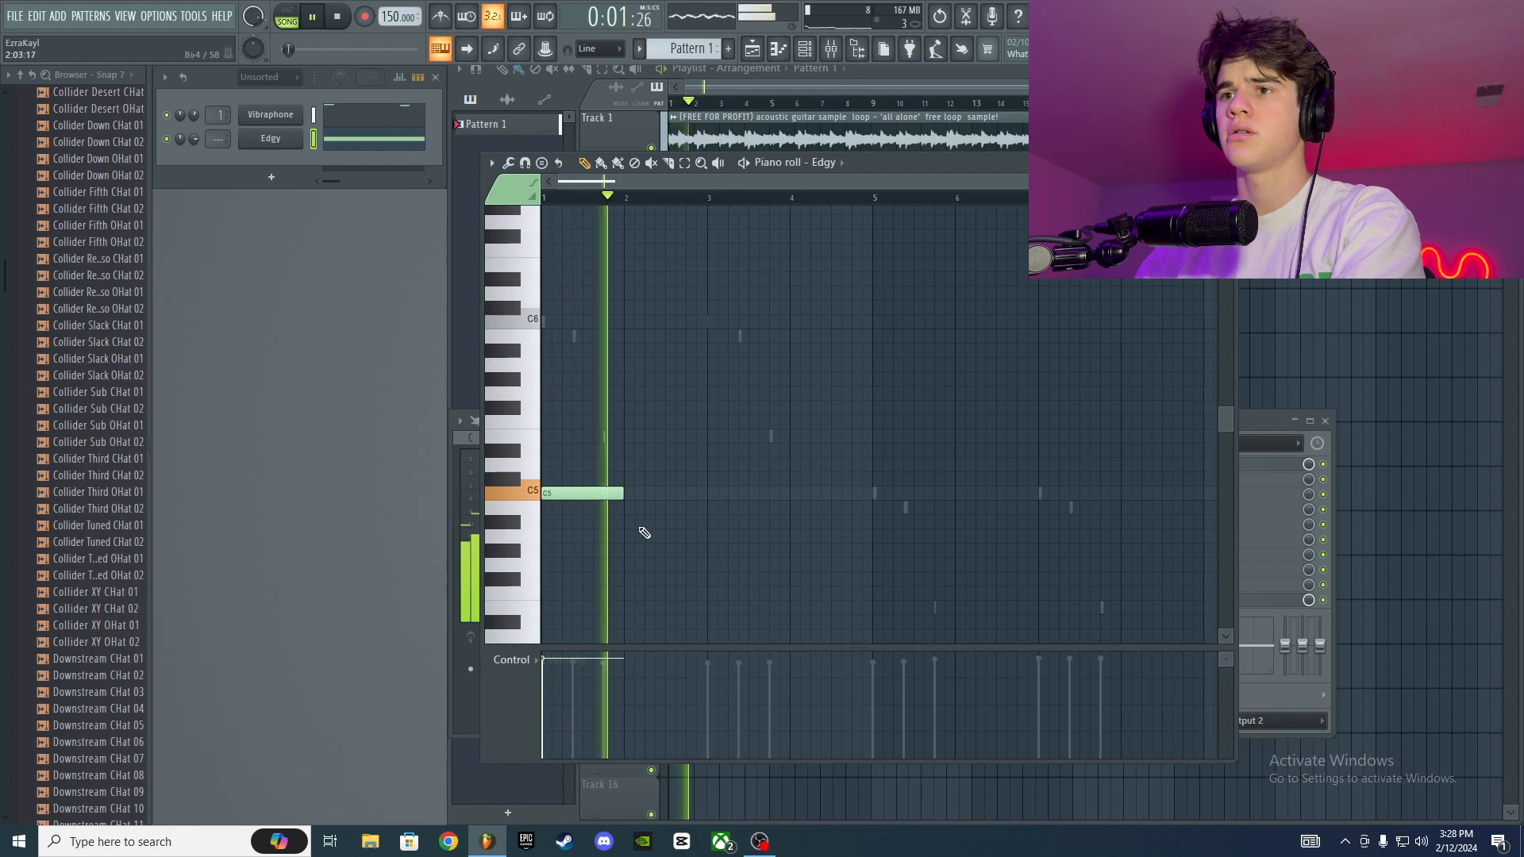
pyautogui.click(732, 104)
pyautogui.press('space')
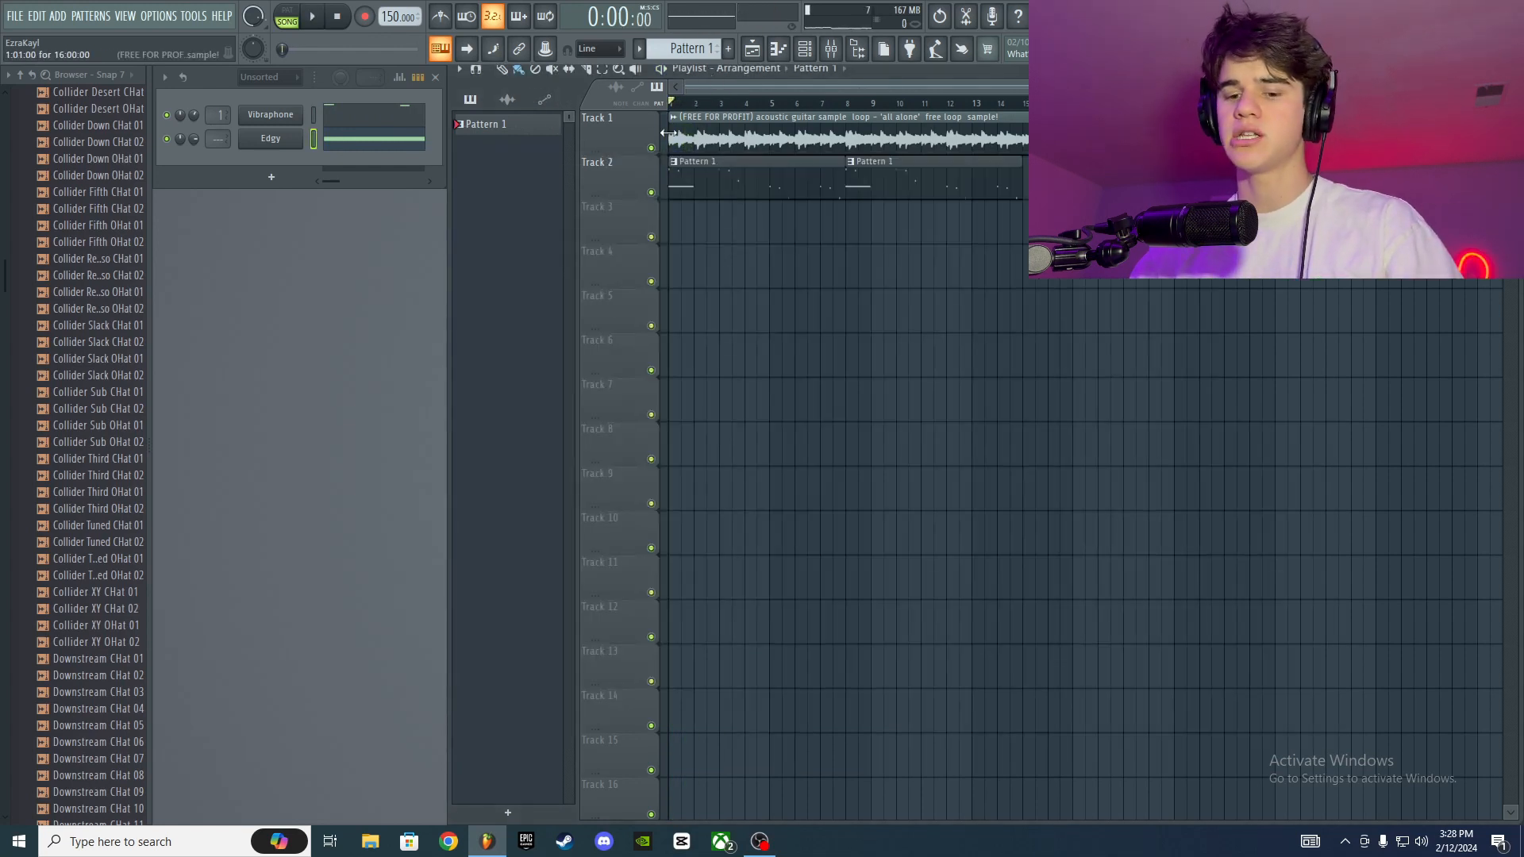
pyautogui.press('space')
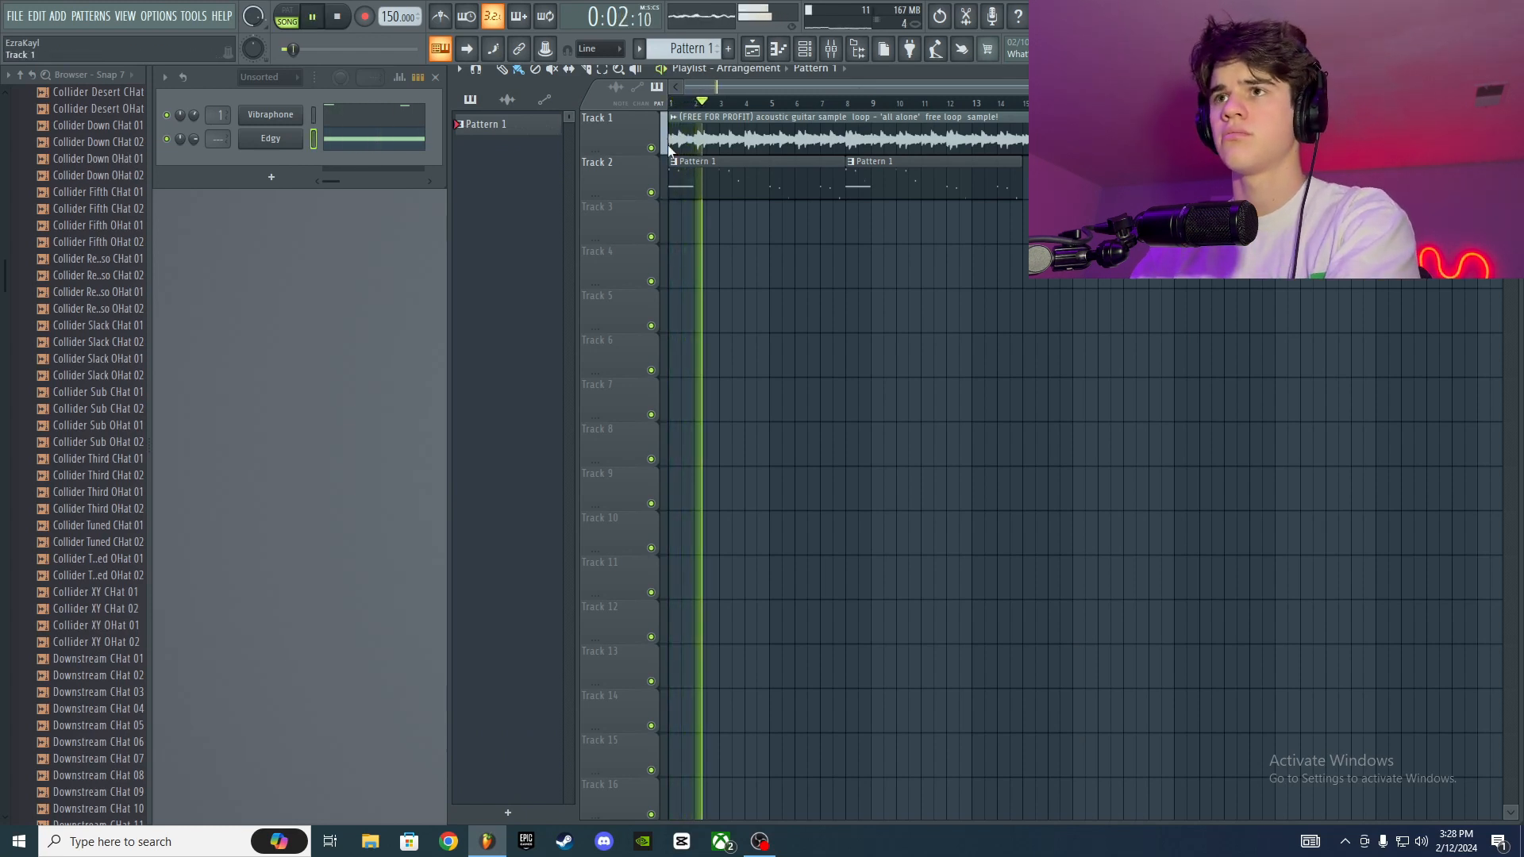
pyautogui.press('space')
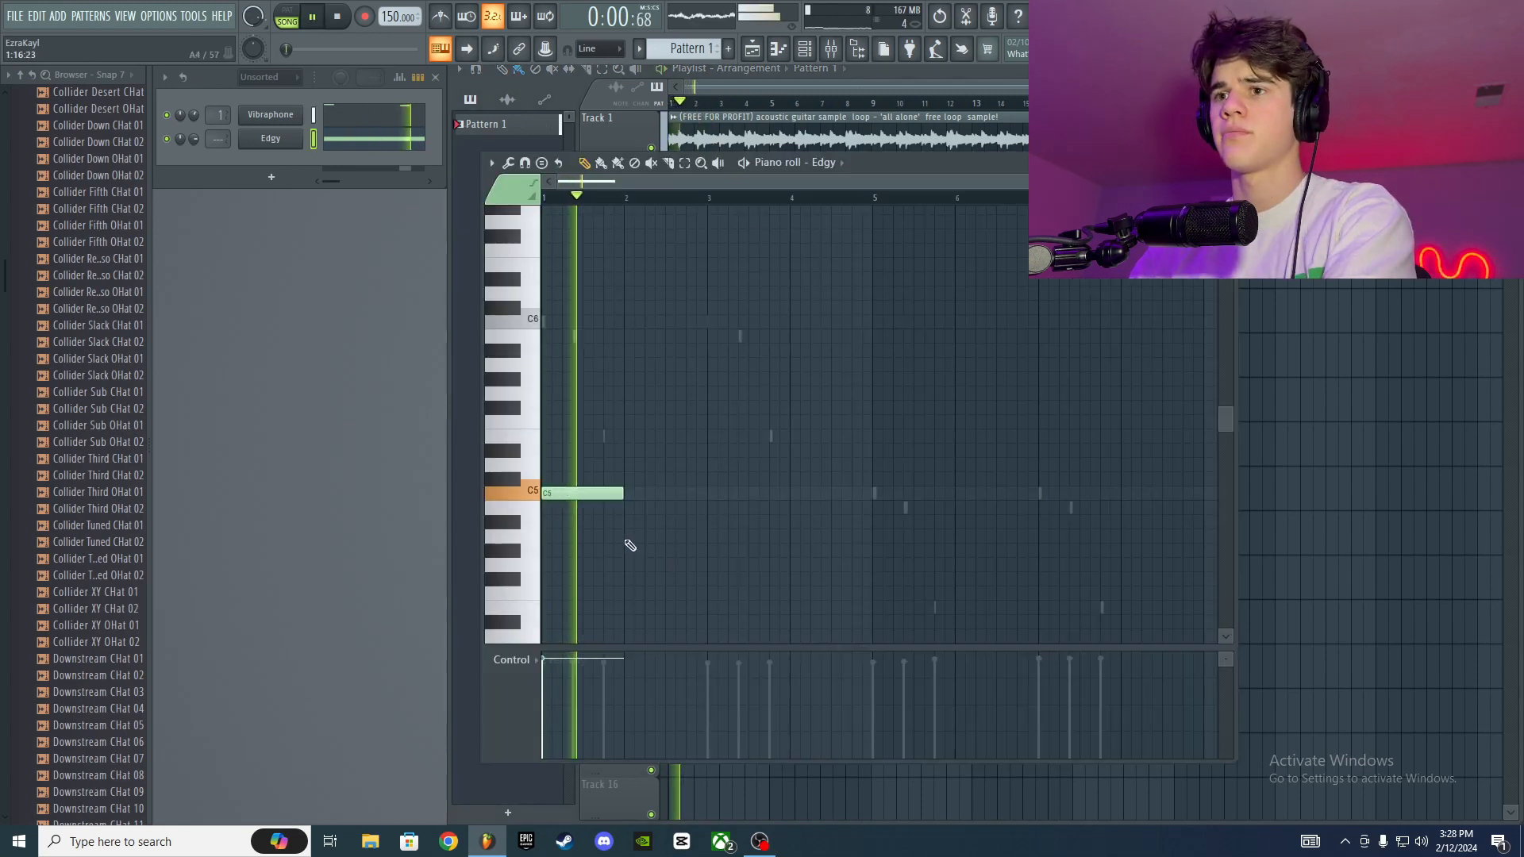
# Step: Place a one-bar A4 note at bar 2 and repeat the alternating C5 and A4 notes across eight bars
pyautogui.click(630, 522)
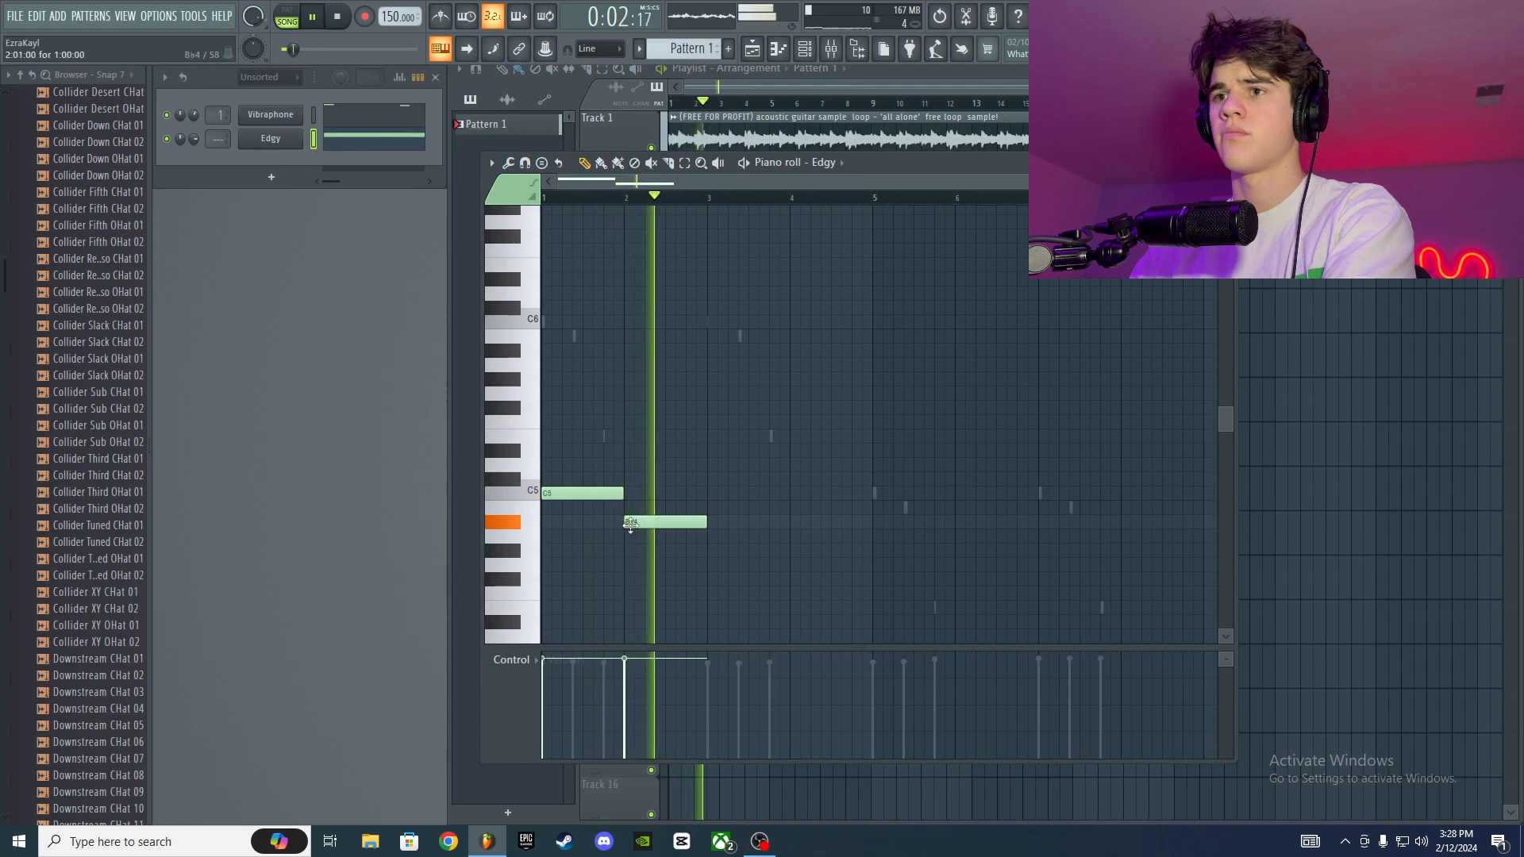
pyautogui.moveTo(630, 524); pyautogui.dragTo(627, 536)
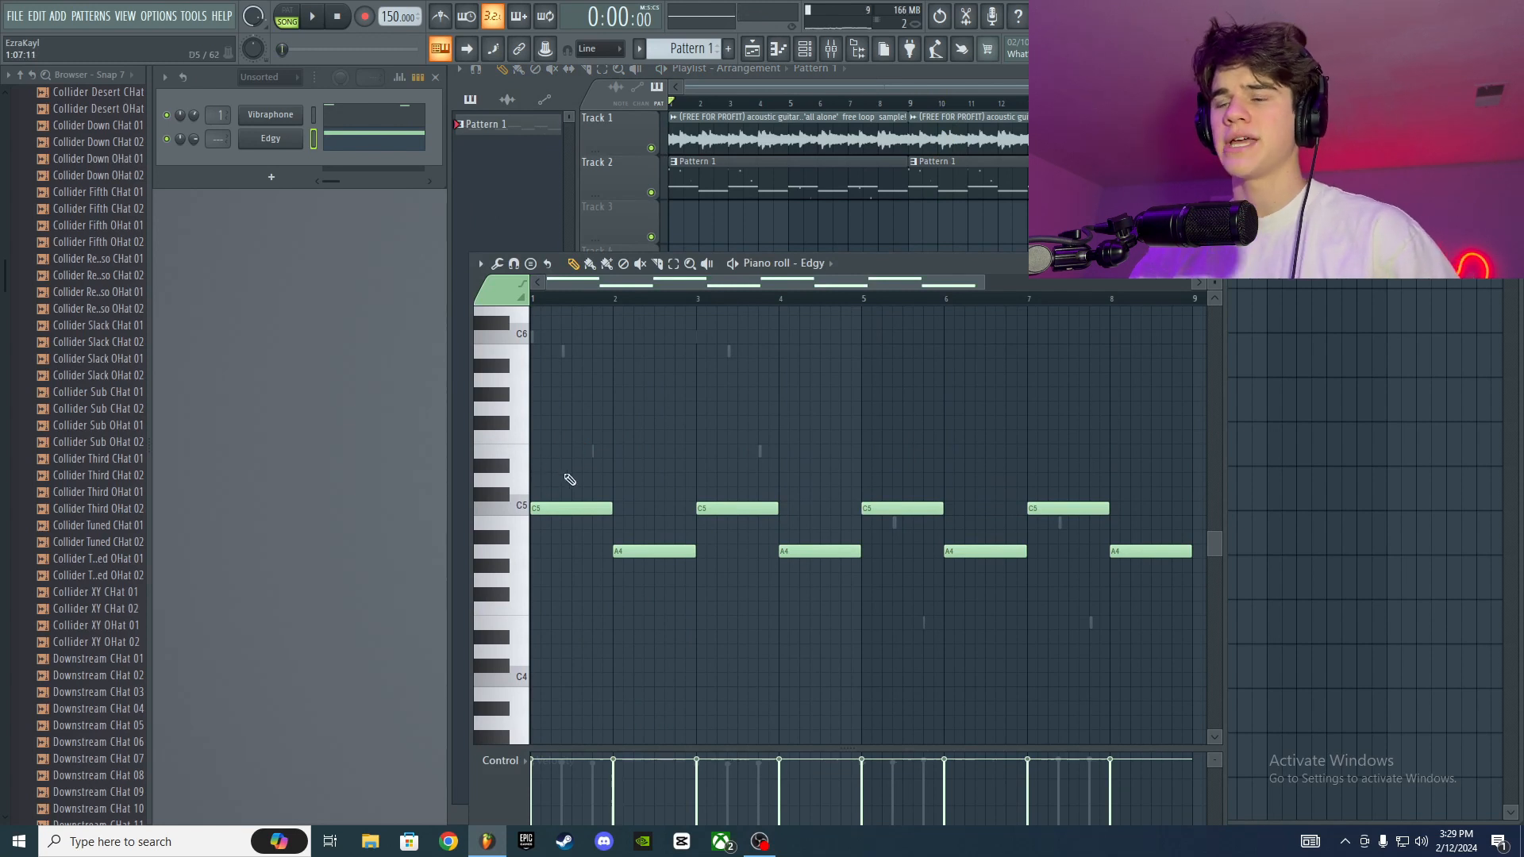
pyautogui.moveTo(976, 284); pyautogui.dragTo(912, 327)
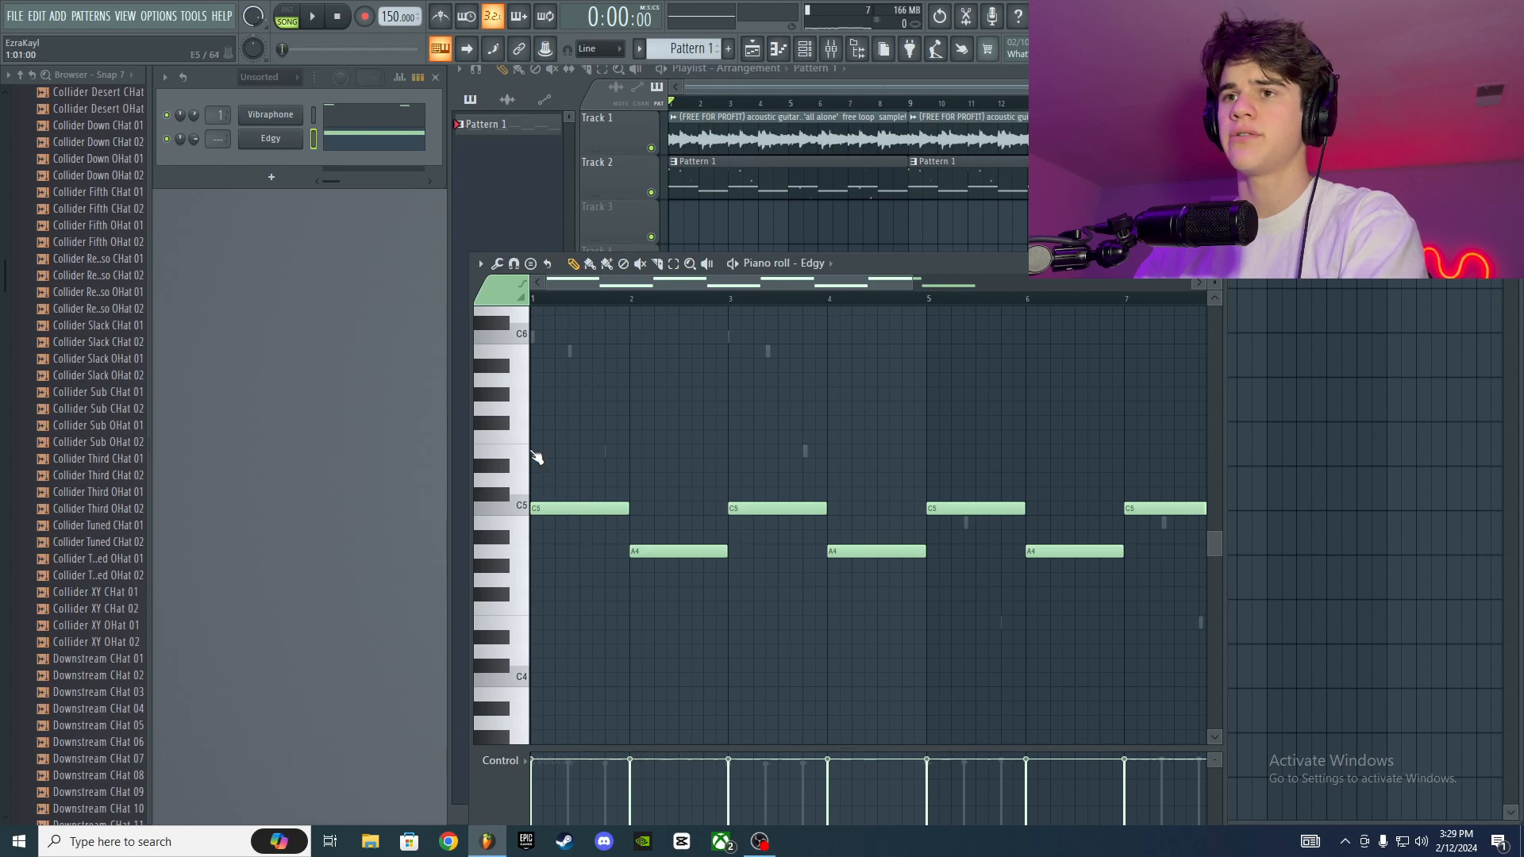
# Step: Stack one-bar G5 and E5 notes above the bar 1 C5 and play the resulting chord
pyautogui.click(539, 409)
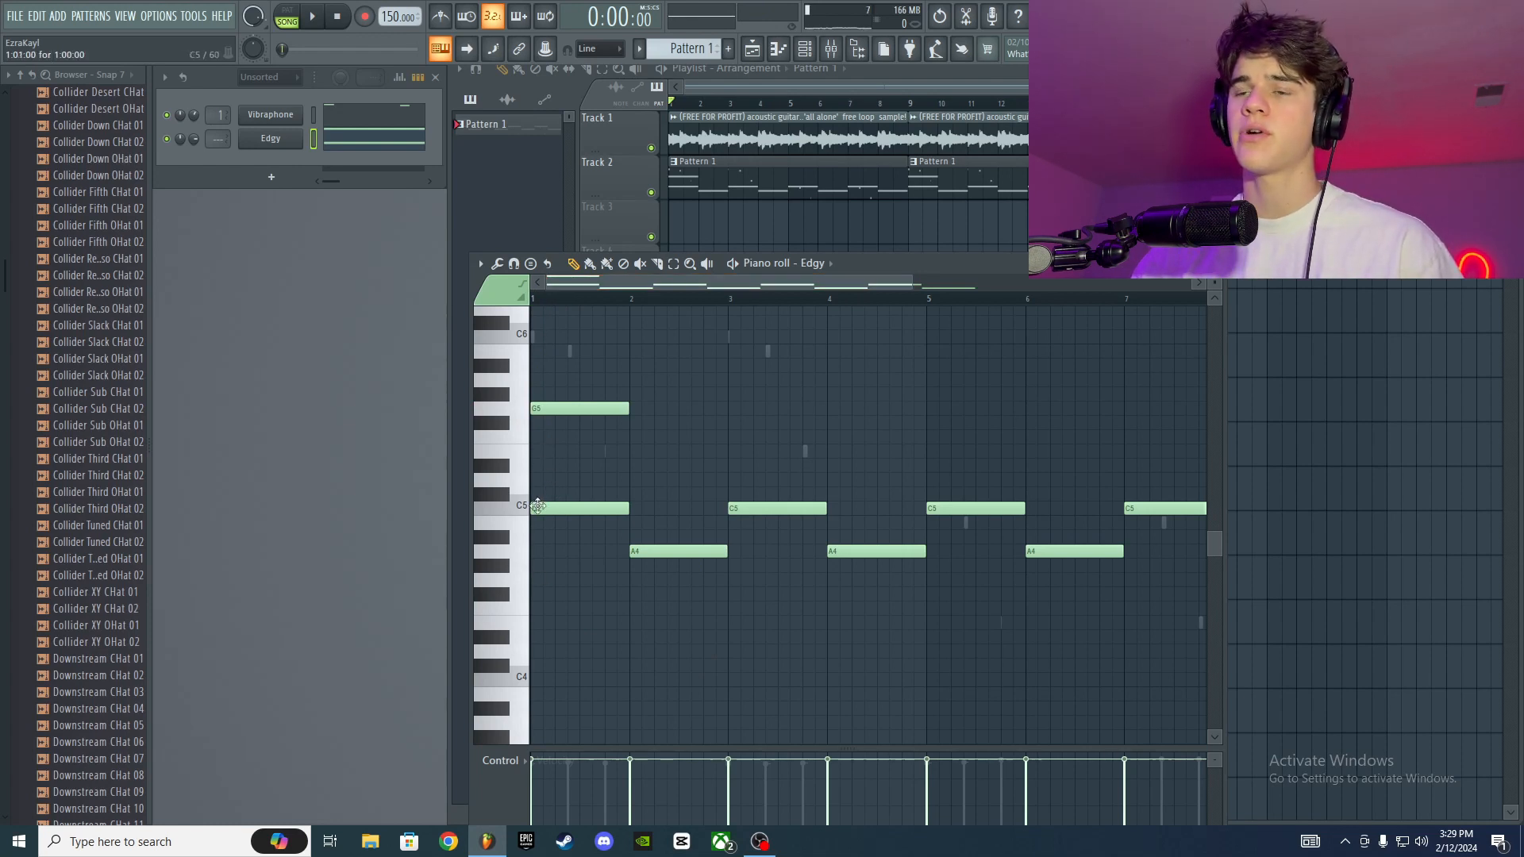
pyautogui.click(544, 451)
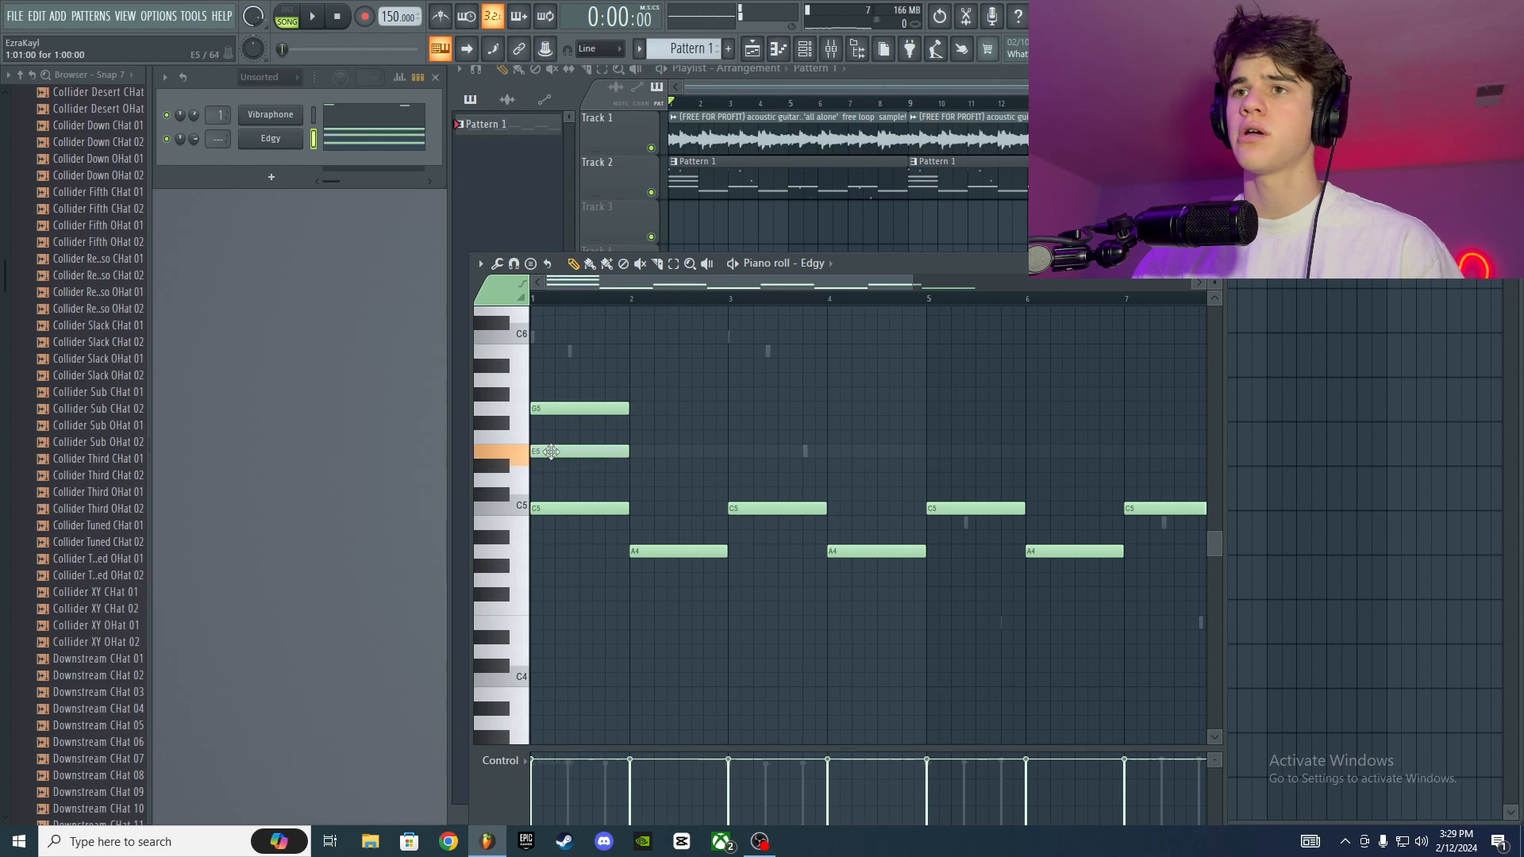
pyautogui.press('space')
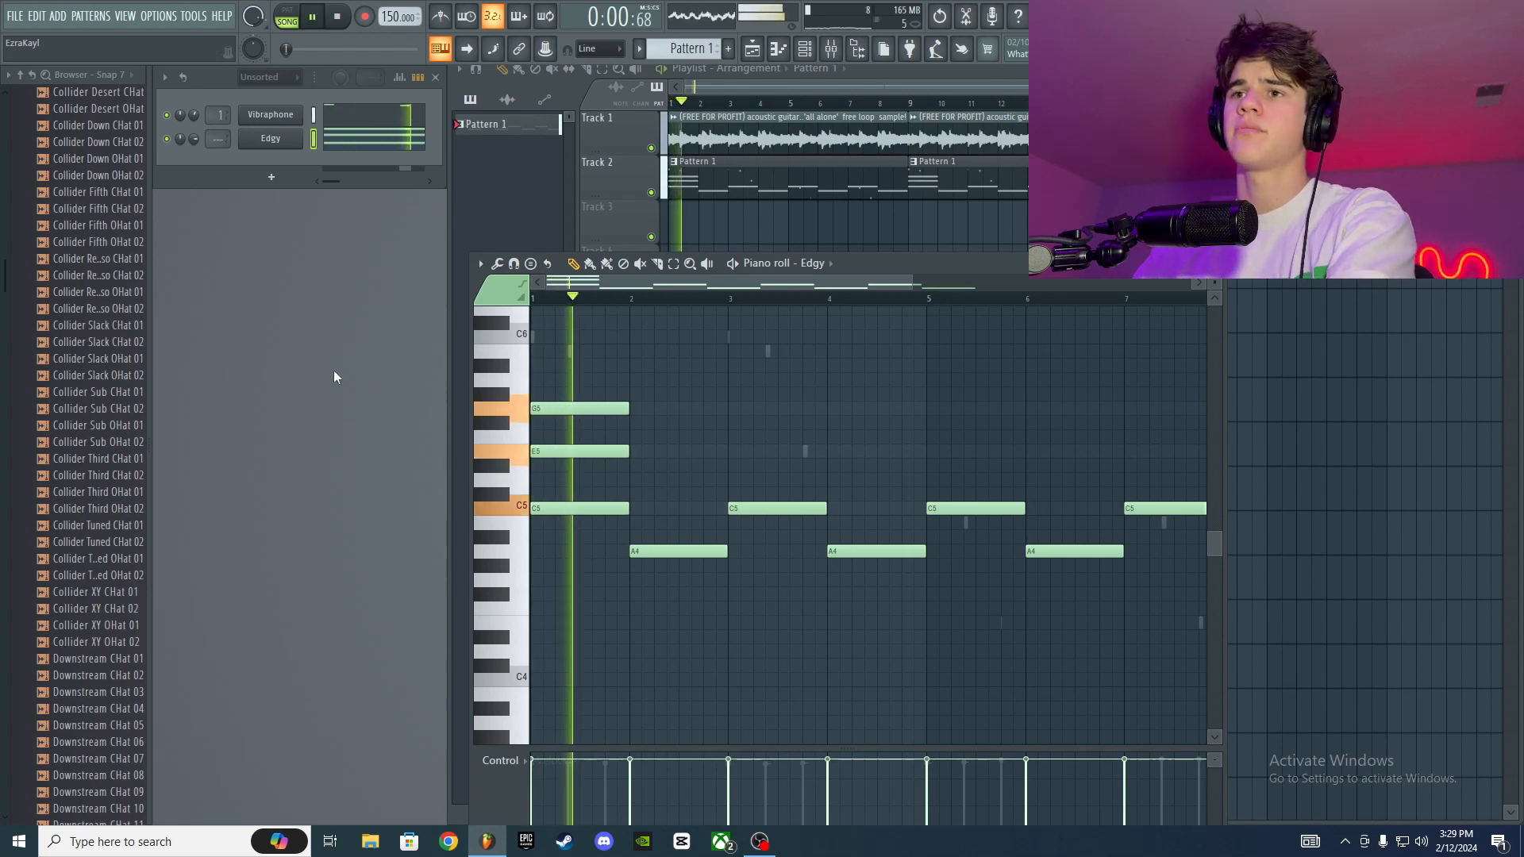
pyautogui.press('space')
# Step: Try Eb5 in place of E5 in the bar 1 chord, then restore E5 and play it again
pyautogui.rightClick(576, 451)
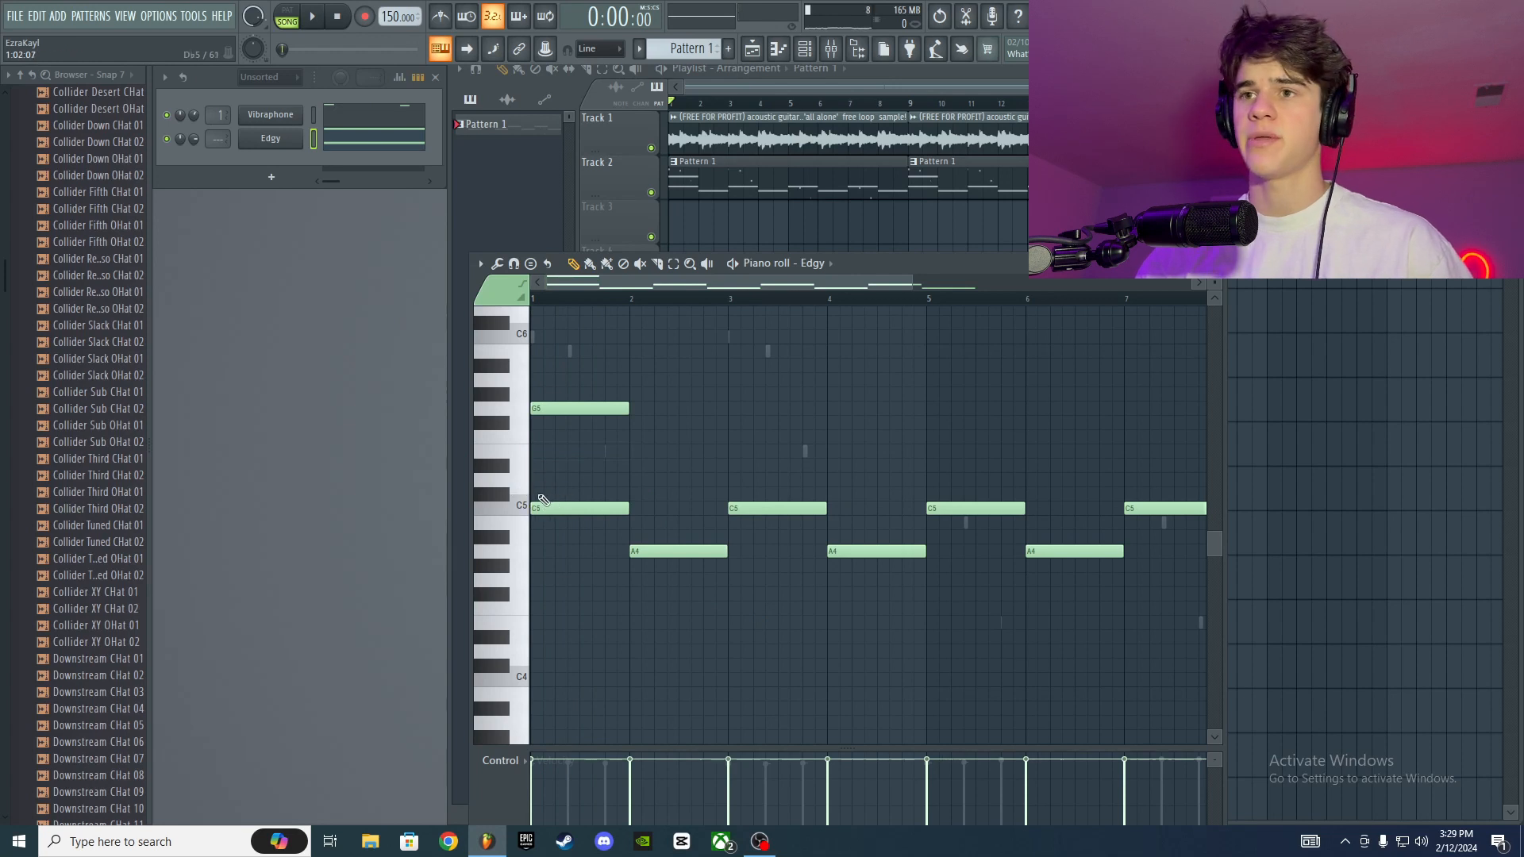
pyautogui.click(542, 466)
pyautogui.press('space')
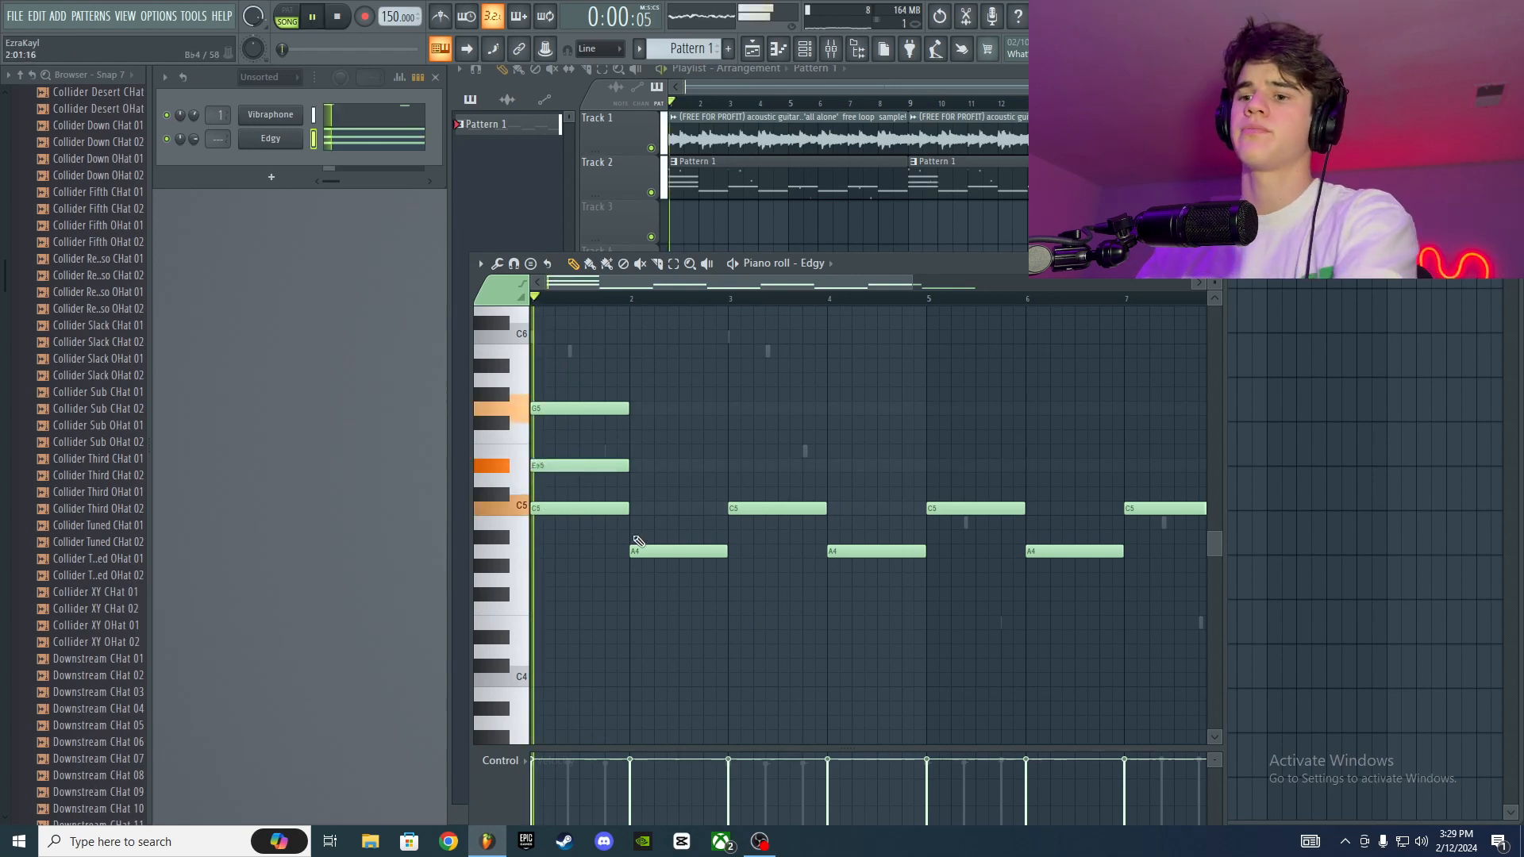
pyautogui.press('space')
pyautogui.rightClick(586, 466)
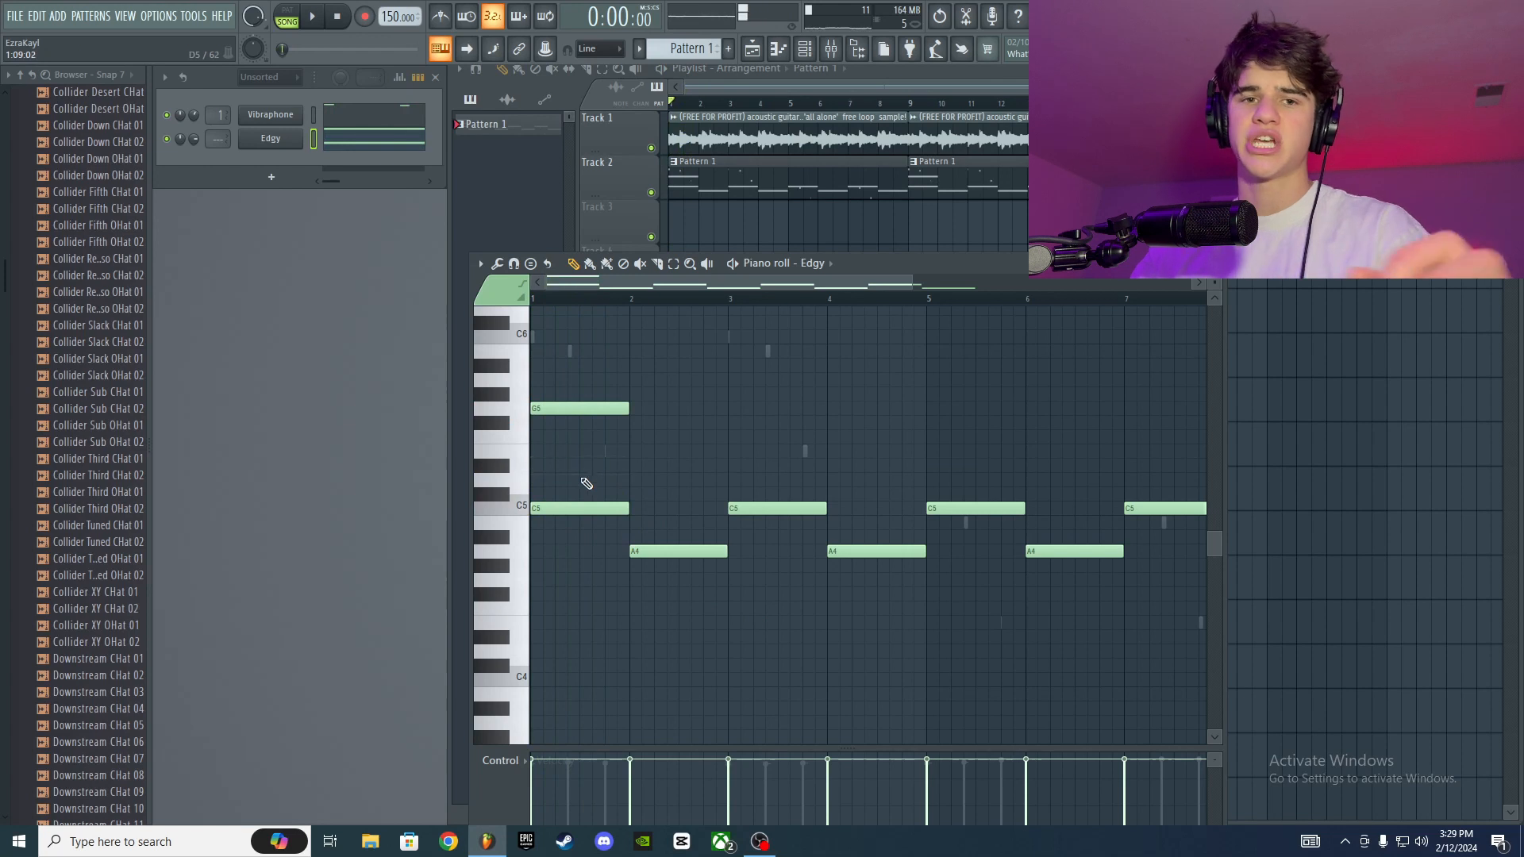
pyautogui.click(539, 454)
pyautogui.press('space')
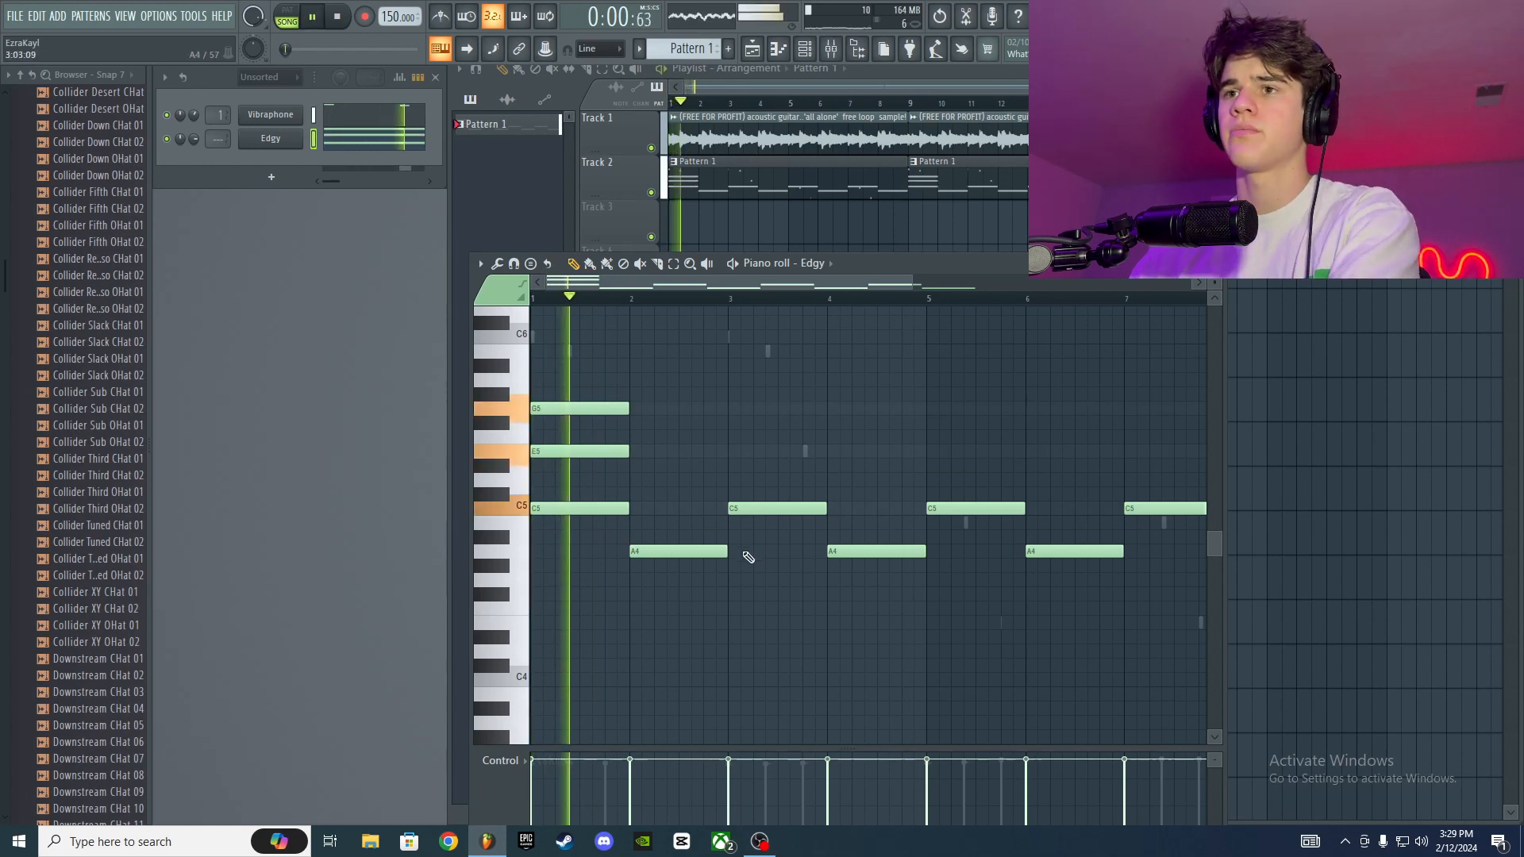
pyautogui.press('space')
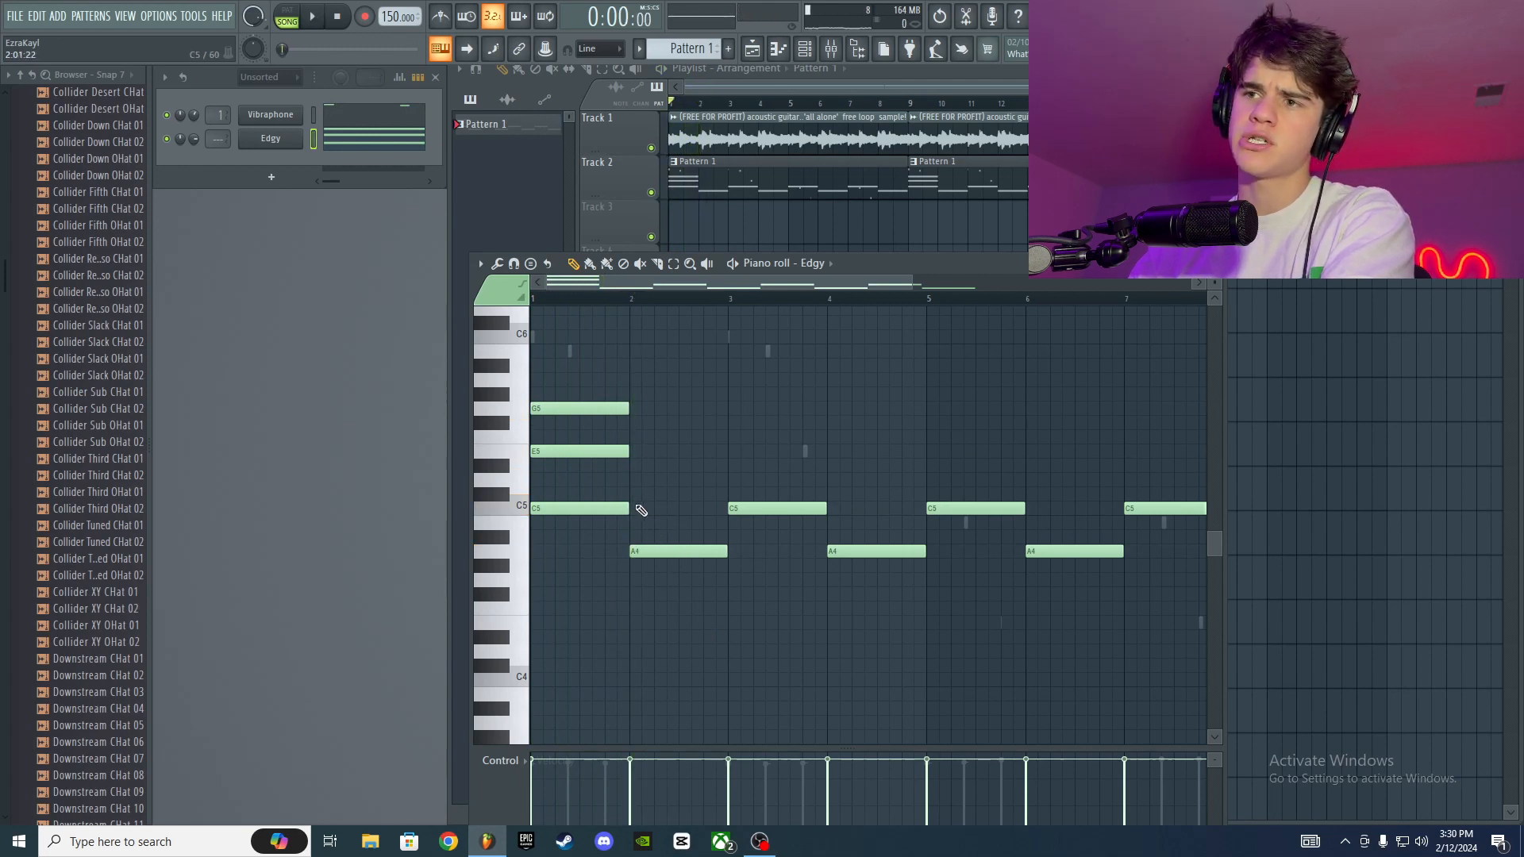
# Step: Add C5 and E5 above the bar 2 A4, and repeat the two-bar chord progression across all eight bars
pyautogui.click(642, 511)
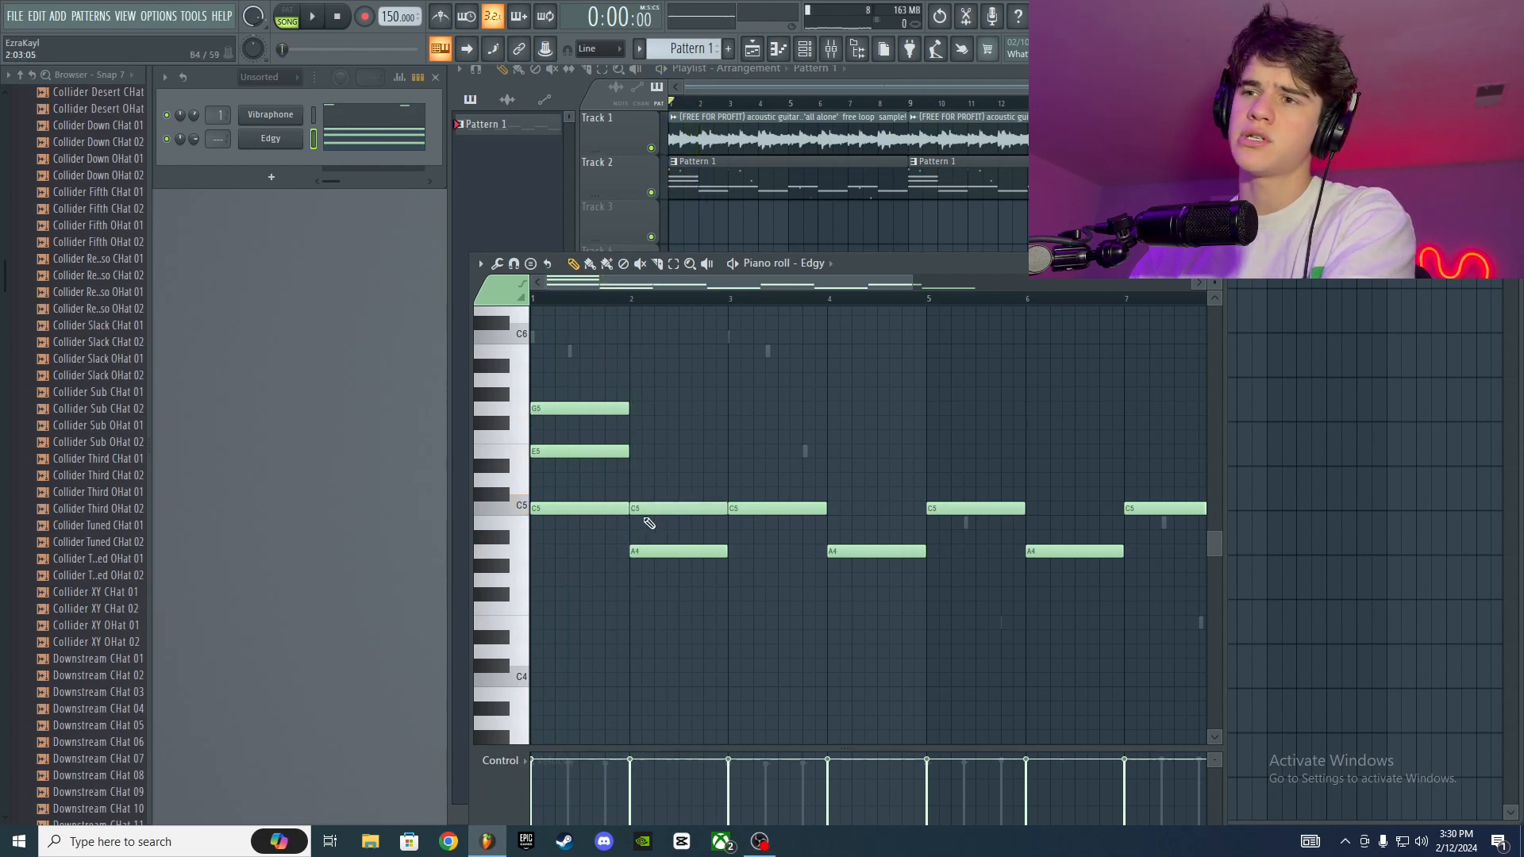
pyautogui.click(637, 454)
pyautogui.press('space')
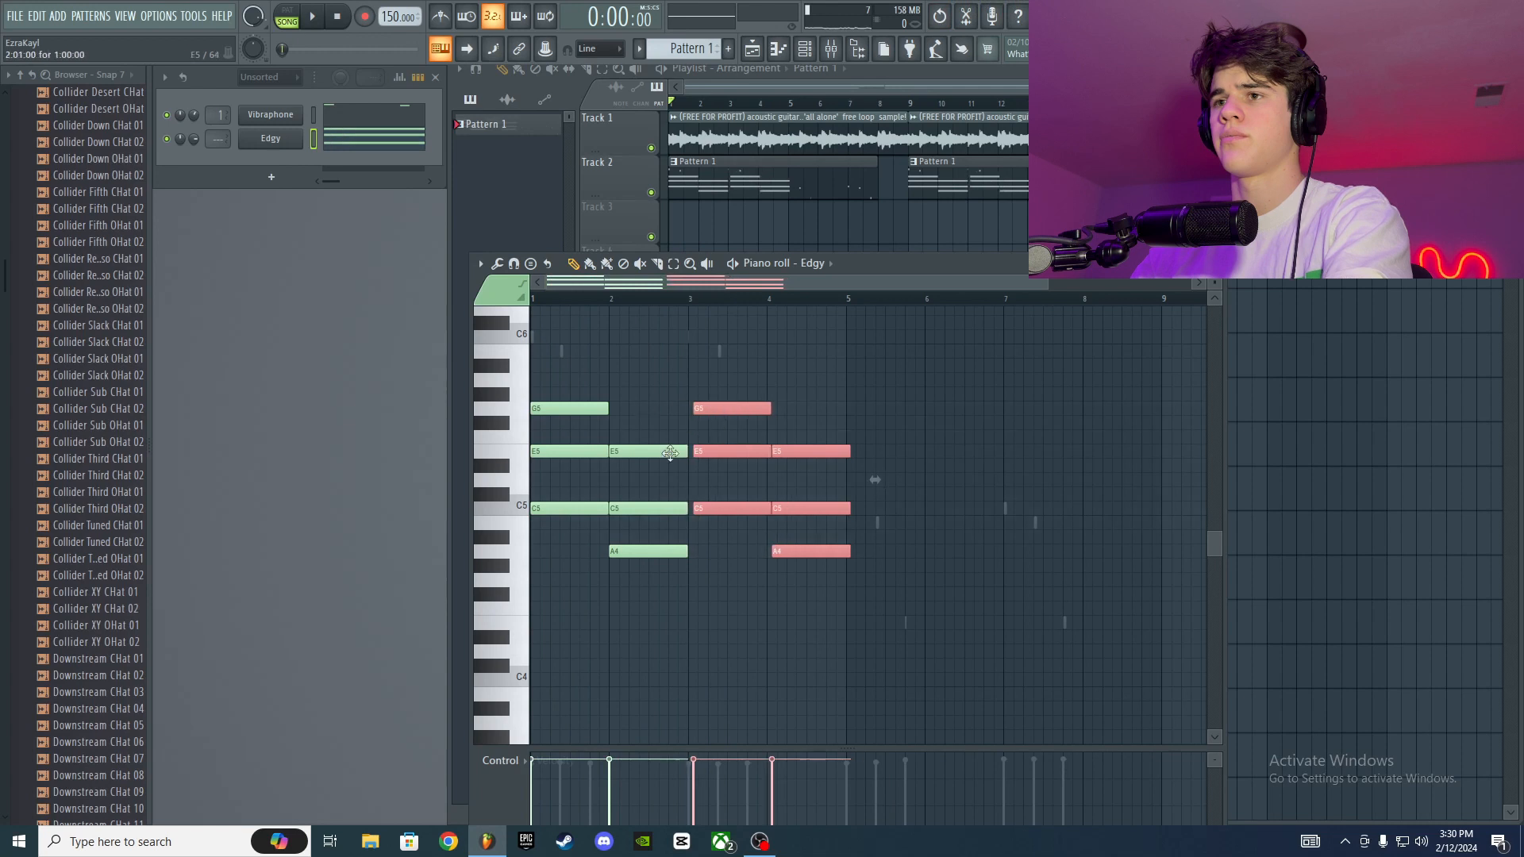
pyautogui.scroll(3, 670, 453)
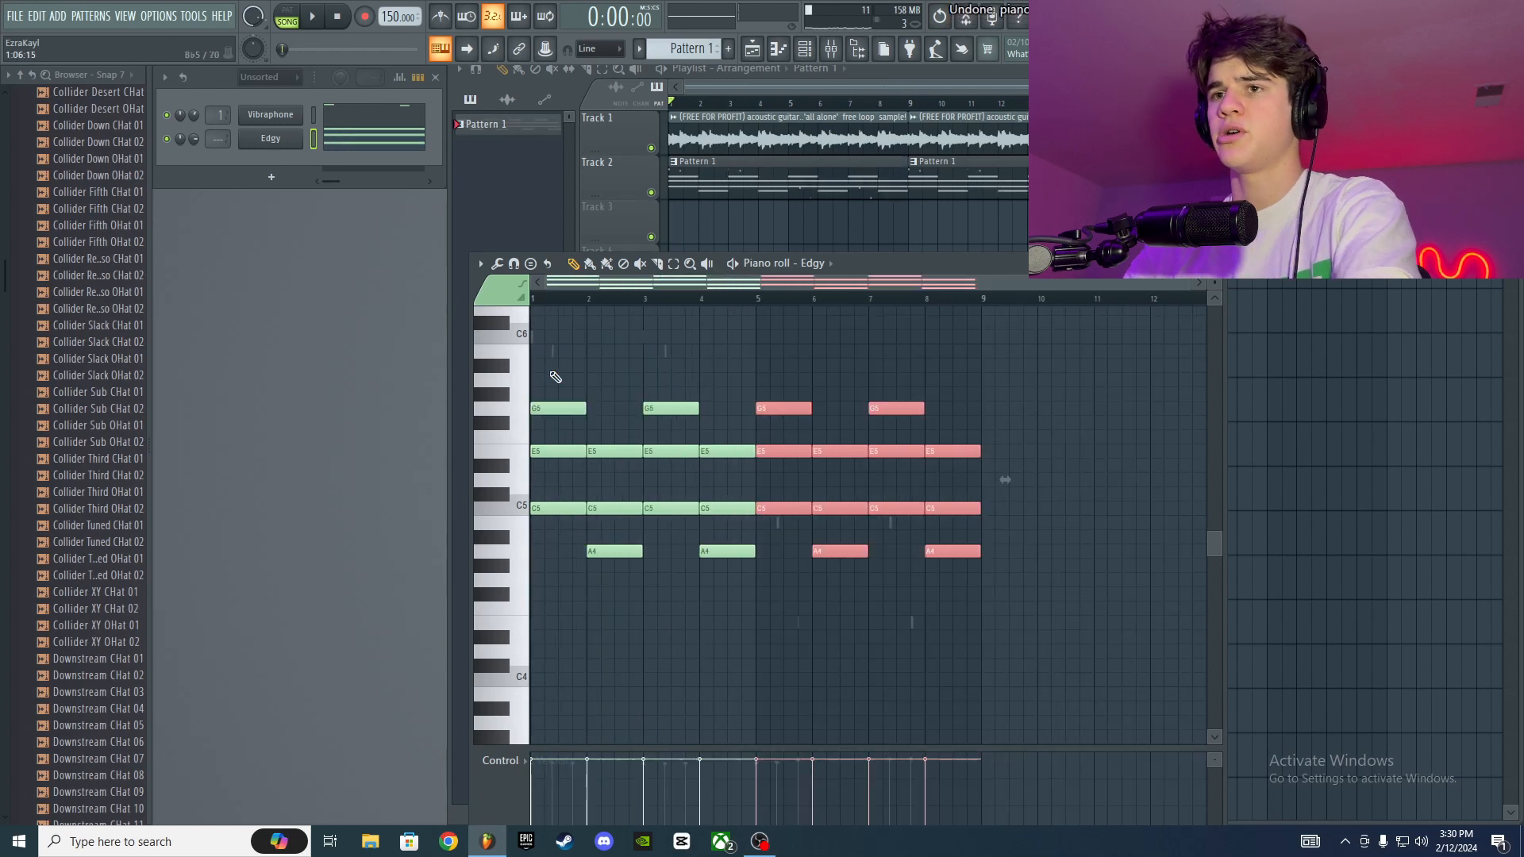
# Step: Transpose all the Edgy chords down one octave and play them with the arrangement
pyautogui.click(569, 362)
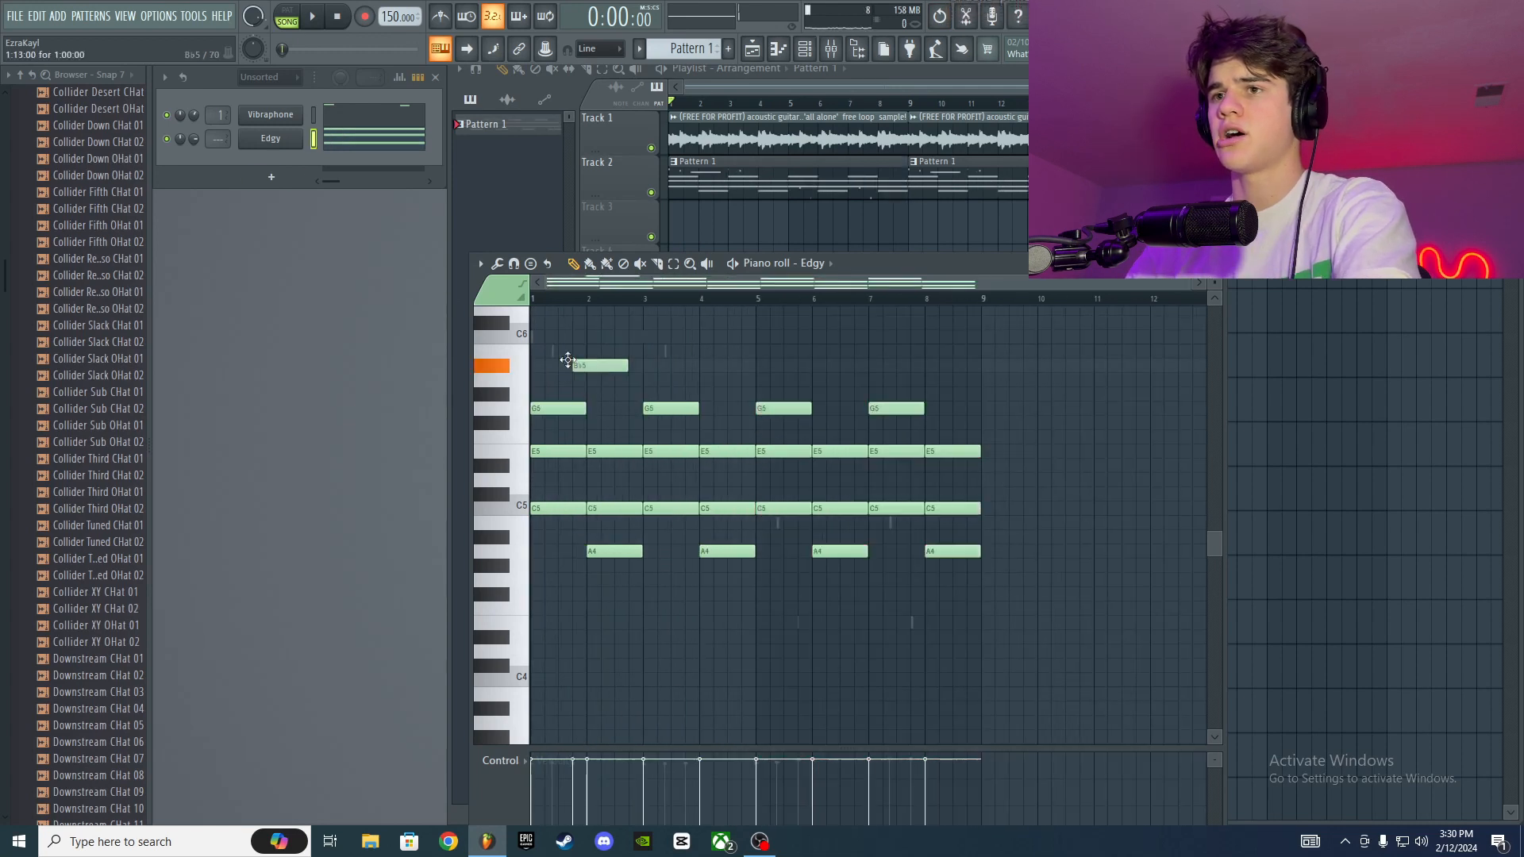
pyautogui.rightClick(567, 362)
pyautogui.hotkey('ctrl', 'Down')
pyautogui.press('space')
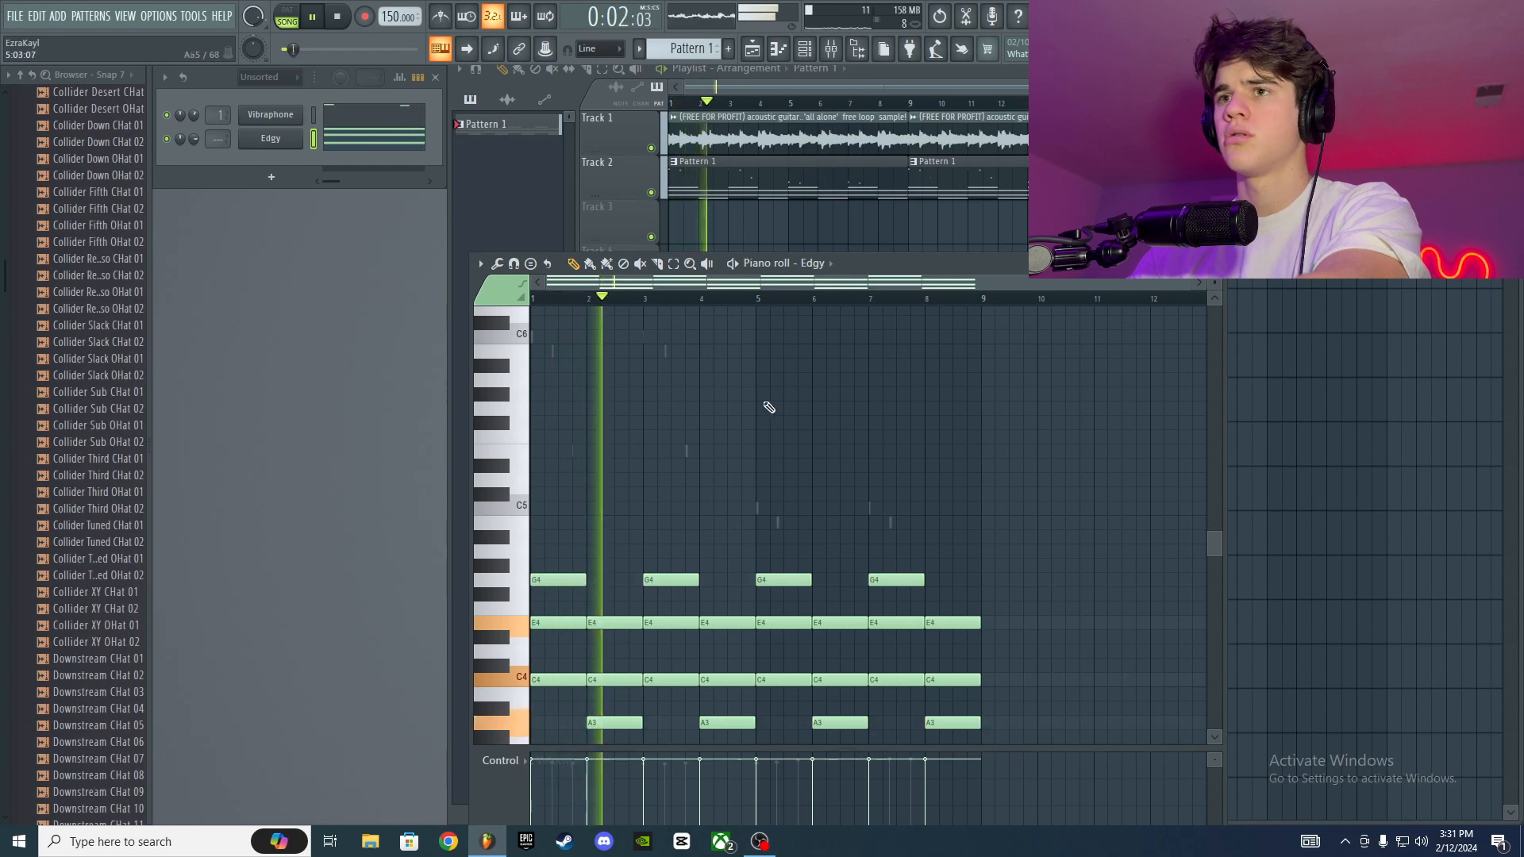
pyautogui.press('space')
# Step: Add one-bar bass notes beneath the chords, alternating C3 and A2 from bar 1 through bar 5
pyautogui.scroll(-6, 546, 591)
pyautogui.click(545, 592)
pyautogui.scroll(-2, 566, 597)
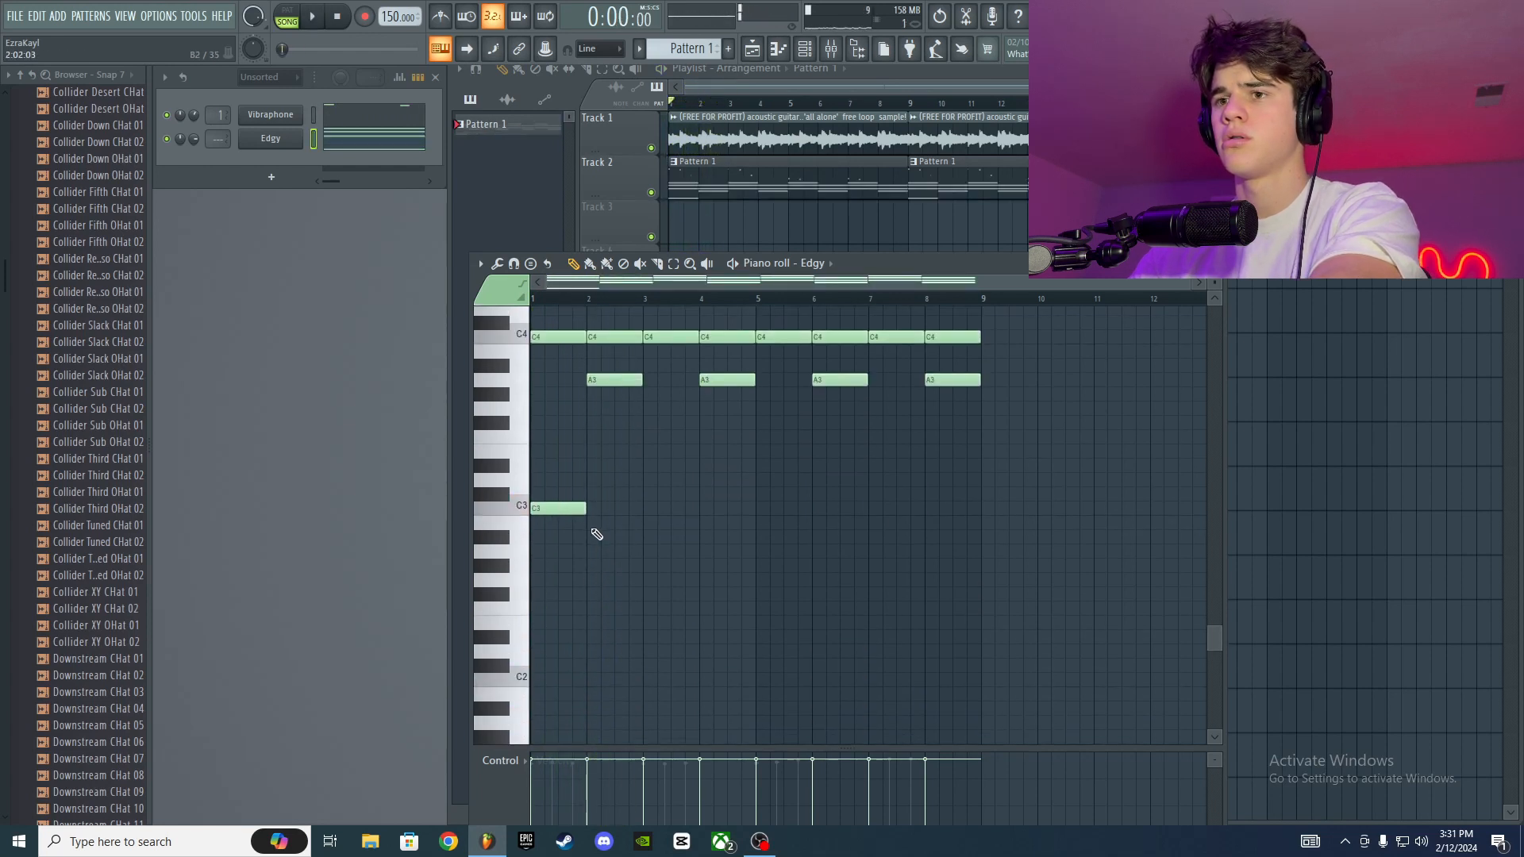
pyautogui.click(593, 552)
pyautogui.press('space')
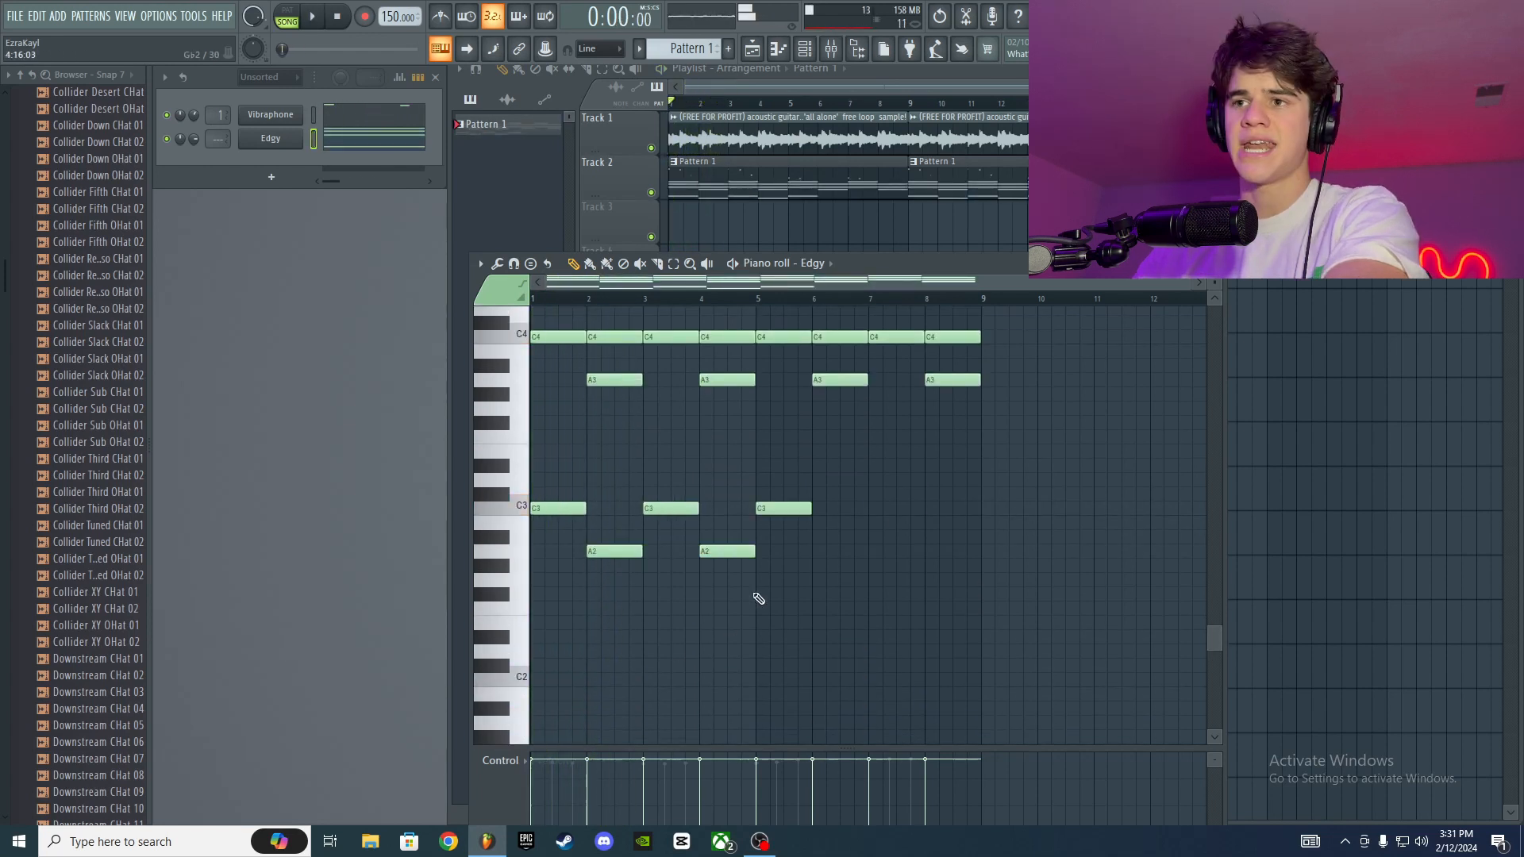
# Step: Try B4 and C5 as extra top notes over the bar 1 chord and remove both
pyautogui.scroll(2, 735, 563)
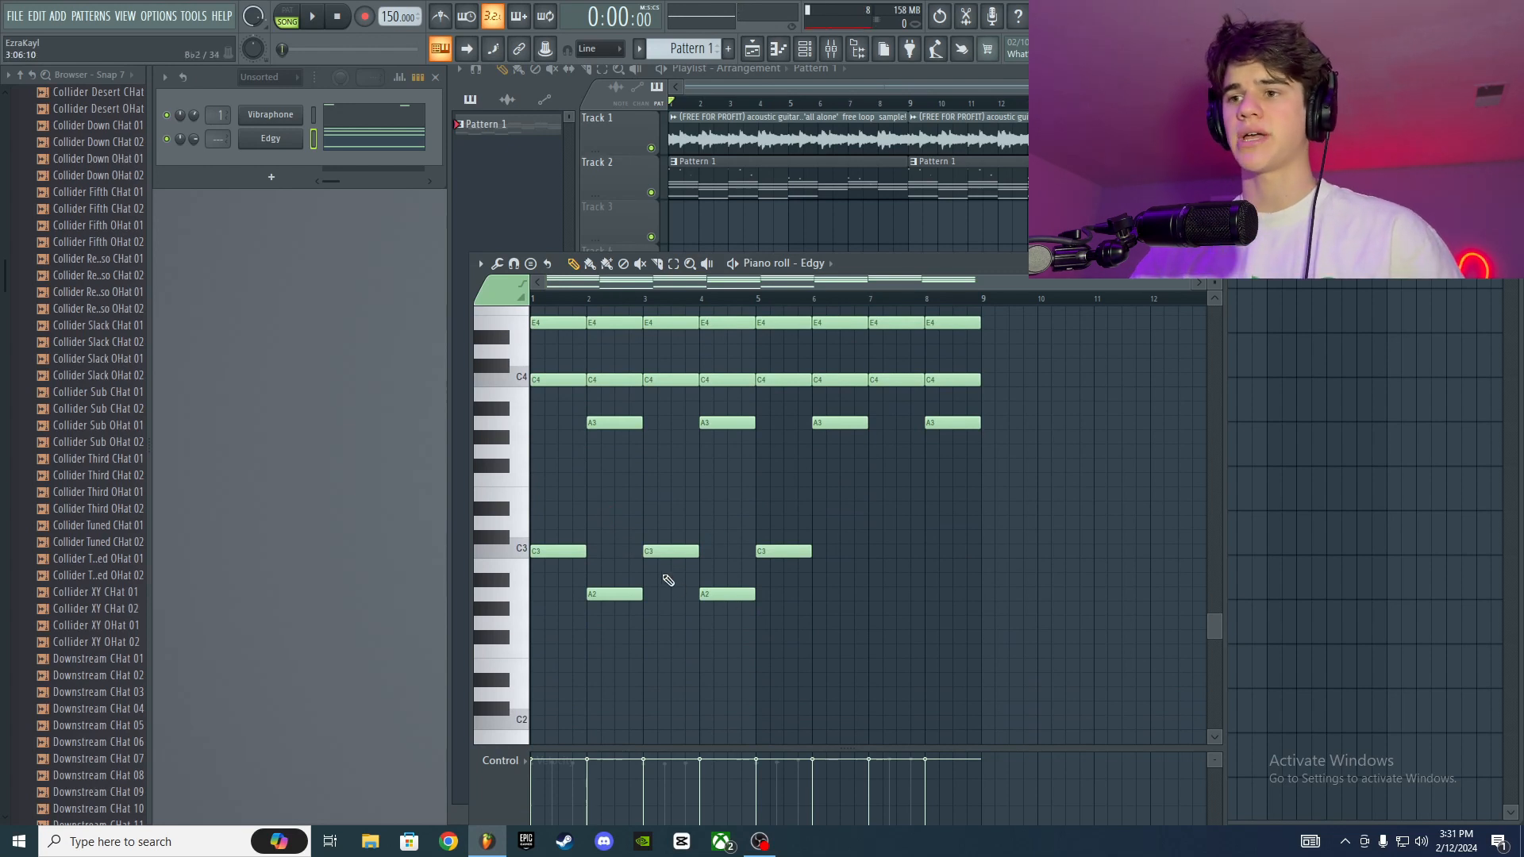
pyautogui.scroll(10, 807, 591)
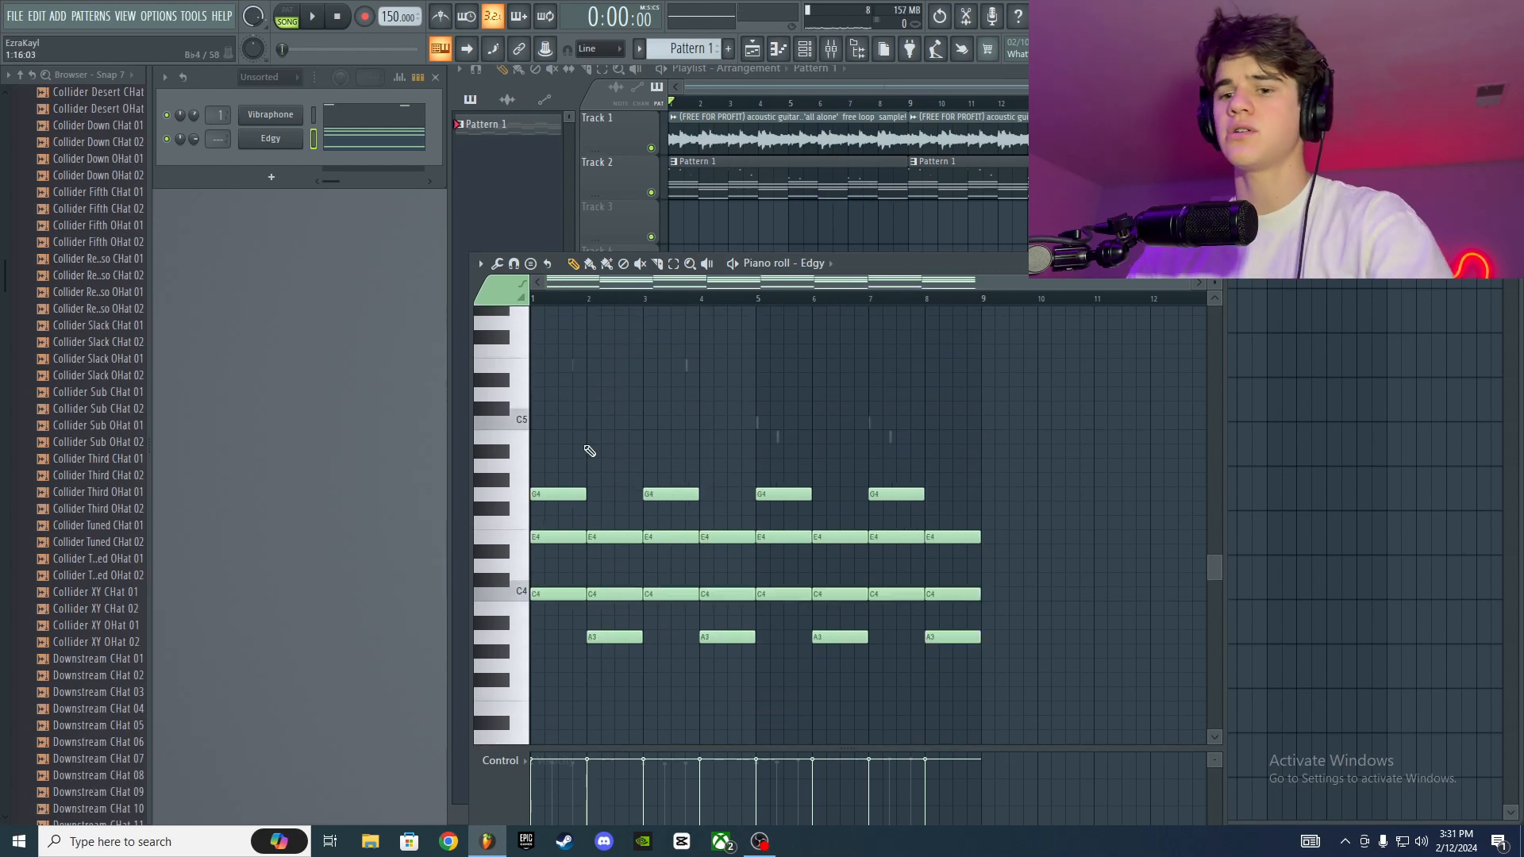
pyautogui.scroll(3, 589, 451)
pyautogui.moveTo(662, 285); pyautogui.dragTo(548, 297)
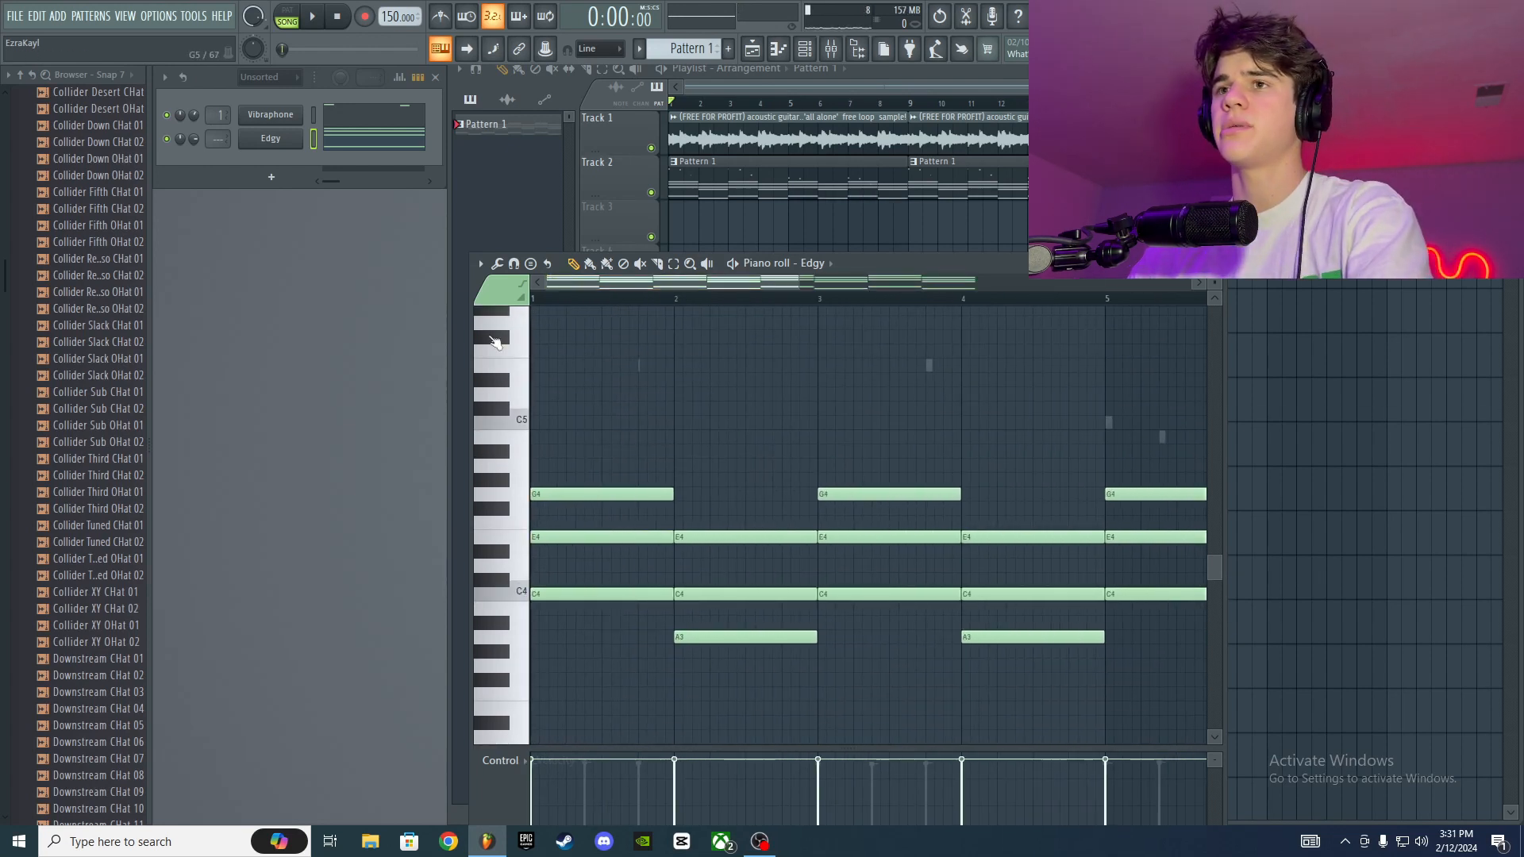
pyautogui.click(532, 434)
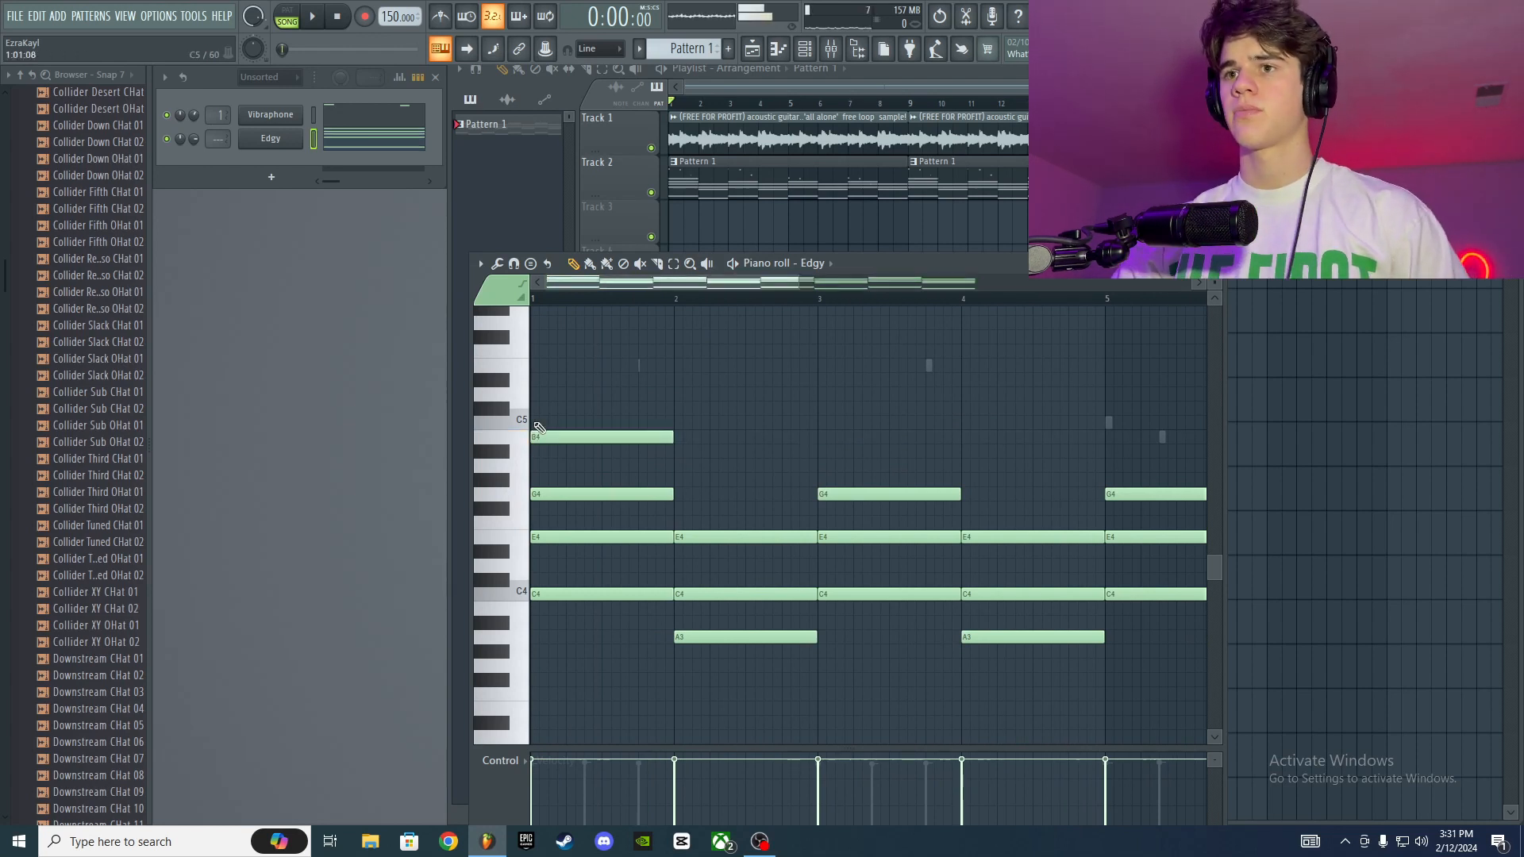
pyautogui.click(536, 424)
pyautogui.rightClick(549, 425)
pyautogui.rightClick(558, 437)
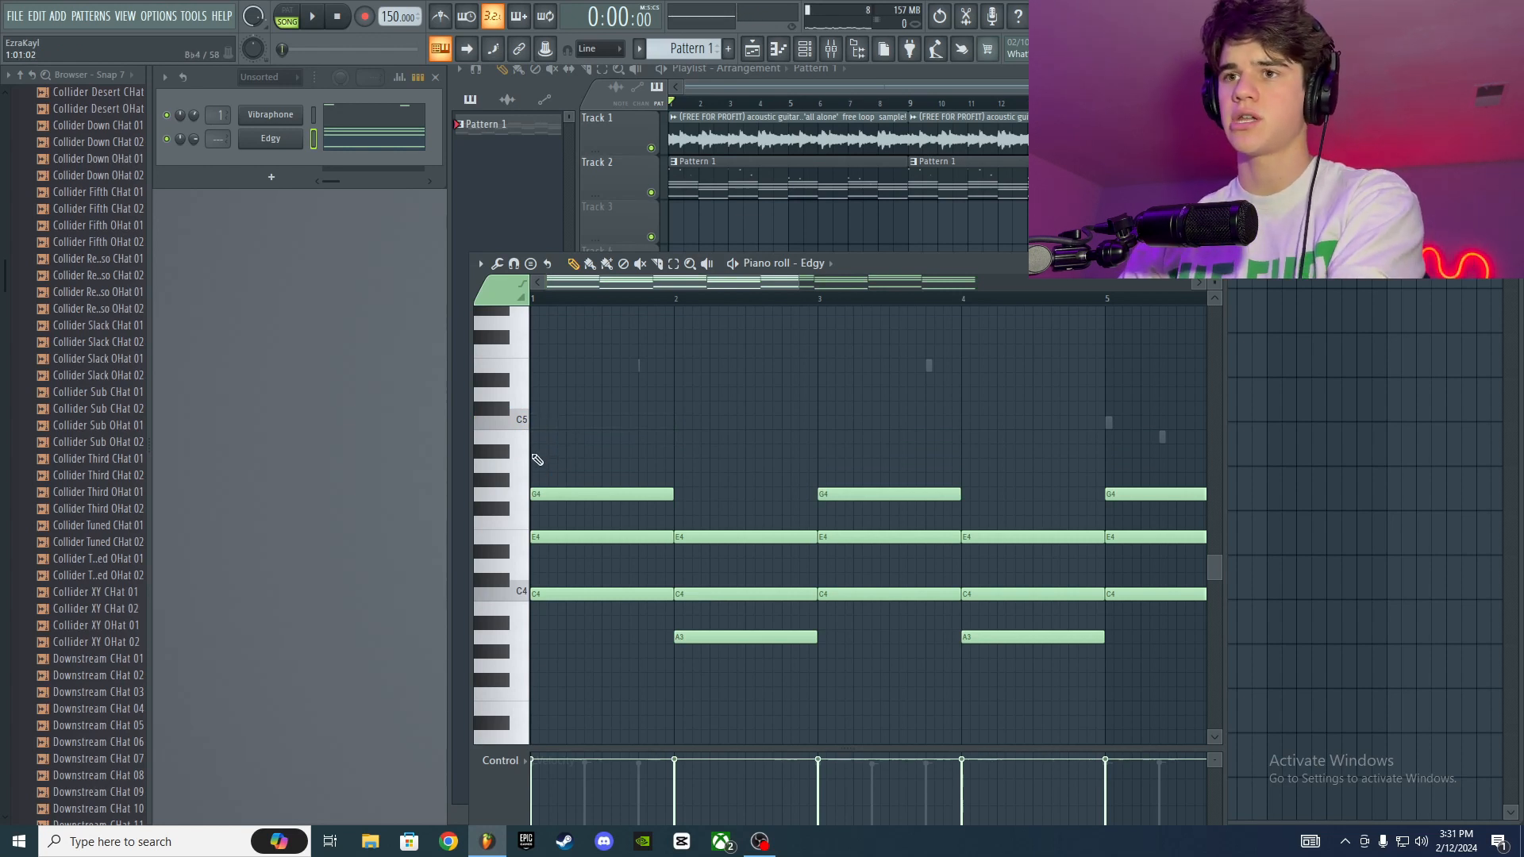
# Step: Add one-bar top notes over the Edgy chords: B4 in bars 1 and 3, G4 in bars 2, 4 and 6, and D5 in bar 5
pyautogui.scroll(1, 537, 460)
pyautogui.click(536, 480)
pyautogui.press('space')
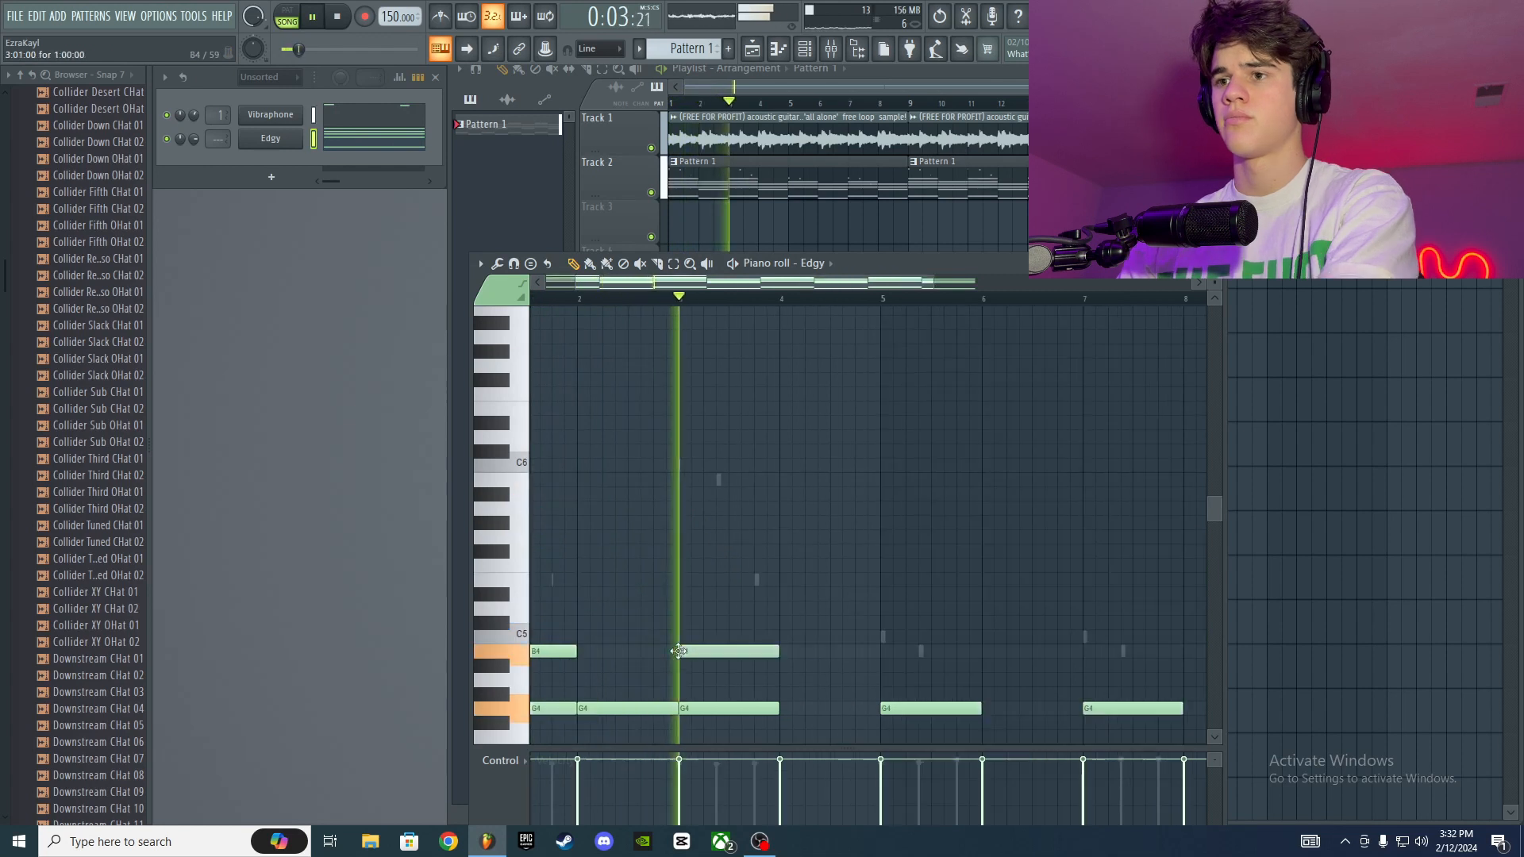
pyautogui.scroll(-2, 788, 580)
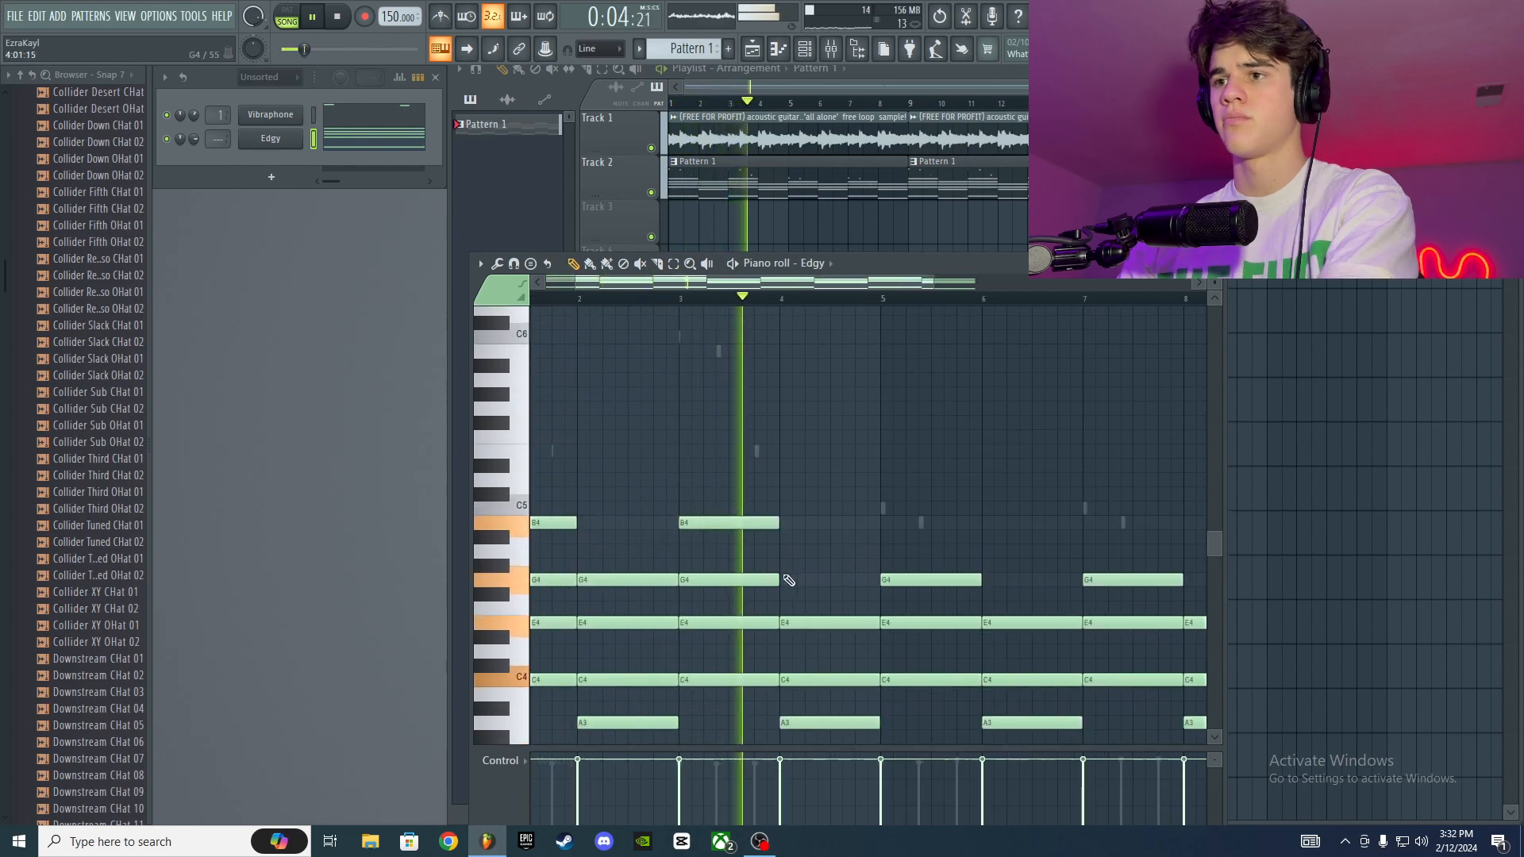
pyautogui.click(789, 580)
pyautogui.click(882, 479)
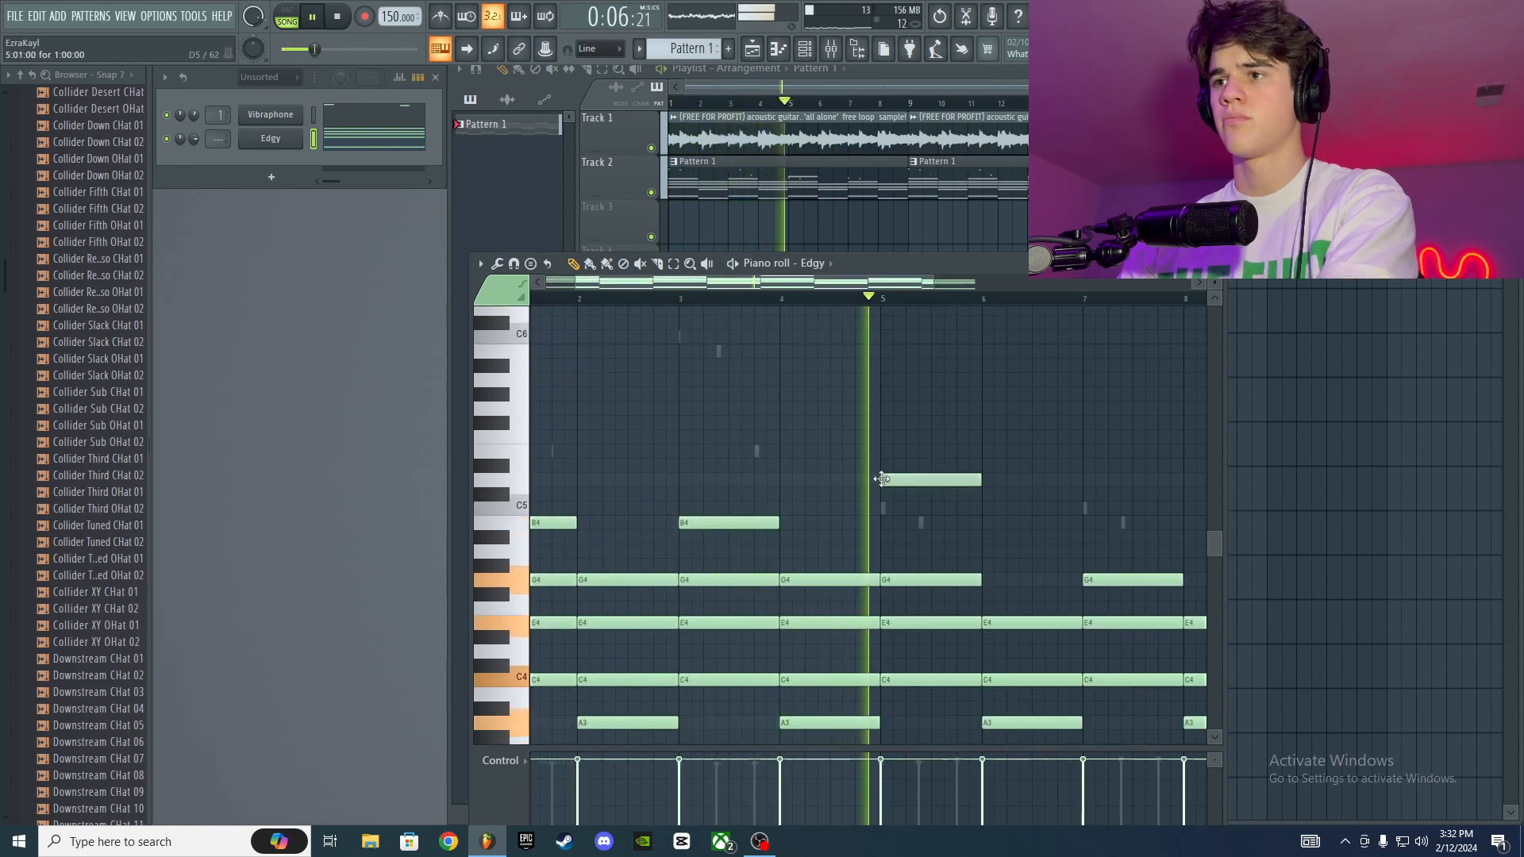
pyautogui.click(990, 568)
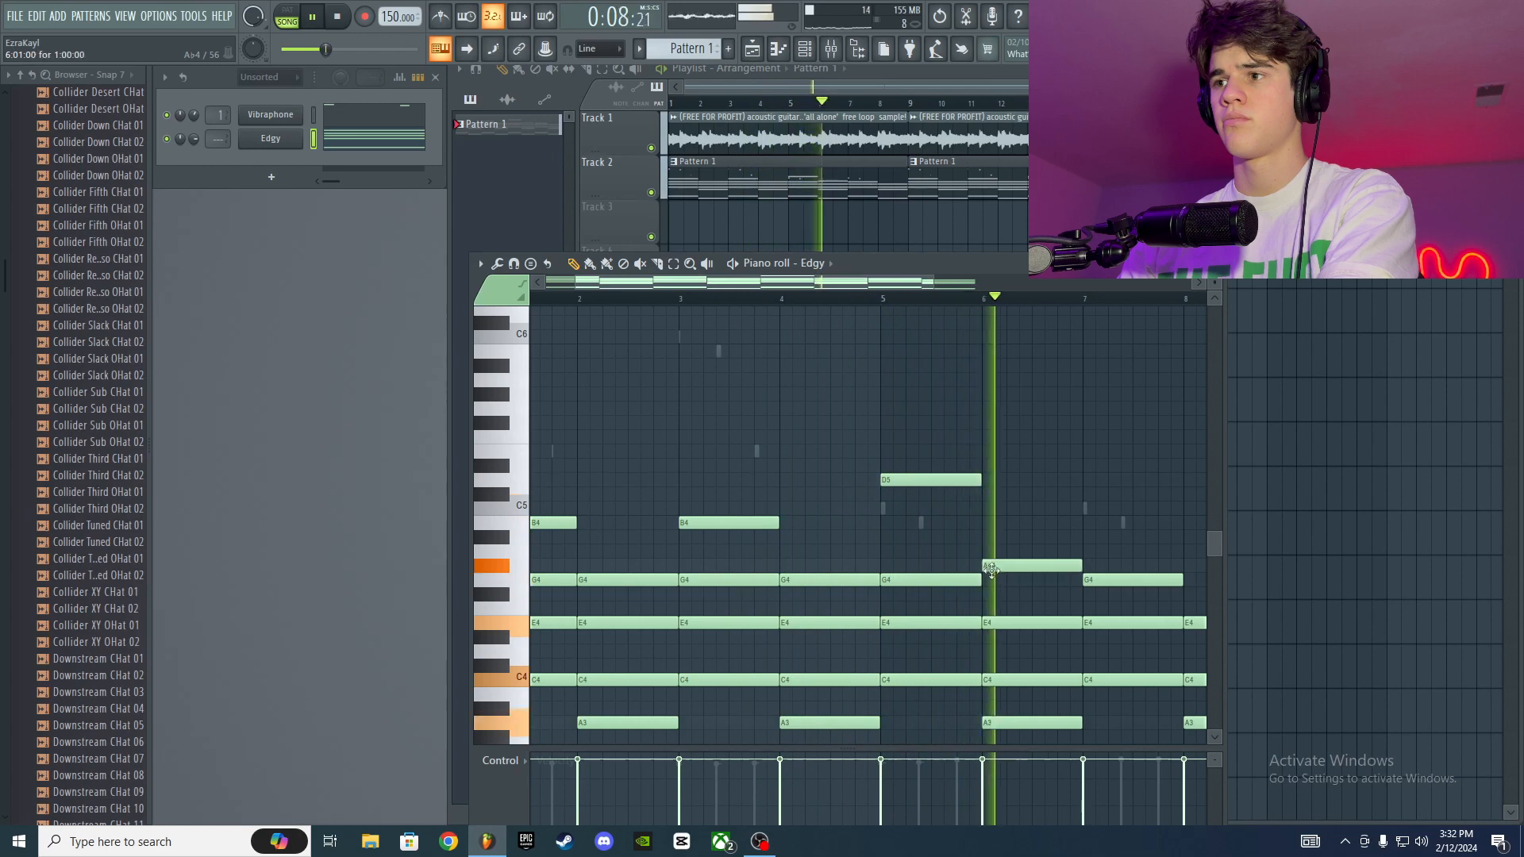
pyautogui.rightClick(993, 570)
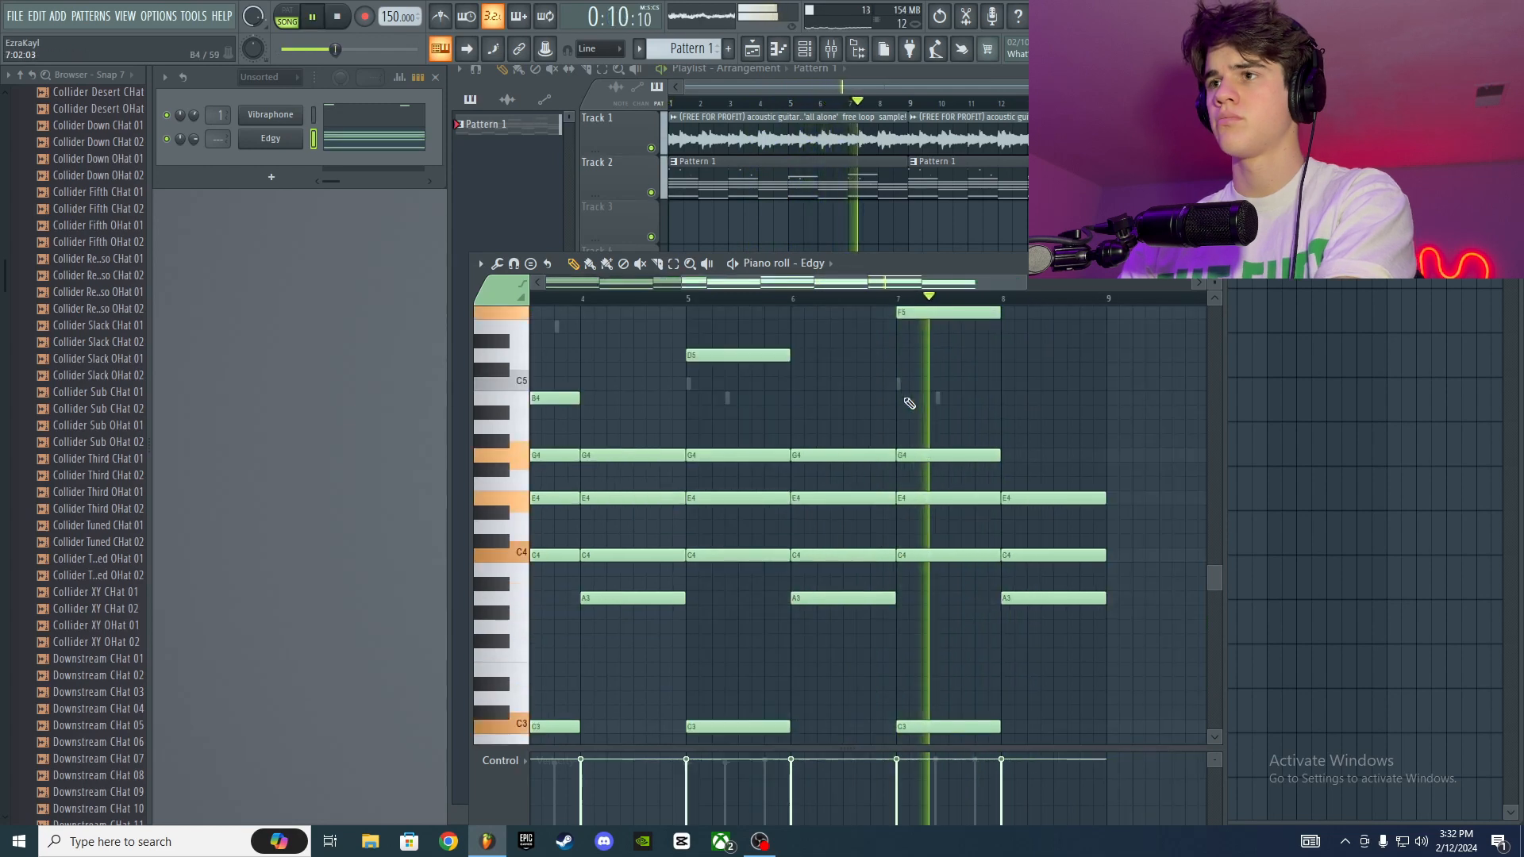
# Step: Add E5 over bar 7, G5 over bar 8 and a short B5 at the end of bar 8, and play the ending
pyautogui.click(898, 328)
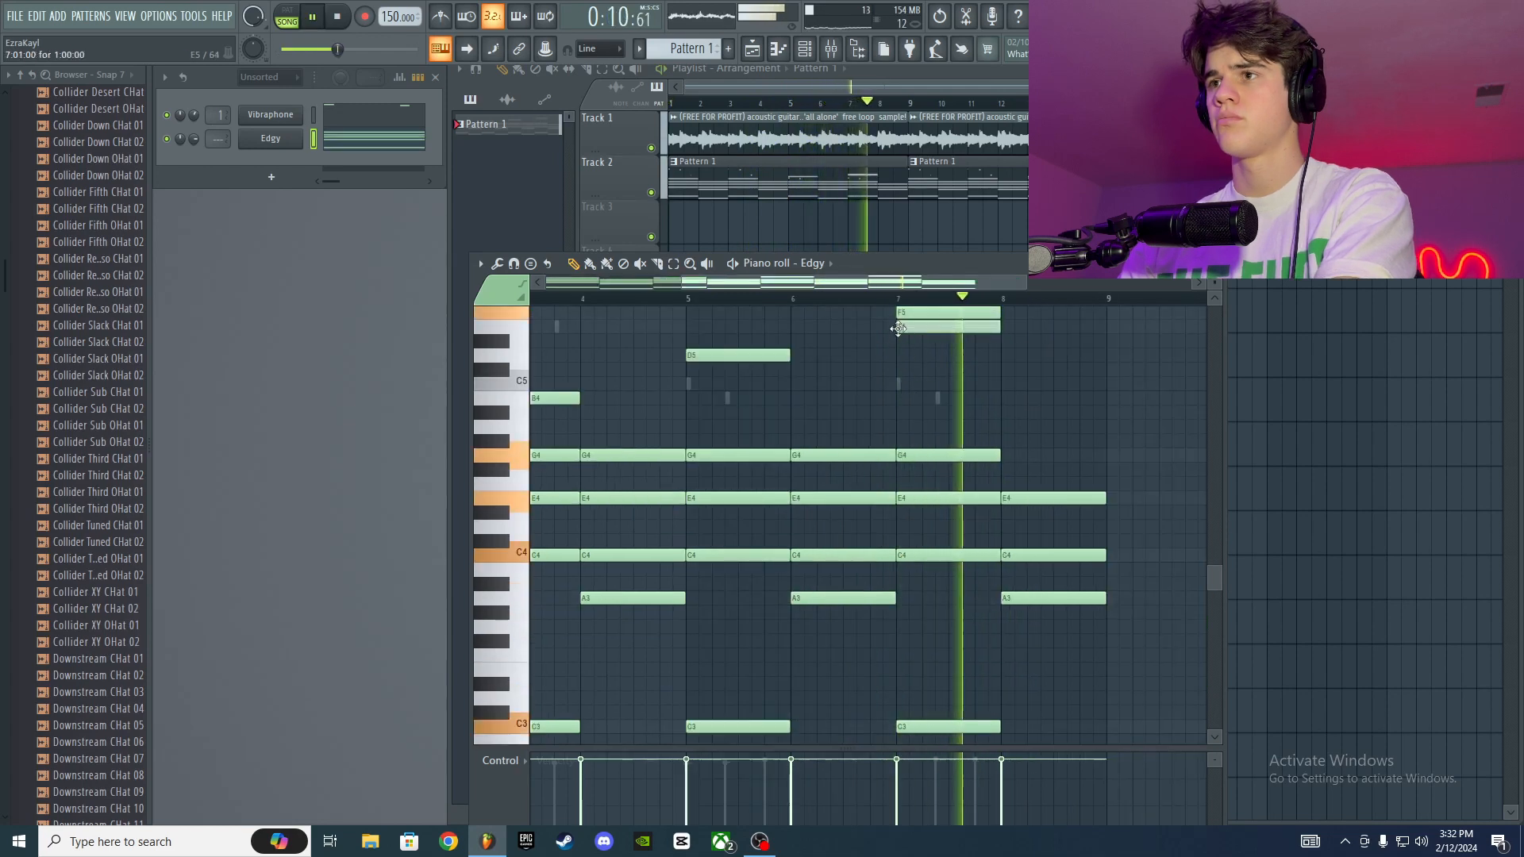
pyautogui.rightClick(901, 313)
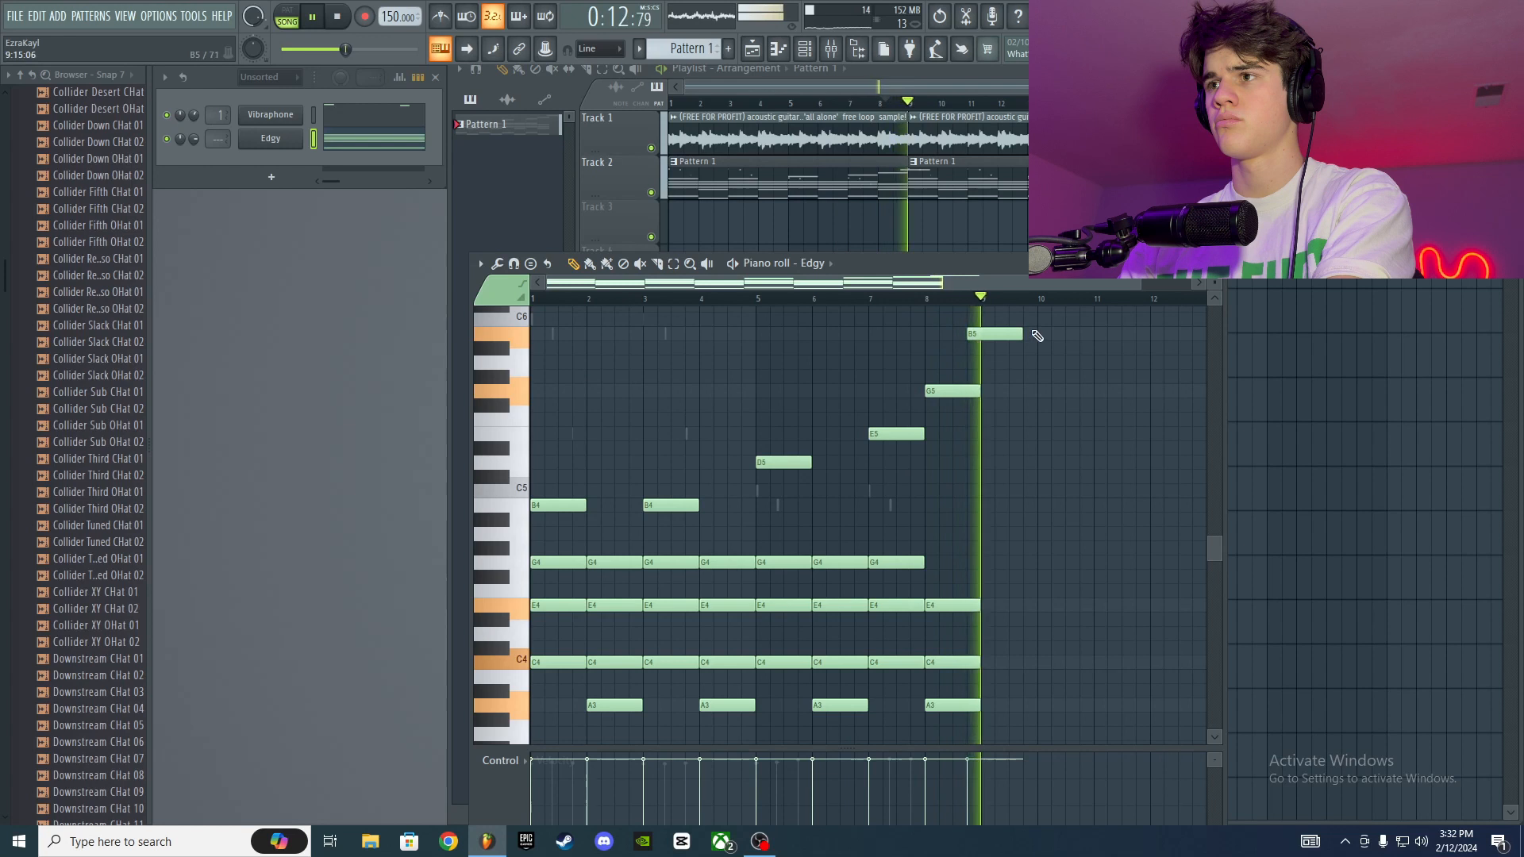
pyautogui.moveTo(1021, 333); pyautogui.dragTo(980, 334)
pyautogui.press('space')
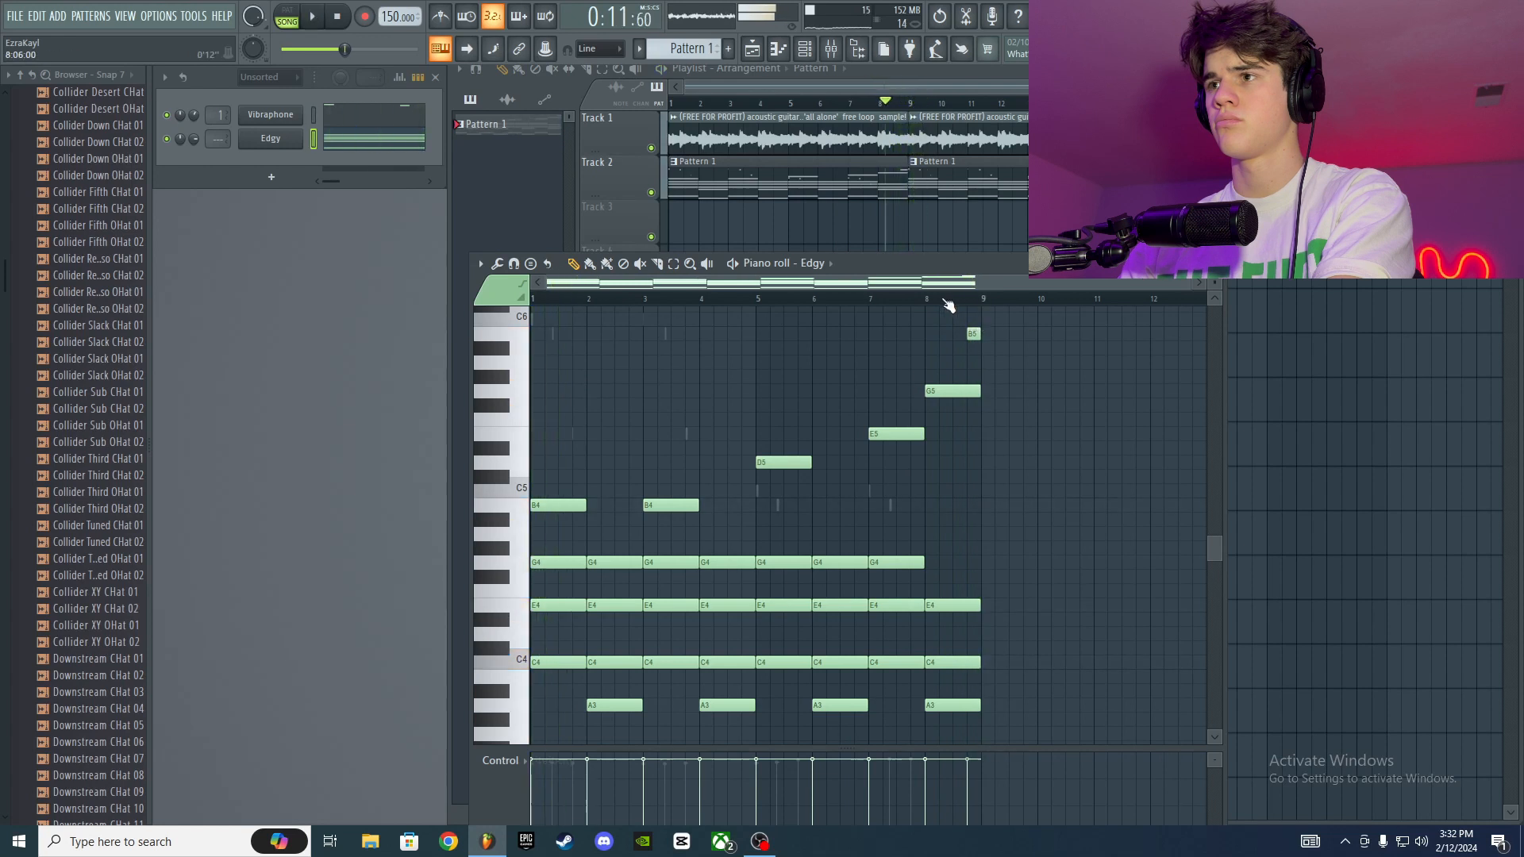
pyautogui.press('space')
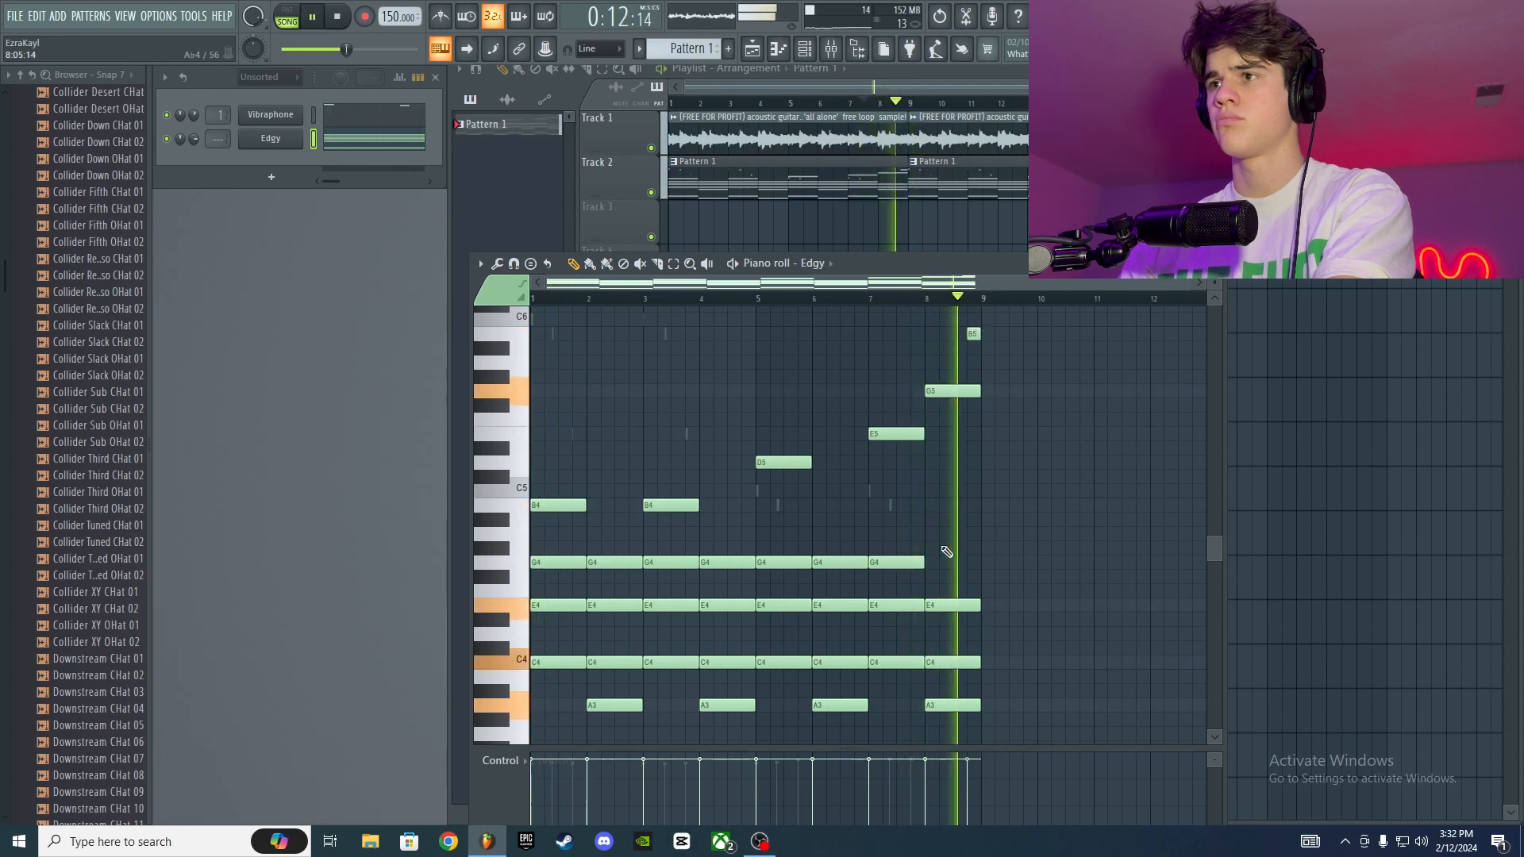
pyautogui.press('space')
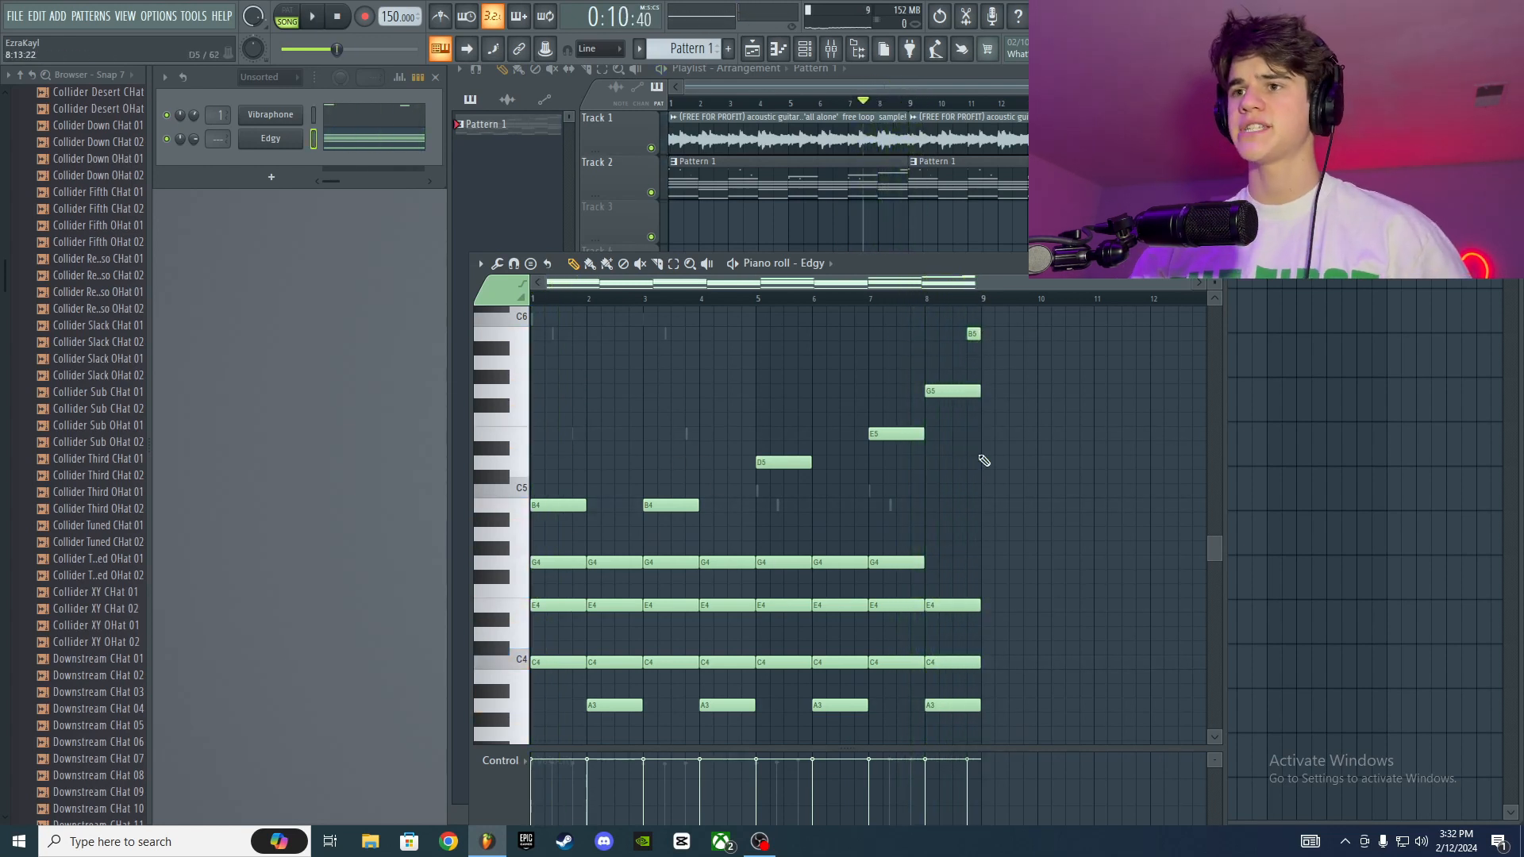
pyautogui.scroll(-3, 770, 536)
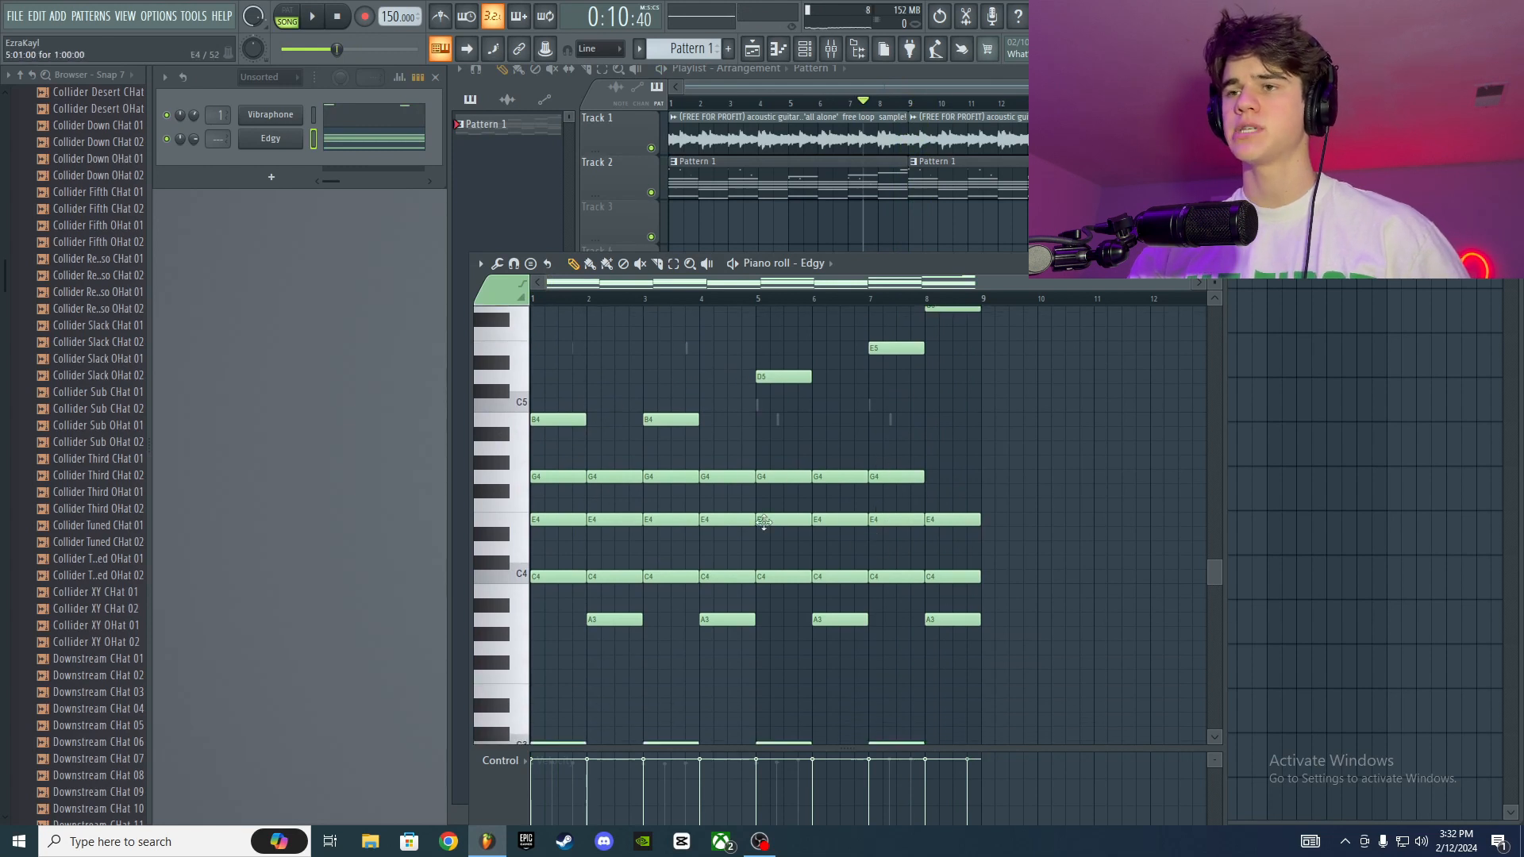
pyautogui.scroll(4, 782, 526)
pyautogui.scroll(-2, 804, 524)
pyautogui.scroll(1, 816, 519)
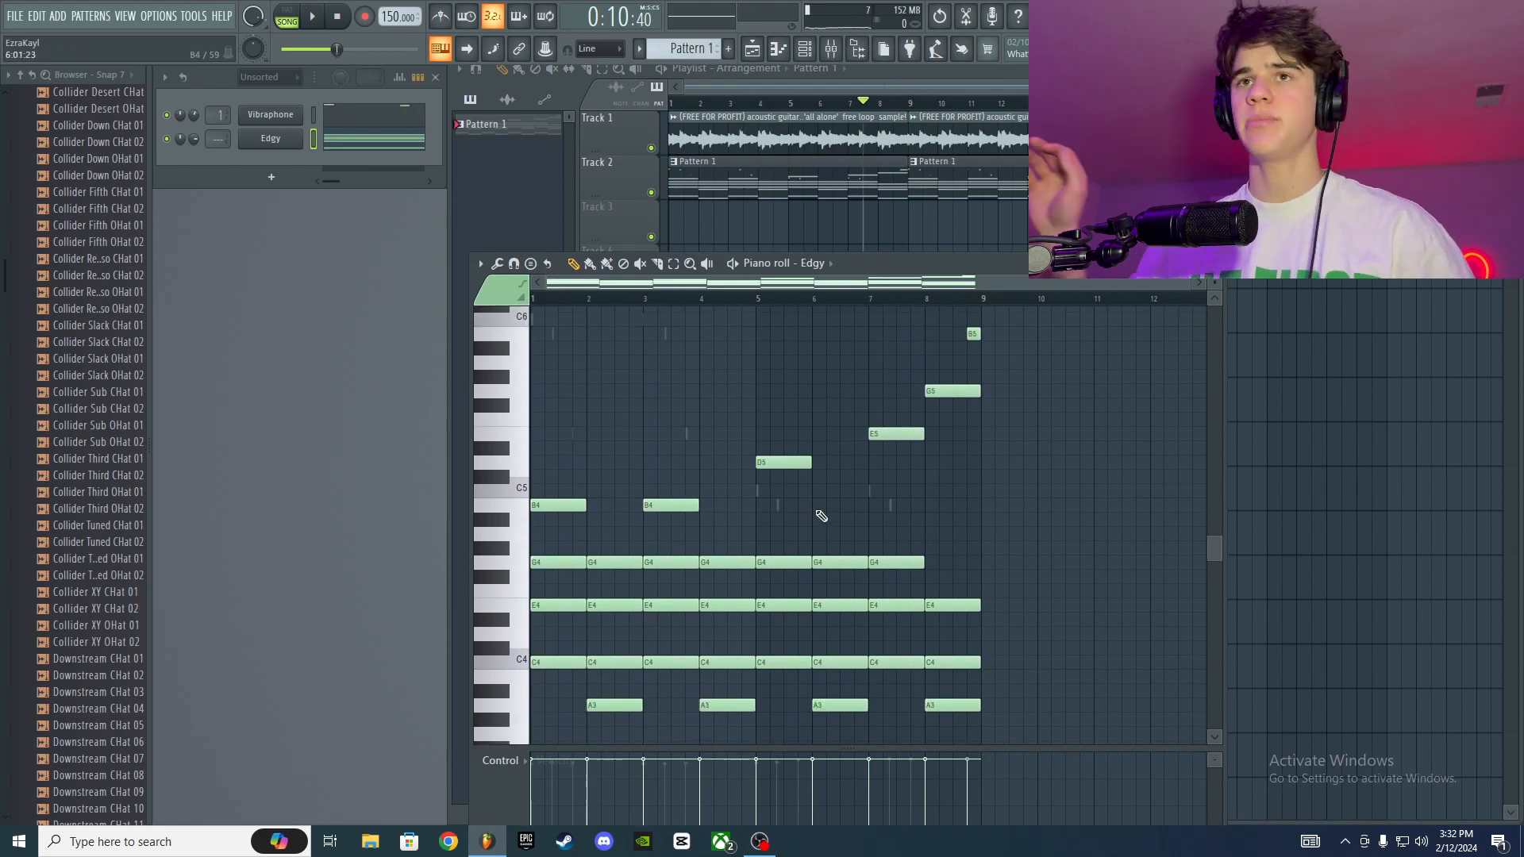
pyautogui.moveTo(988, 282); pyautogui.dragTo(1012, 283)
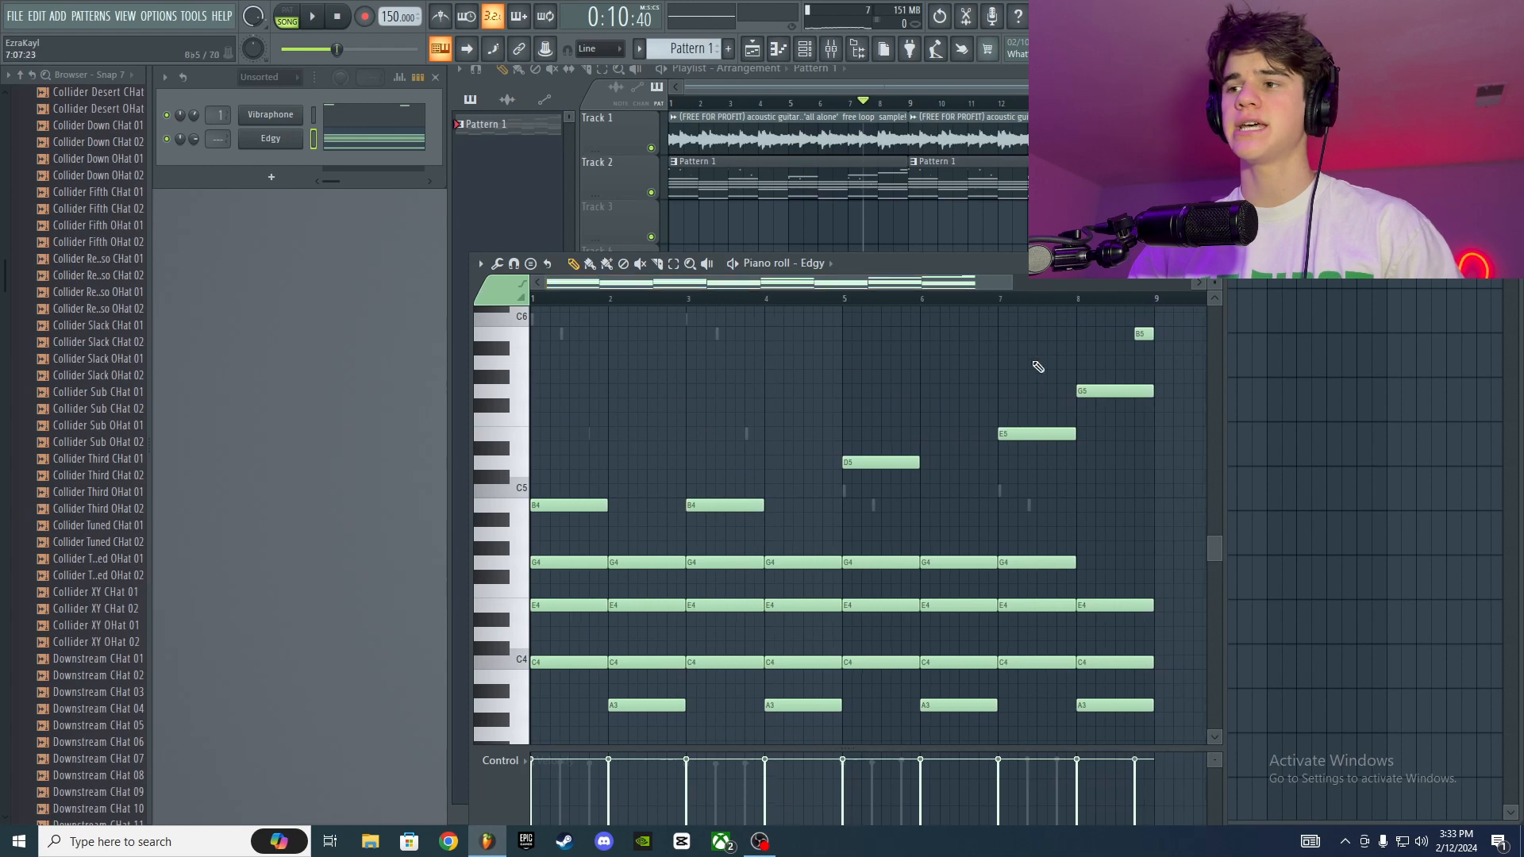
pyautogui.scroll(-5, 1016, 461)
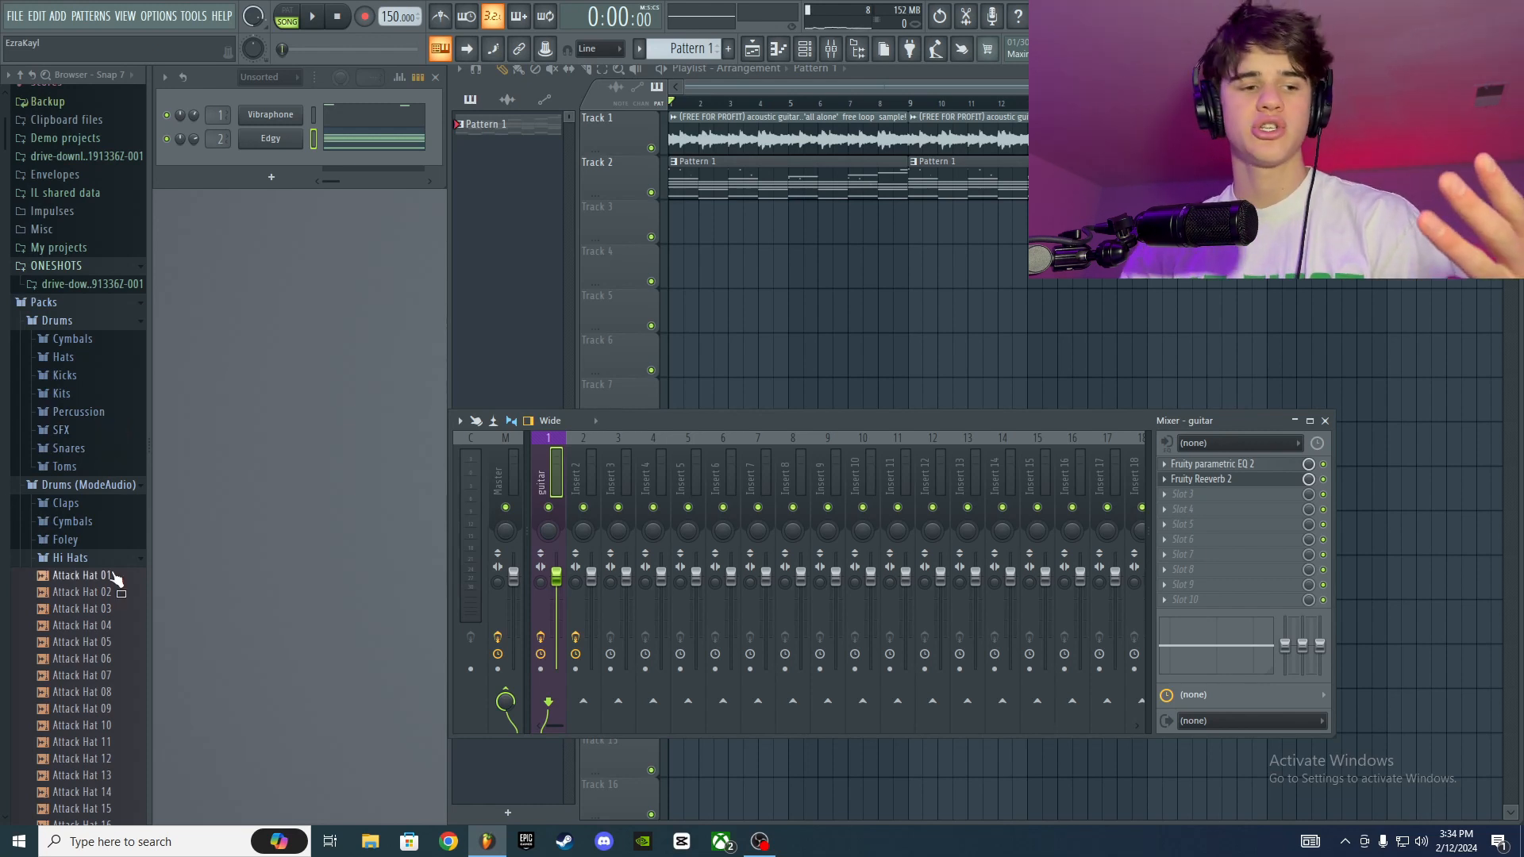
# Step: Add the Attack Hat 01 sample from the ModeAudio hi-hats as a new channel and open its piano roll
pyautogui.scroll(-3, 69, 570)
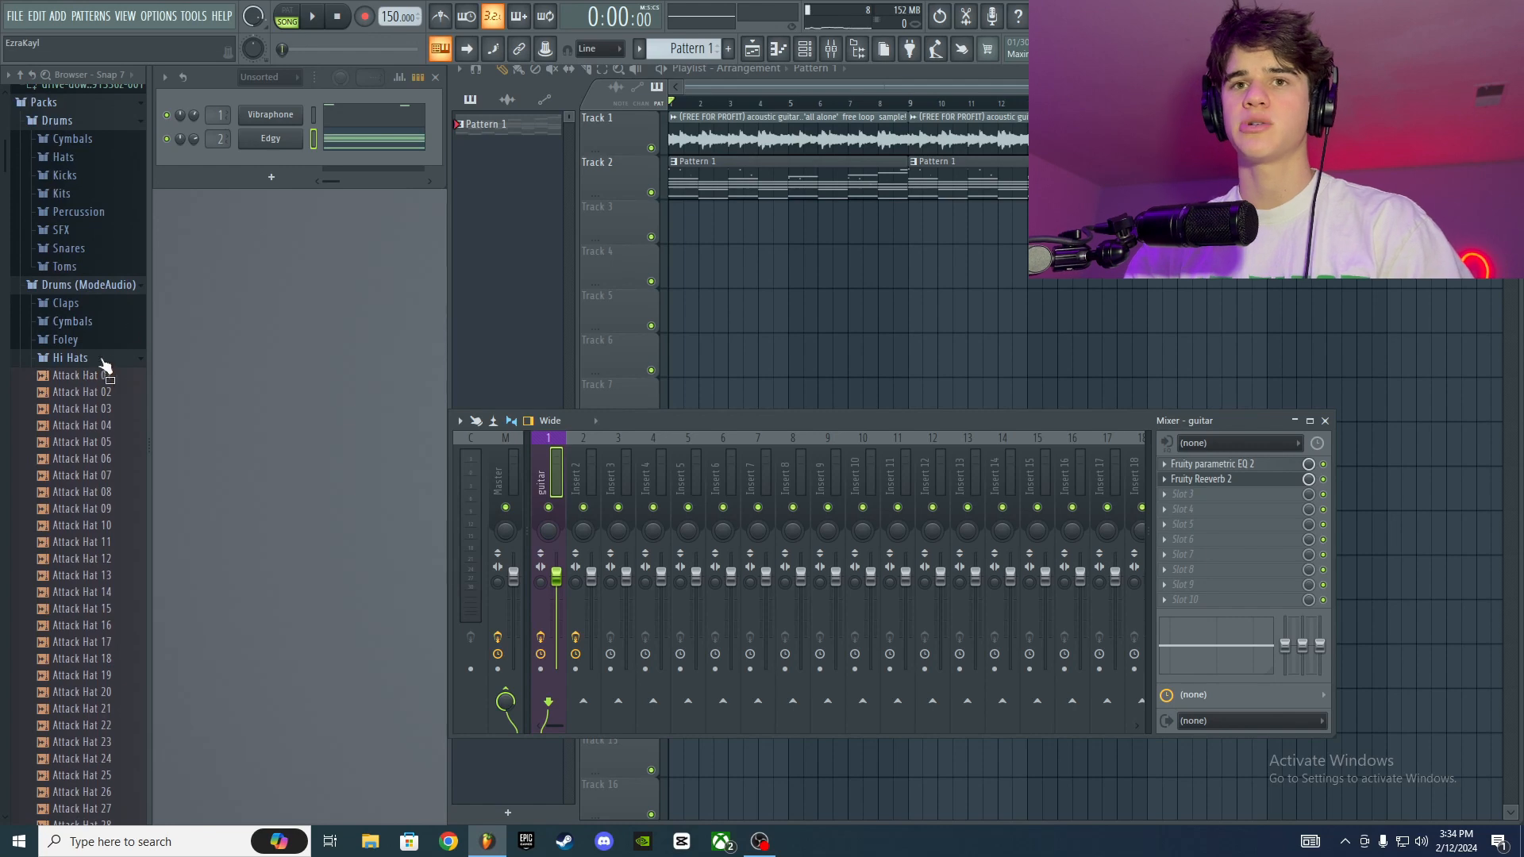
pyautogui.moveTo(92, 378); pyautogui.dragTo(248, 159)
pyautogui.rightClick(249, 159)
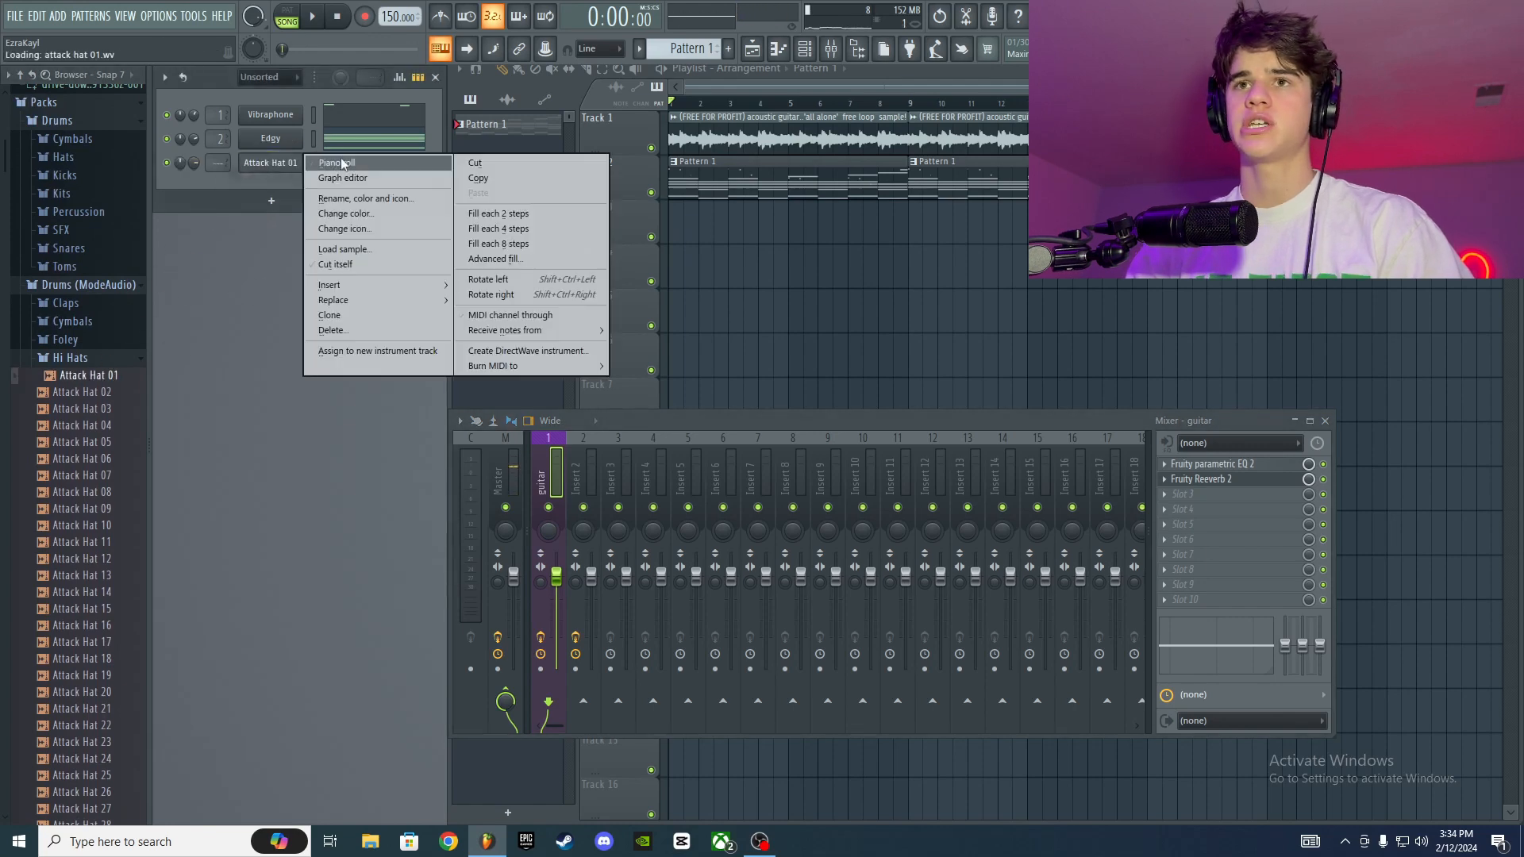
pyautogui.click(339, 162)
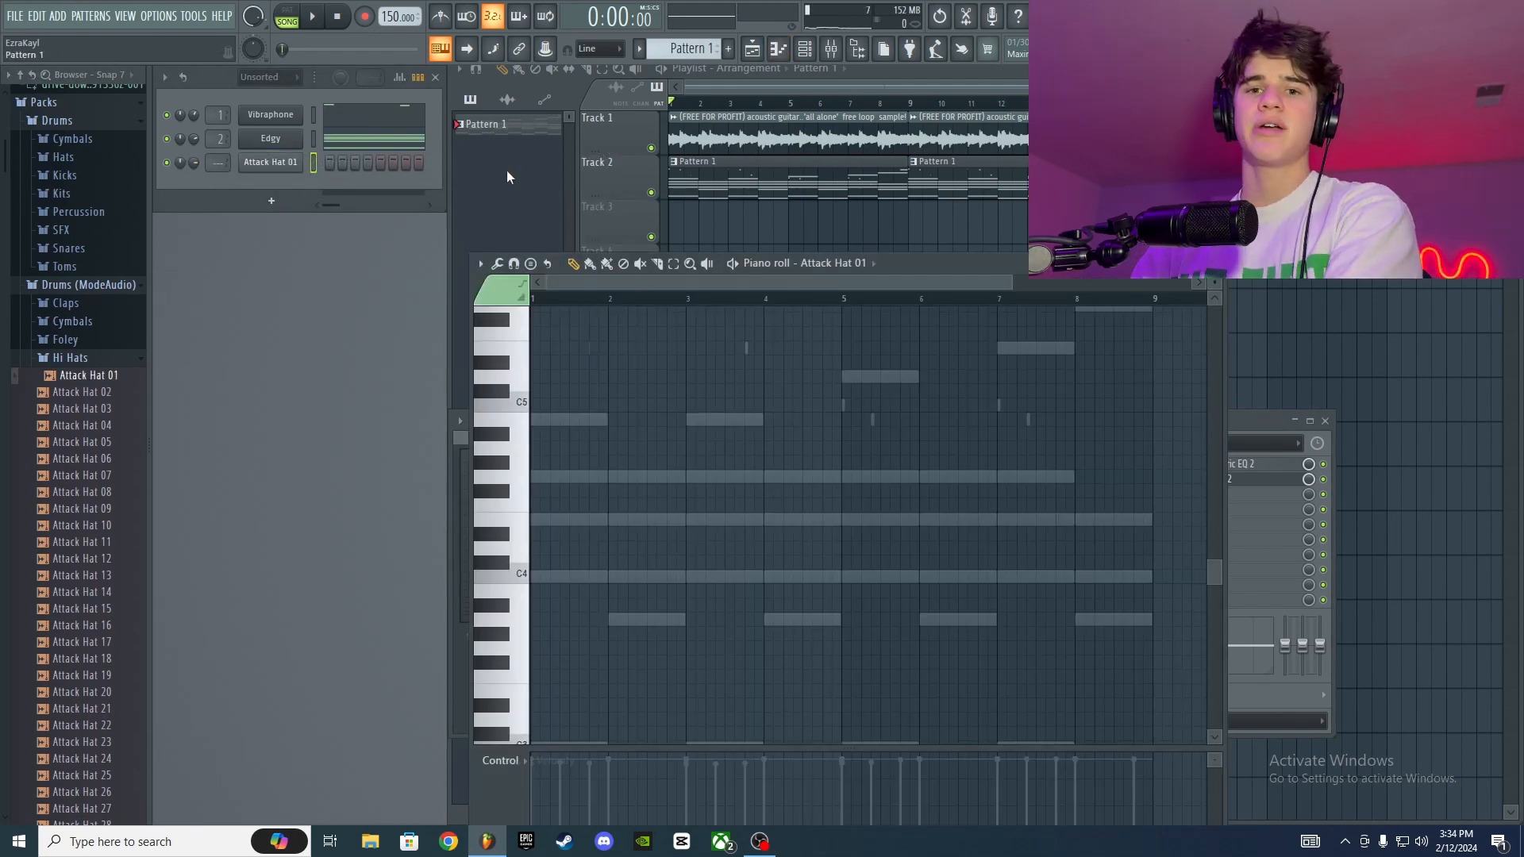
# Step: Draw eight evenly spaced C5 hi-hat notes across bar 1 and play them
pyautogui.scroll(-2, 568, 373)
pyautogui.keyDown('ctrl'); pyautogui.scroll(3, 553, 460); pyautogui.keyUp('ctrl')
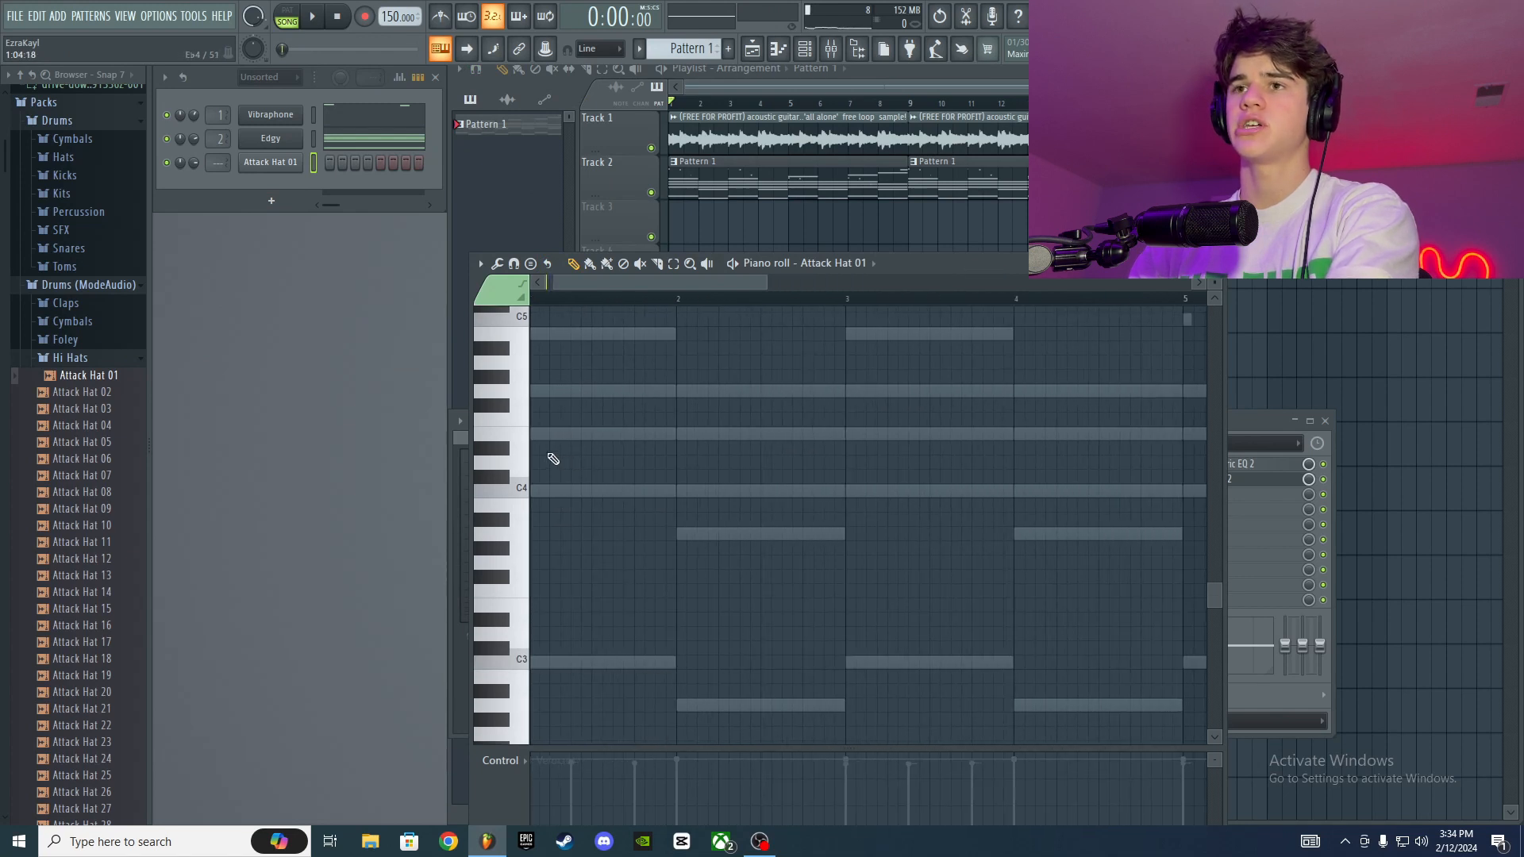
pyautogui.scroll(4, 551, 459)
pyautogui.moveTo(596, 281); pyautogui.dragTo(565, 284)
pyautogui.keyDown('ctrl'); pyautogui.scroll(1, 545, 494); pyautogui.keyUp('ctrl')
pyautogui.keyDown('ctrl'); pyautogui.scroll(1, 545, 493); pyautogui.keyUp('ctrl')
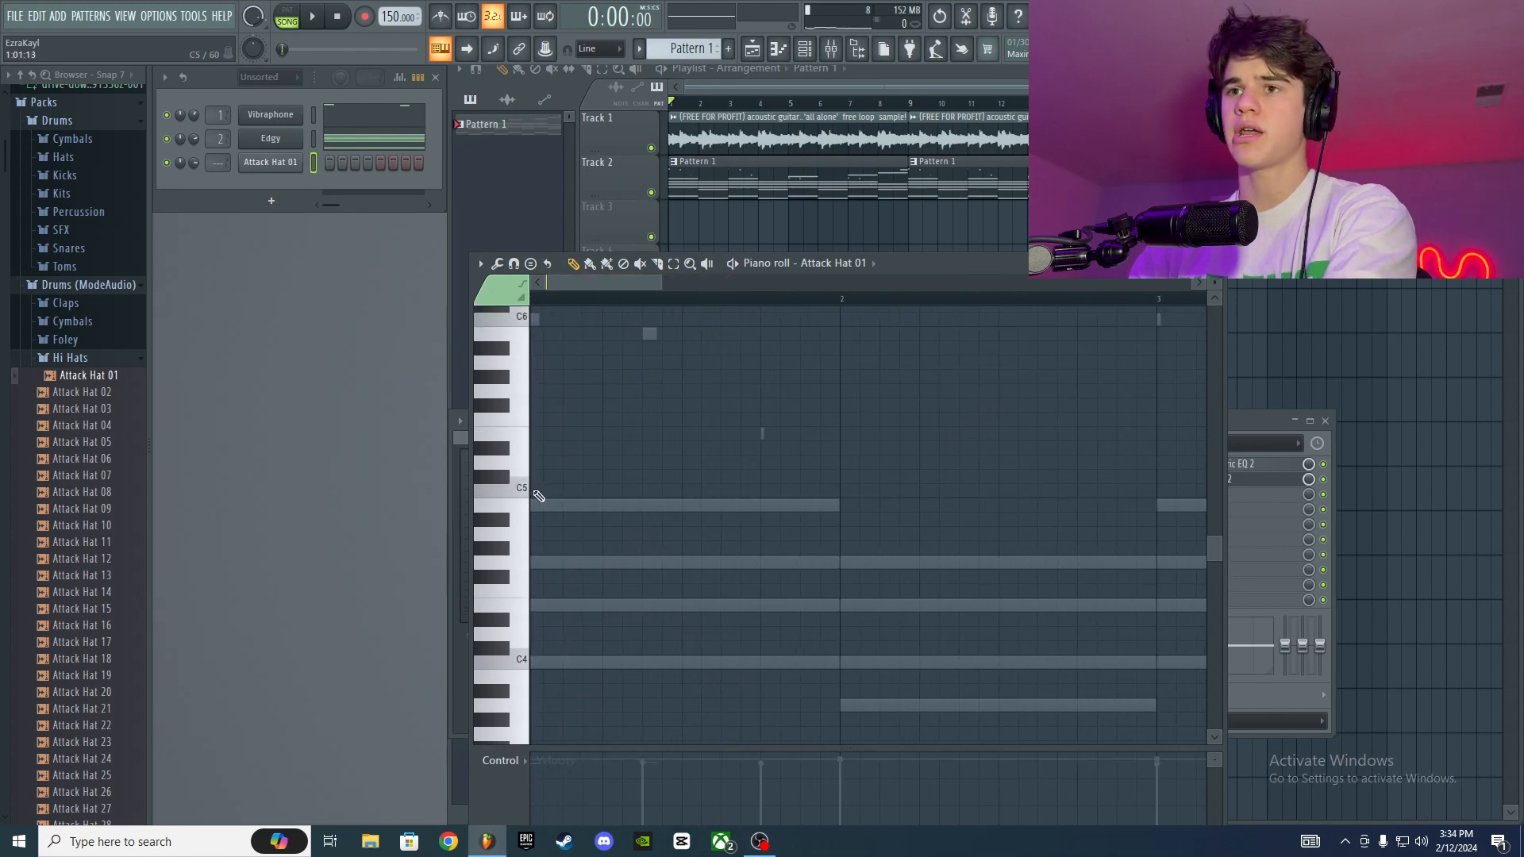
pyautogui.moveTo(544, 494); pyautogui.dragTo(840, 492)
pyautogui.press('space')
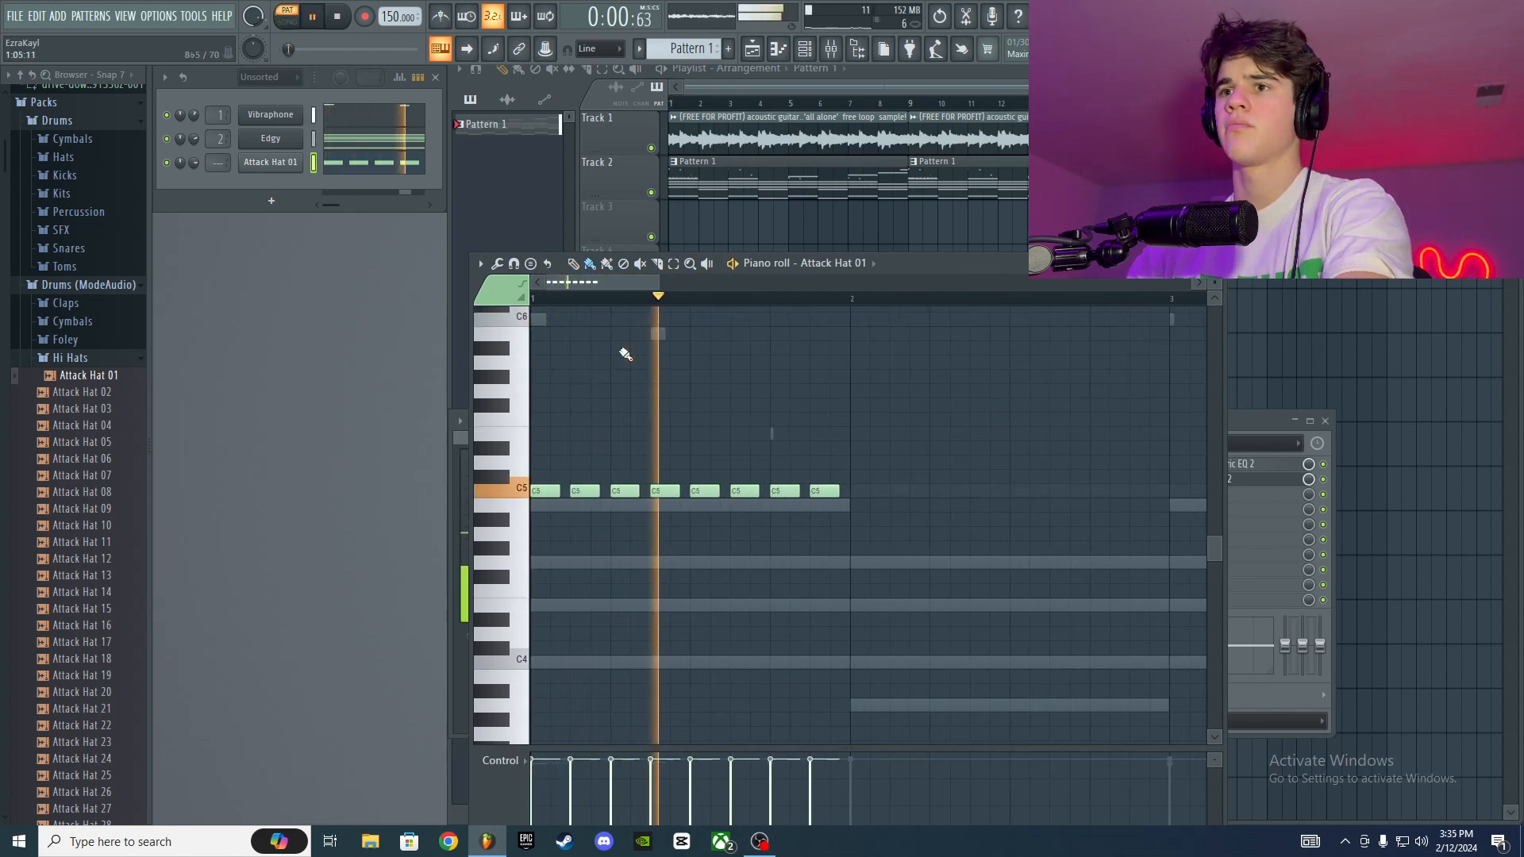
pyautogui.press('space')
# Step: Repeat the bar 1 hi-hat notes through the end of bar 8 and play the pattern
pyautogui.keyDown('ctrl'); pyautogui.scroll(-2, 538, 475); pyautogui.keyUp('ctrl')
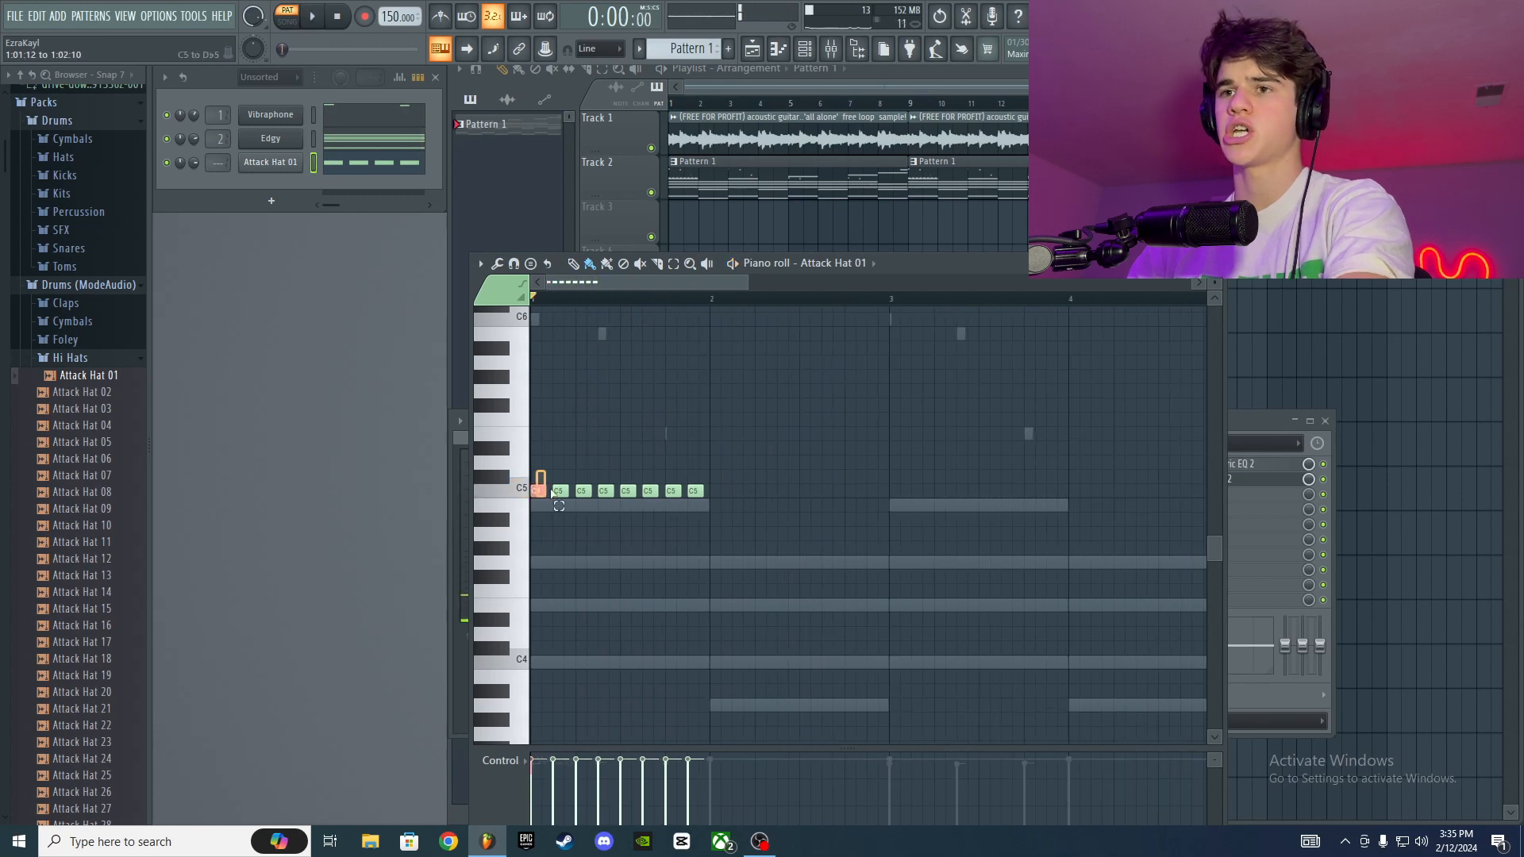
pyautogui.hotkey('ctrl', 'a')
pyautogui.keyDown('shift'); pyautogui.moveTo(542, 490); pyautogui.dragTo(554, 490); pyautogui.keyUp('shift')
pyautogui.keyDown('shift'); pyautogui.moveTo(550, 491); pyautogui.dragTo(618, 491); pyautogui.keyUp('shift')
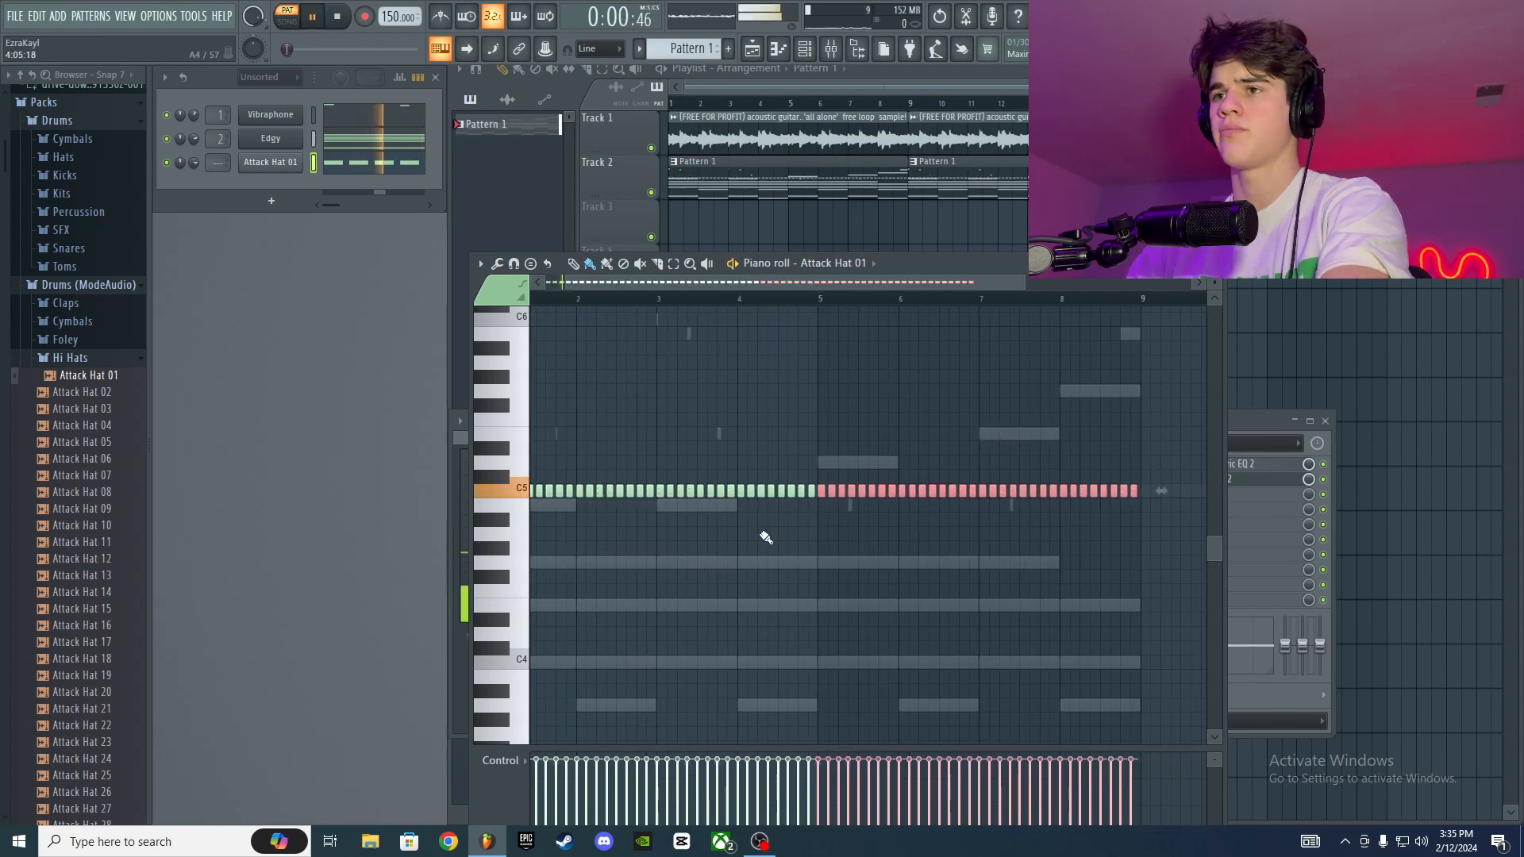
pyautogui.keyDown('ctrl'); pyautogui.scroll(-2, 765, 537); pyautogui.keyUp('ctrl')
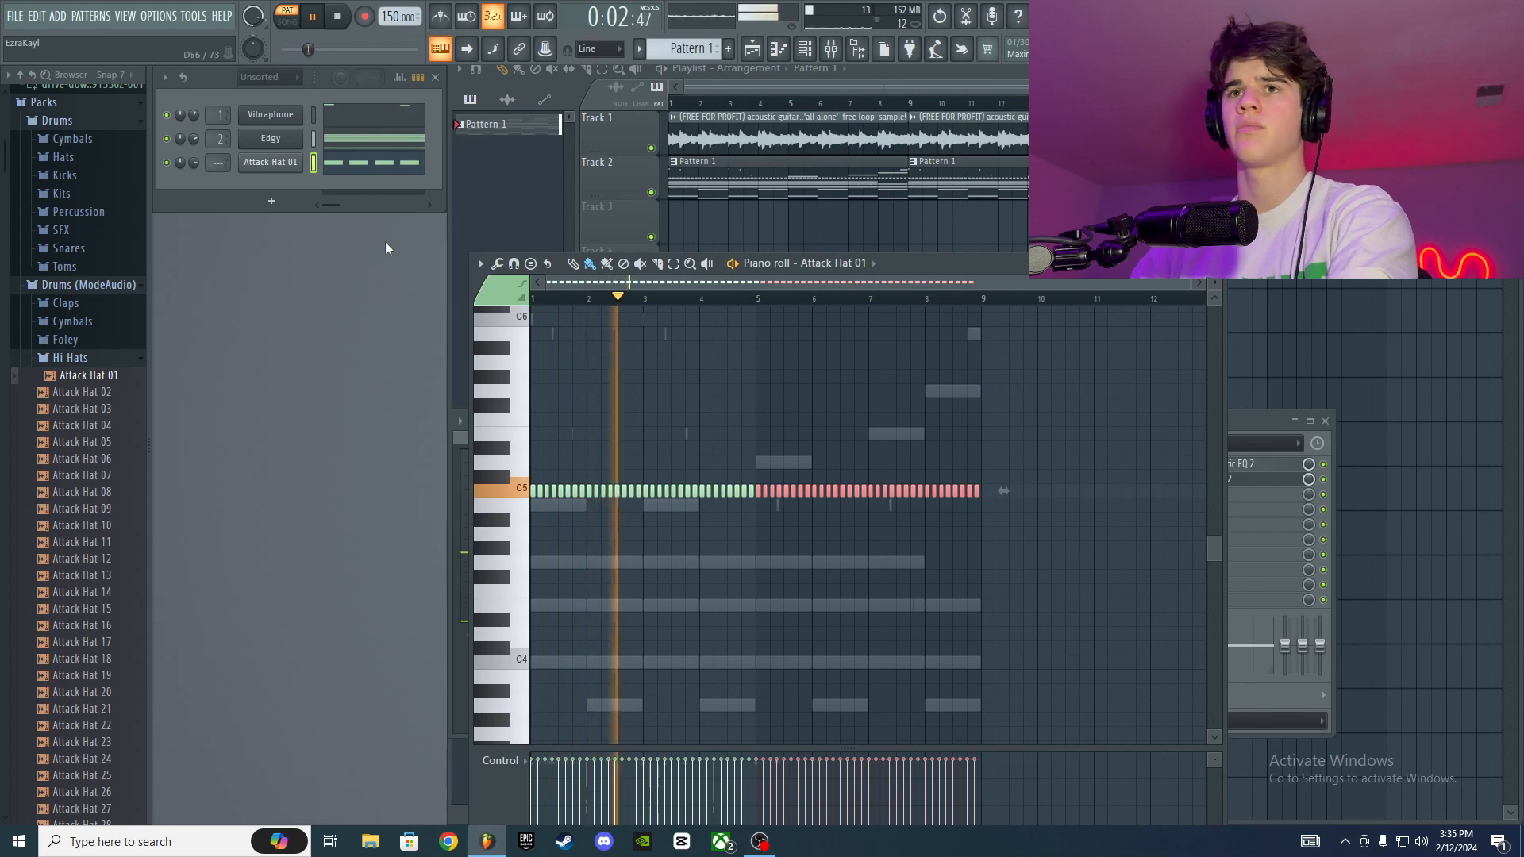
# Step: Set the snap to 1/4 step and add A4 hi-hat notes just after the start of bars 2 and 3 and near the end of bar 4
pyautogui.click(614, 49)
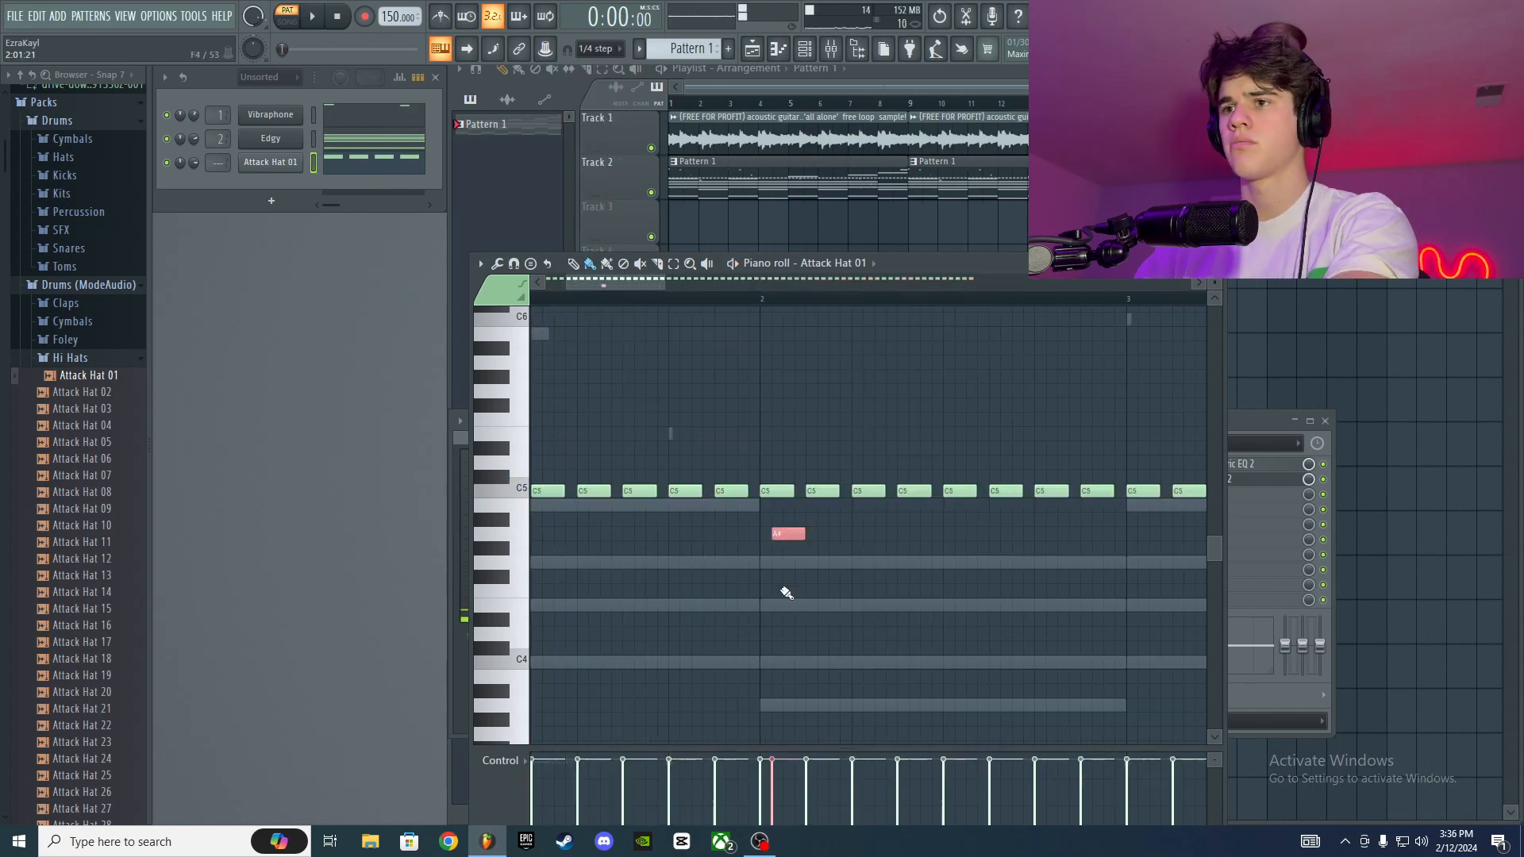
pyautogui.press('space')
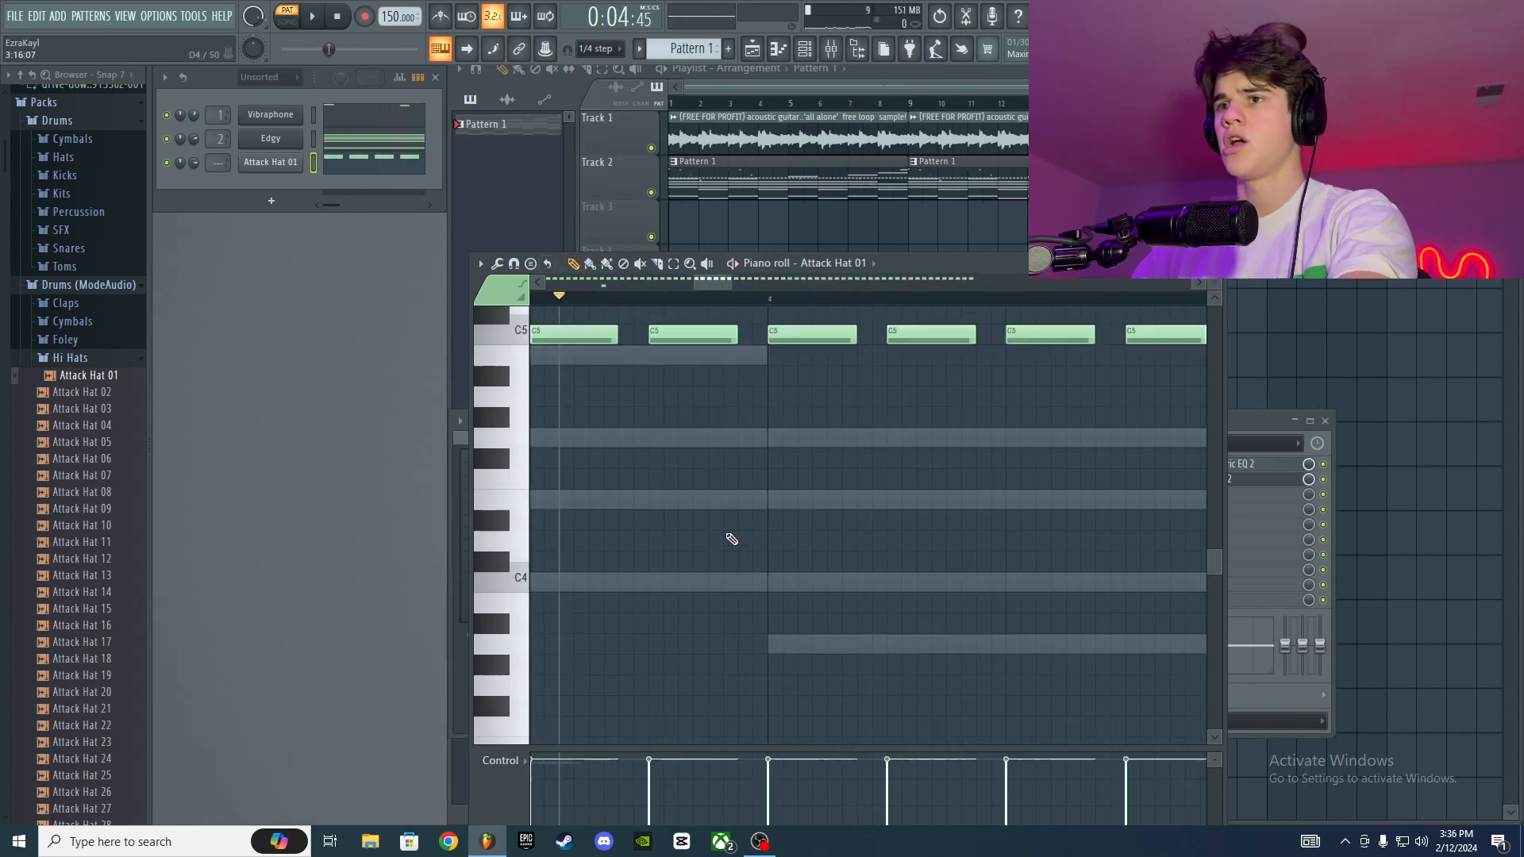
pyautogui.scroll(-3, 714, 527)
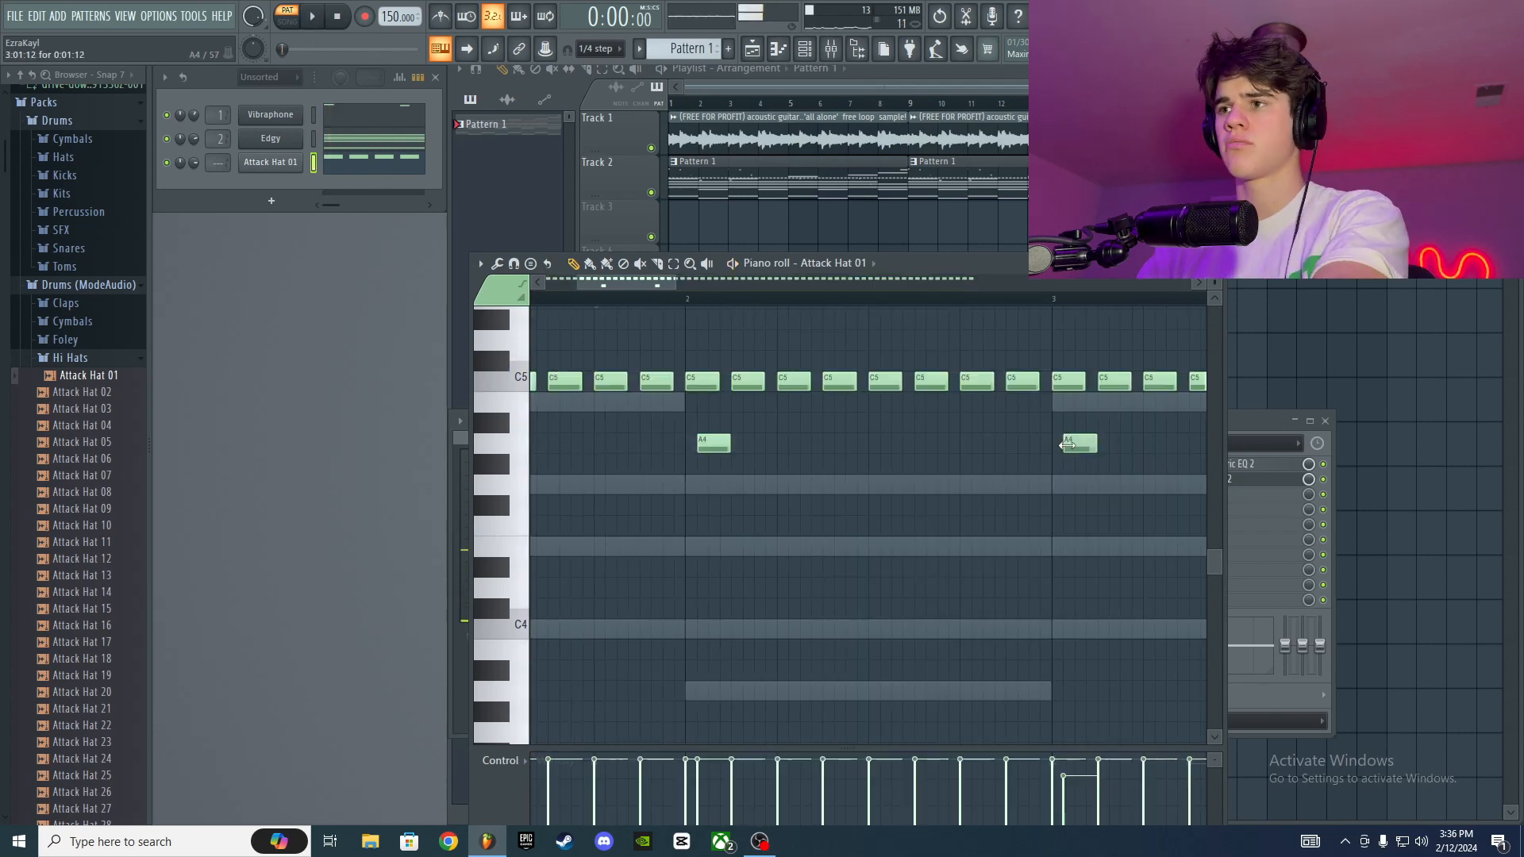
pyautogui.press('space')
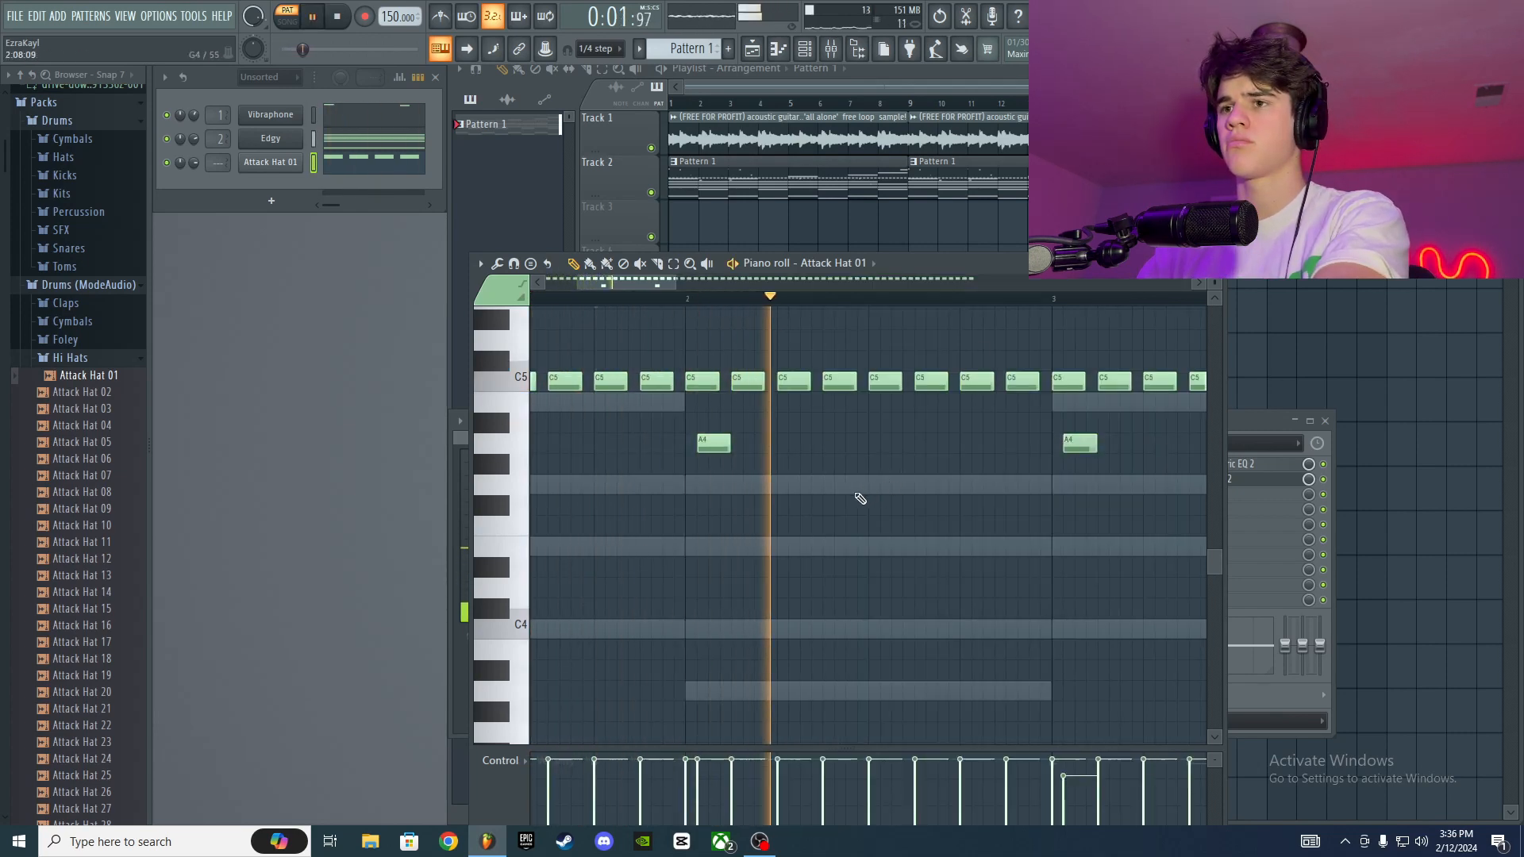
pyautogui.scroll(-4, 908, 534)
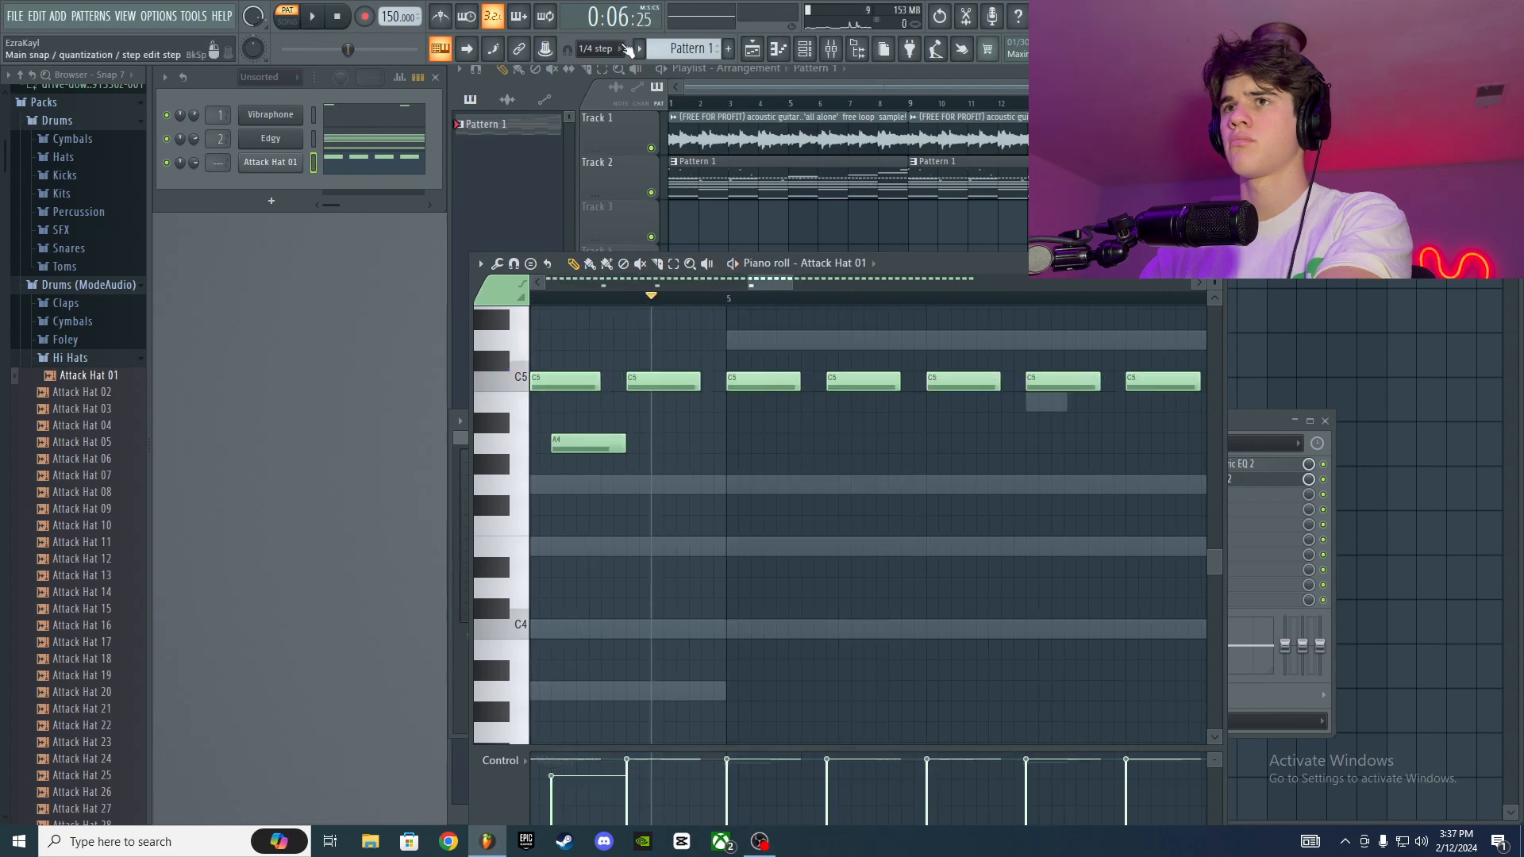
# Step: Set the snap to 1/3 step and add a rising A4, A#4, B4 hi-hat roll at the start of bar 1
pyautogui.click(599, 48)
pyautogui.click(602, 151)
pyautogui.click(742, 443)
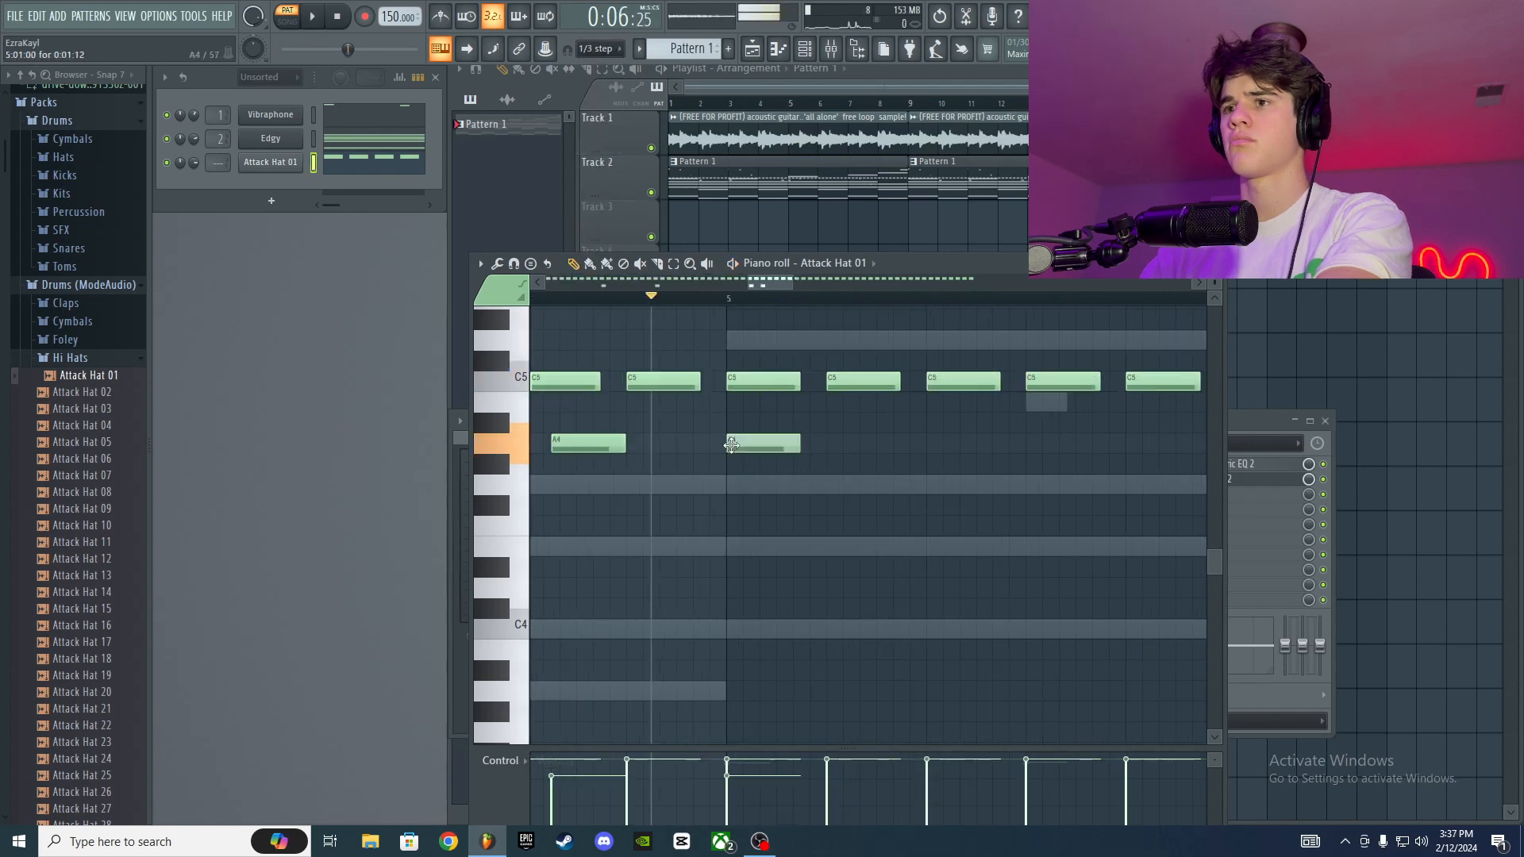
pyautogui.click(774, 419)
pyautogui.click(802, 403)
pyautogui.press('space')
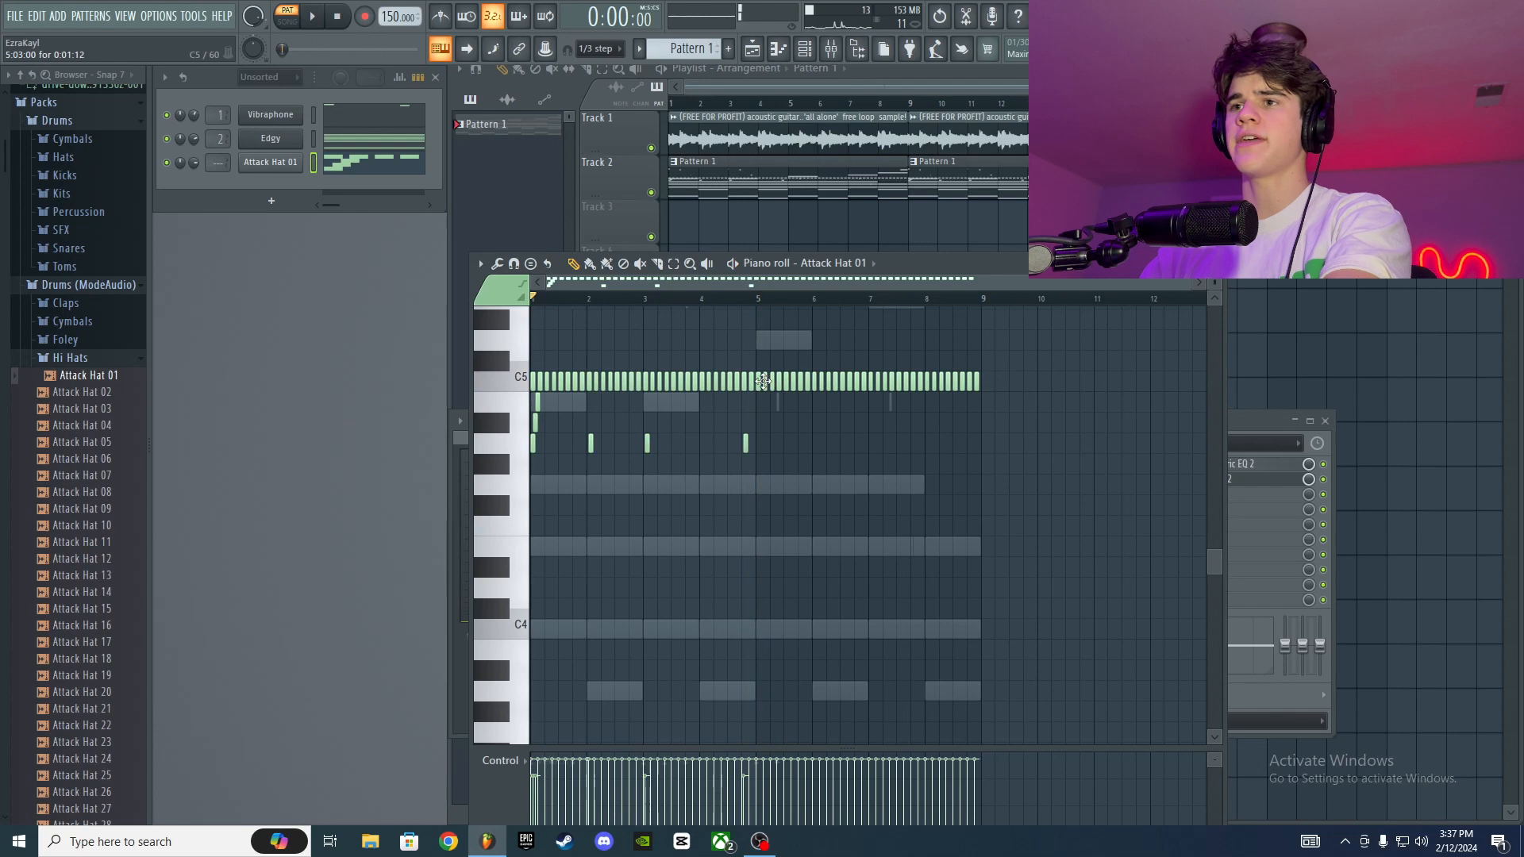
# Step: Replace the hi-hat notes in bars 5 to 8 with a copy of the bar 1 to 4 pattern, aligned to the start of bar 5
pyautogui.scroll(3, 762, 381)
pyautogui.rightClick(760, 382)
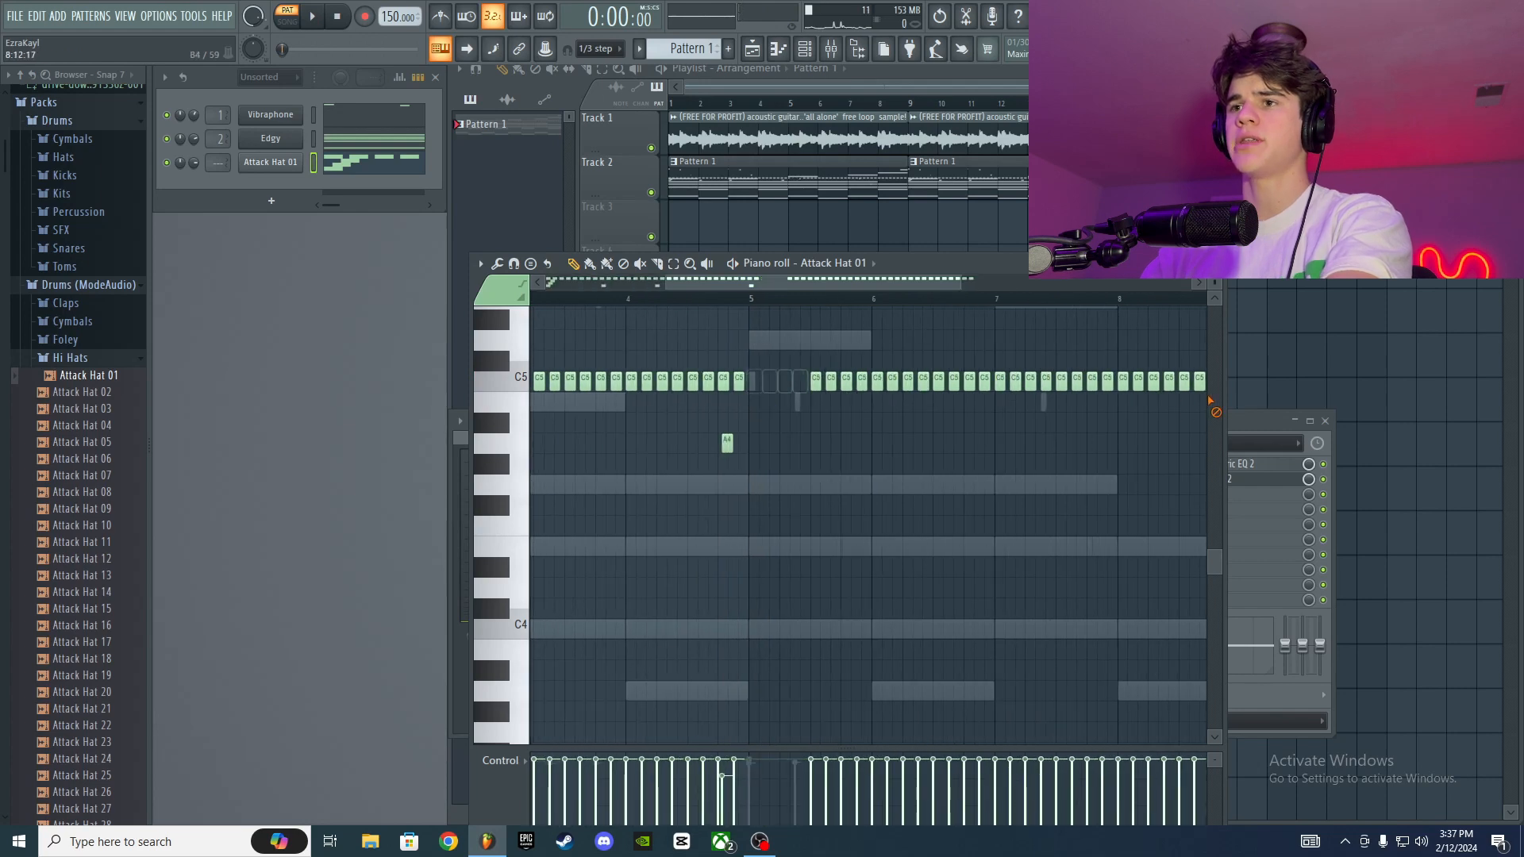
pyautogui.scroll(-3, 784, 389)
pyautogui.hotkey('ctrl', 'z')
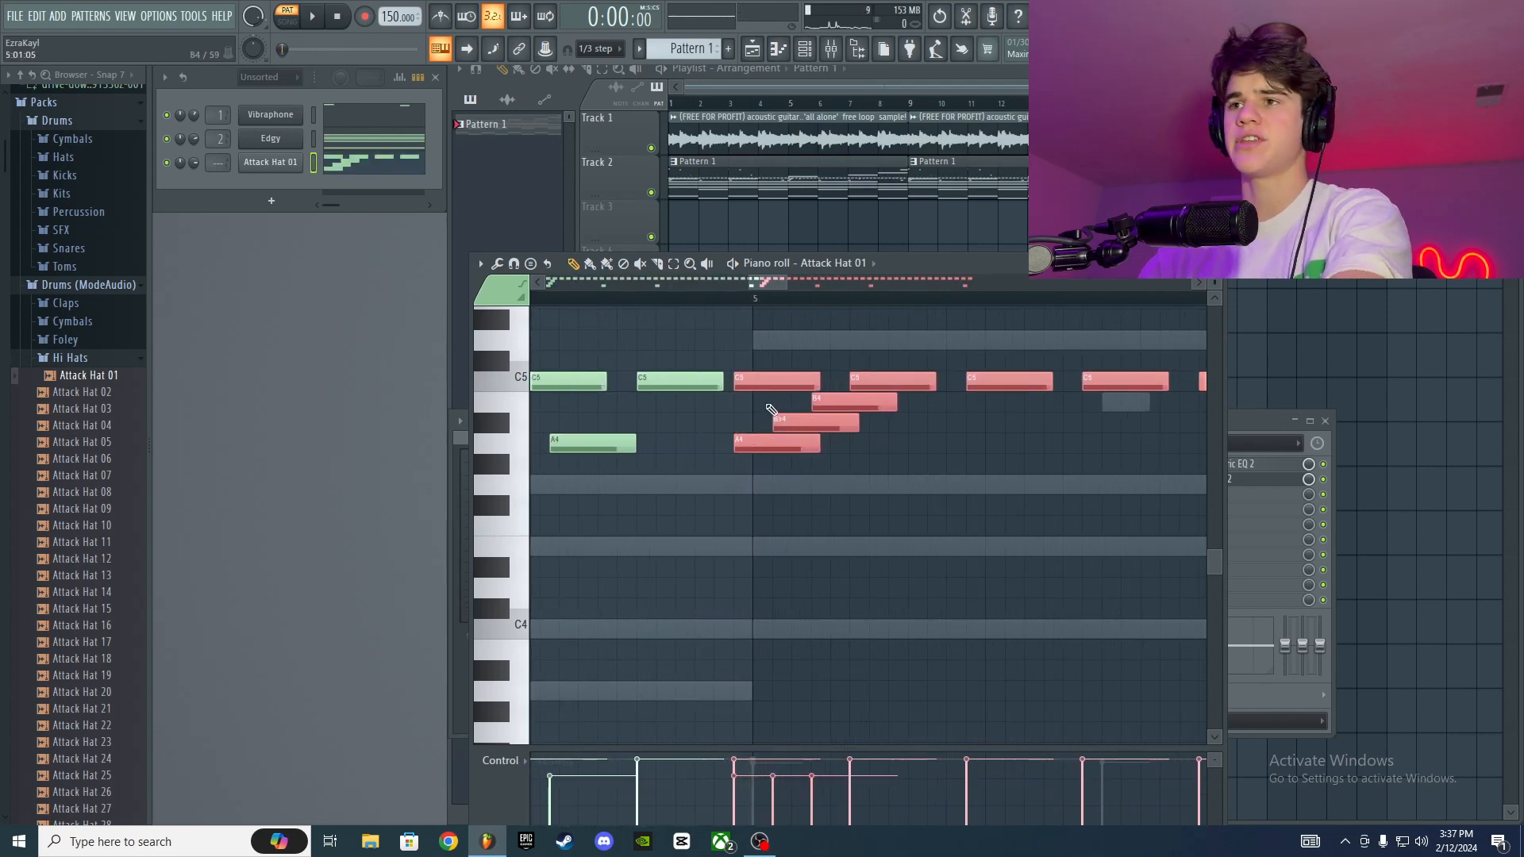
pyautogui.moveTo(759, 384); pyautogui.dragTo(778, 383)
pyautogui.scroll(-6, 798, 497)
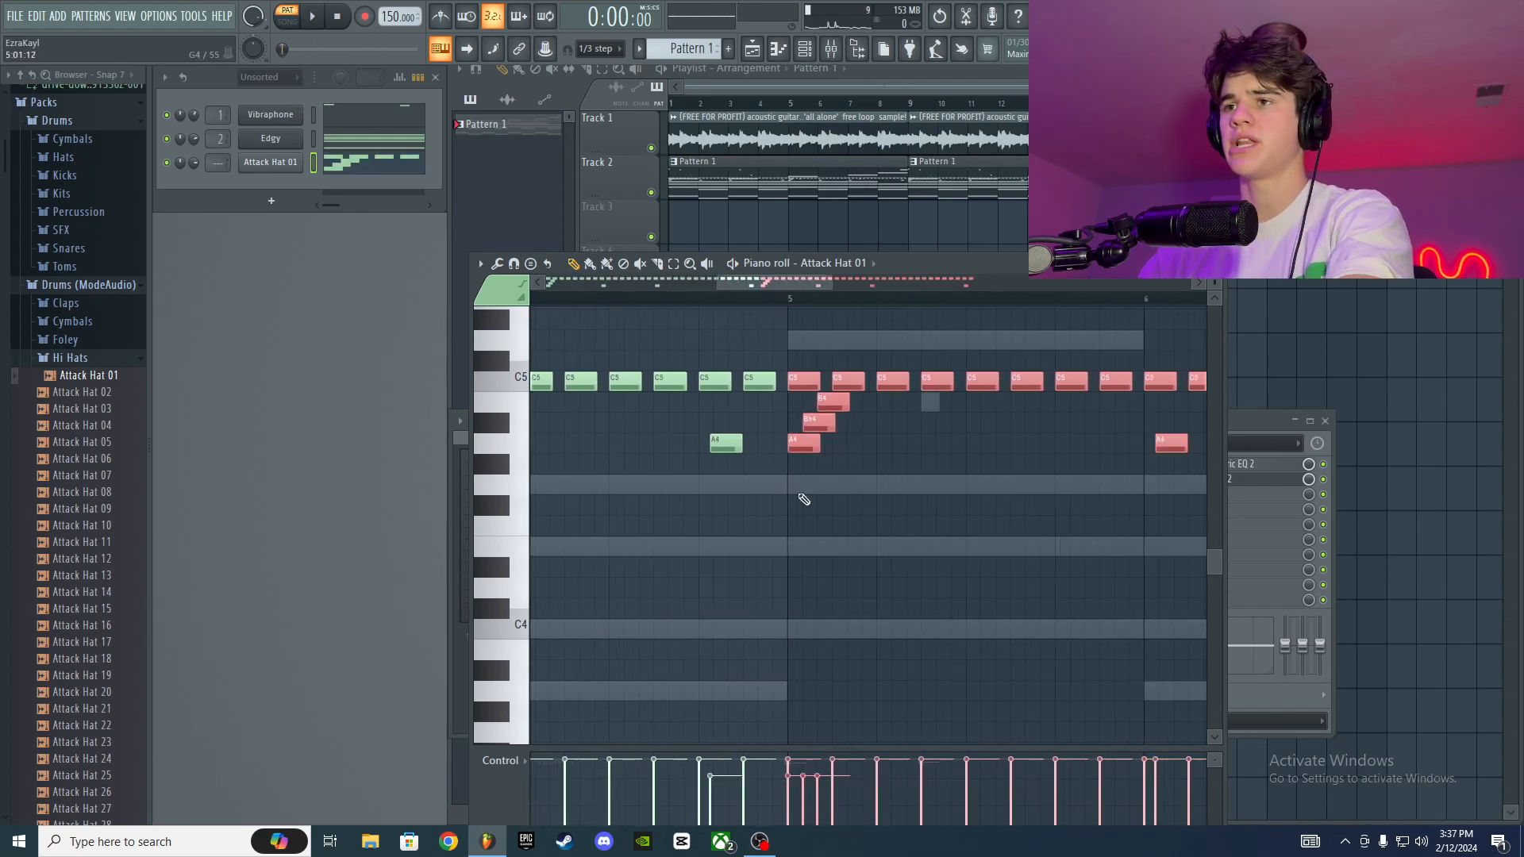
pyautogui.click(761, 321)
pyautogui.rightClick(762, 321)
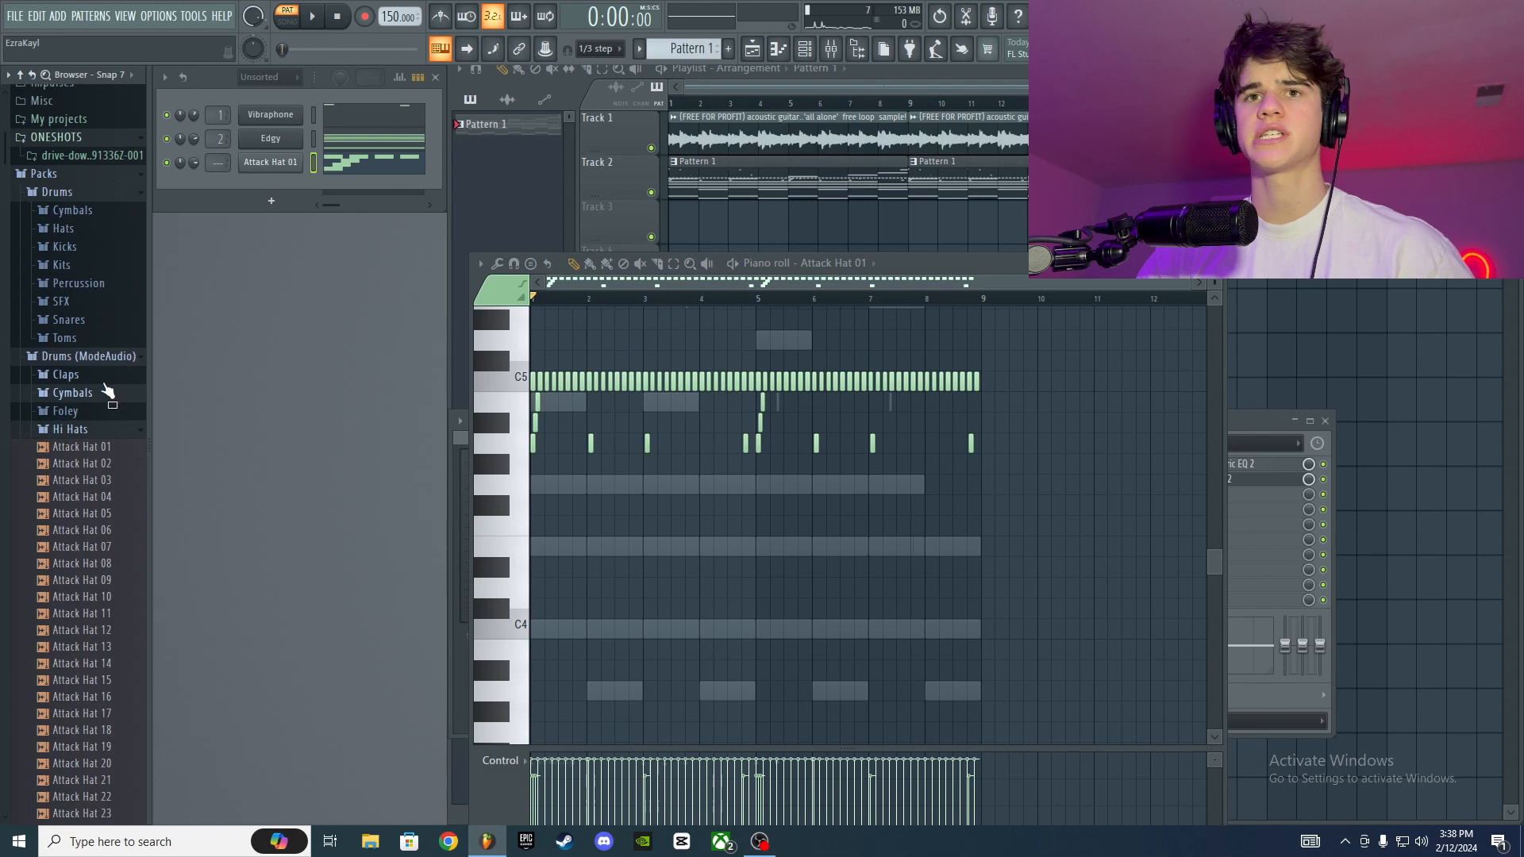
# Step: Add the Attack Clap 08 sample from the ModeAudio claps as a new channel below the hi-hat
pyautogui.click(101, 374)
pyautogui.click(97, 296)
pyautogui.click(97, 231)
pyautogui.moveTo(101, 238); pyautogui.dragTo(270, 199)
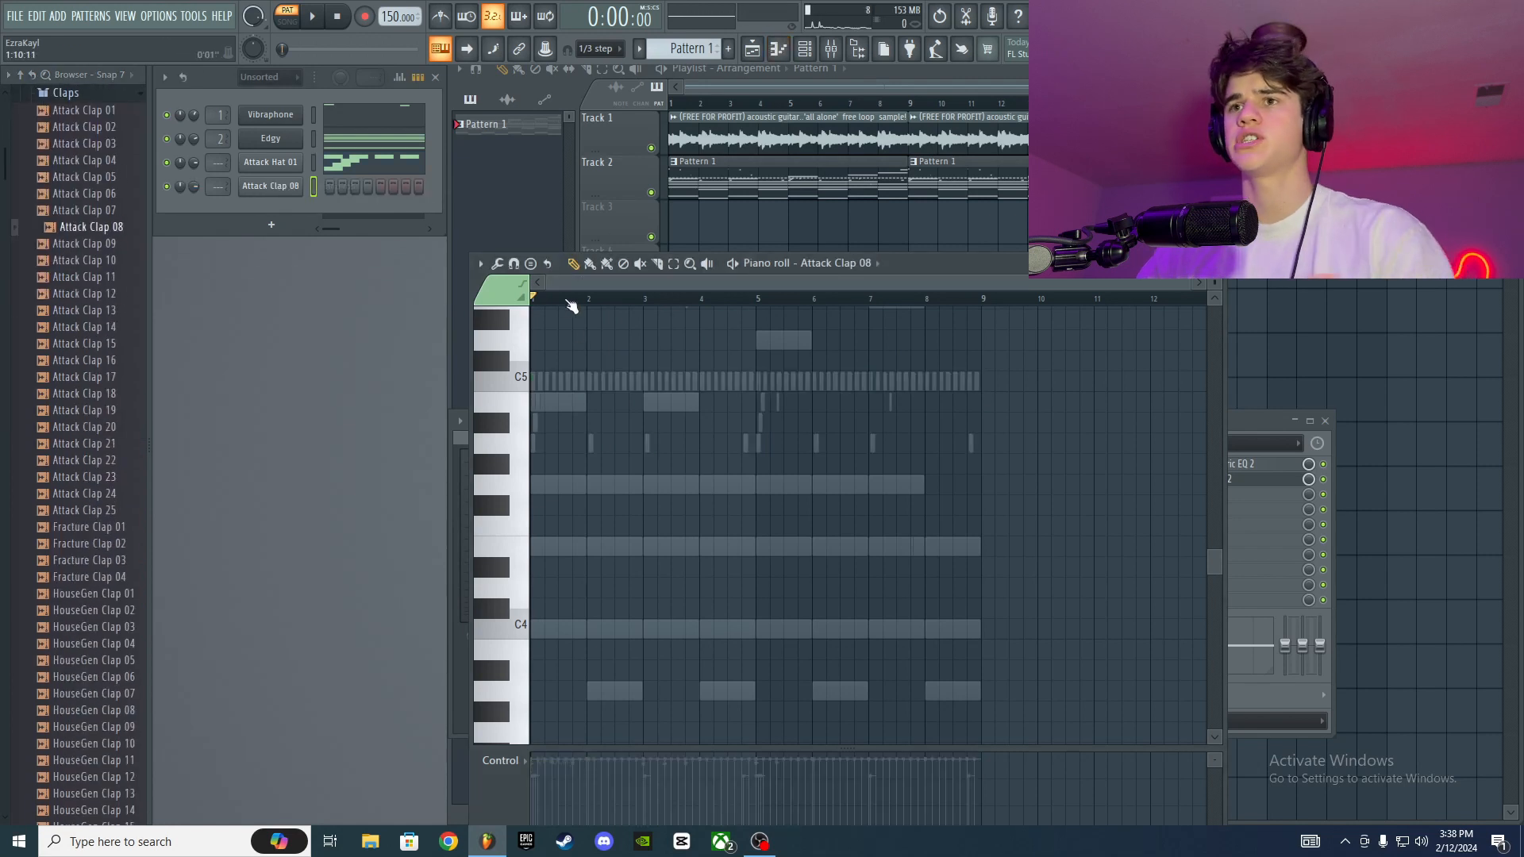
# Step: With line snap, place C#5 clap notes midway through bars 1 to 3 and late in bar 4, auditioning during playback
pyautogui.click(560, 361)
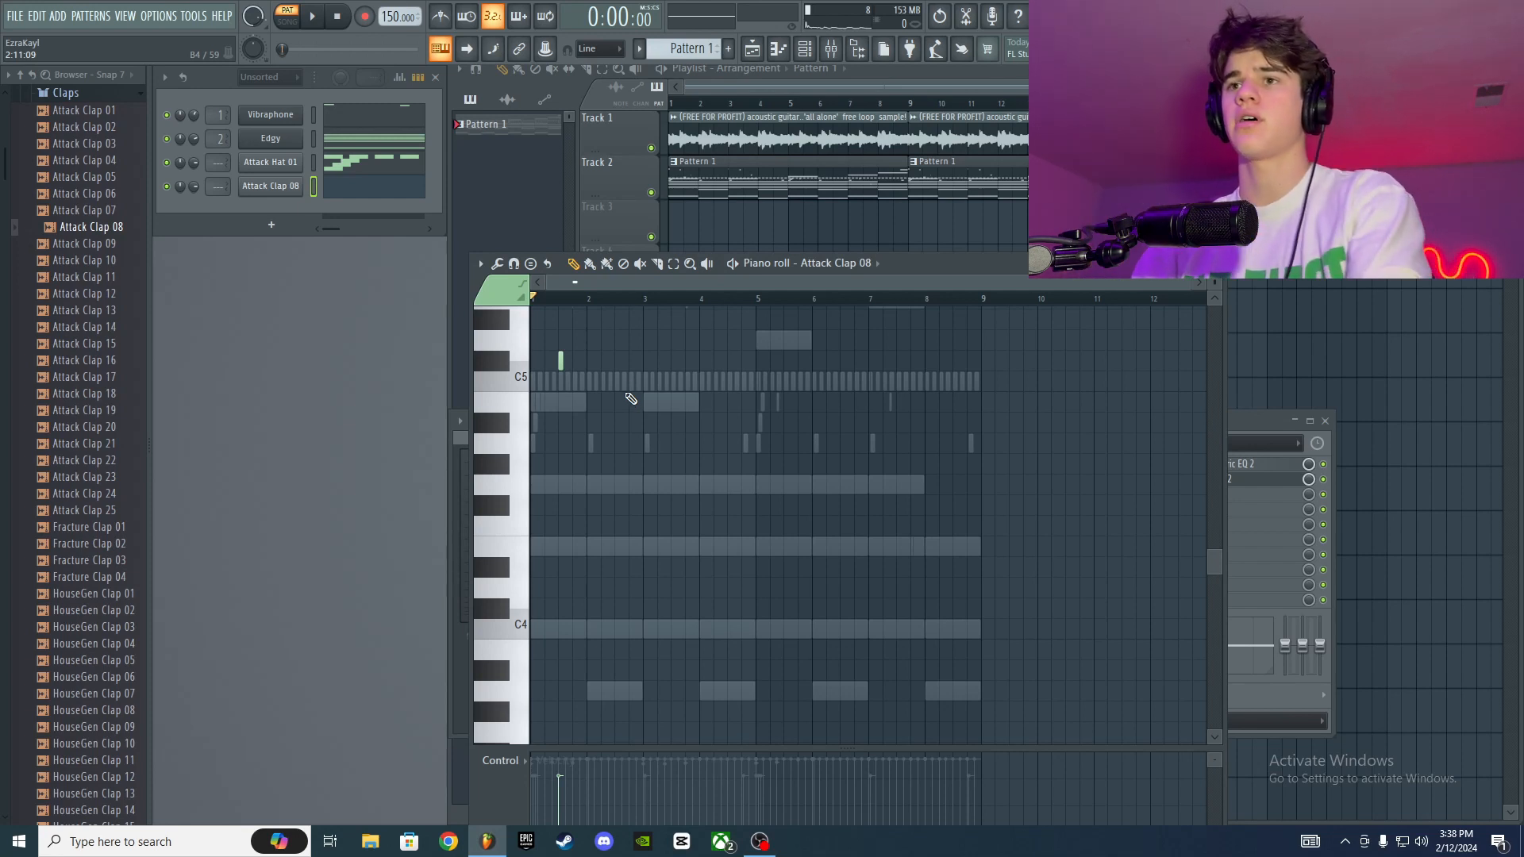
pyautogui.scroll(2, 641, 396)
pyautogui.press('space')
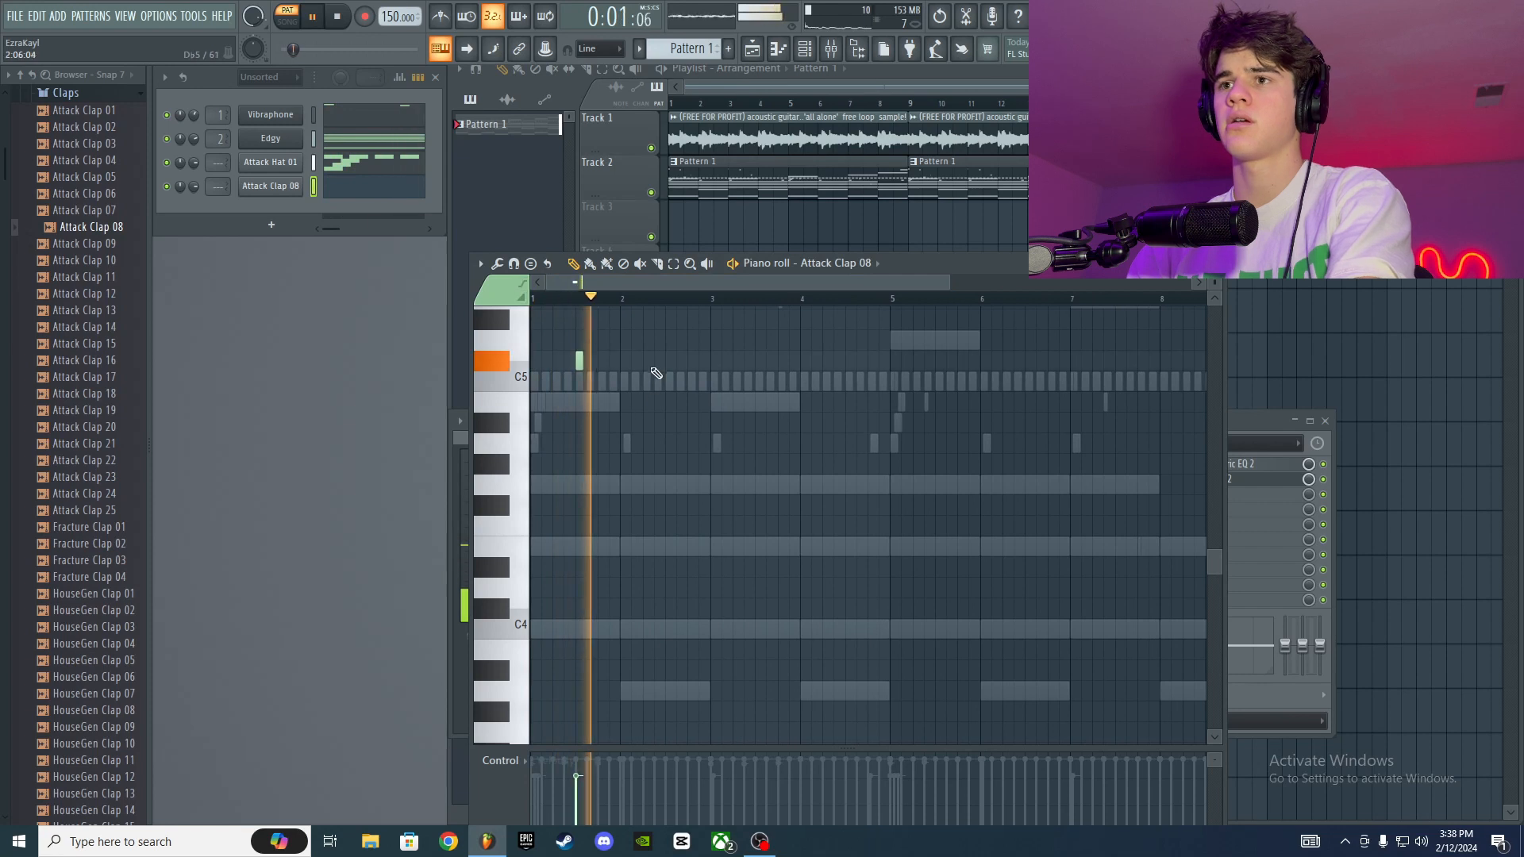
pyautogui.click(669, 361)
pyautogui.click(759, 361)
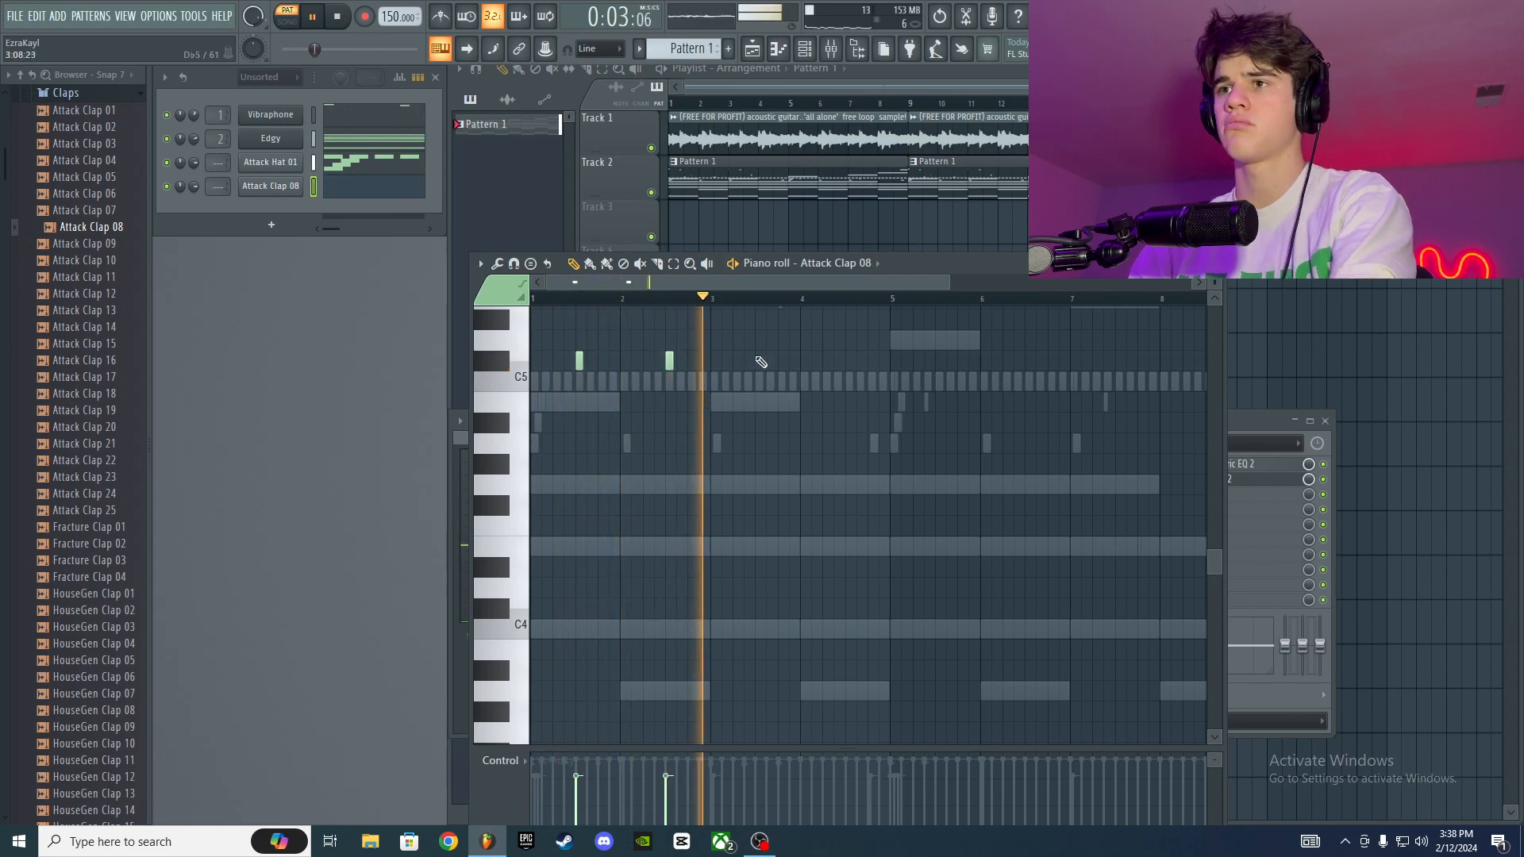
pyautogui.click(870, 367)
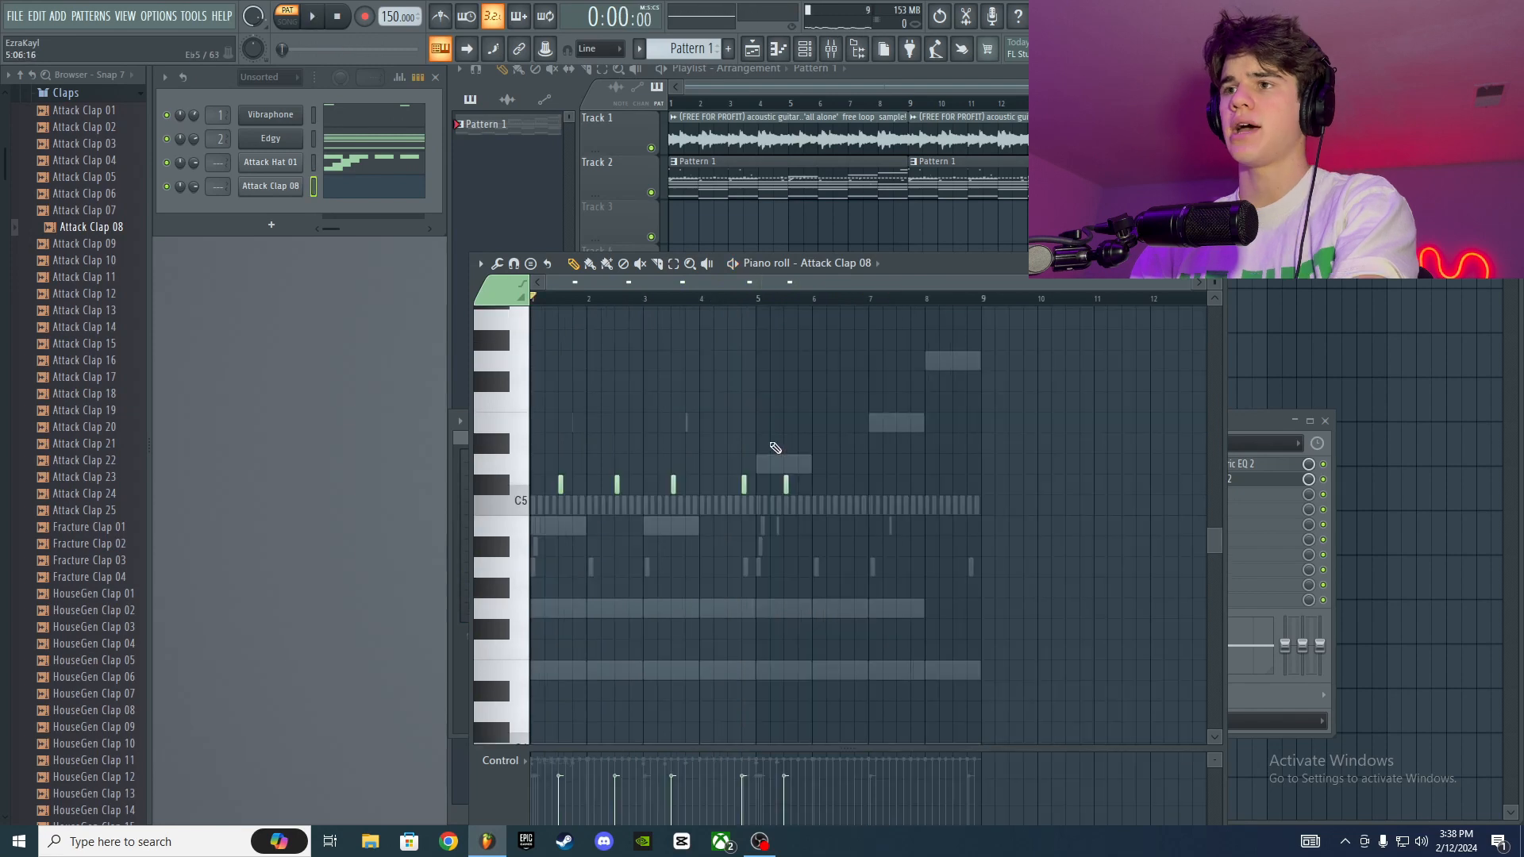
# Step: Add C#5 clap notes midway through each of bars 5 to 8 and play the pattern from bar 3
pyautogui.scroll(3, 776, 445)
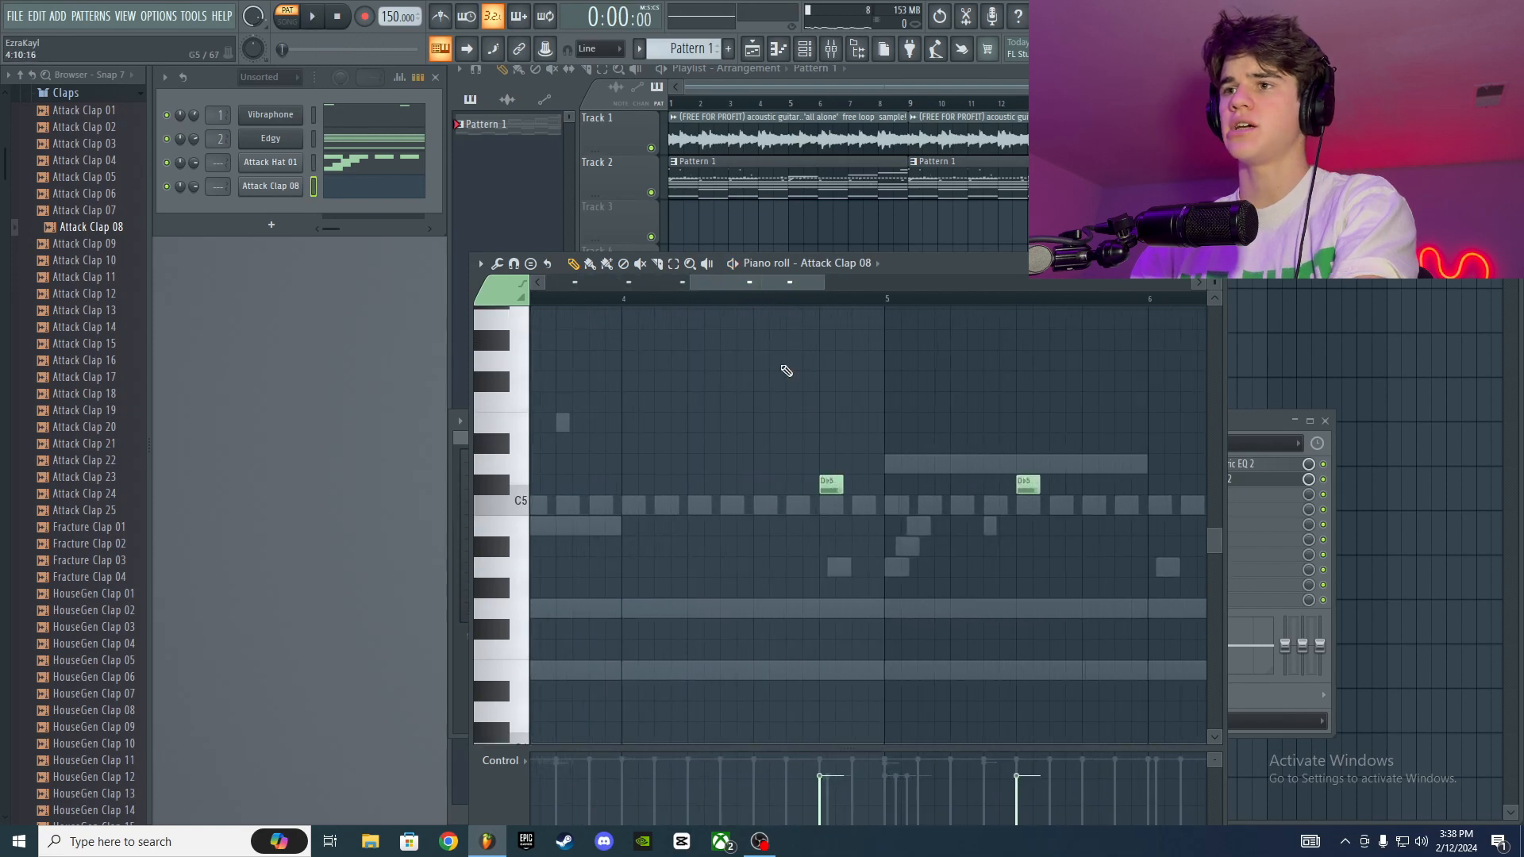
pyautogui.moveTo(731, 283); pyautogui.dragTo(568, 281)
pyautogui.moveTo(681, 283); pyautogui.dragTo(980, 306)
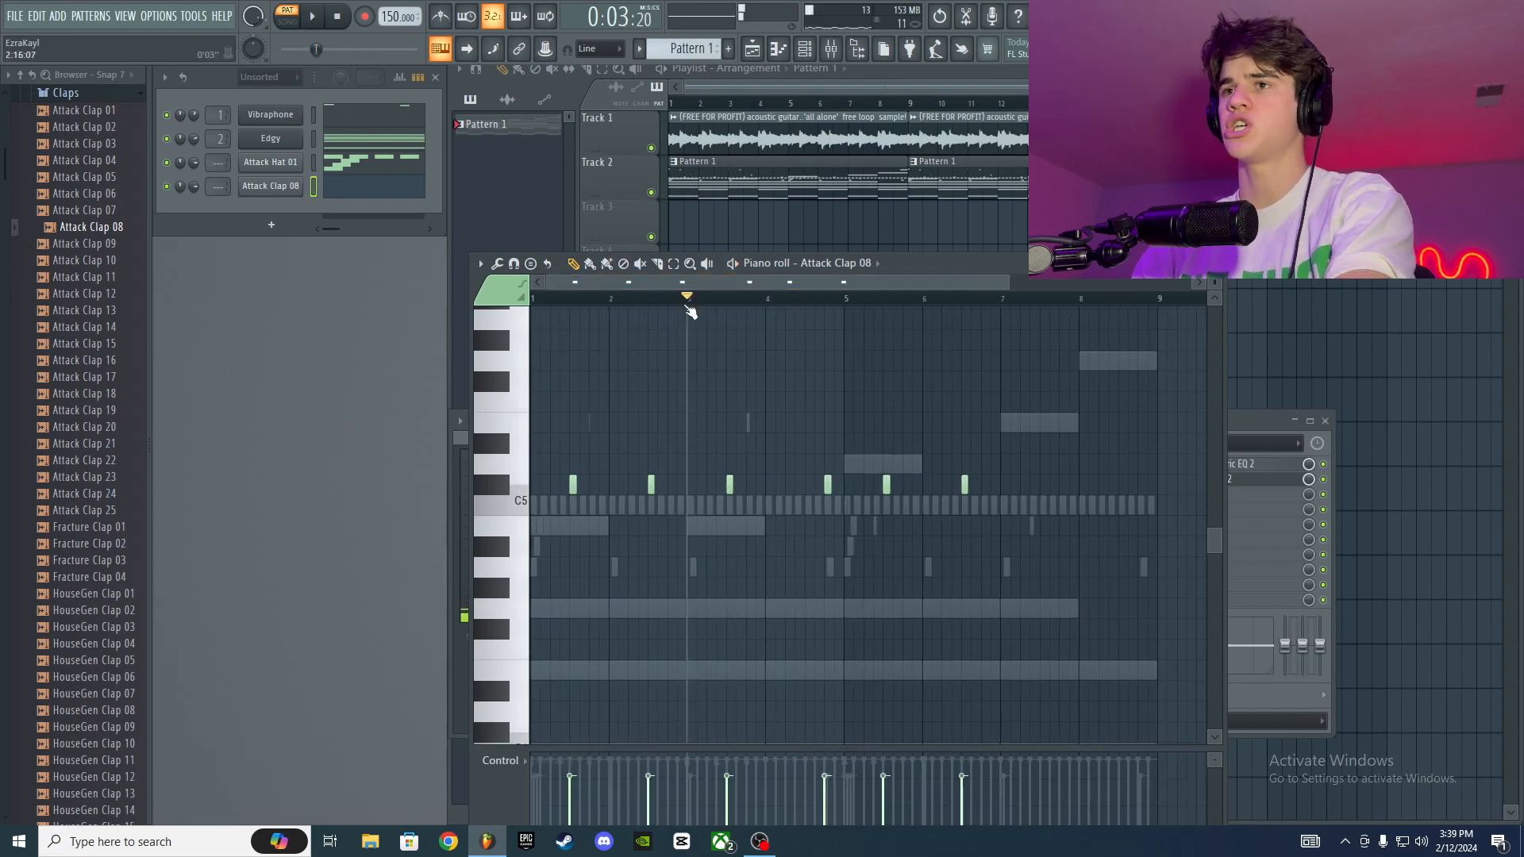
pyautogui.click(692, 299)
pyautogui.press('space')
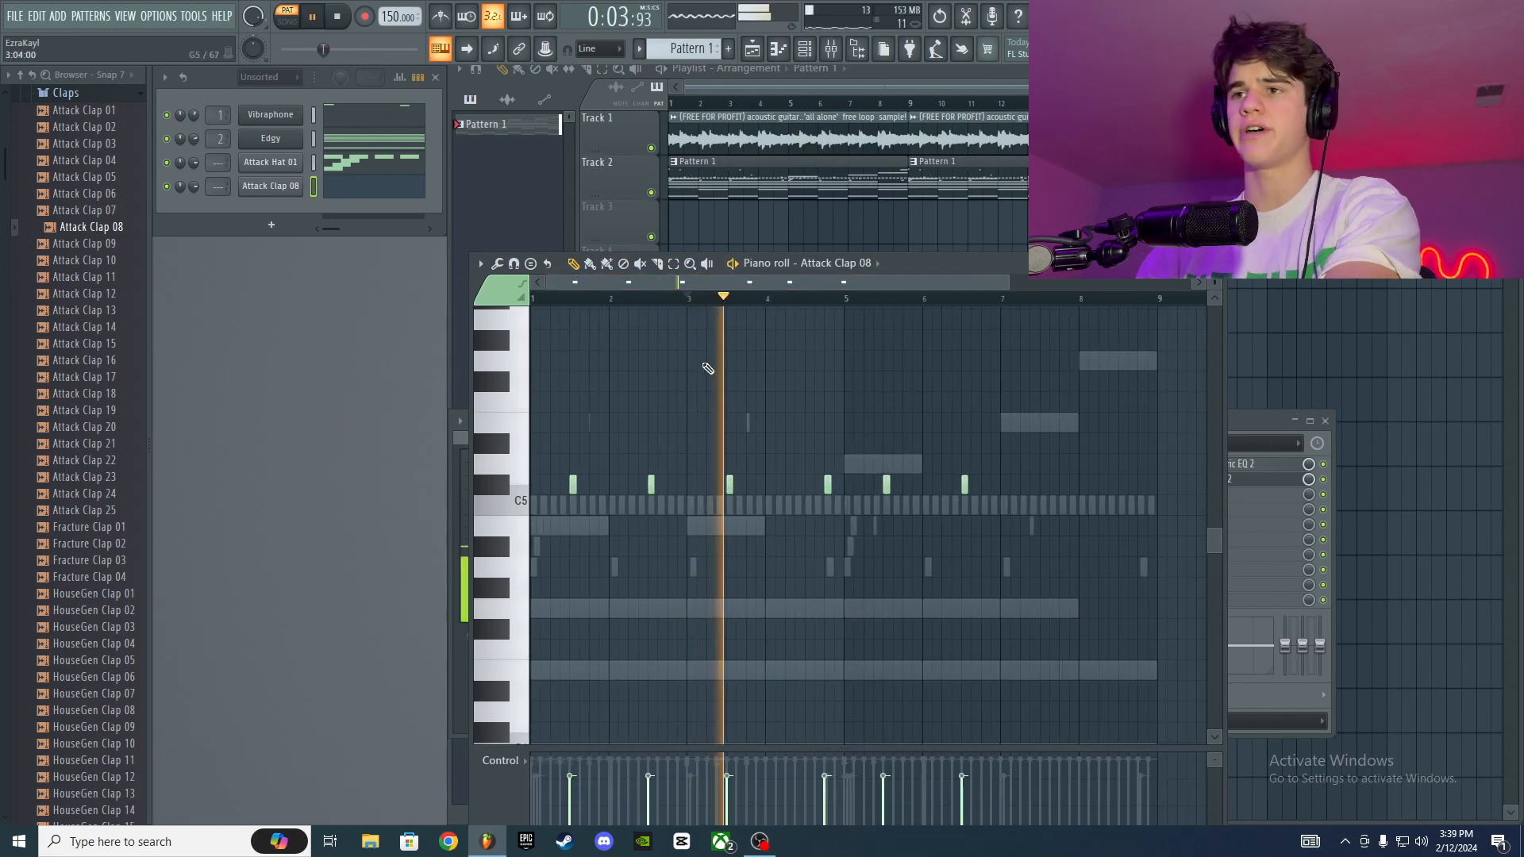
pyautogui.scroll(2, 702, 515)
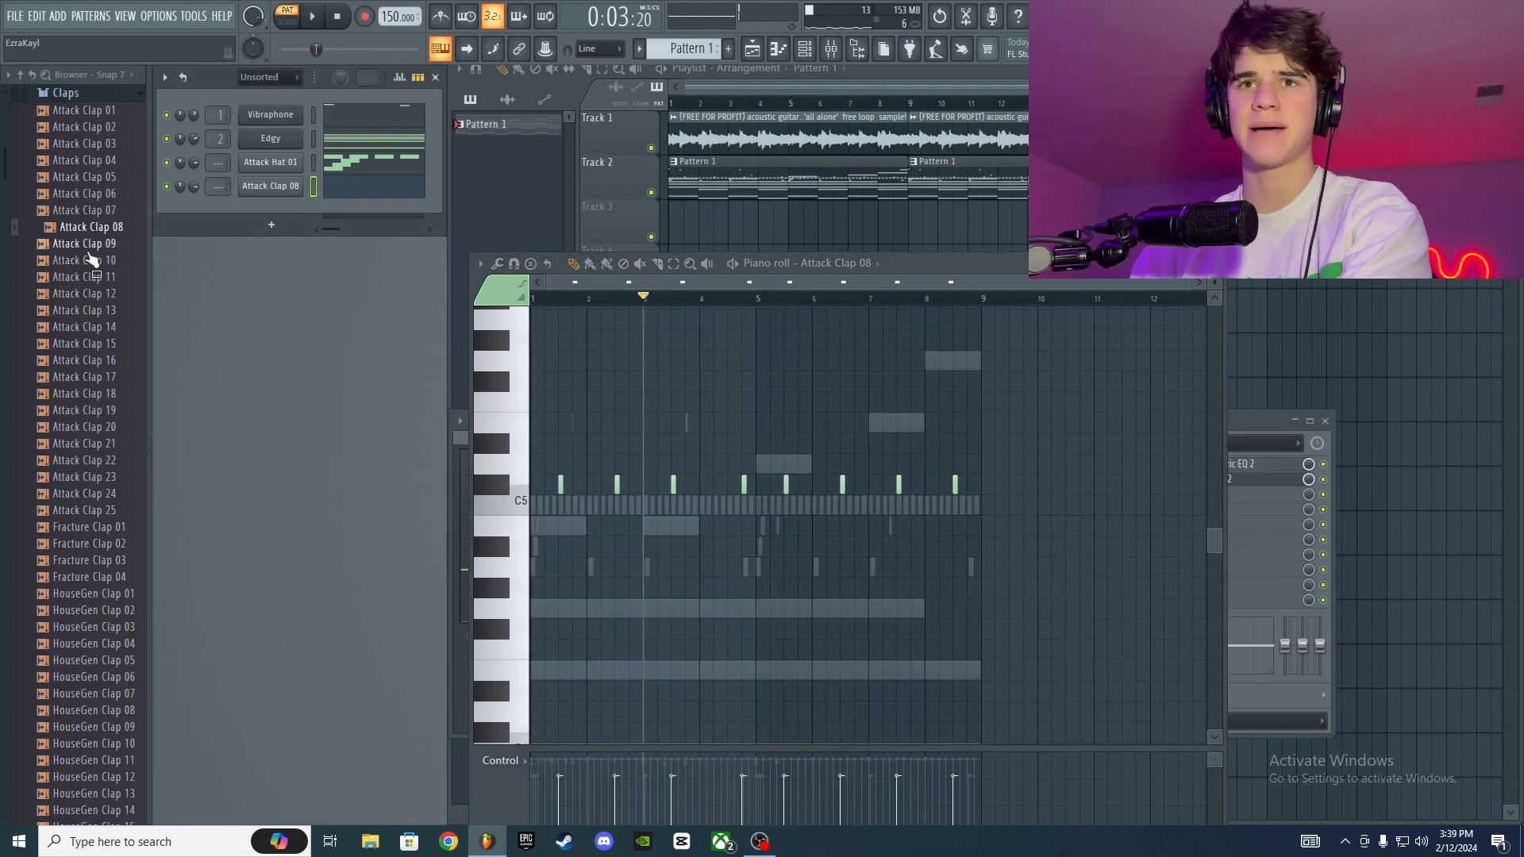
# Step: Audition the neighbouring Attack Clap samples and replace the clap channel's sound with Attack Clap 10
pyautogui.click(89, 248)
pyautogui.click(107, 263)
pyautogui.click(108, 280)
pyautogui.click(107, 260)
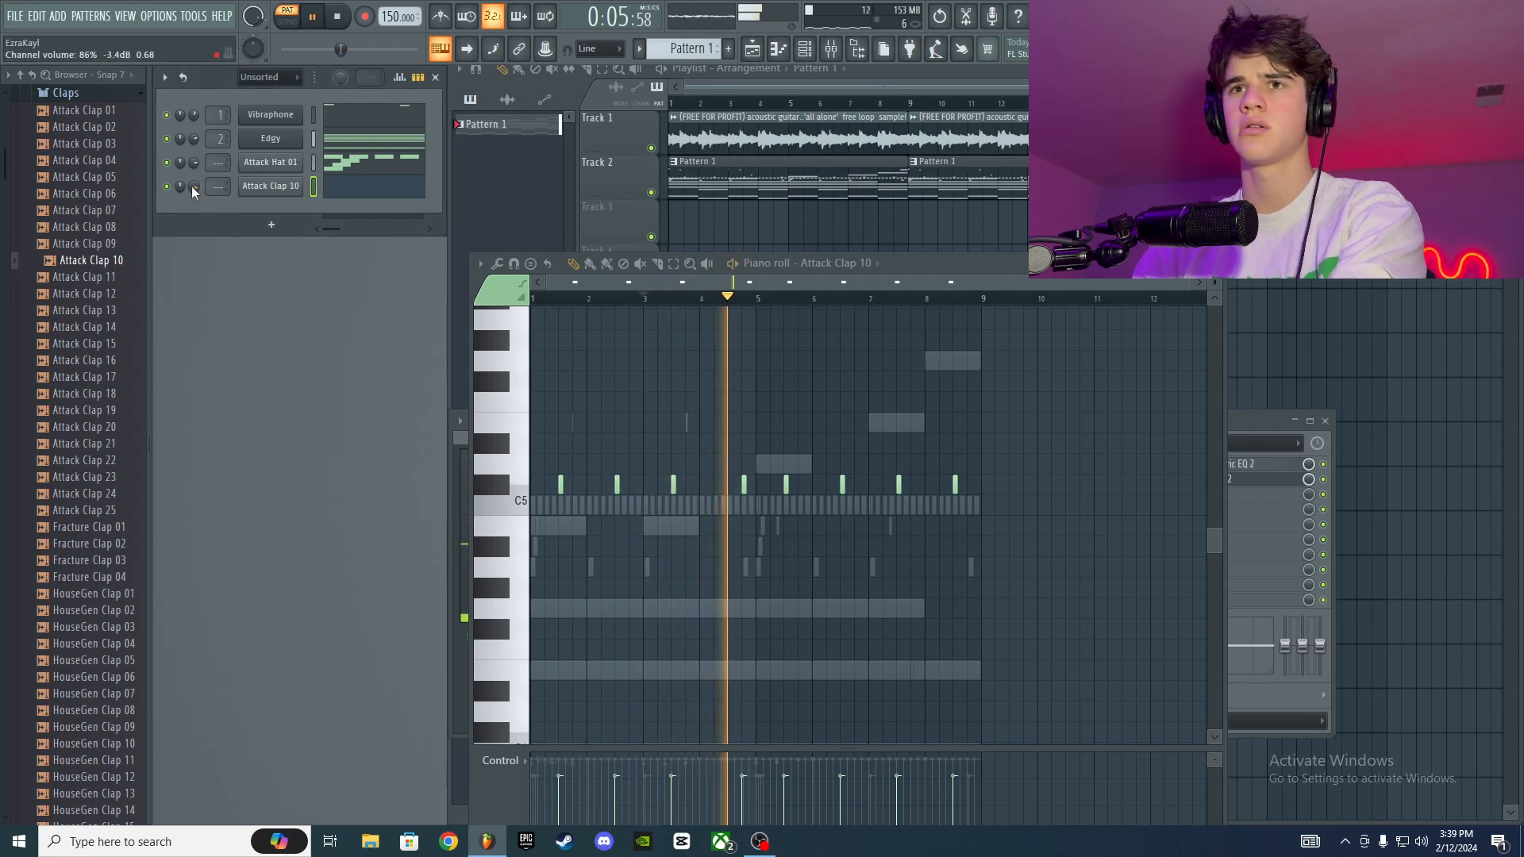
pyautogui.press('space')
# Step: Add the Attack Kick 22 sample from the ModeAudio kicks as a new channel below the clap and open its piano roll
pyautogui.scroll(4, 73, 284)
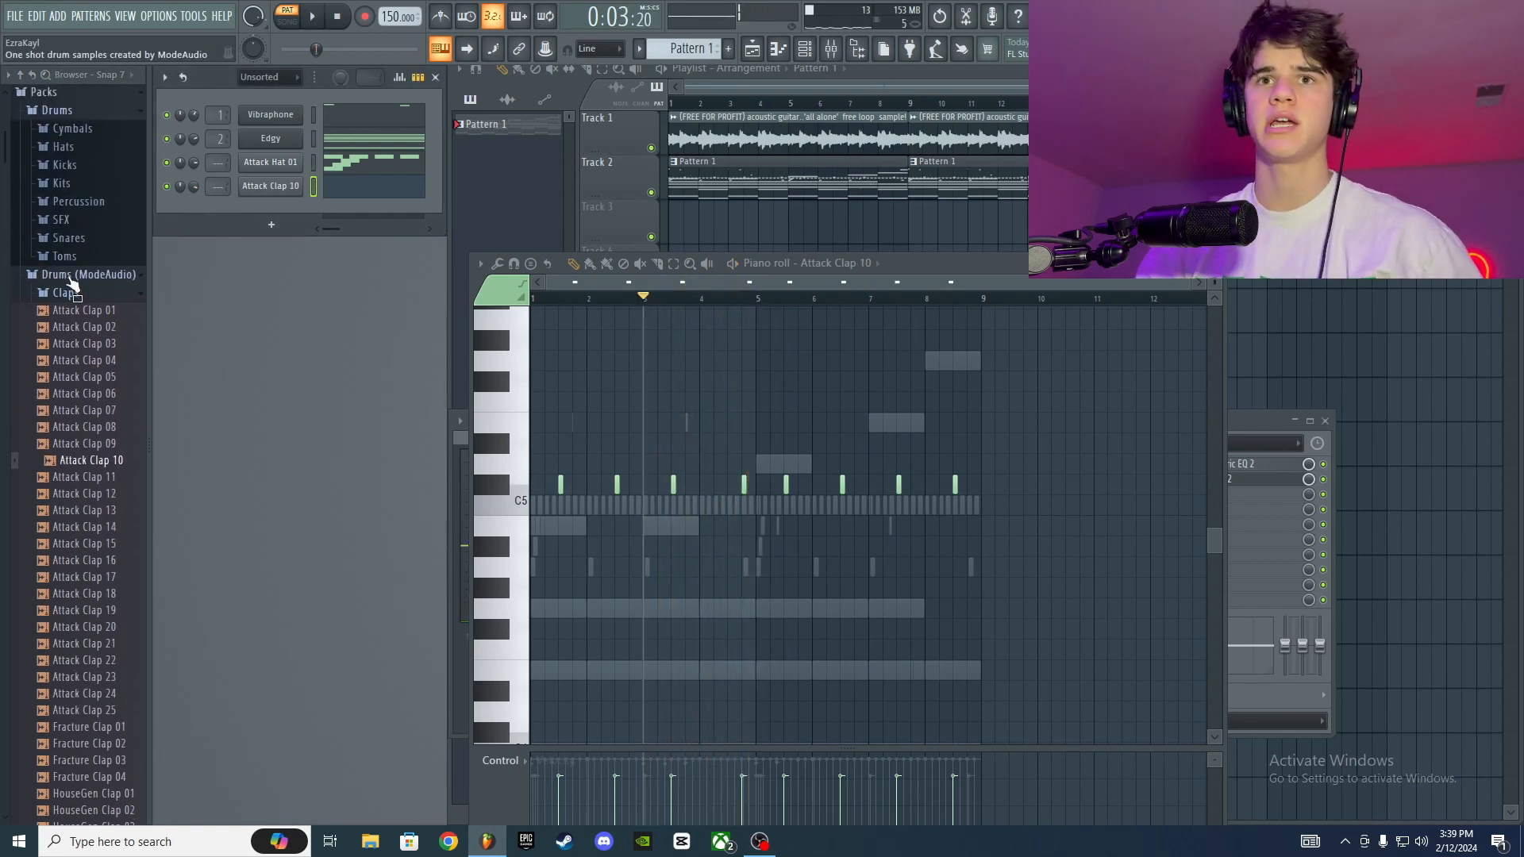
pyautogui.click(71, 284)
pyautogui.click(84, 427)
pyautogui.click(112, 300)
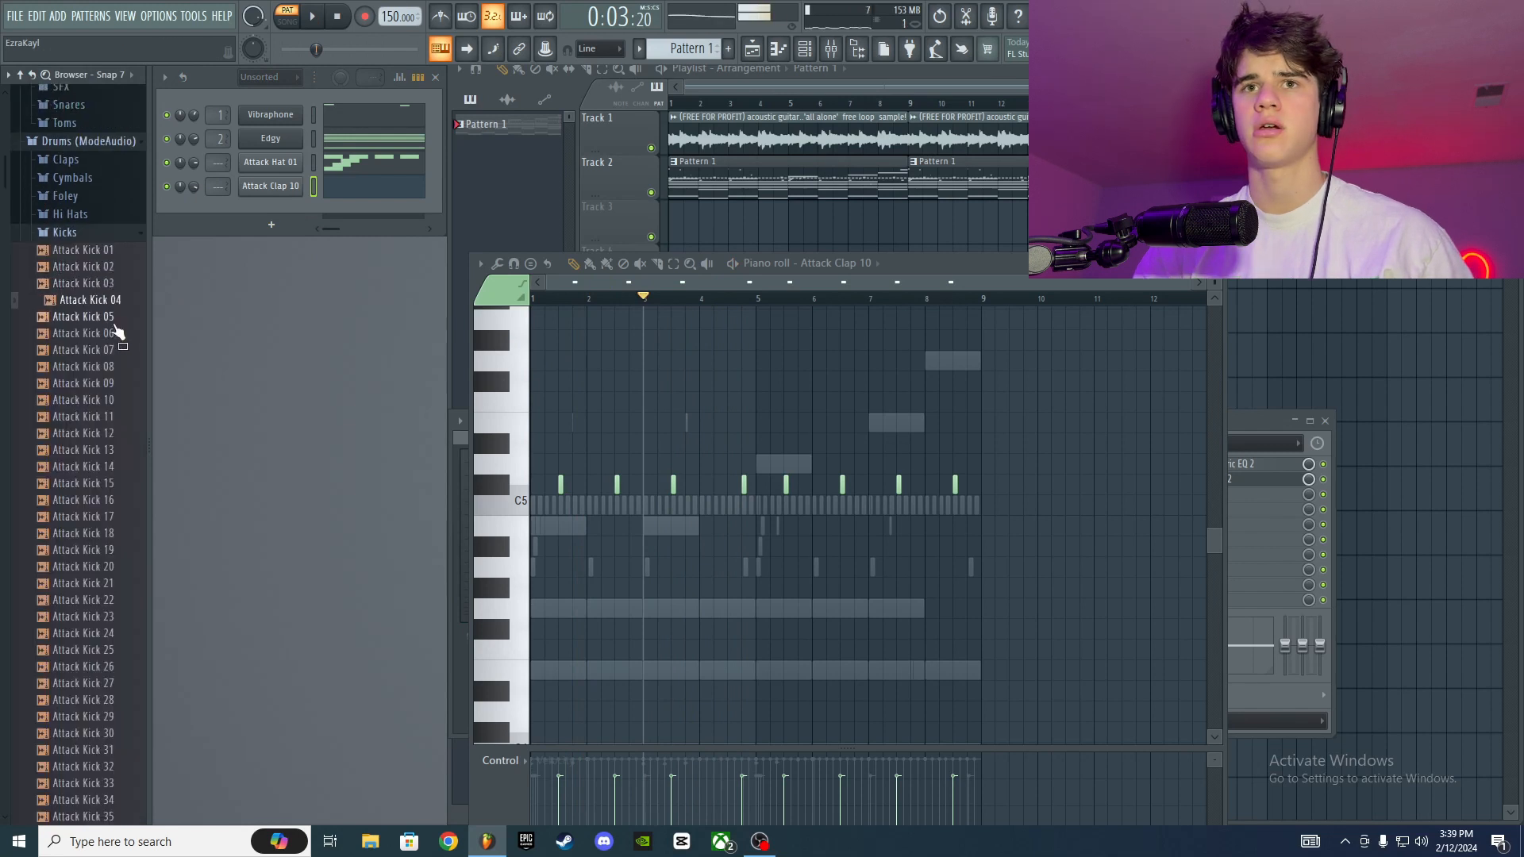
pyautogui.moveTo(89, 600); pyautogui.dragTo(291, 225)
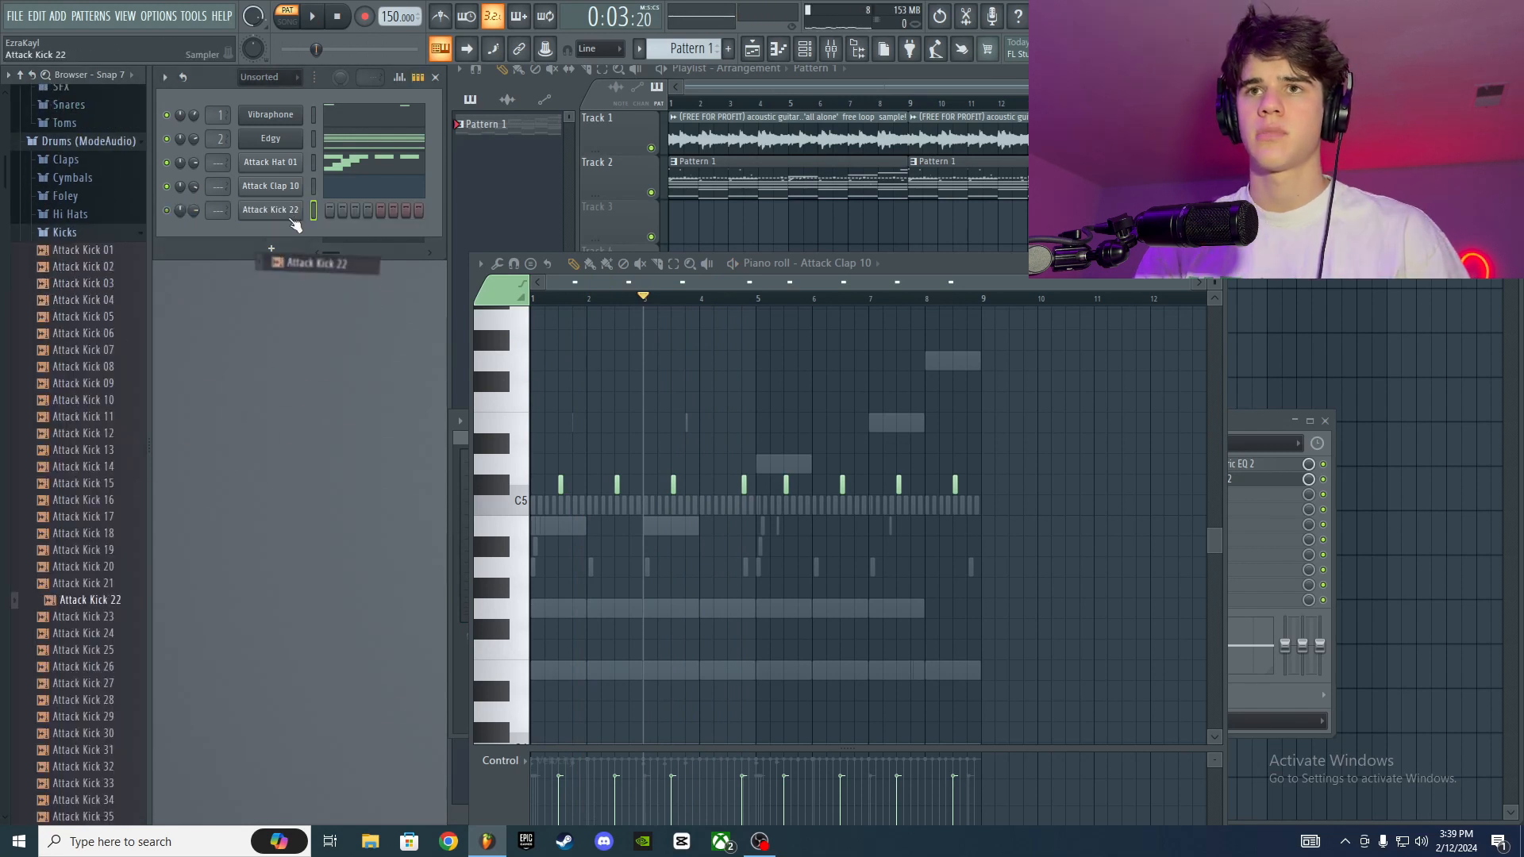
pyautogui.rightClick(297, 210)
pyautogui.click(349, 211)
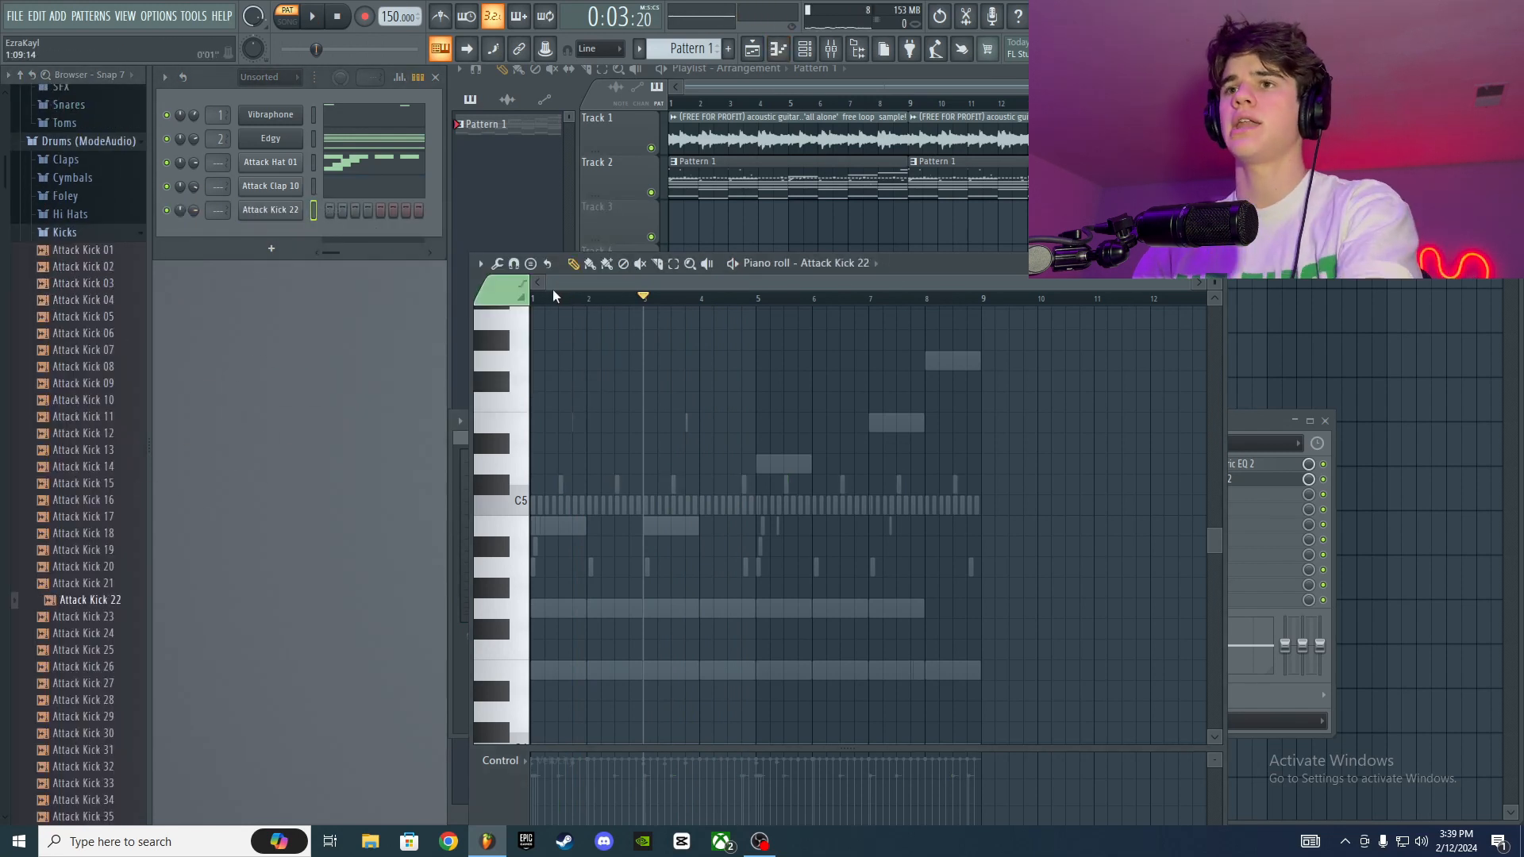
# Step: Record a live kick pattern, mainly on C5, across bars 1 to 8 and play it back
pyautogui.moveTo(556, 297); pyautogui.dragTo(532, 298)
pyautogui.scroll(3, 605, 436)
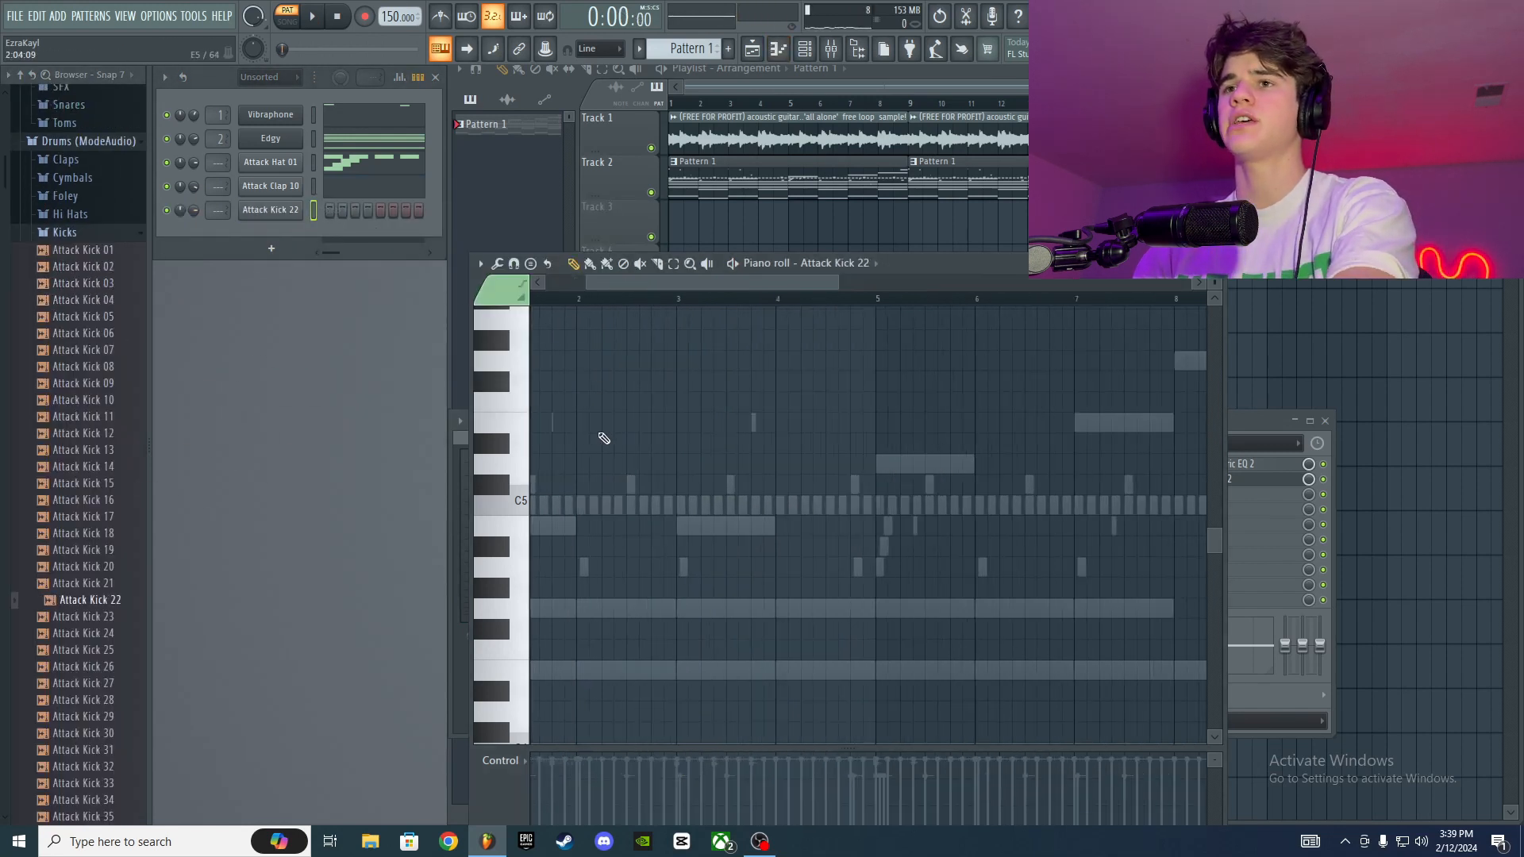
pyautogui.click(767, 853)
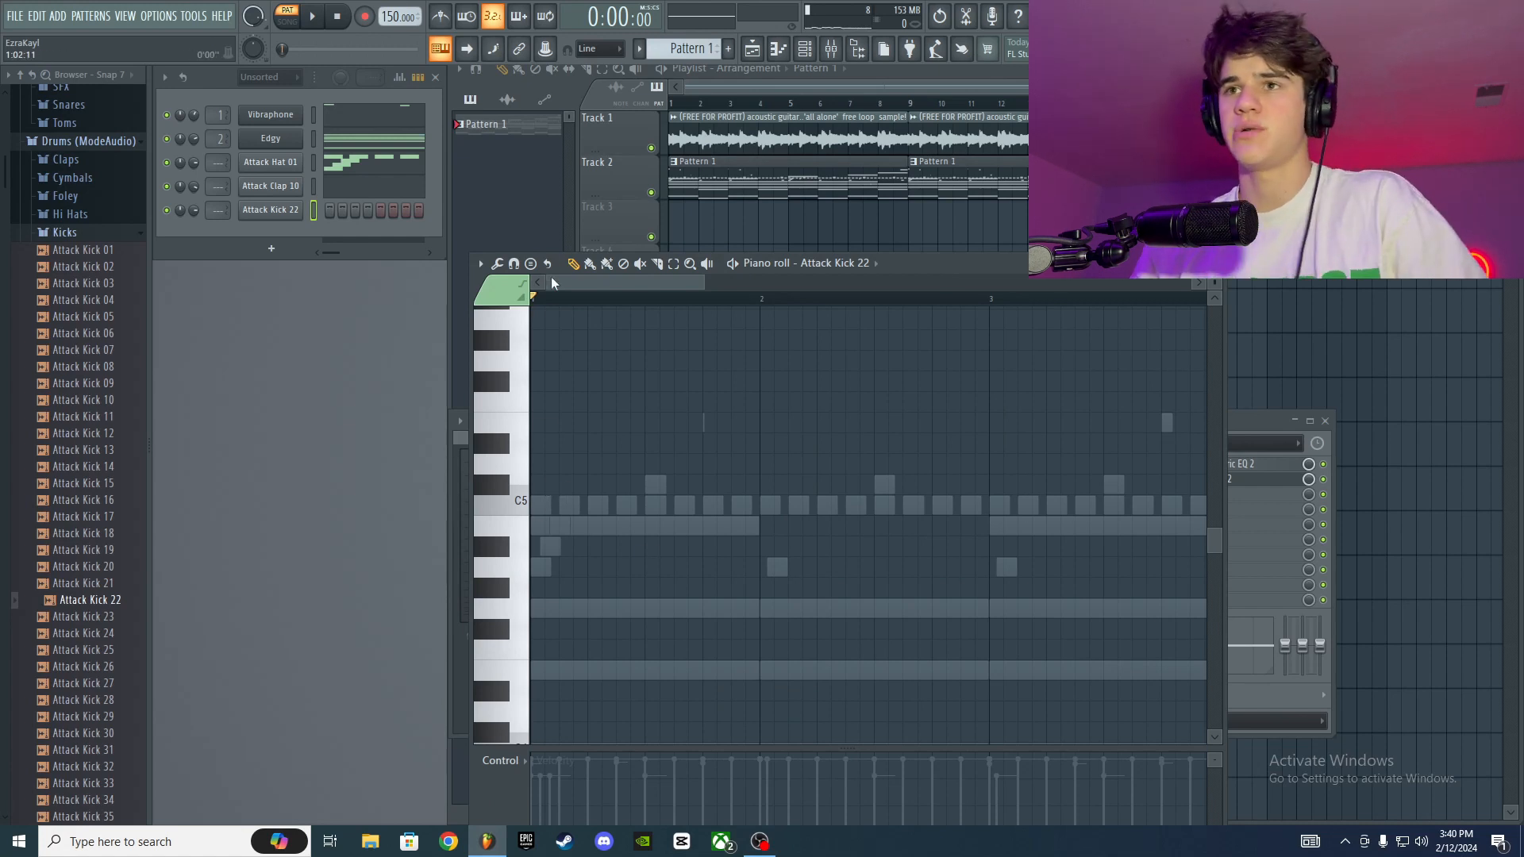
pyautogui.moveTo(706, 282); pyautogui.dragTo(579, 305)
pyautogui.press('space')
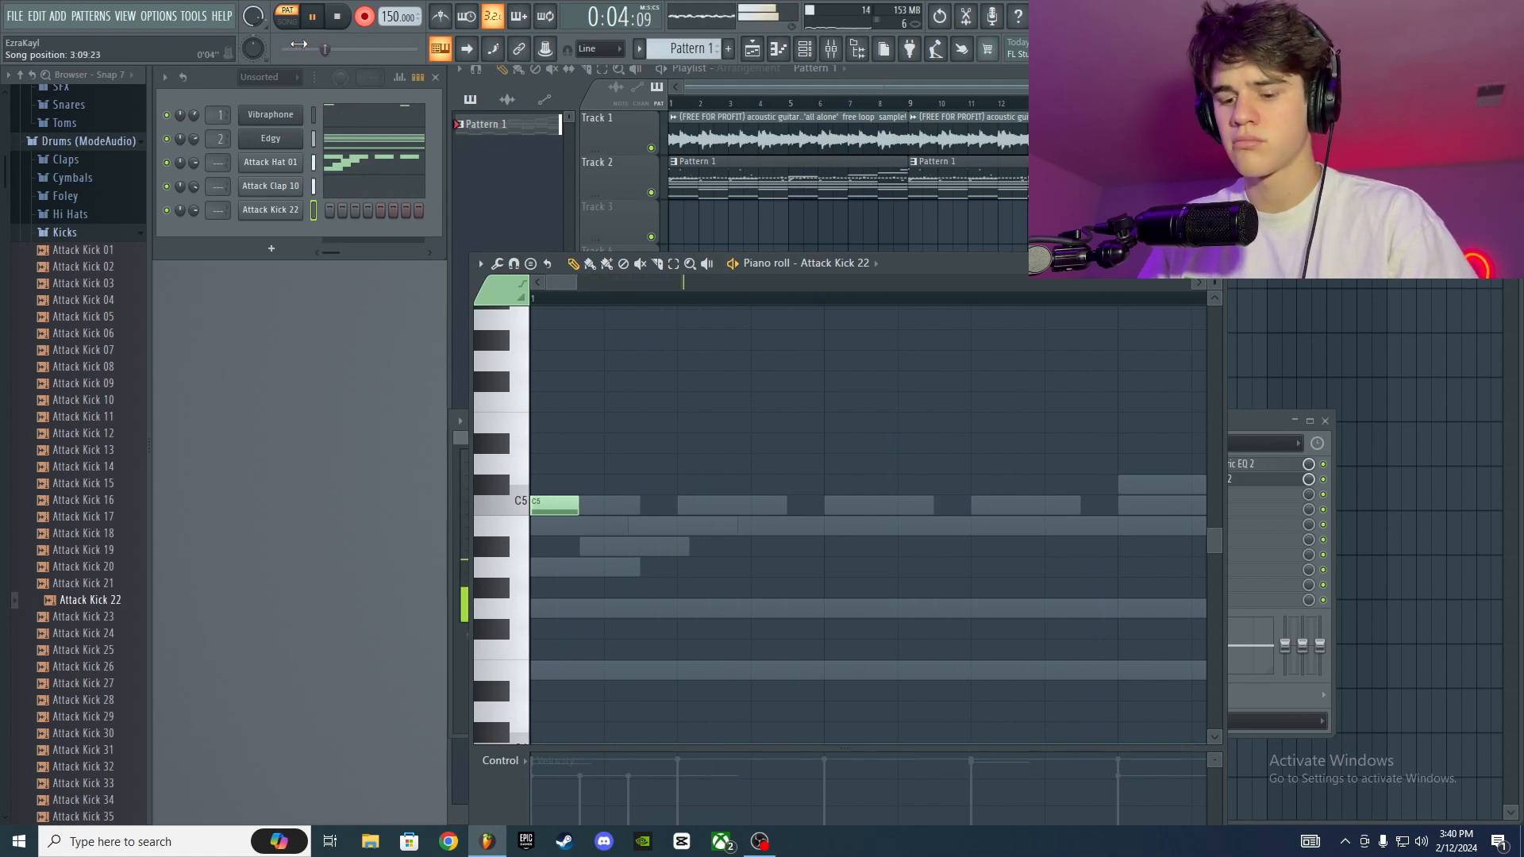
pyautogui.press('space')
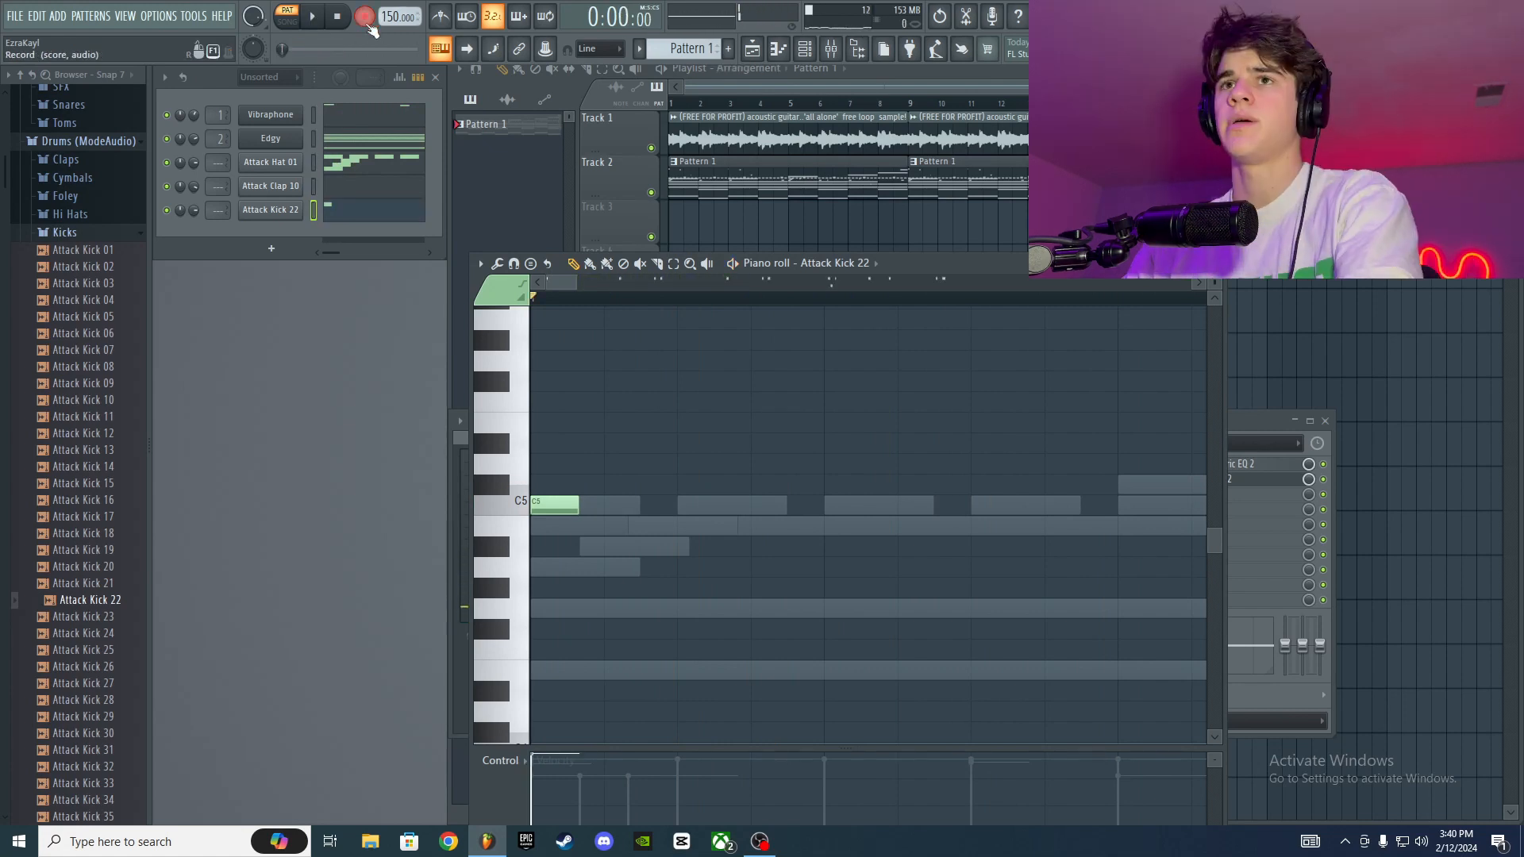
pyautogui.scroll(-8, 789, 476)
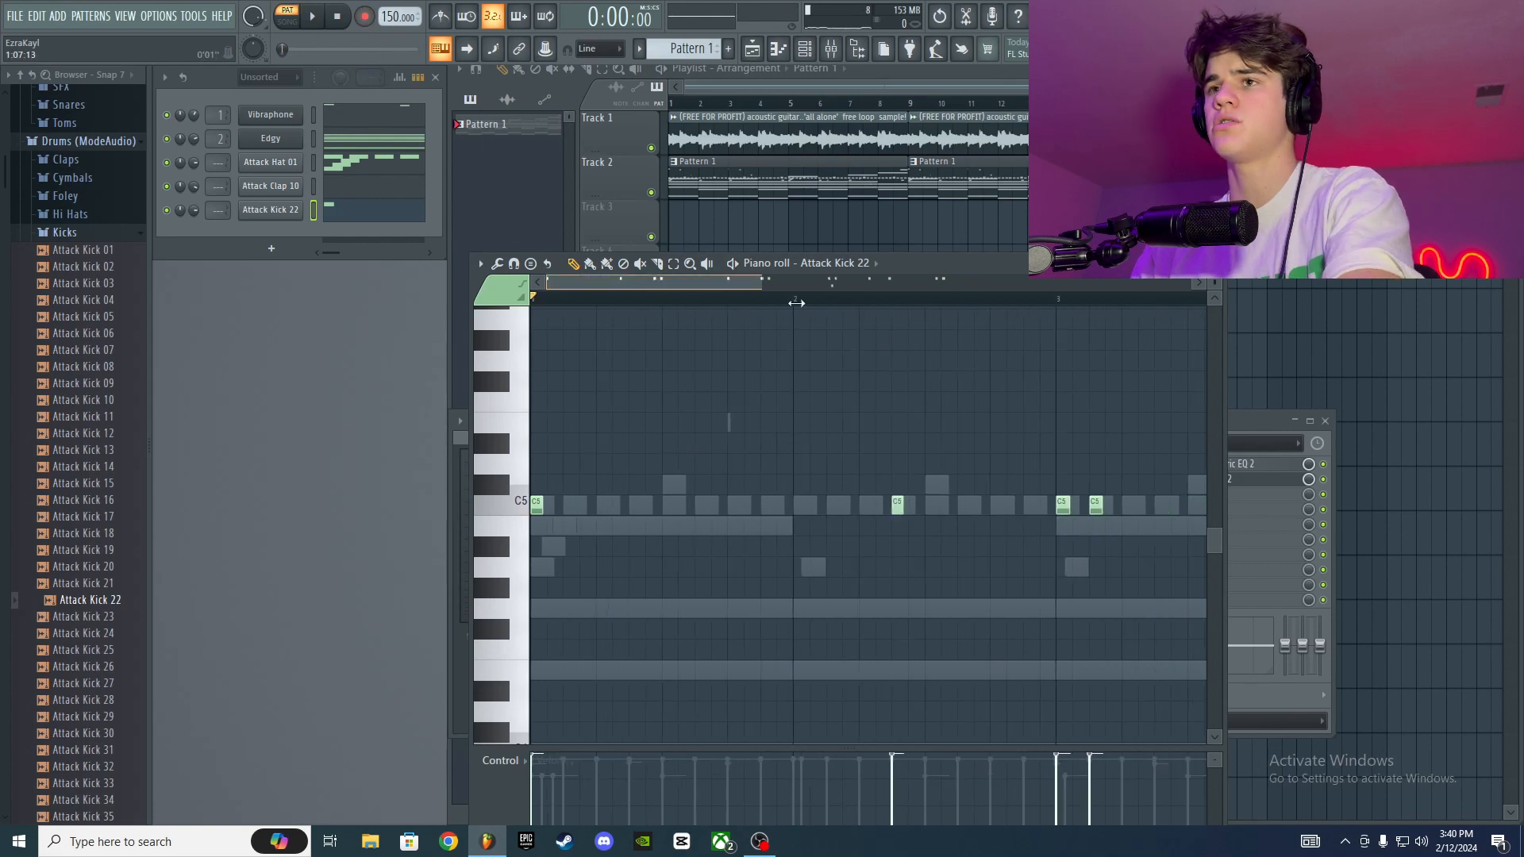
pyautogui.press('space')
pyautogui.scroll(3, 667, 330)
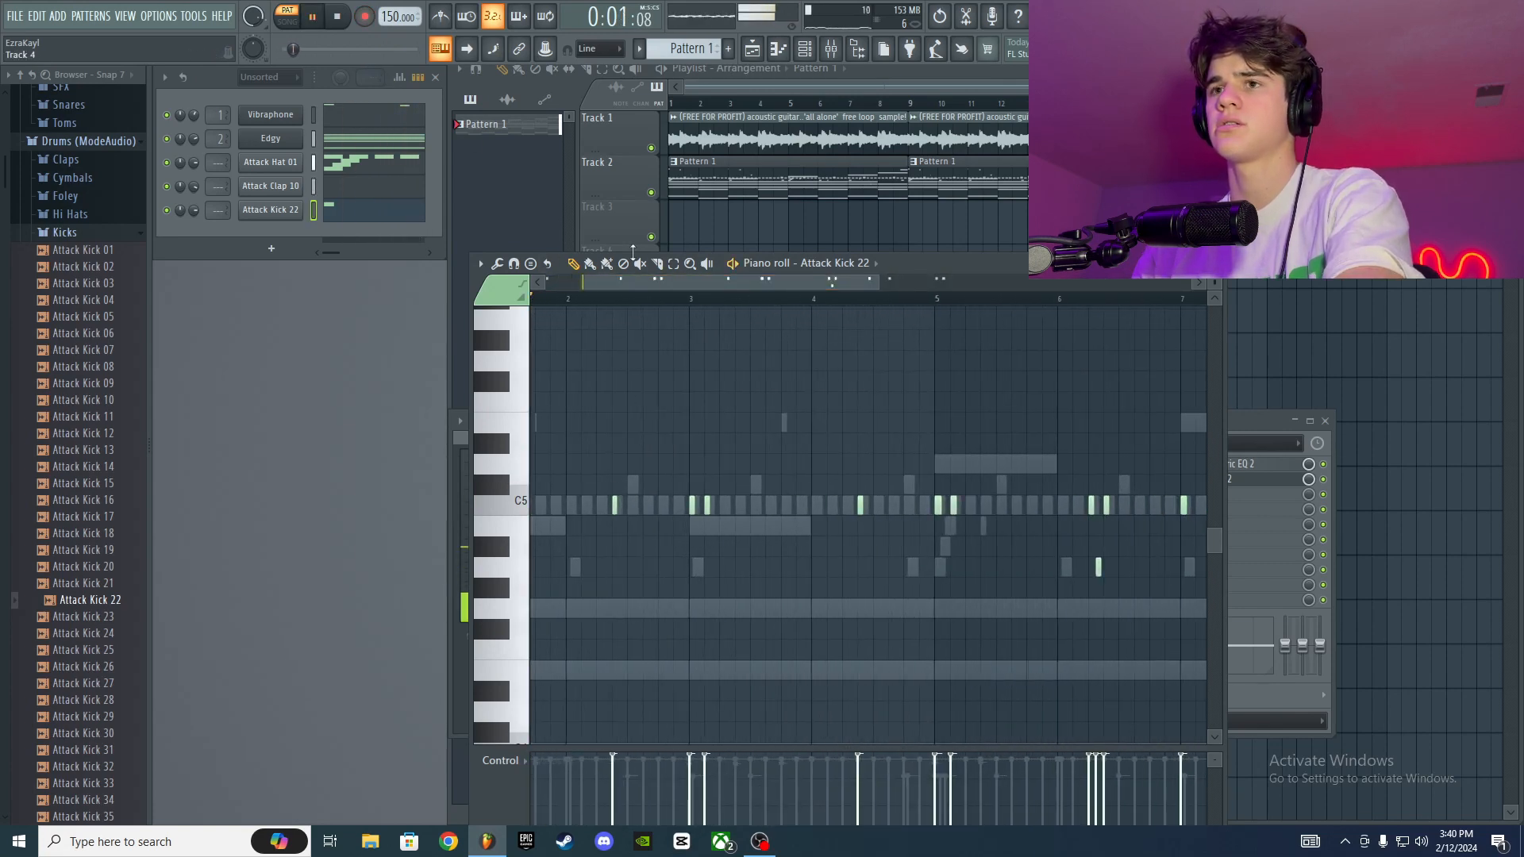
pyautogui.scroll(2, 694, 555)
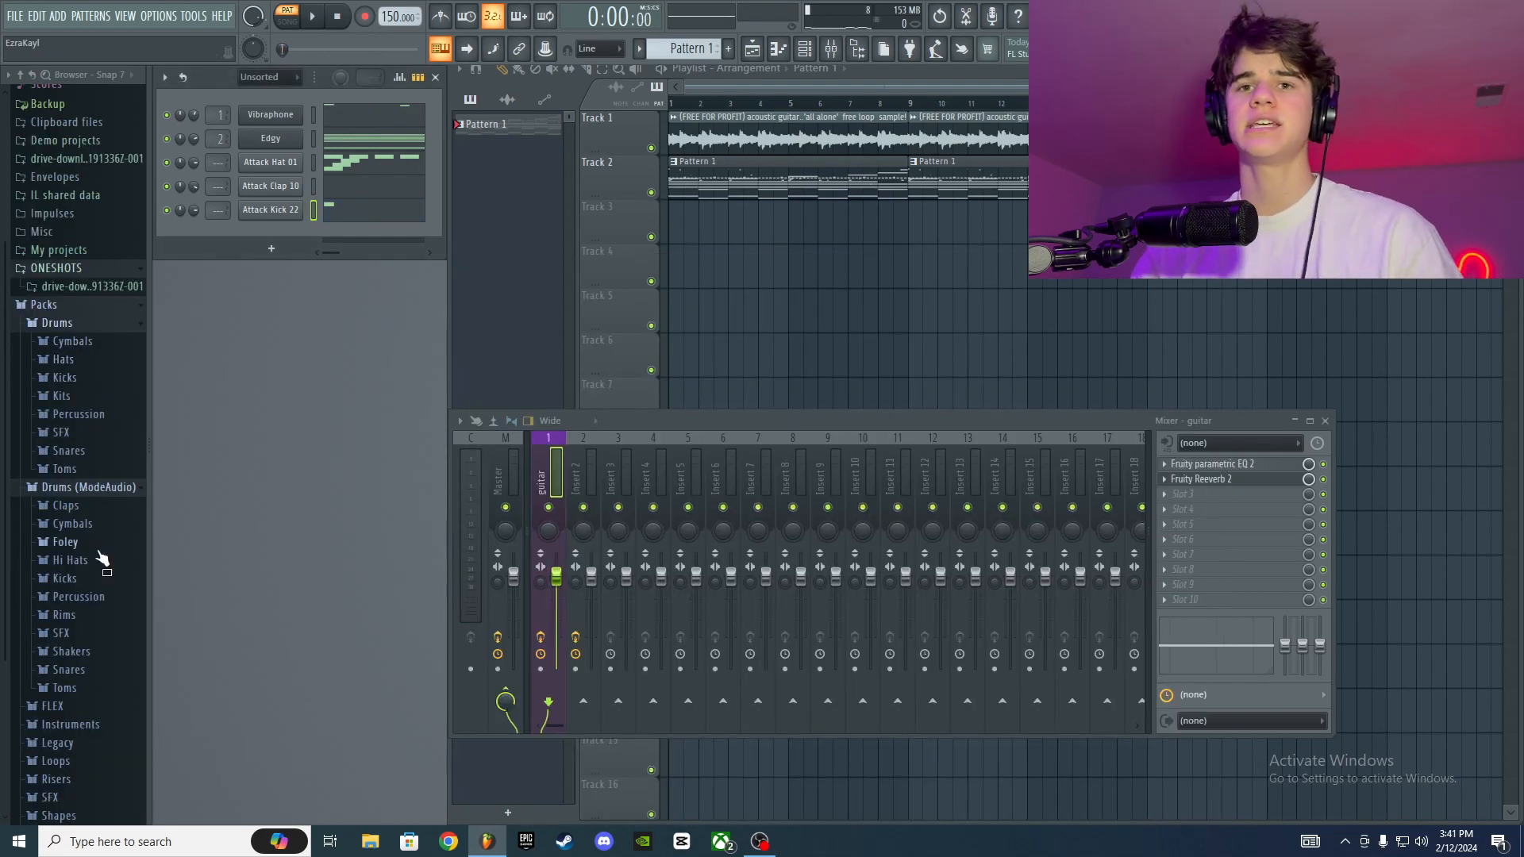
# Step: Audition 808 samples from the one-shots folder, add 808 (32) as a new channel below the kick, and open its piano roll
pyautogui.click(77, 287)
pyautogui.scroll(2, 84, 417)
pyautogui.click(69, 343)
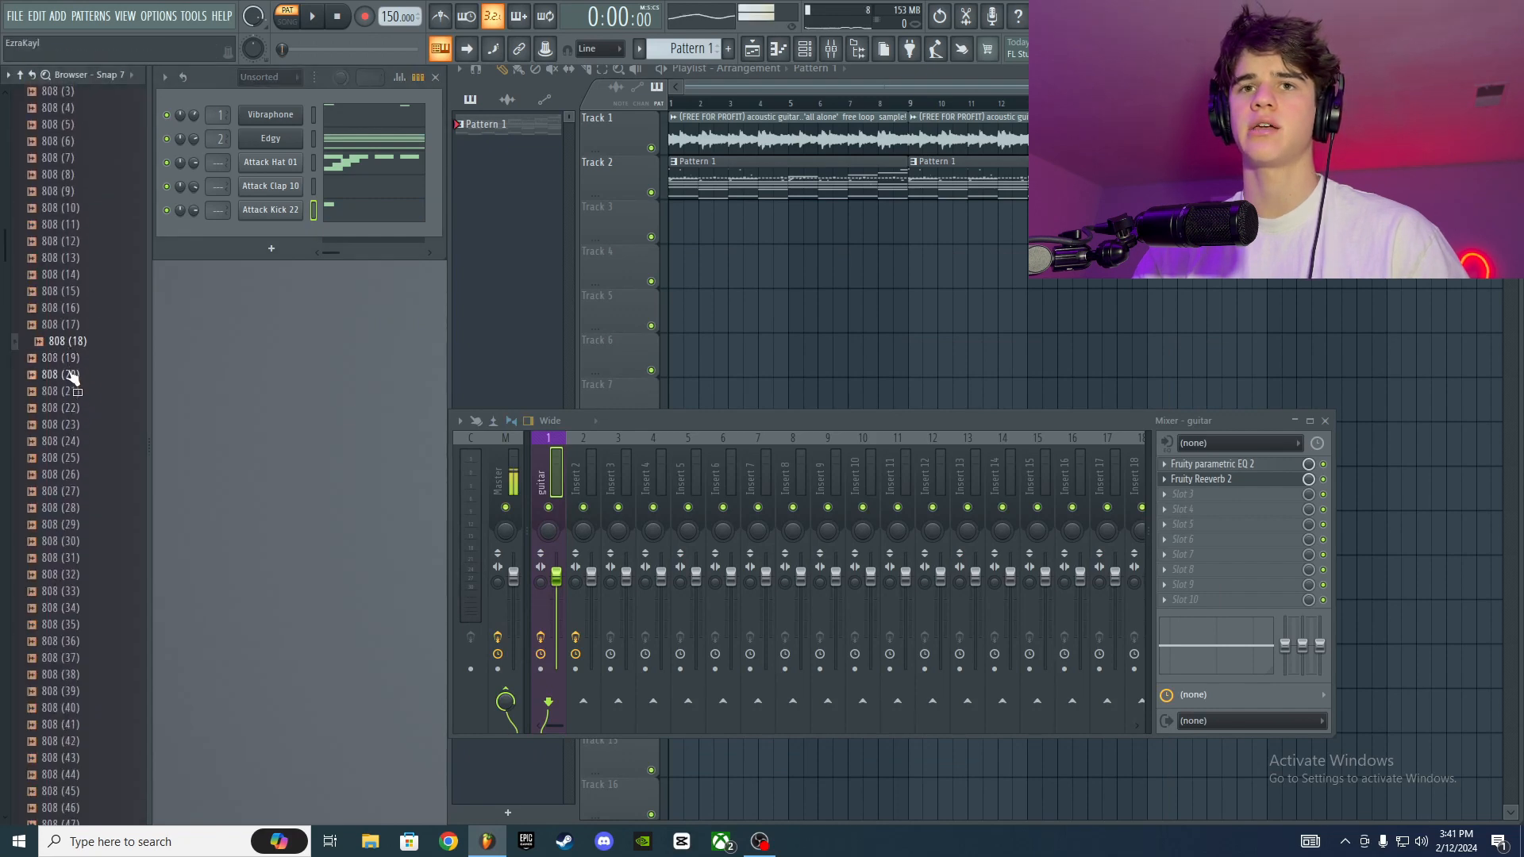
pyautogui.click(73, 375)
pyautogui.click(78, 428)
pyautogui.moveTo(89, 560); pyautogui.dragTo(279, 230)
pyautogui.rightClick(280, 232)
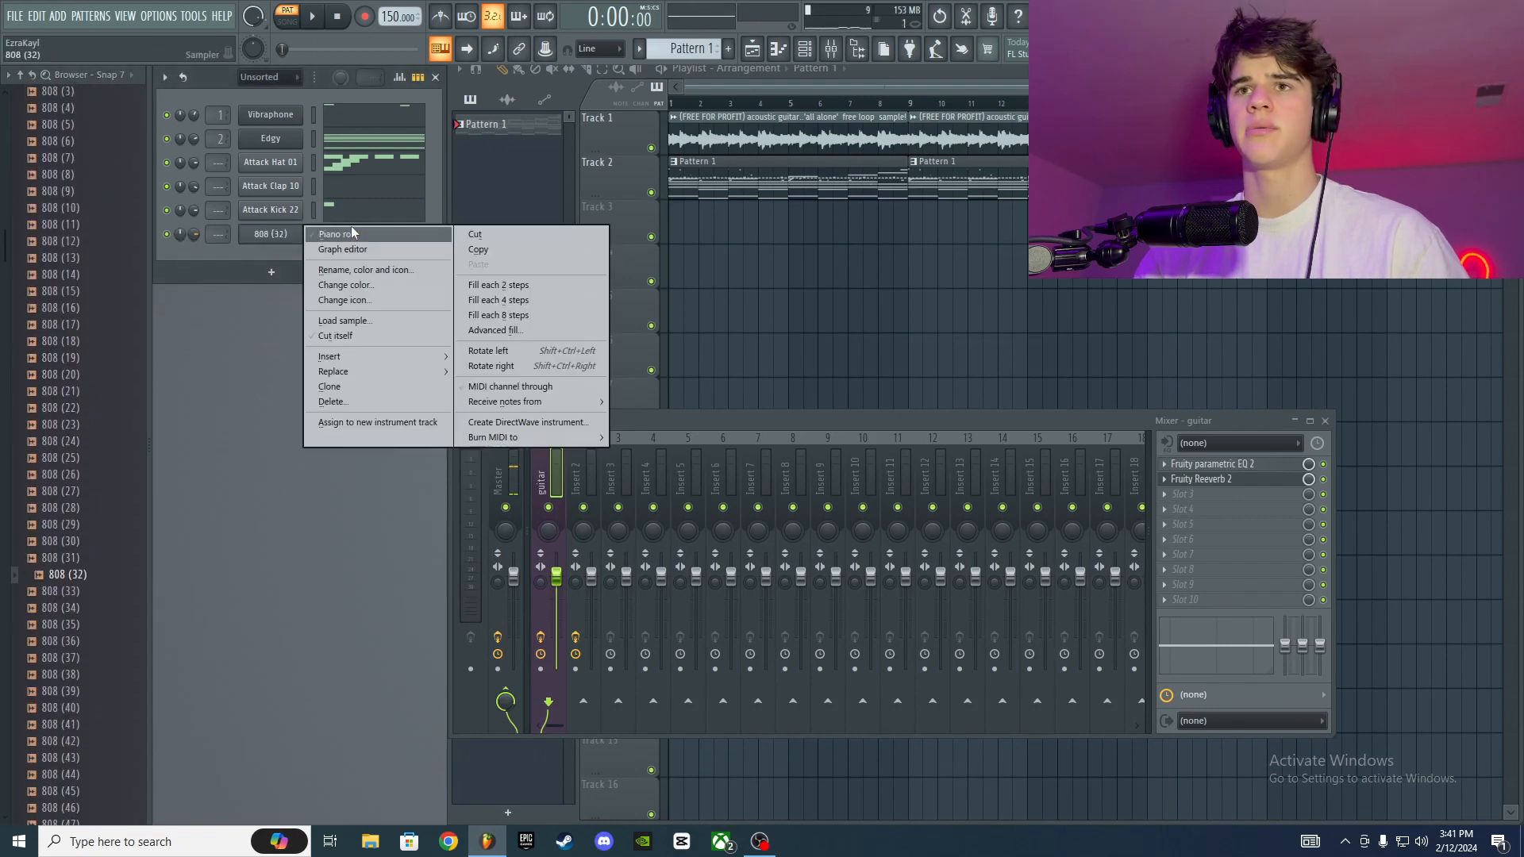
pyautogui.click(333, 242)
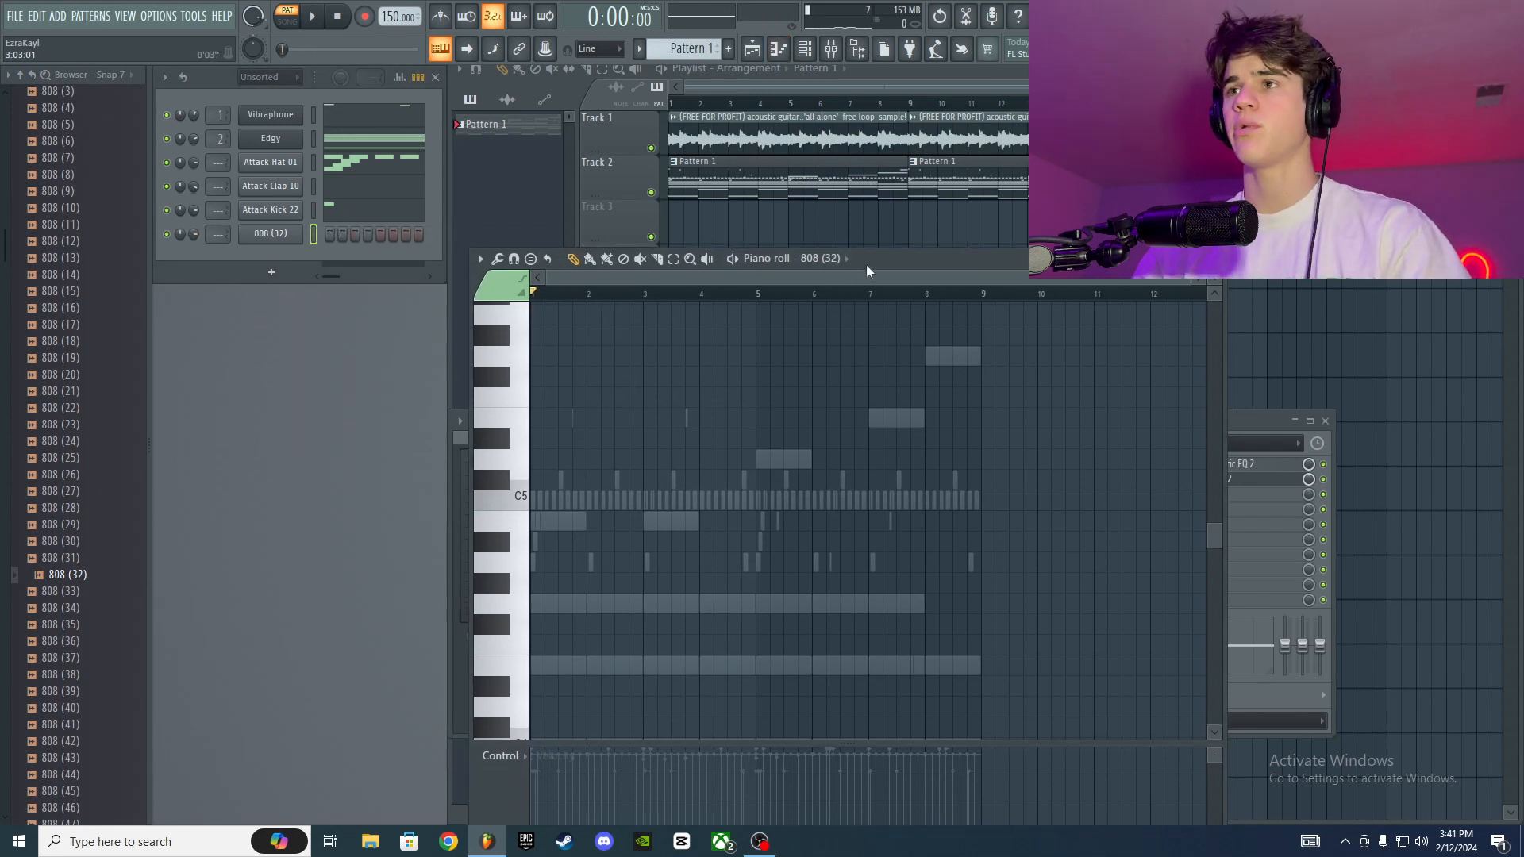
pyautogui.moveTo(865, 264); pyautogui.dragTo(844, 258)
# Step: Copy all the Attack Kick 22 notes into the 808 (32) piano roll and play the pattern
pyautogui.click(356, 211)
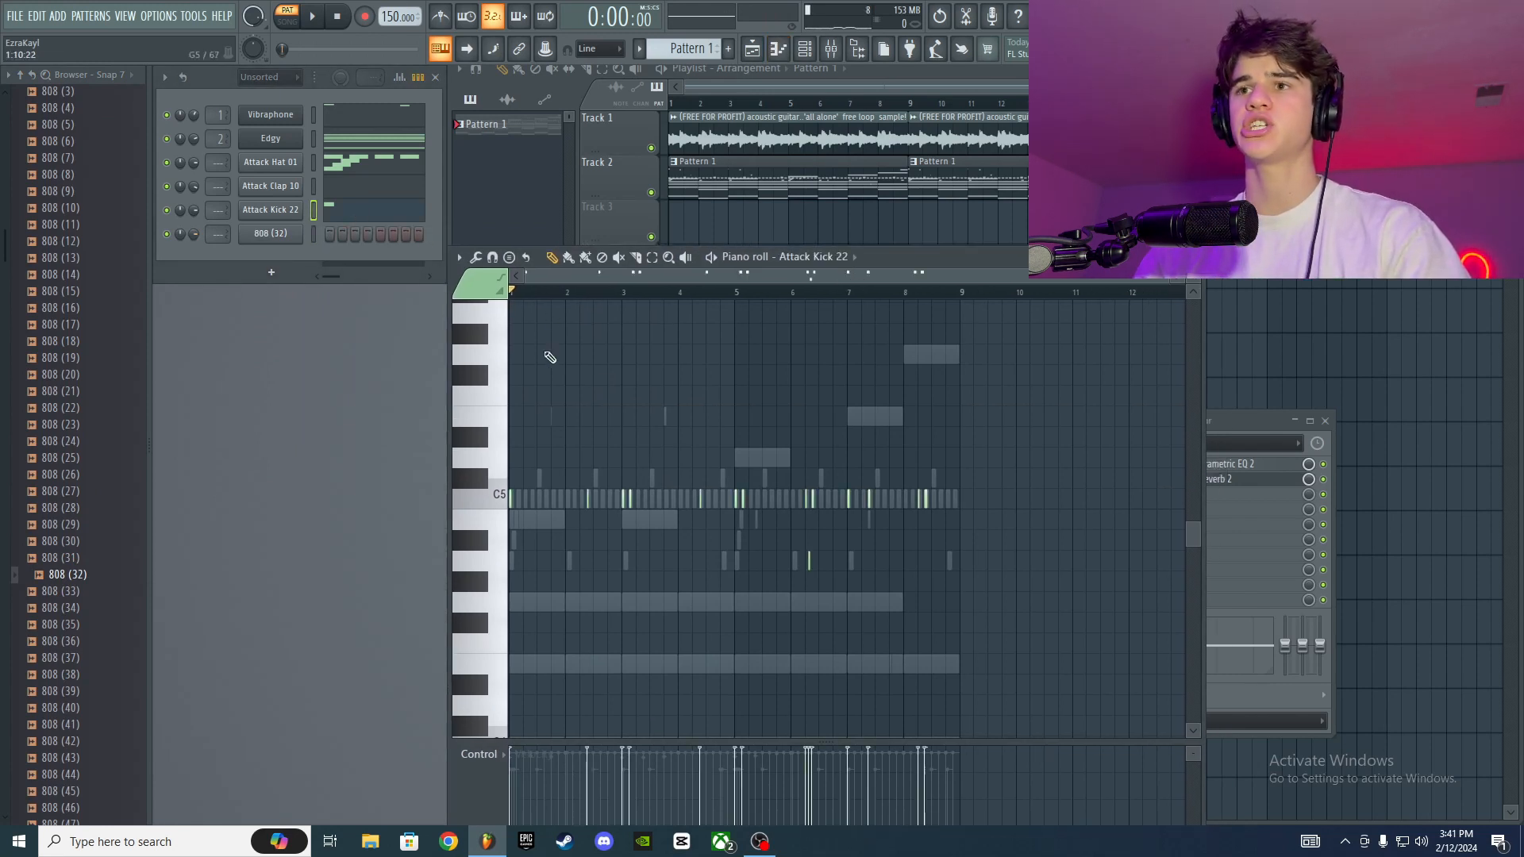
pyautogui.scroll(2, 597, 293)
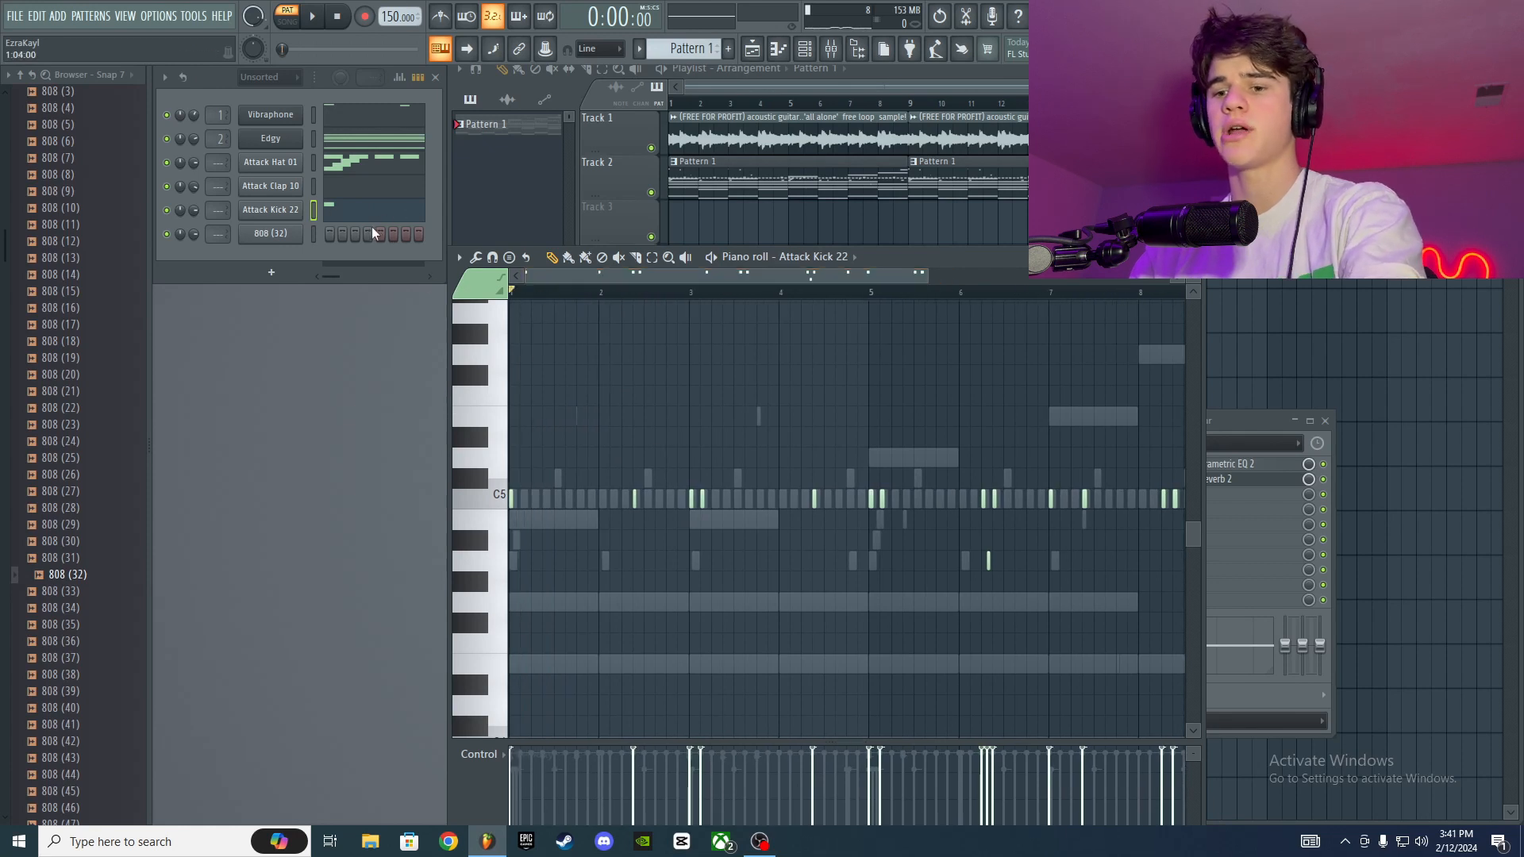
pyautogui.rightClick(309, 225)
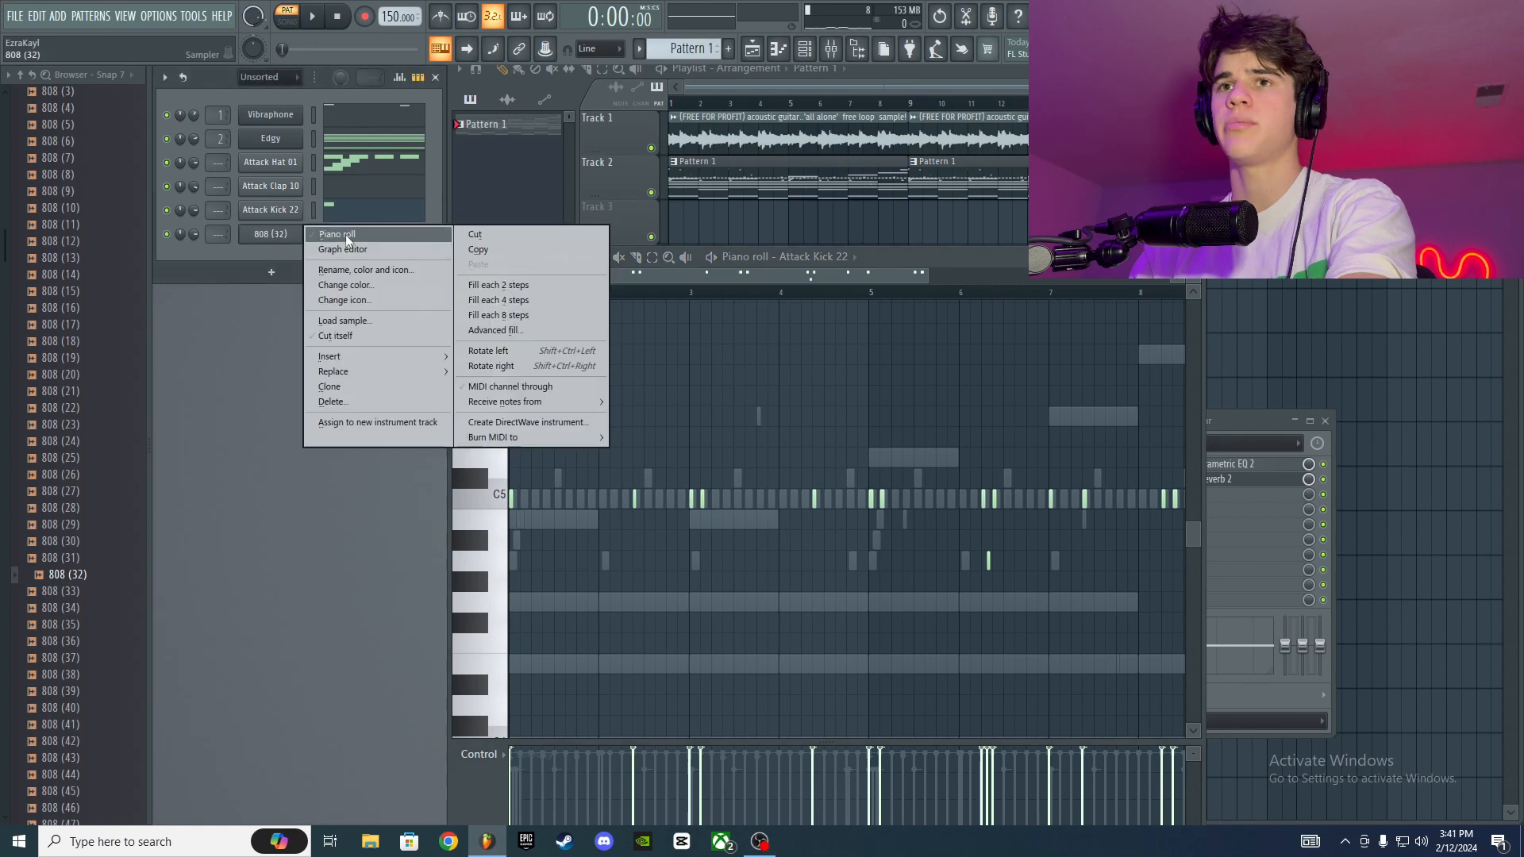
pyautogui.click(313, 223)
pyautogui.hotkey('ctrl', 'v')
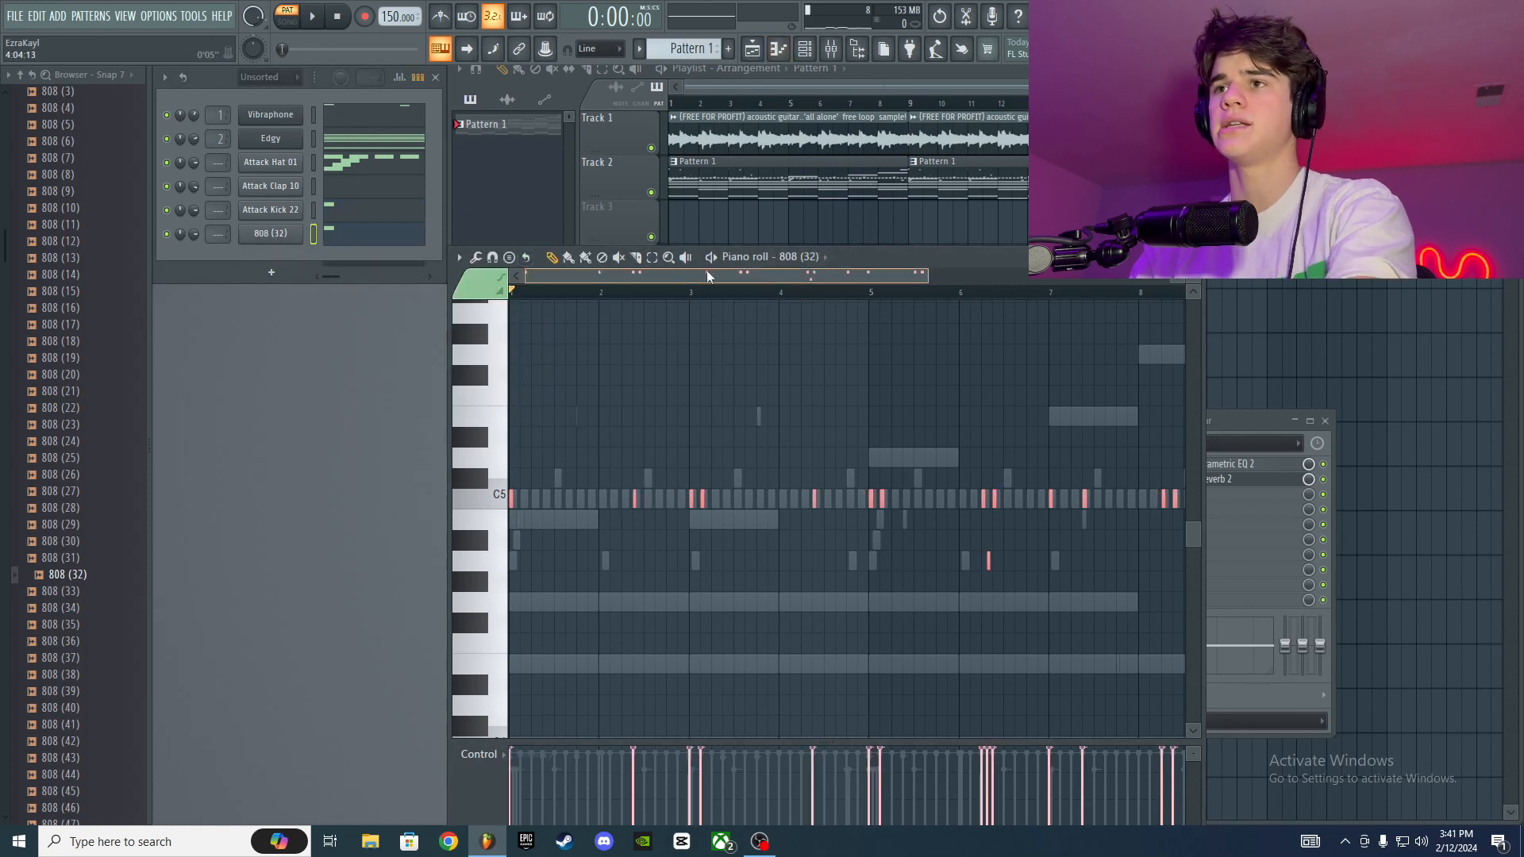
pyautogui.moveTo(929, 277); pyautogui.dragTo(635, 277)
pyautogui.press('space')
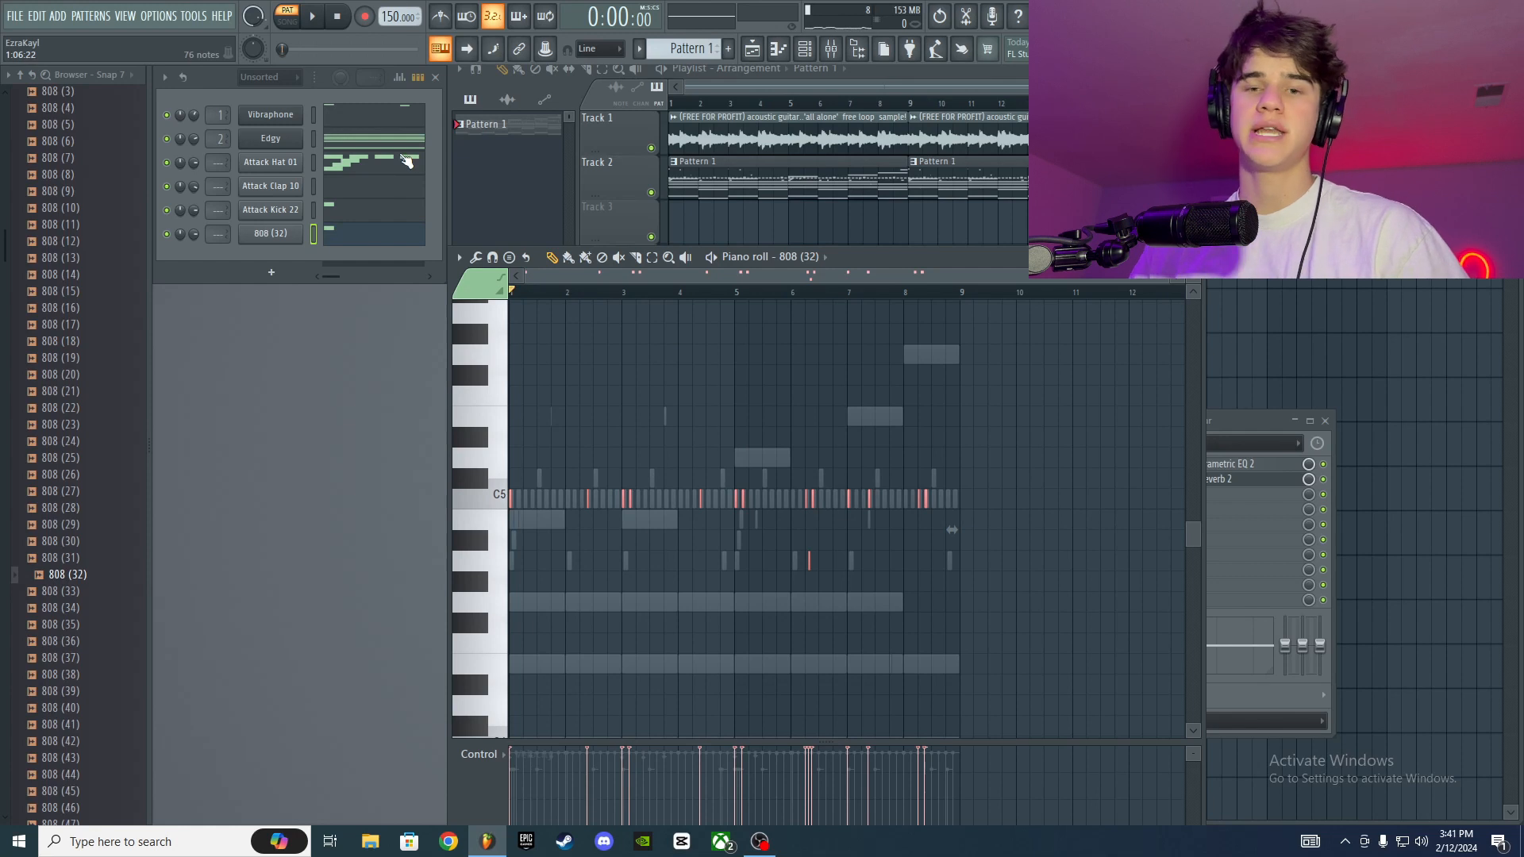
# Step: Examine and audition the Edgy channel's lowest bass notes, and compare them with the 808 and hi-hat notes
pyautogui.click(376, 143)
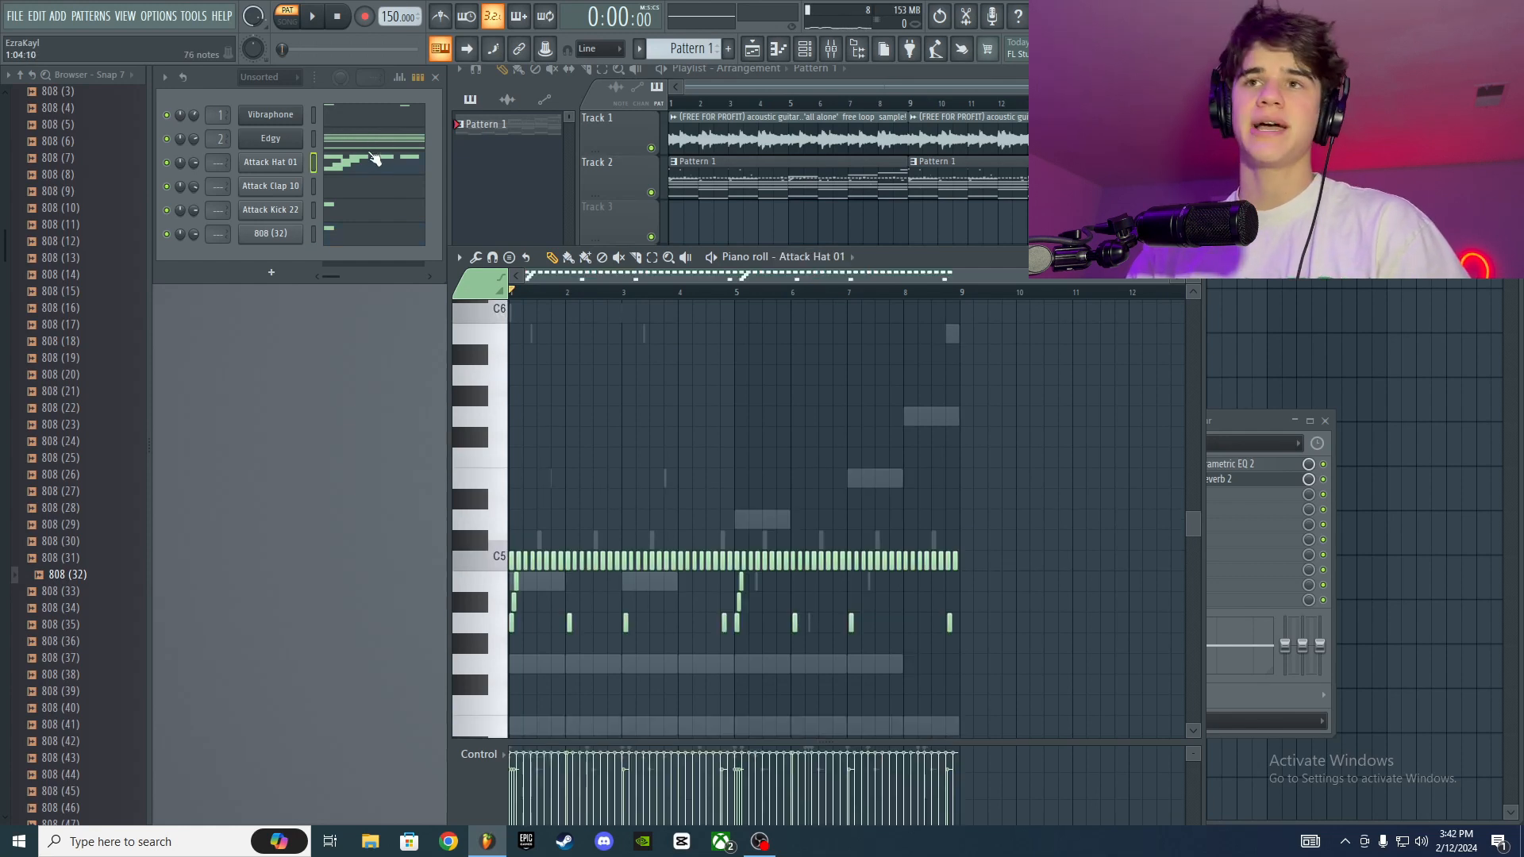
pyautogui.scroll(2, 664, 476)
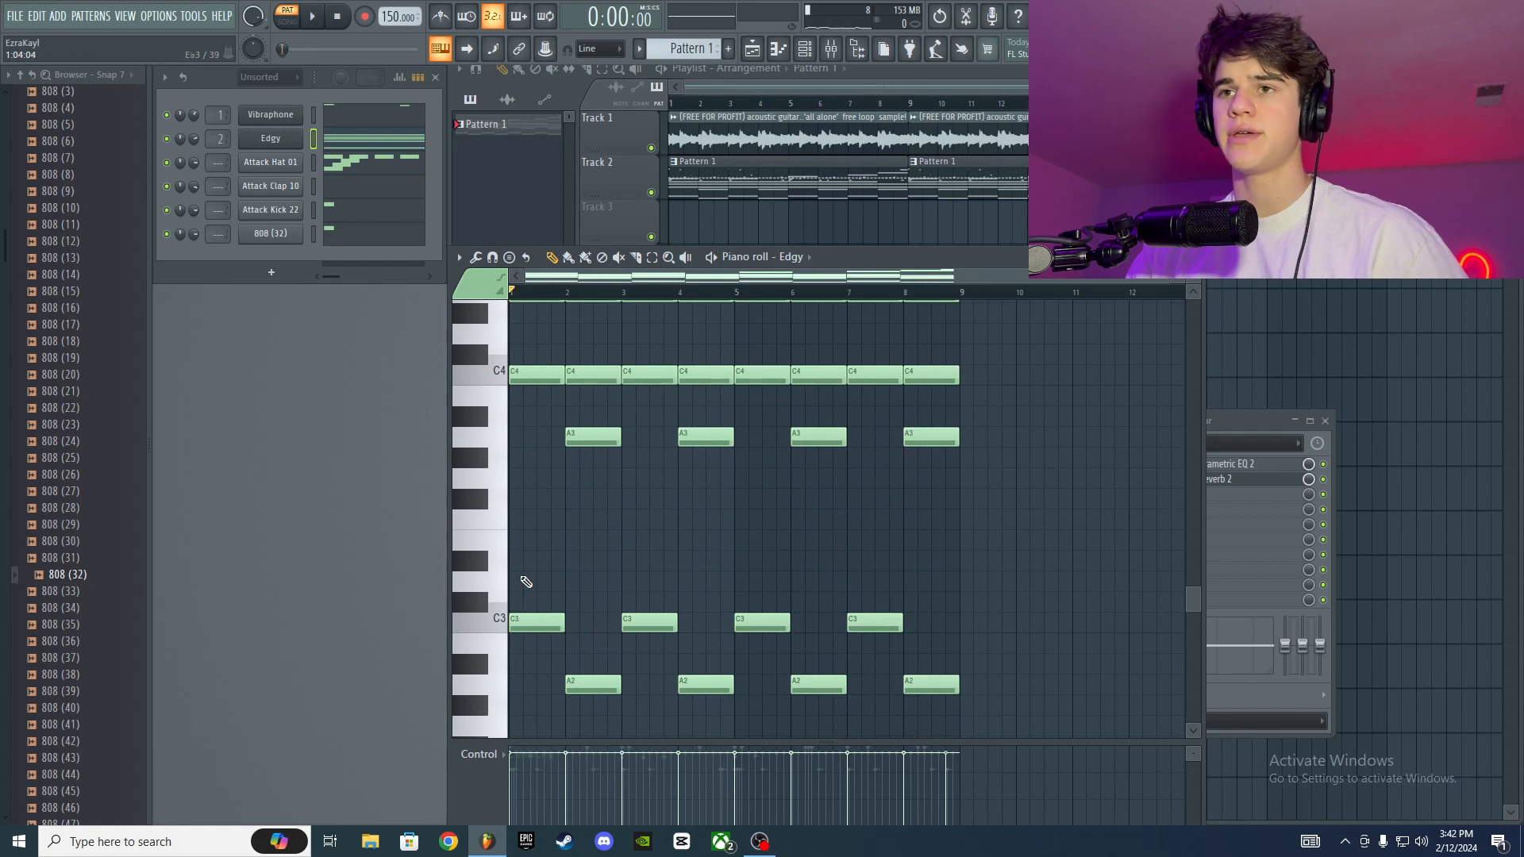
pyautogui.click(524, 620)
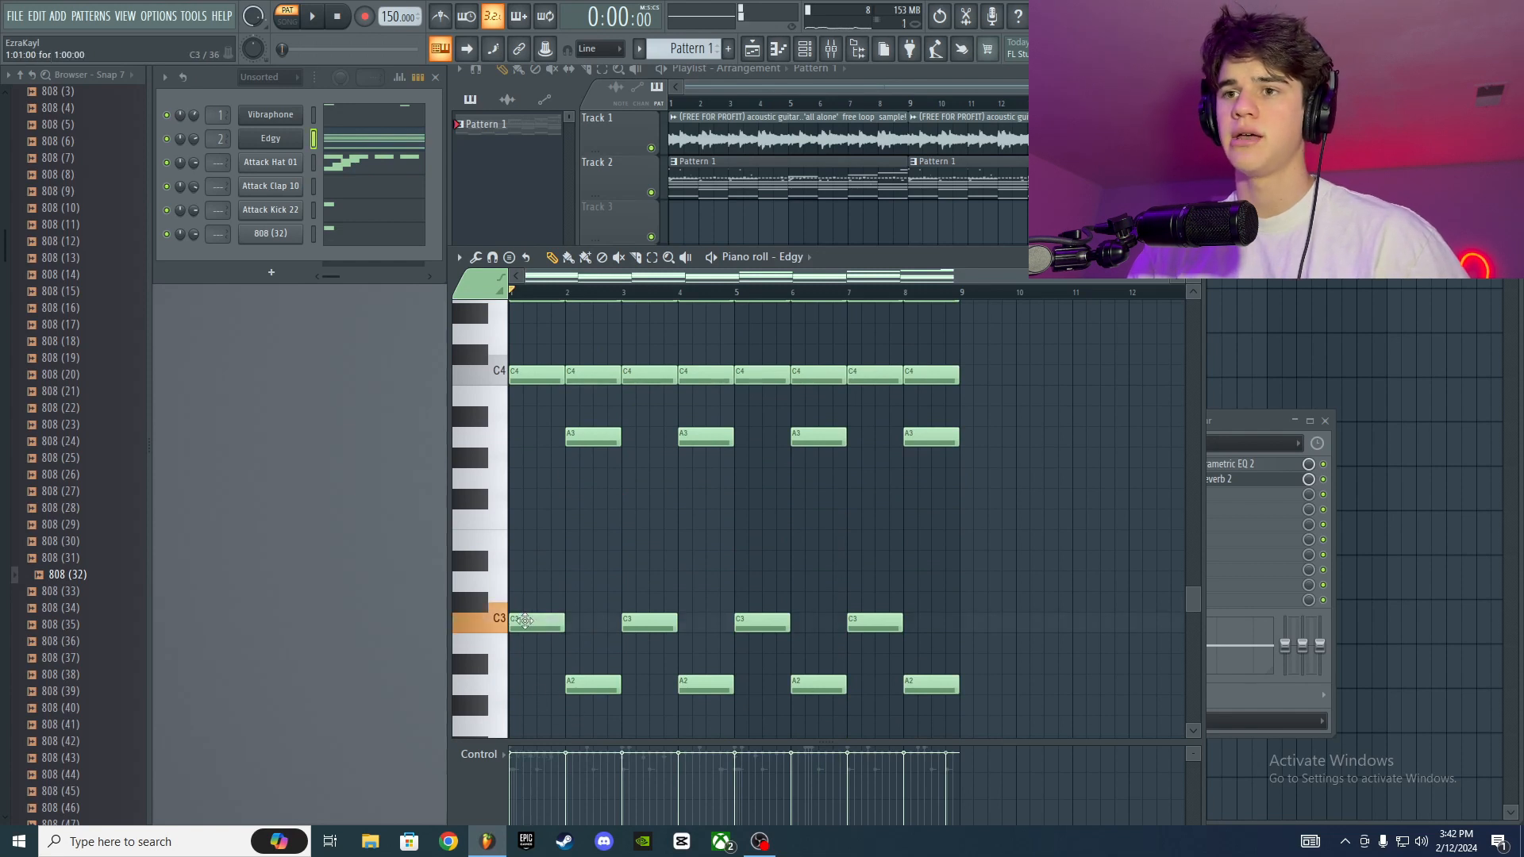
pyautogui.click(583, 684)
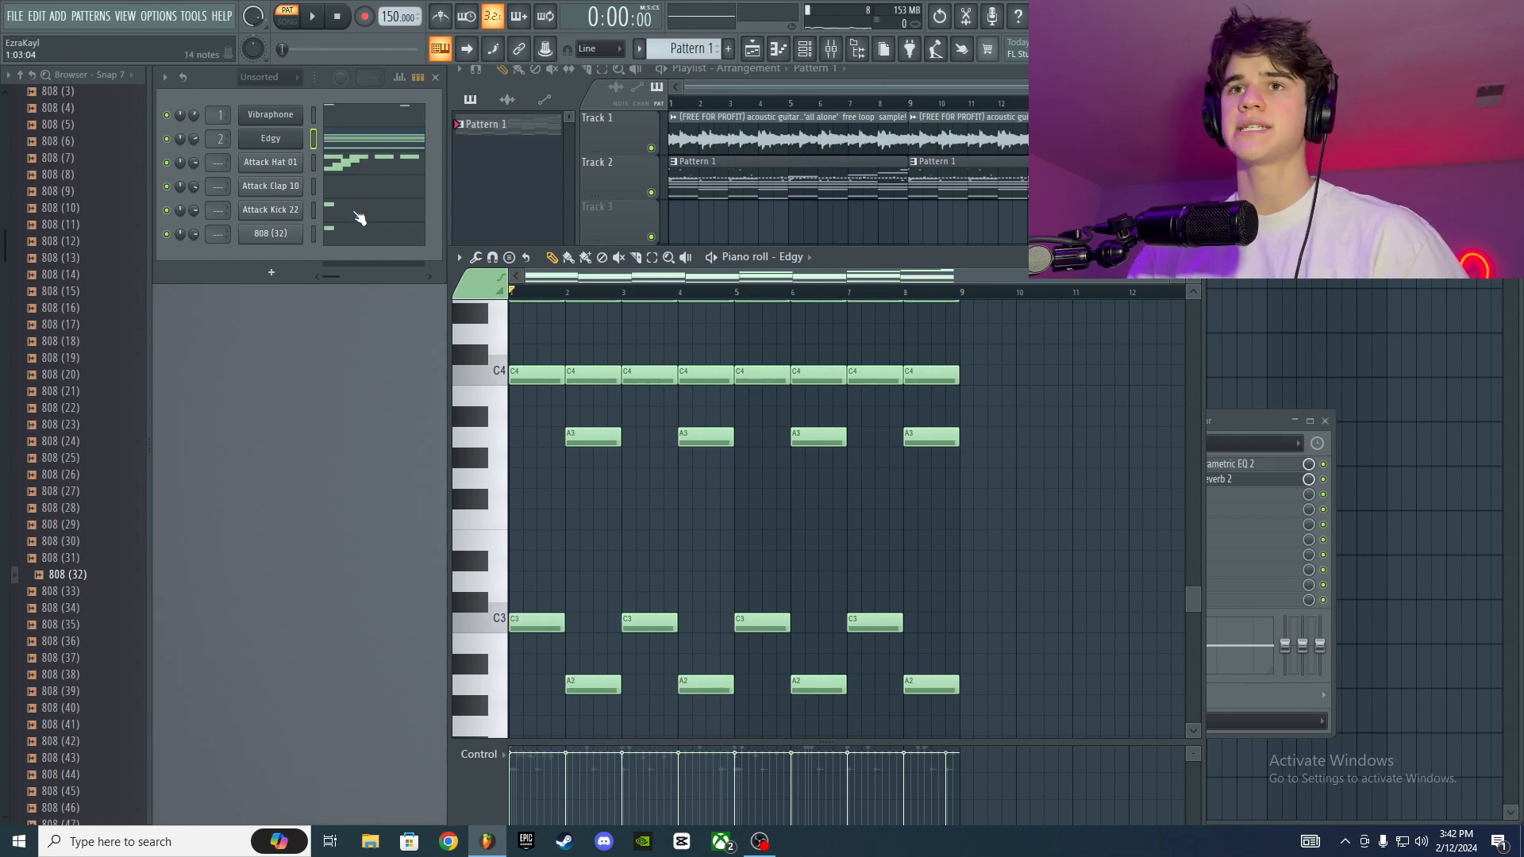
pyautogui.click(326, 229)
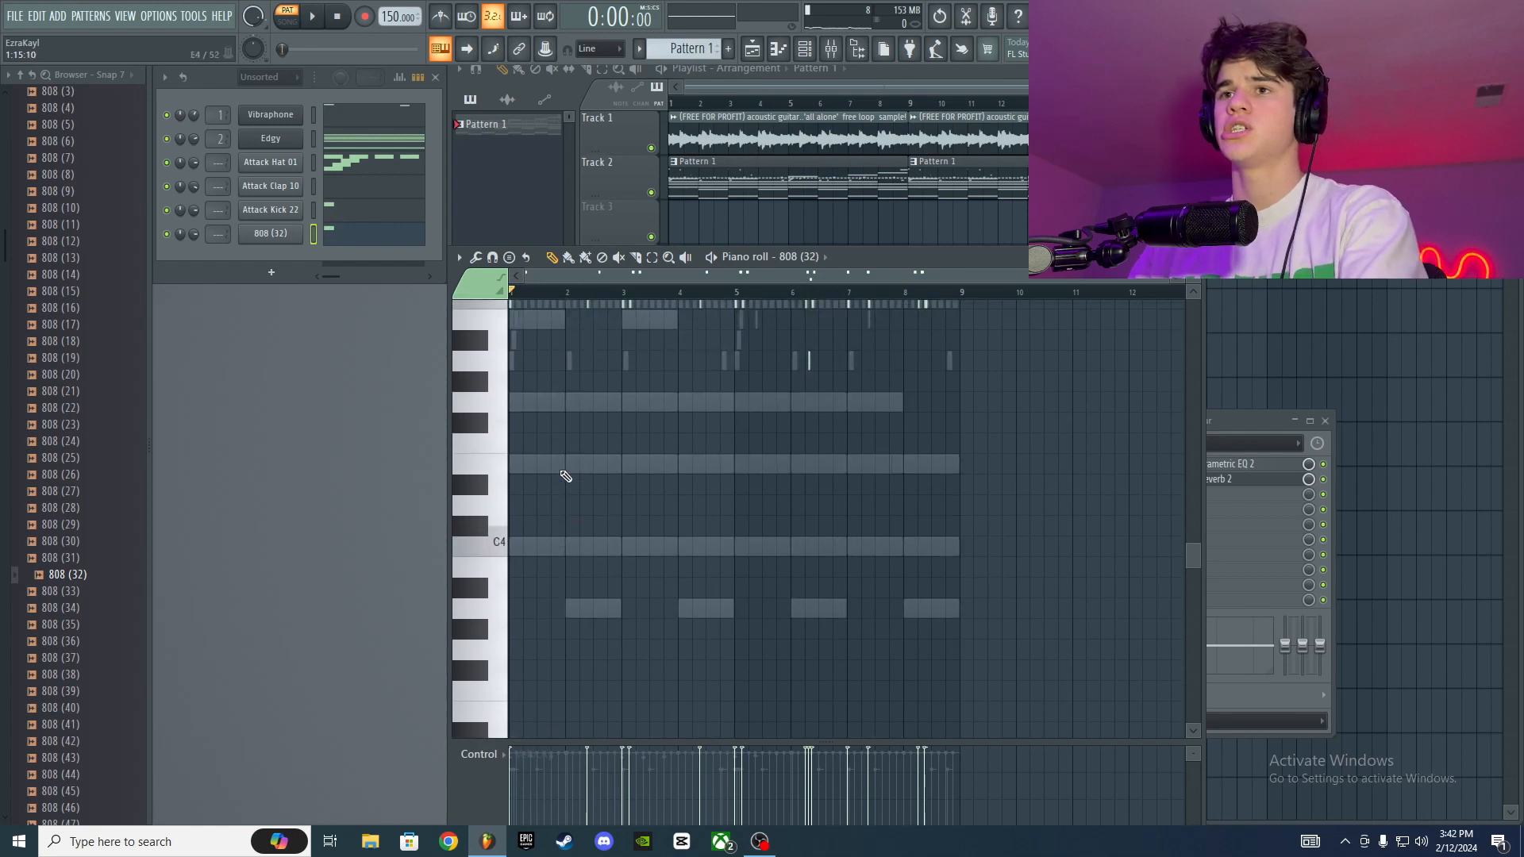
pyautogui.scroll(3, 580, 291)
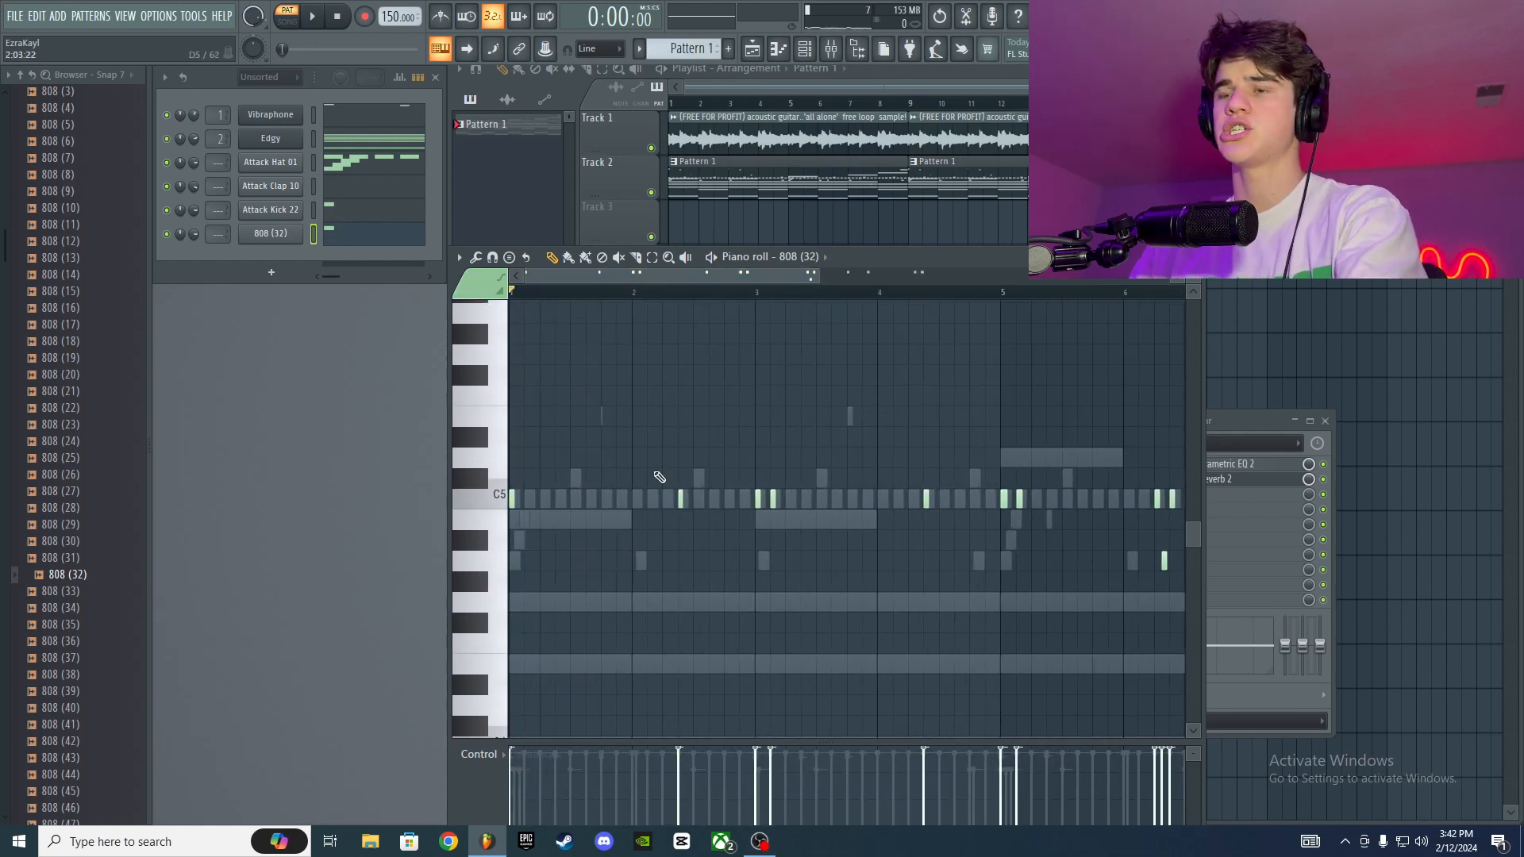
pyautogui.scroll(-3, 603, 302)
pyautogui.click(379, 166)
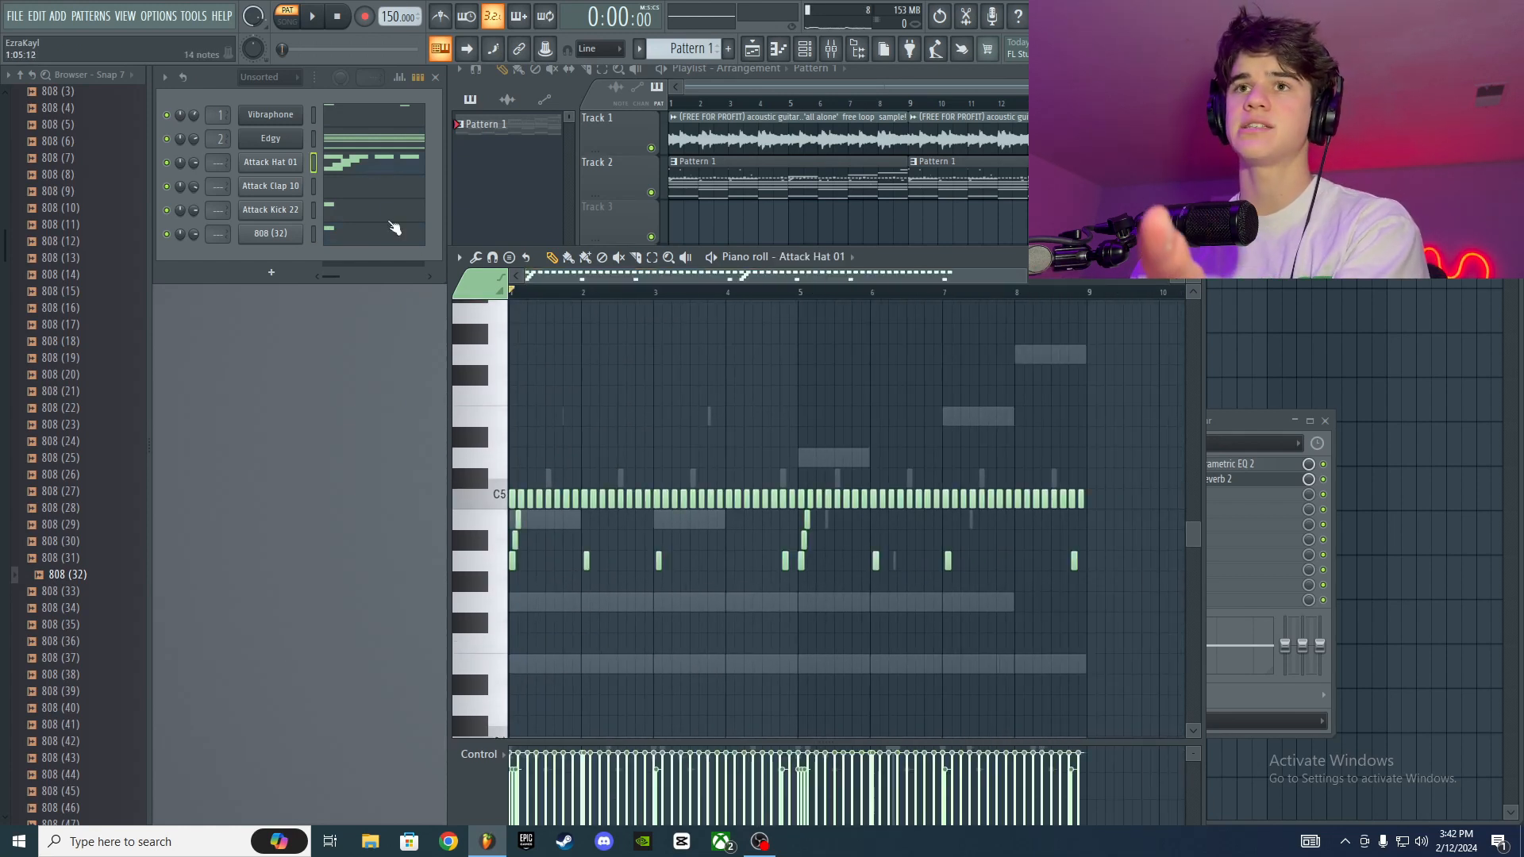
# Step: Following the Edgy bass notes, lower the 808 (32) notes in bars 2, 4, 6 and 8 to A4 and play the pattern
pyautogui.scroll(4, 578, 278)
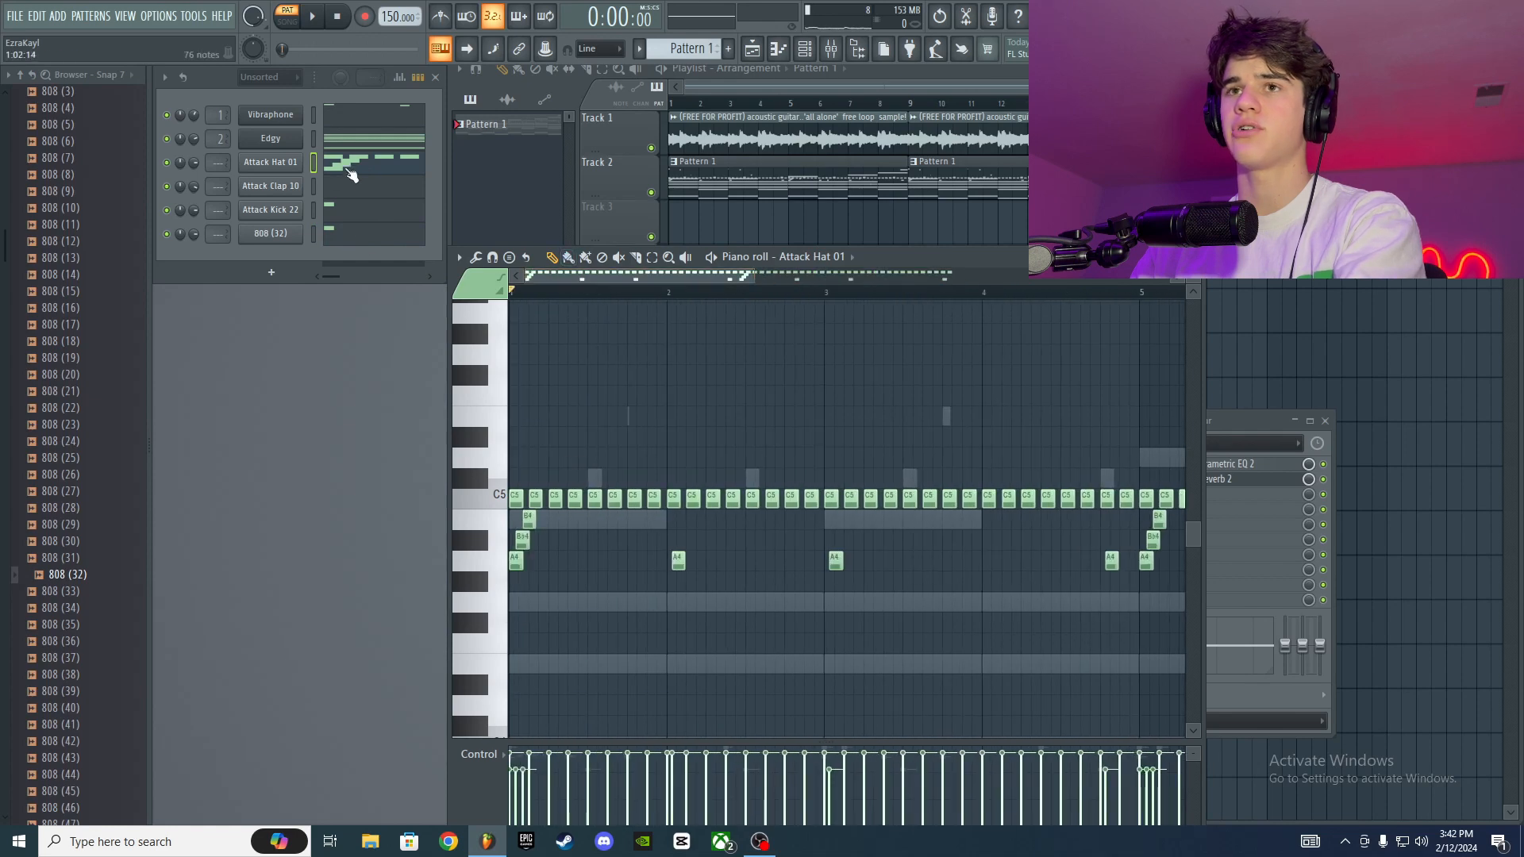
pyautogui.click(354, 143)
pyautogui.scroll(-3, 635, 405)
pyautogui.scroll(-1, 540, 376)
pyautogui.scroll(4, 553, 309)
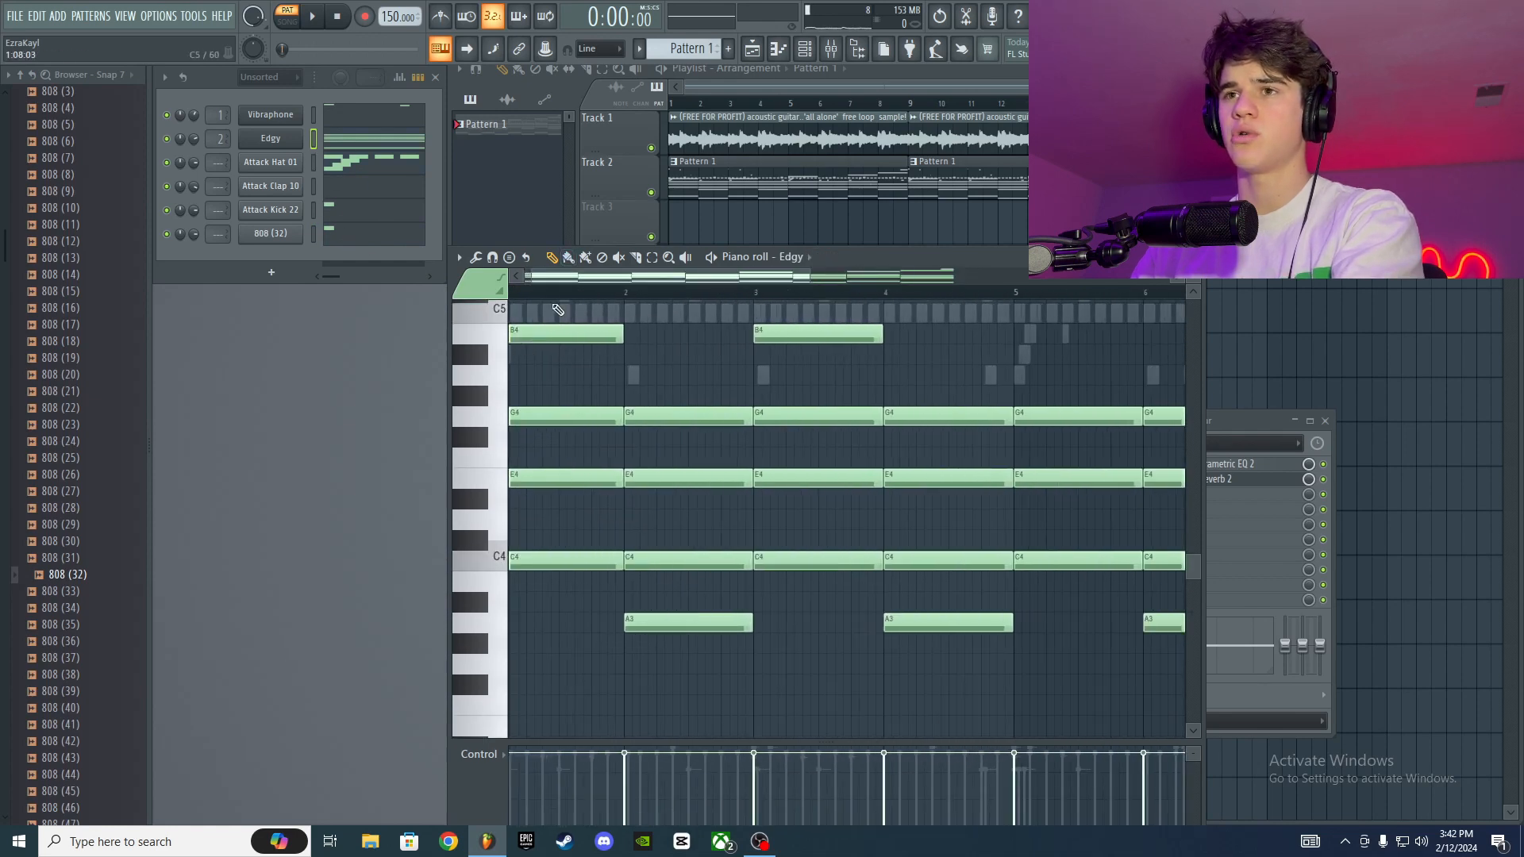
pyautogui.scroll(-4, 544, 566)
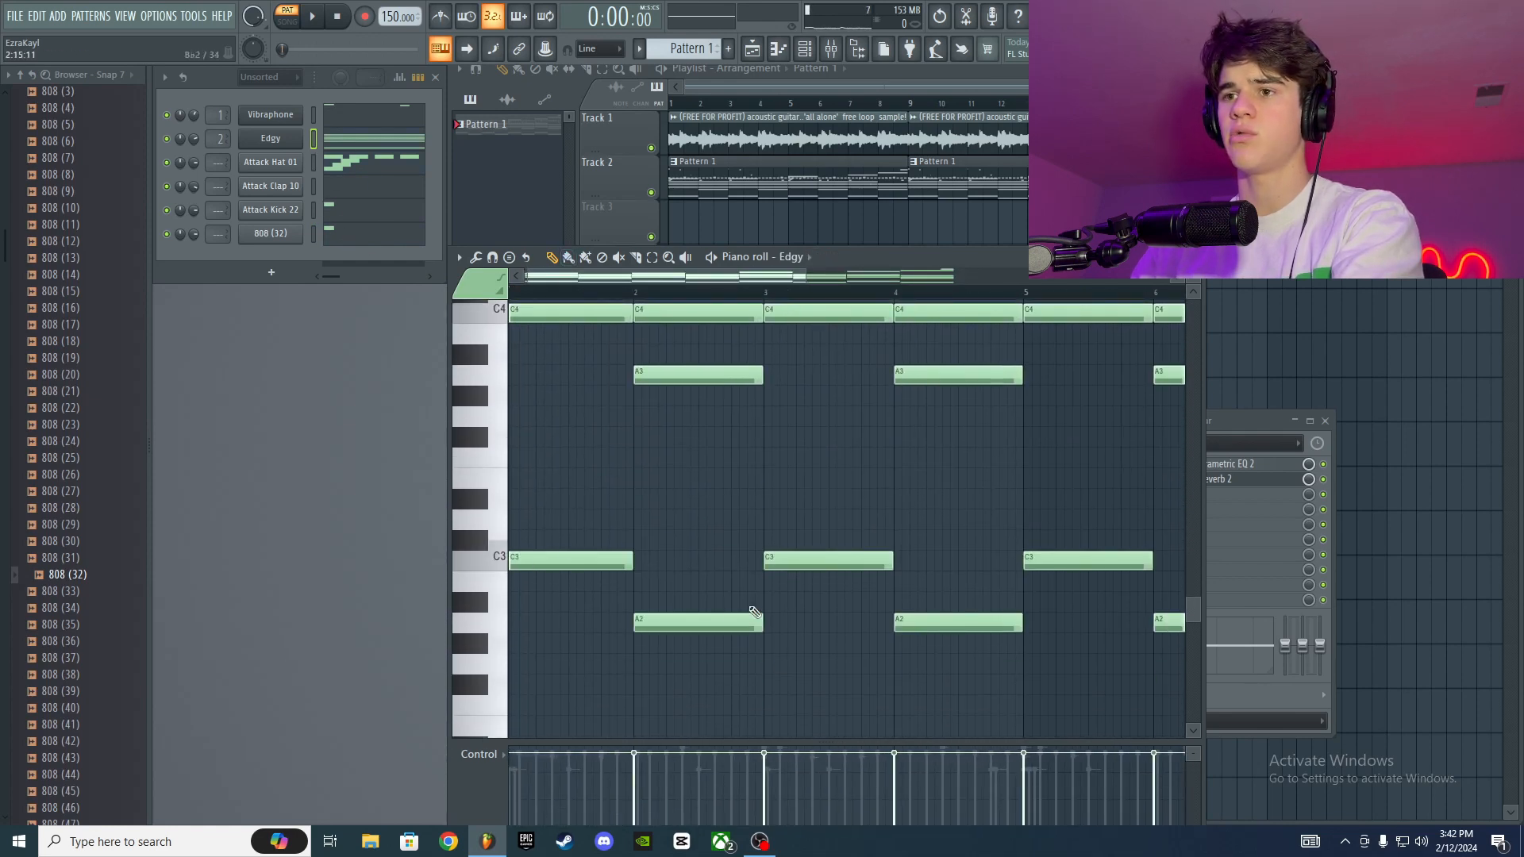
pyautogui.click(357, 231)
pyautogui.scroll(6, 575, 461)
pyautogui.scroll(1, 564, 294)
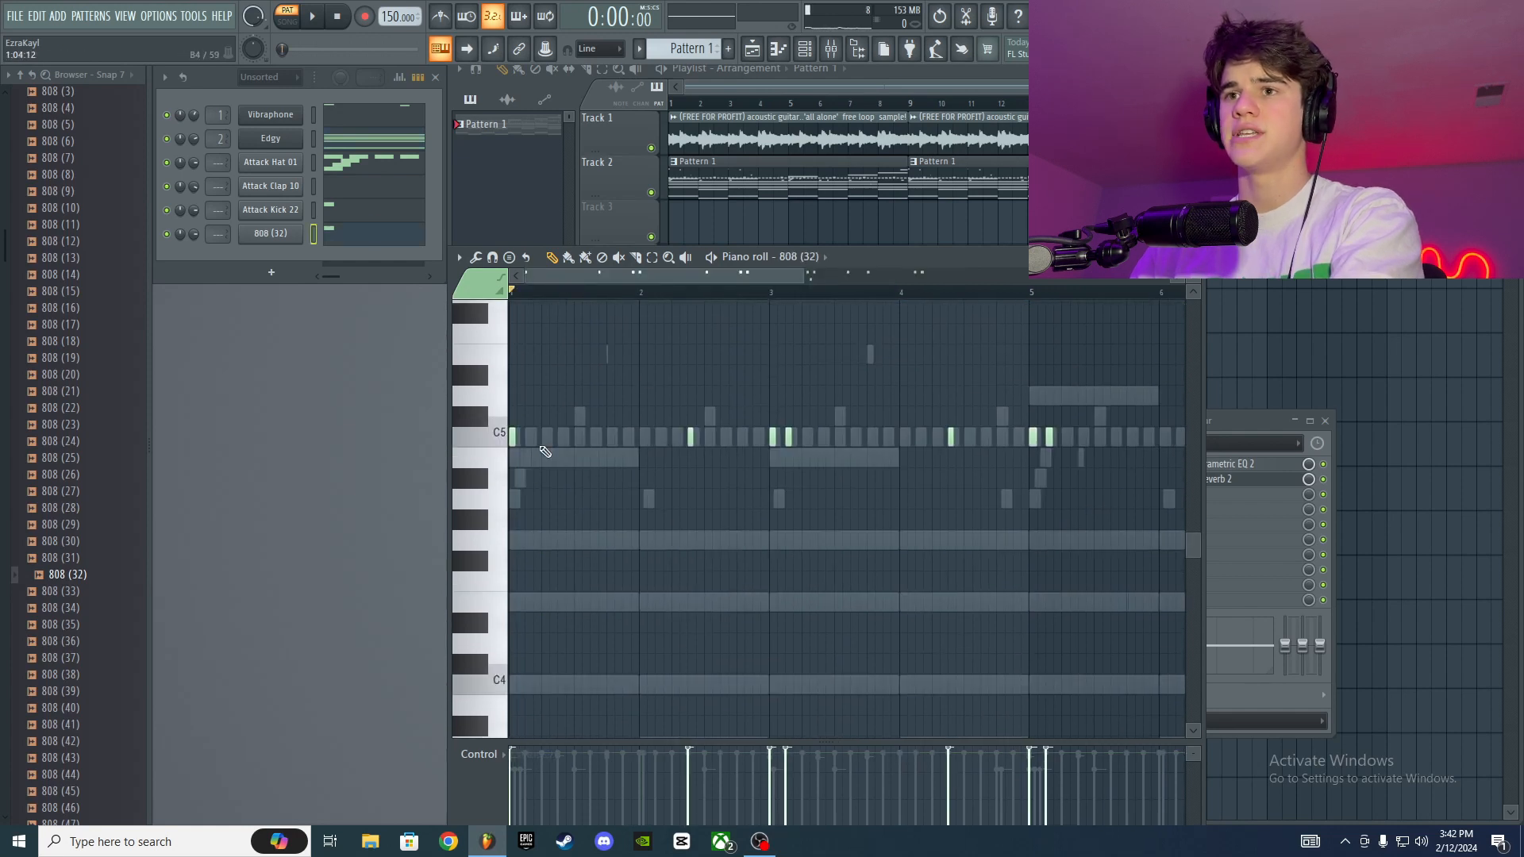
pyautogui.scroll(3, 630, 350)
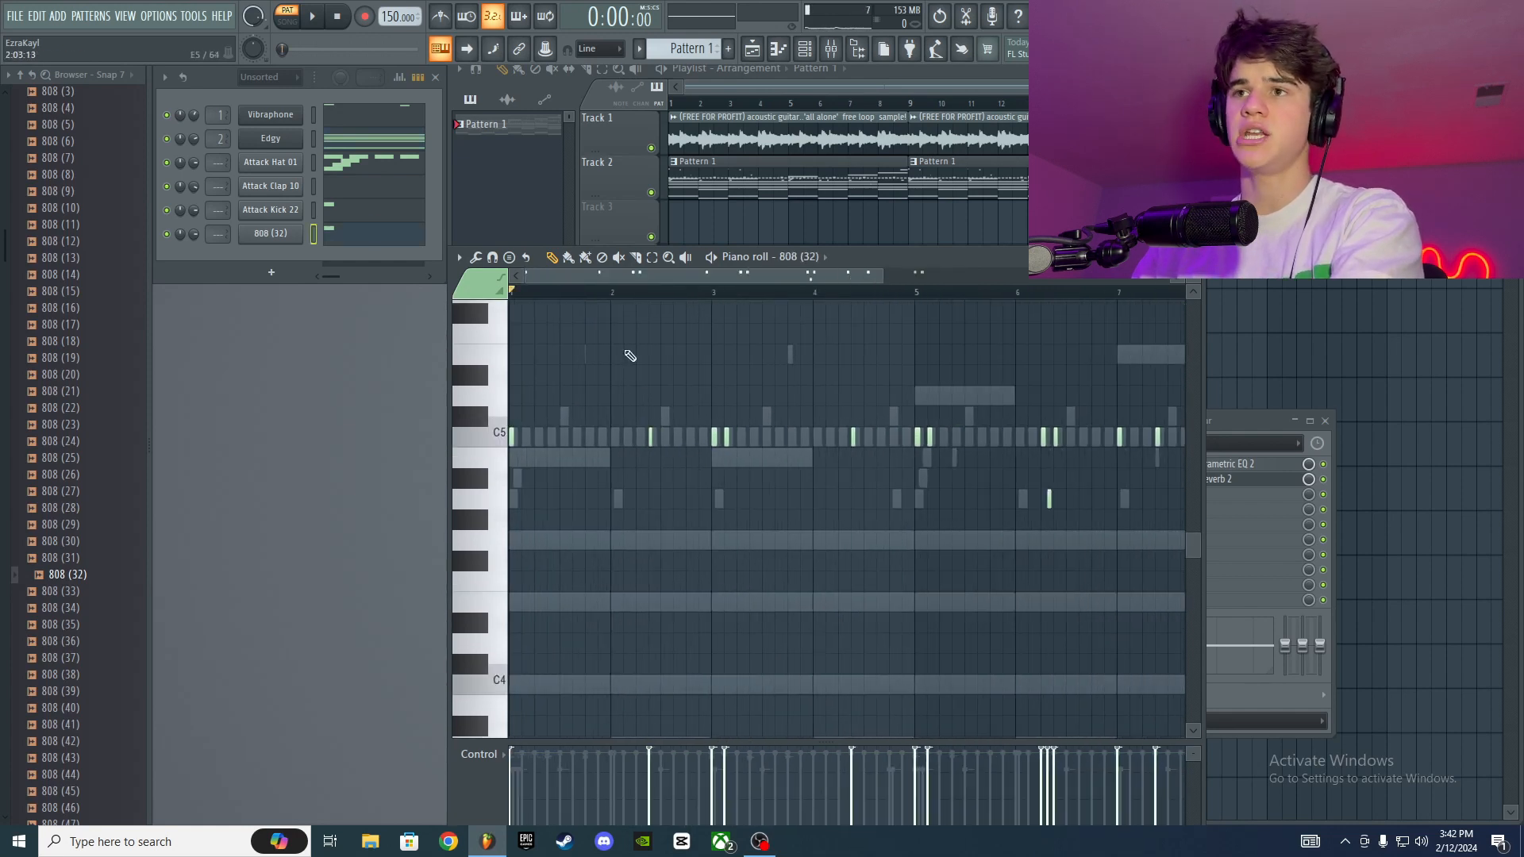
pyautogui.moveTo(674, 448); pyautogui.dragTo(743, 495)
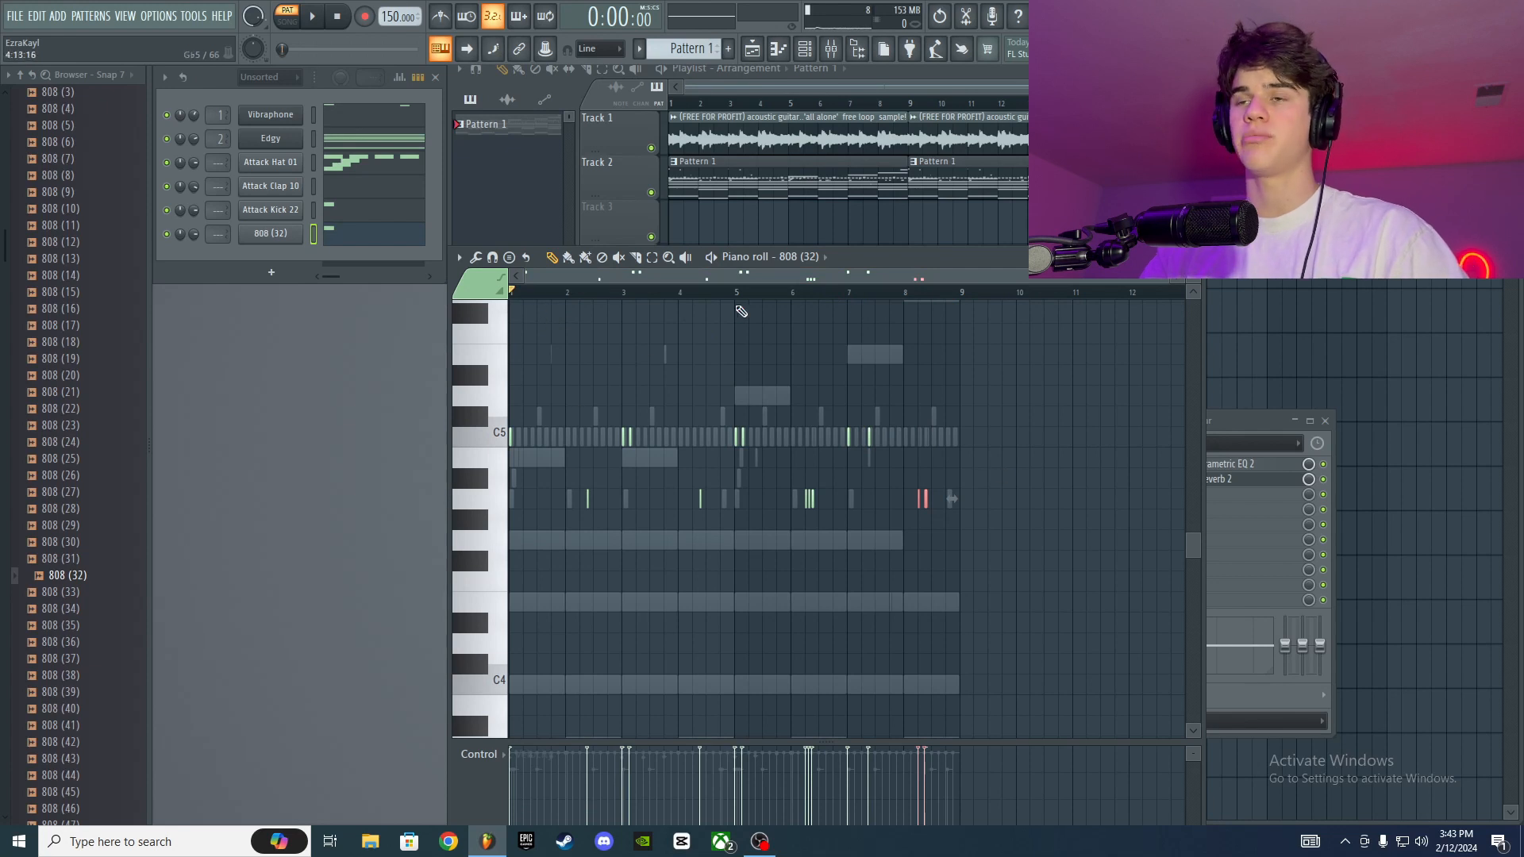
pyautogui.moveTo(1181, 282); pyautogui.dragTo(983, 294)
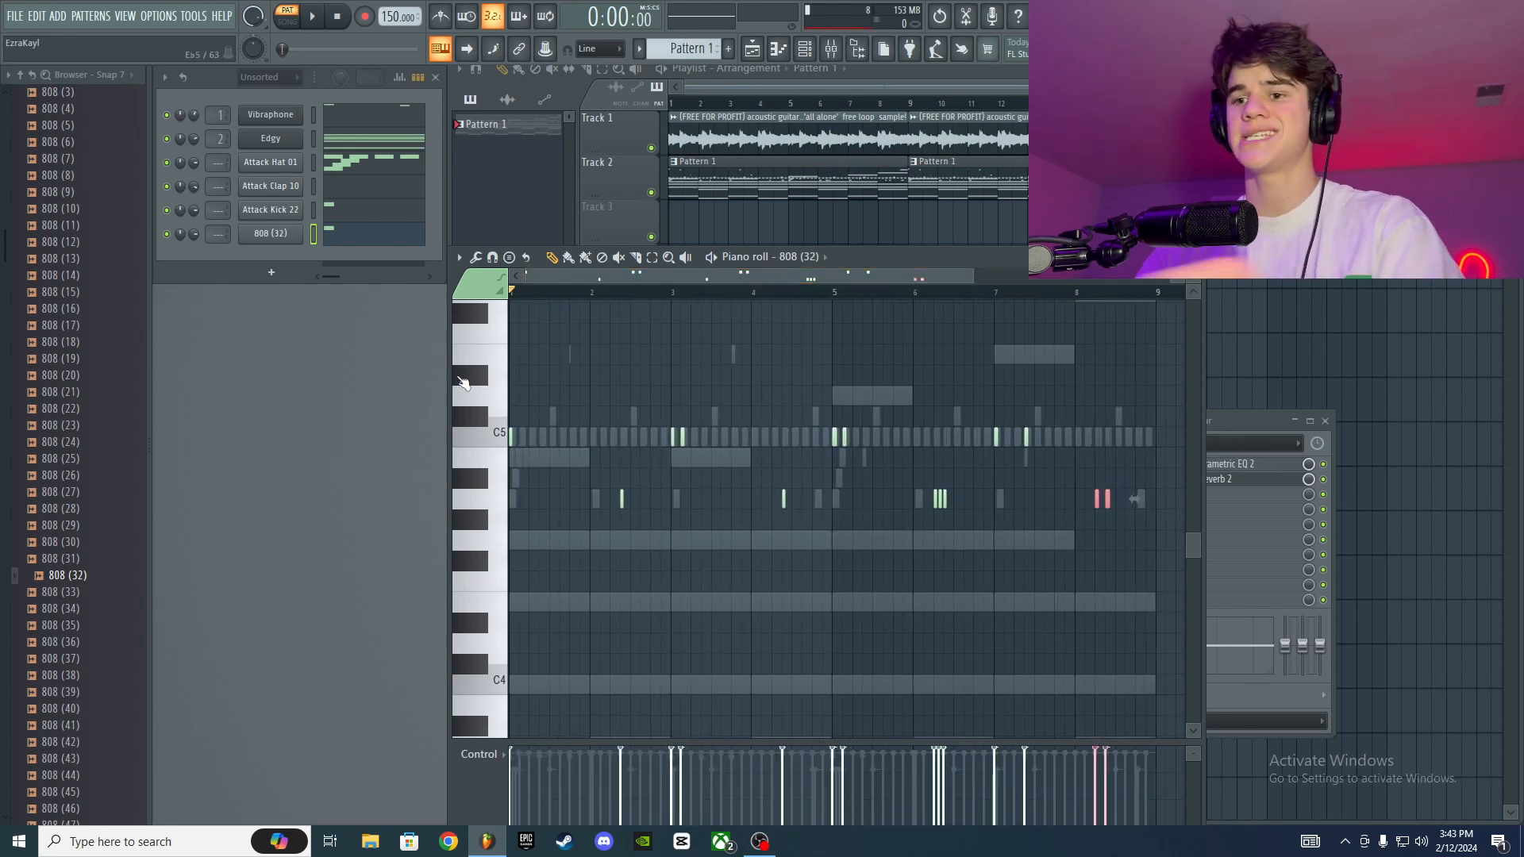
pyautogui.press('space')
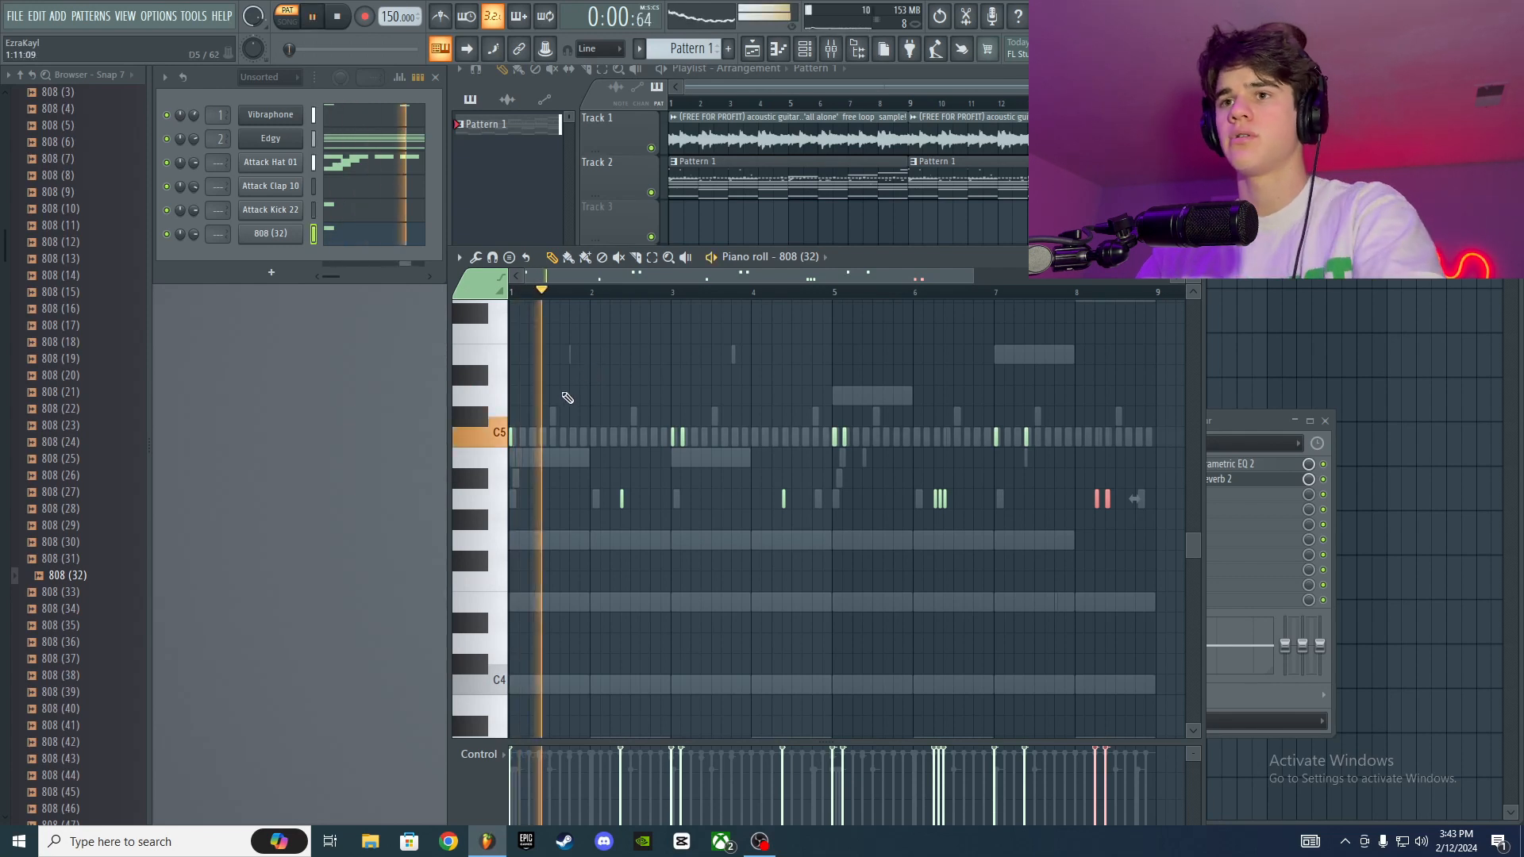
# Step: Add a short A4 note near the end of bar 4 in the 808 (32) piano roll and play the passage
pyautogui.scroll(2, 577, 453)
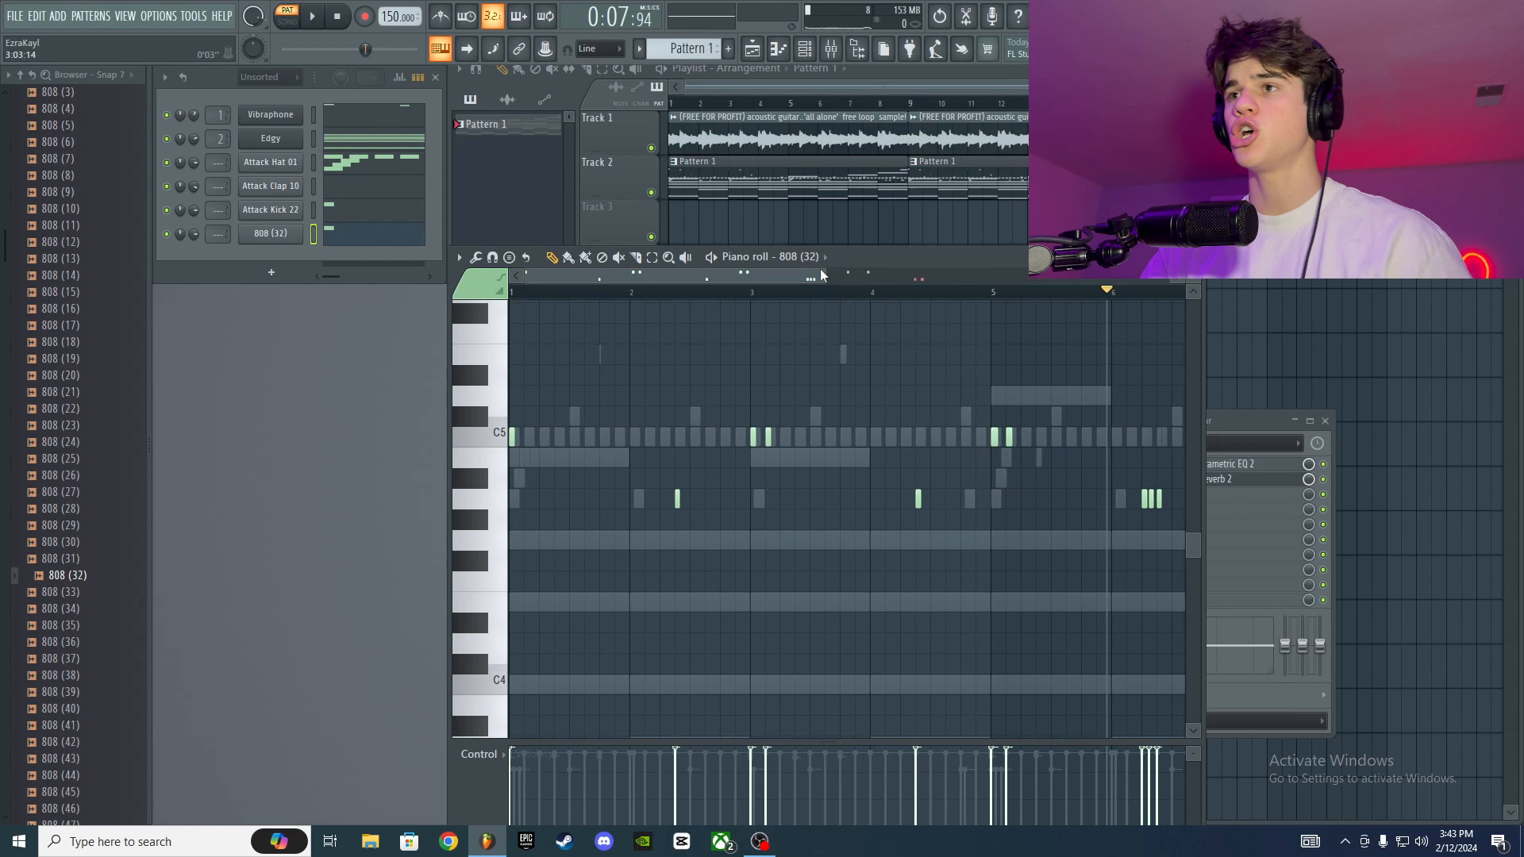
pyautogui.moveTo(821, 274); pyautogui.dragTo(1195, 287)
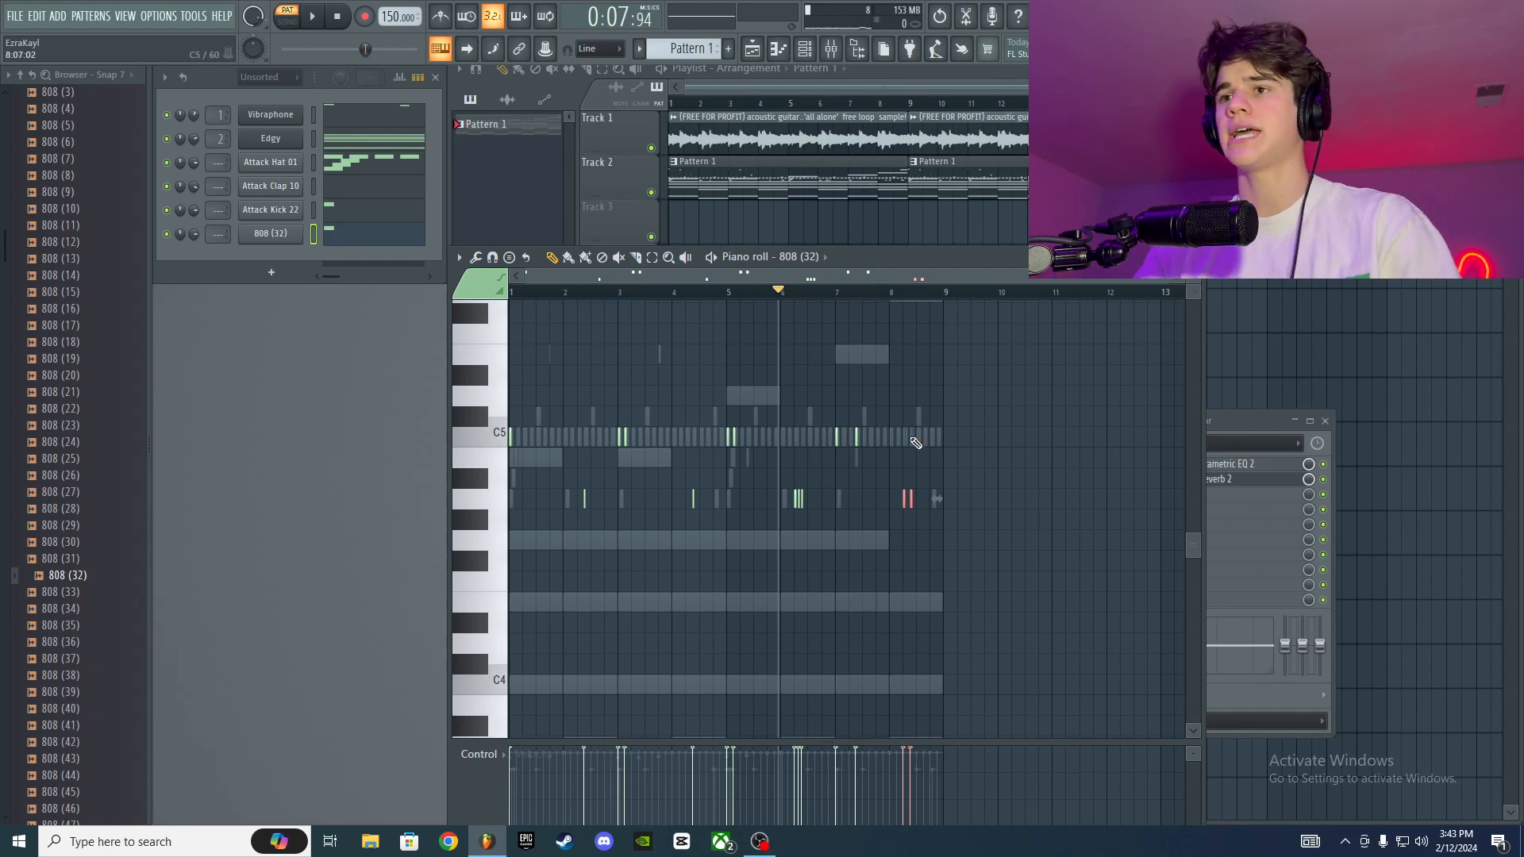
pyautogui.scroll(4, 706, 536)
pyautogui.scroll(3, 705, 535)
pyautogui.moveTo(710, 275); pyautogui.dragTo(669, 278)
pyautogui.click(701, 292)
pyautogui.scroll(-5, 658, 527)
pyautogui.press('space')
pyautogui.scroll(5, 659, 556)
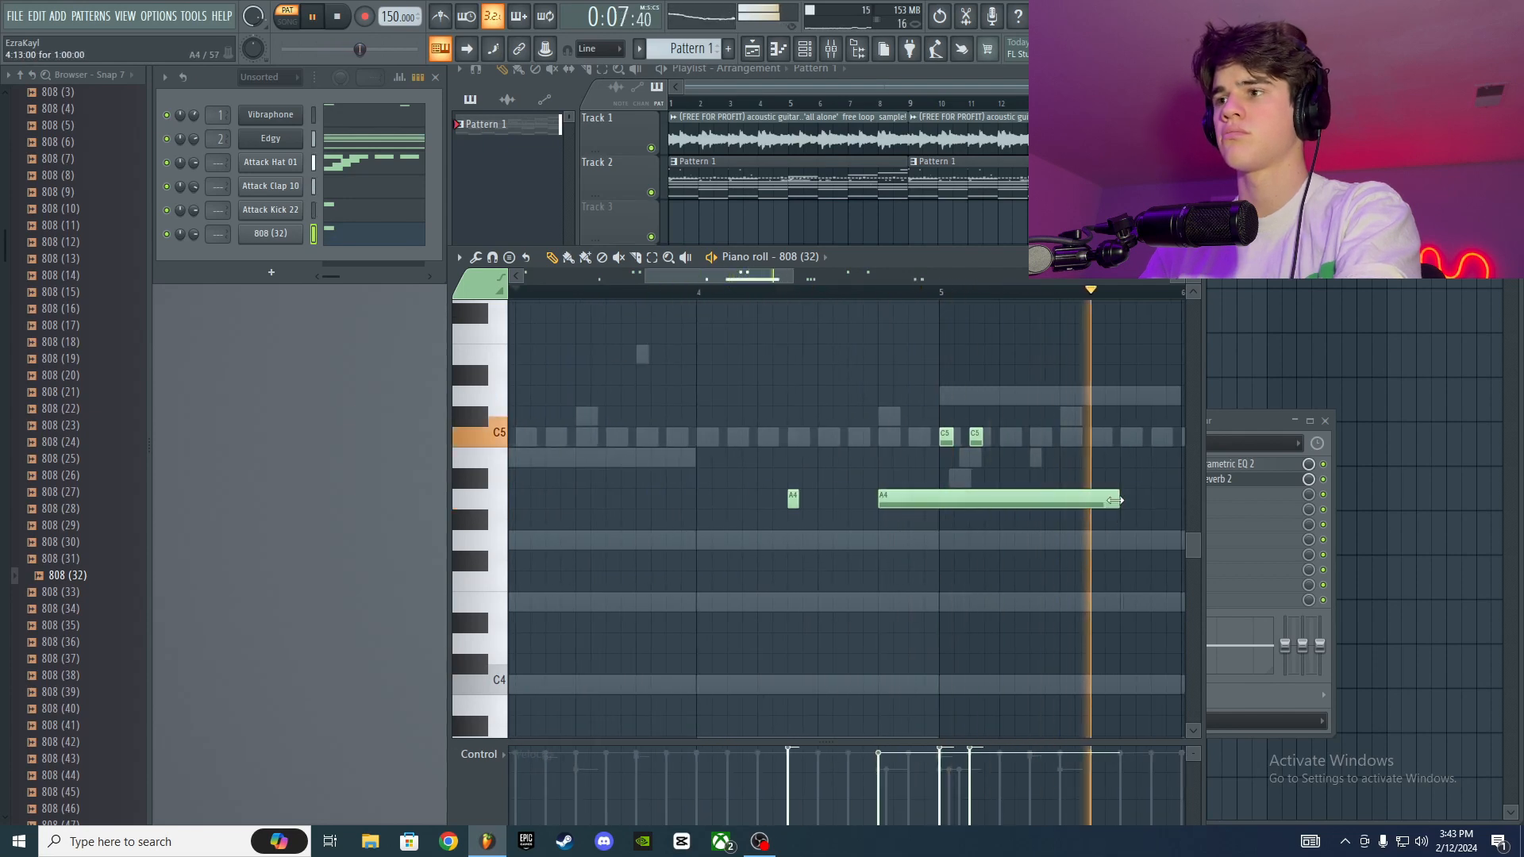
pyautogui.press('space')
pyautogui.scroll(-5, 920, 523)
pyautogui.scroll(4, 992, 296)
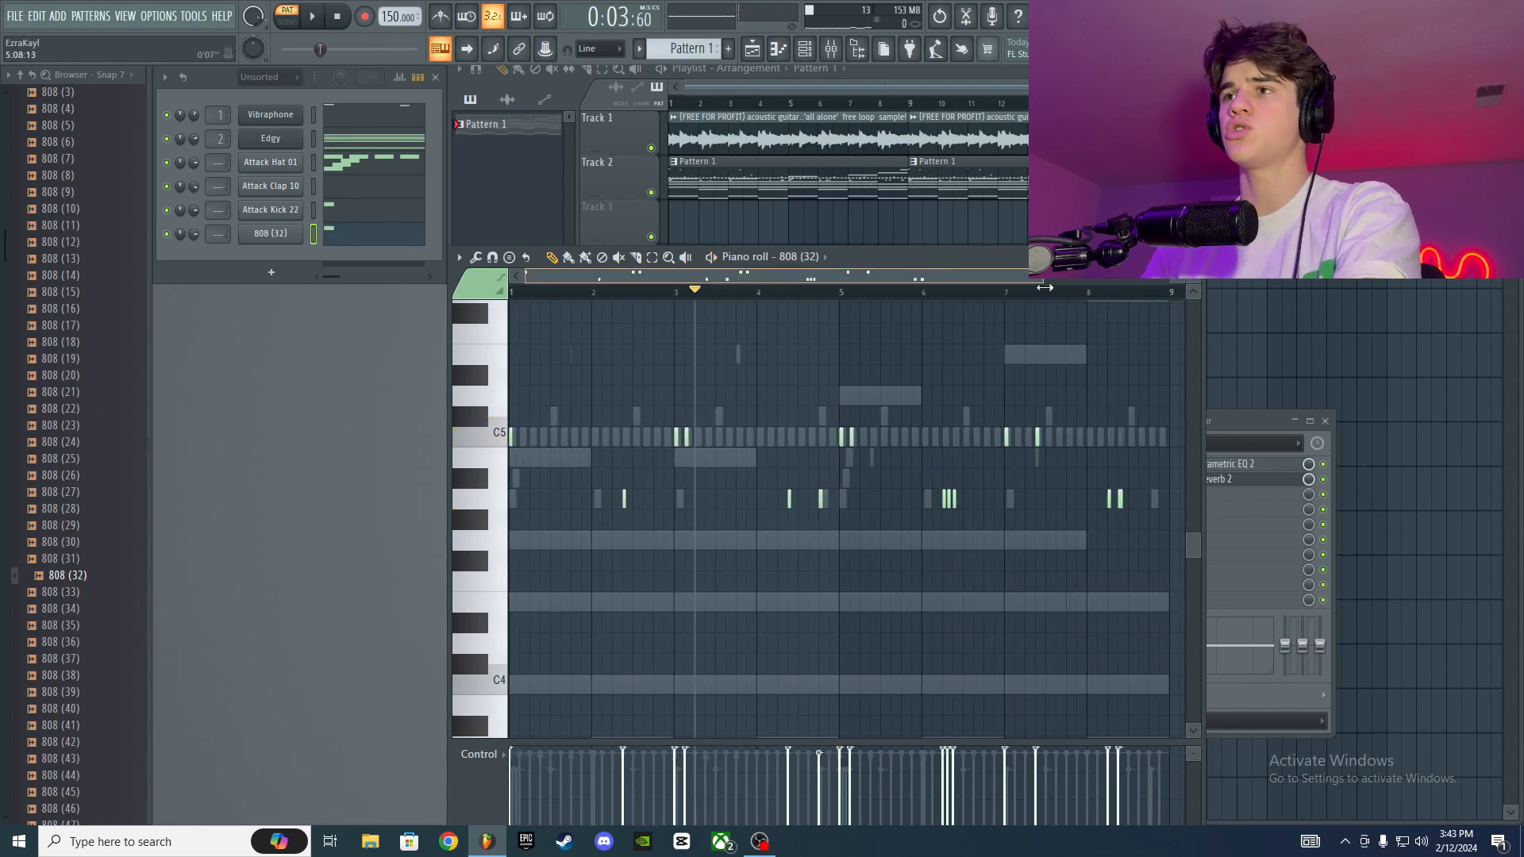
# Step: Delete the first two of the three A4 notes in bar 6 of the 808 (32) and play the passage
pyautogui.press('space')
pyautogui.scroll(1, 731, 480)
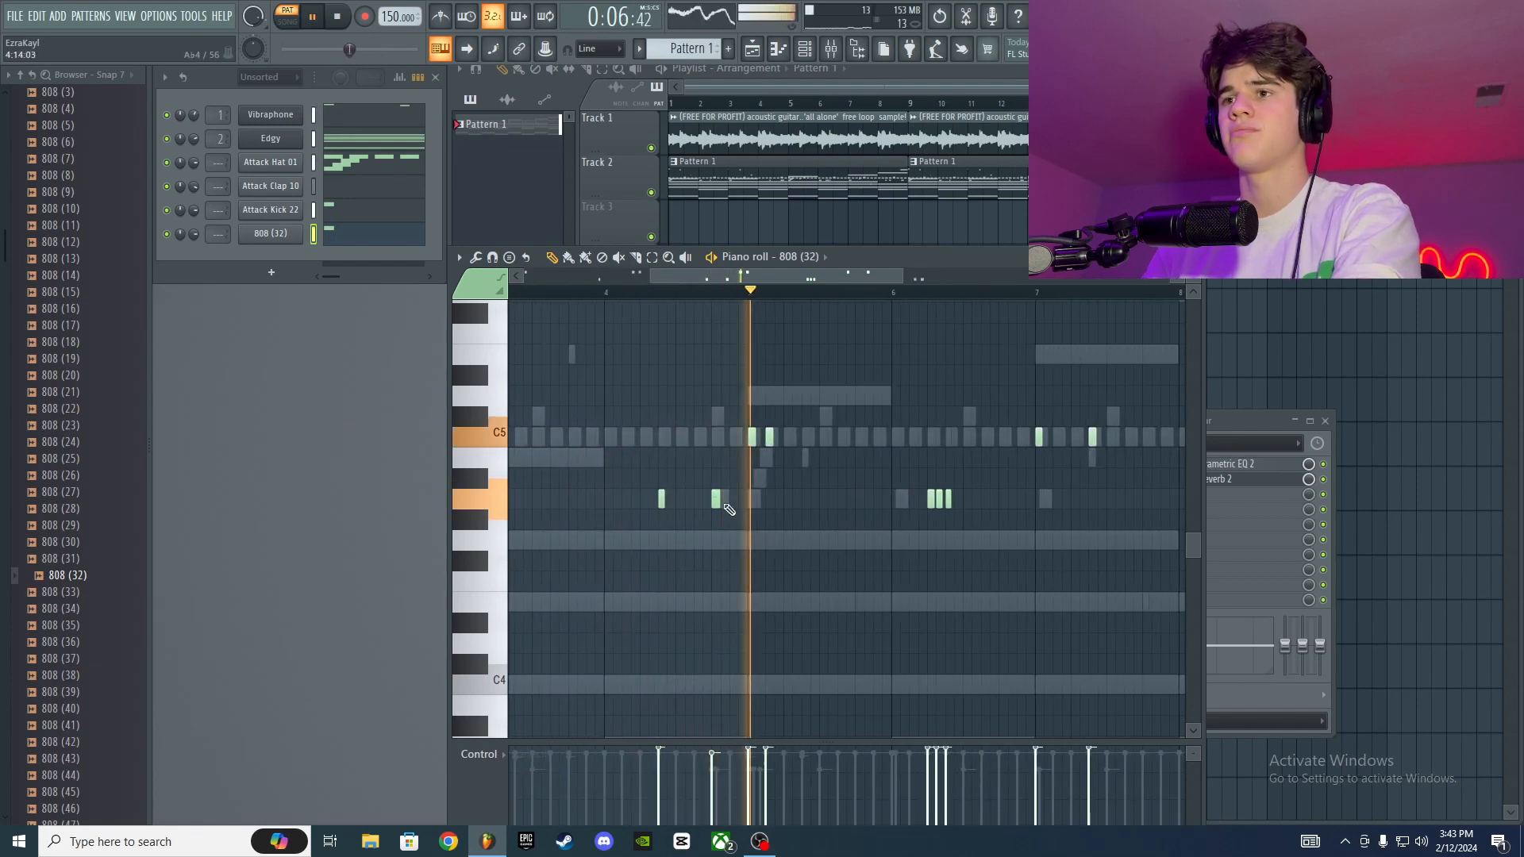
pyautogui.press('space')
pyautogui.scroll(2, 913, 306)
pyautogui.press('space')
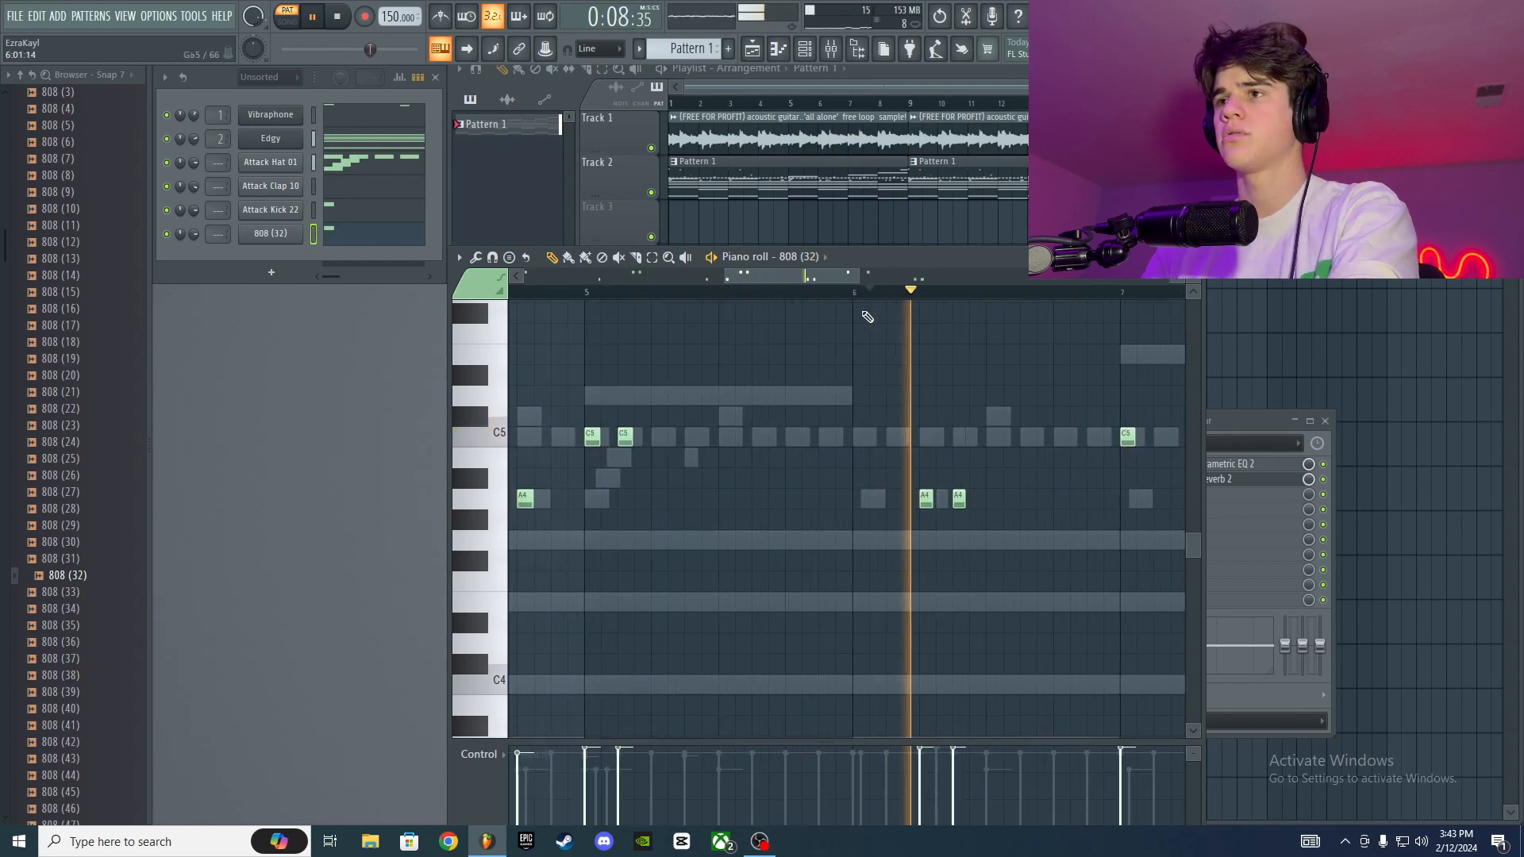
pyautogui.press('space')
pyautogui.rightClick(923, 500)
pyautogui.press('space')
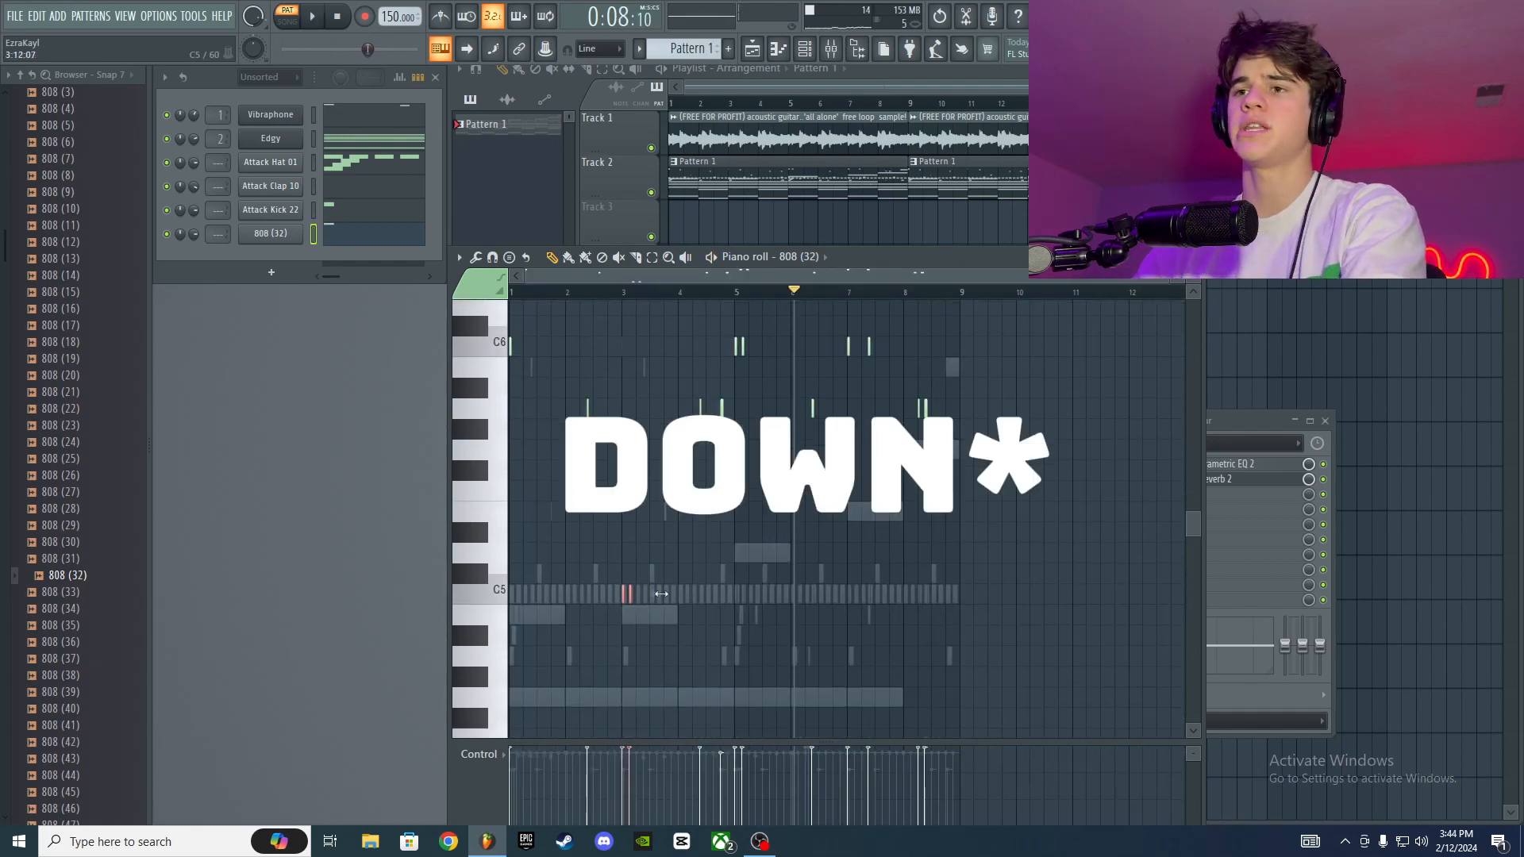
# Step: Play the pattern and listen to the two bar 3 808 notes on C5 against the higher ones
pyautogui.scroll(-1, 662, 594)
pyautogui.scroll(1, 626, 481)
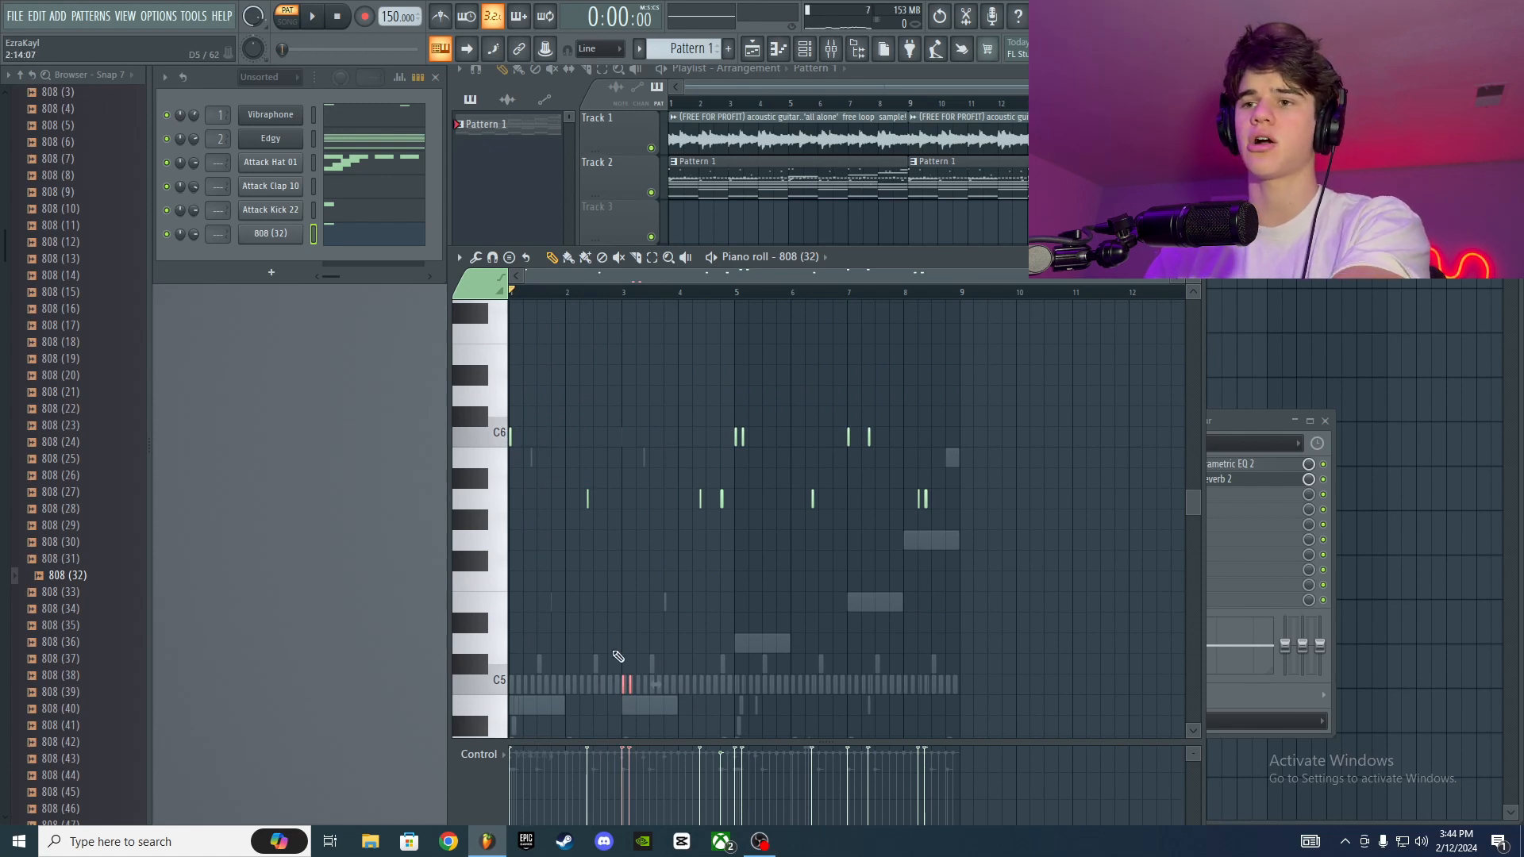
pyautogui.press('space')
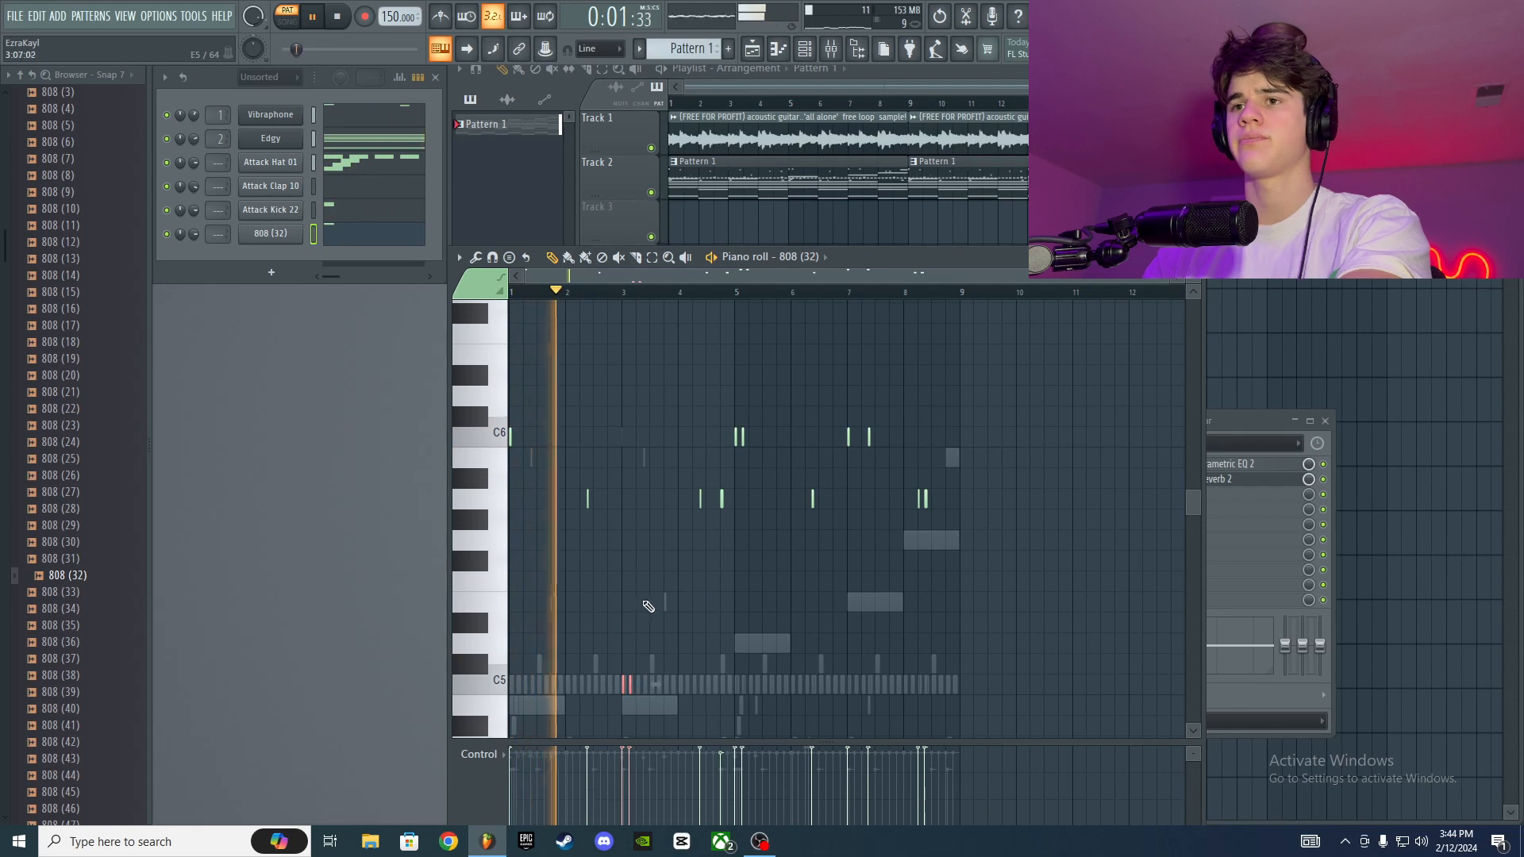
pyautogui.scroll(3, 639, 596)
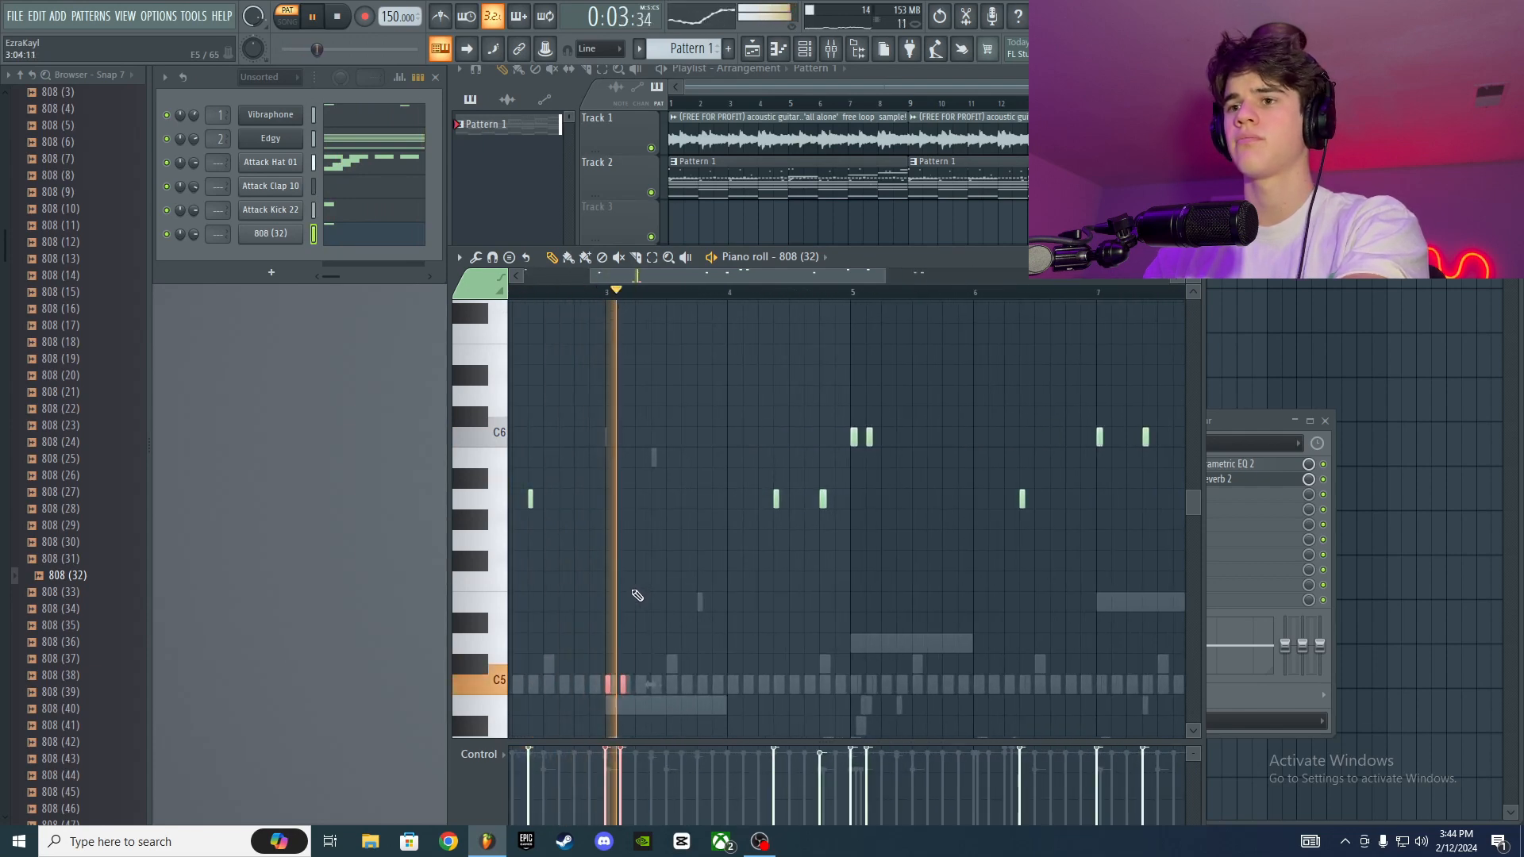
pyautogui.press('space')
# Step: Close the piano roll and the mixer, and switch playback to song mode
pyautogui.press('F7')
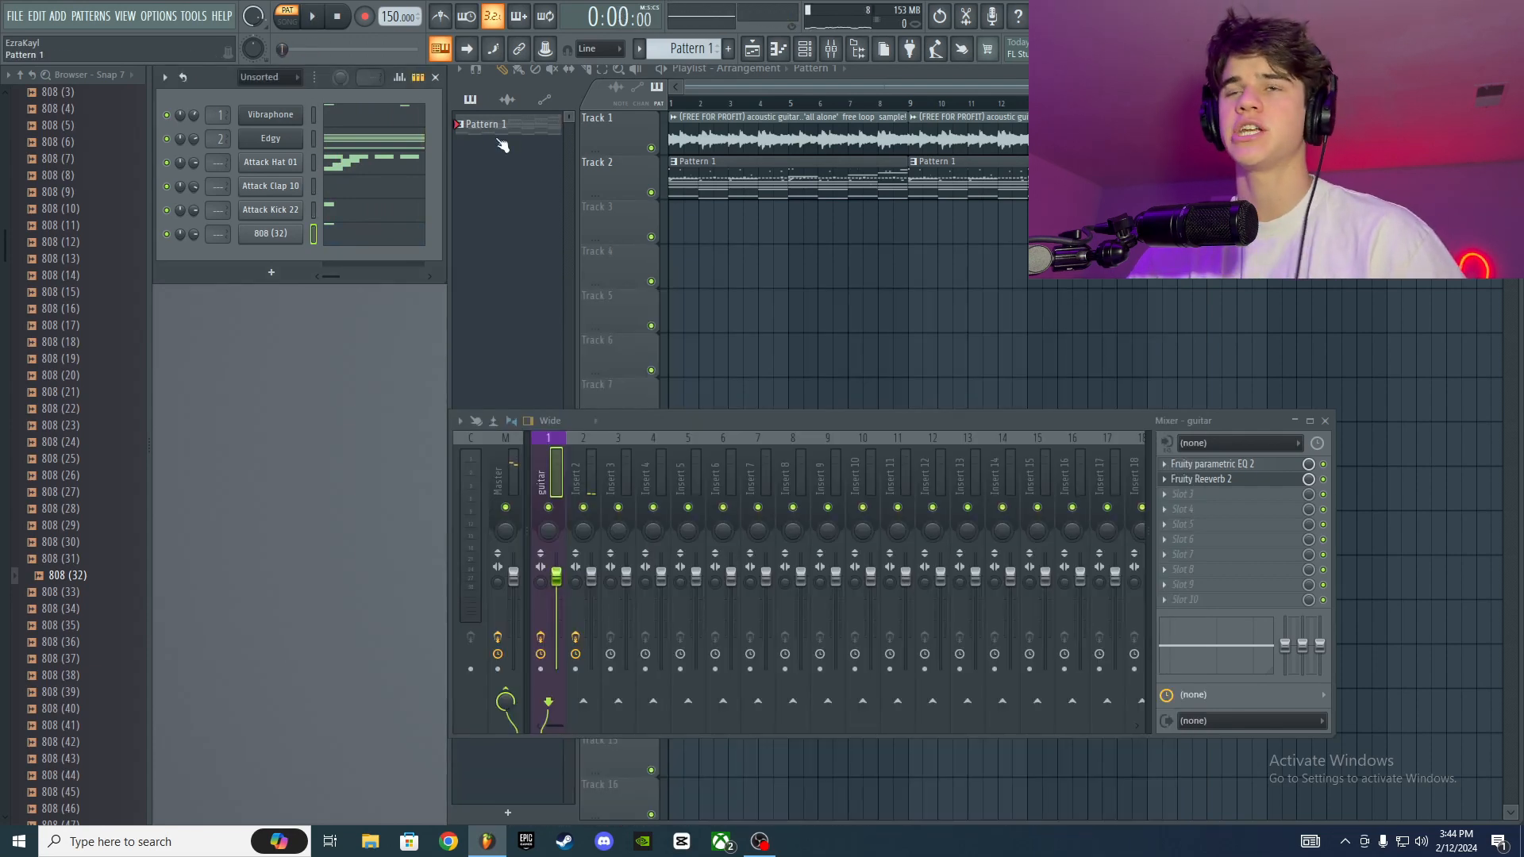
pyautogui.click(294, 13)
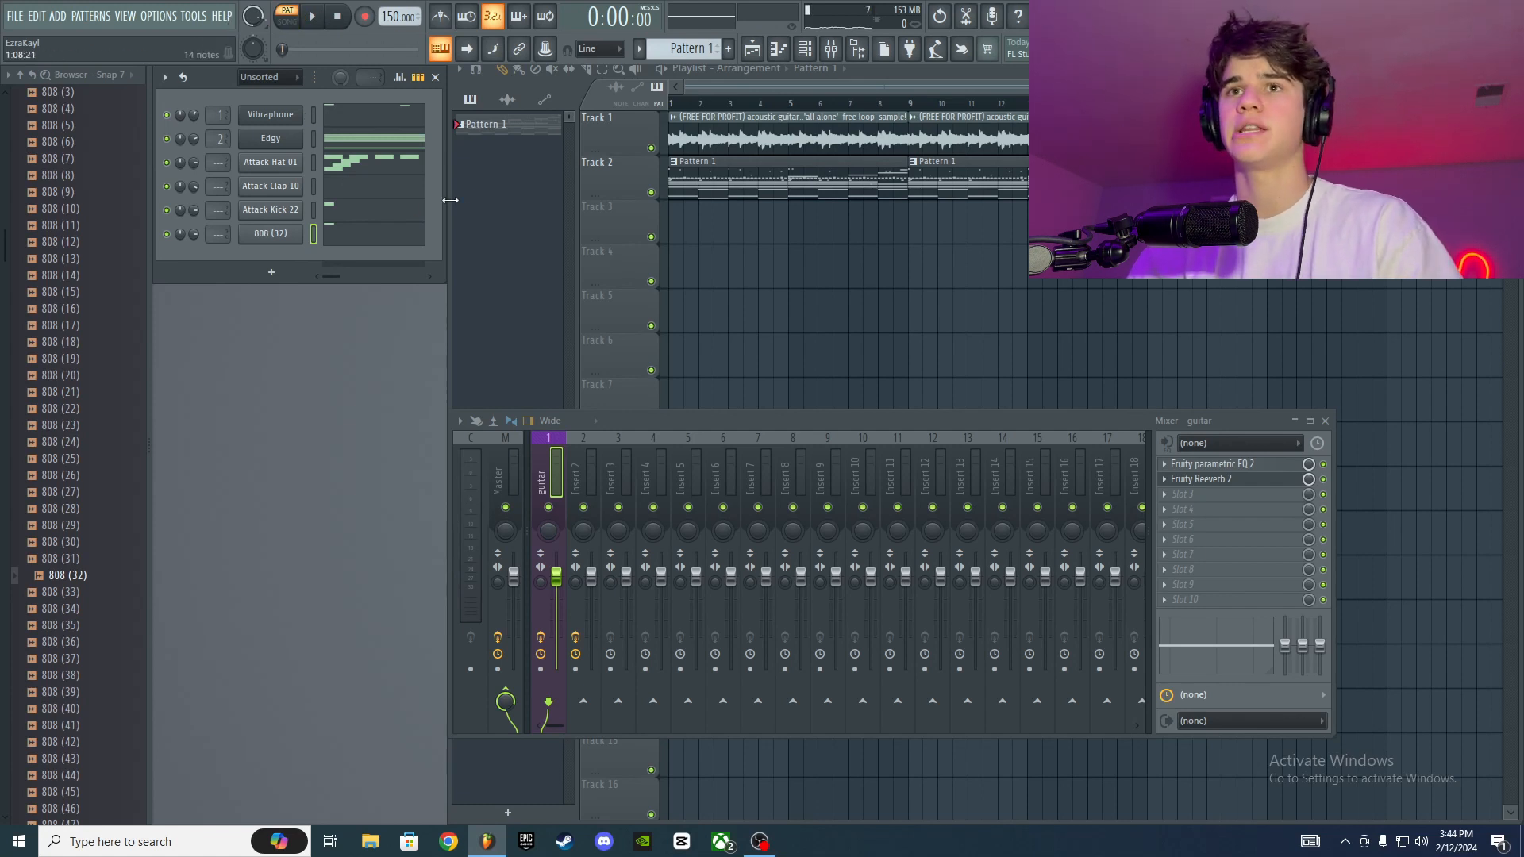
pyautogui.press('F9')
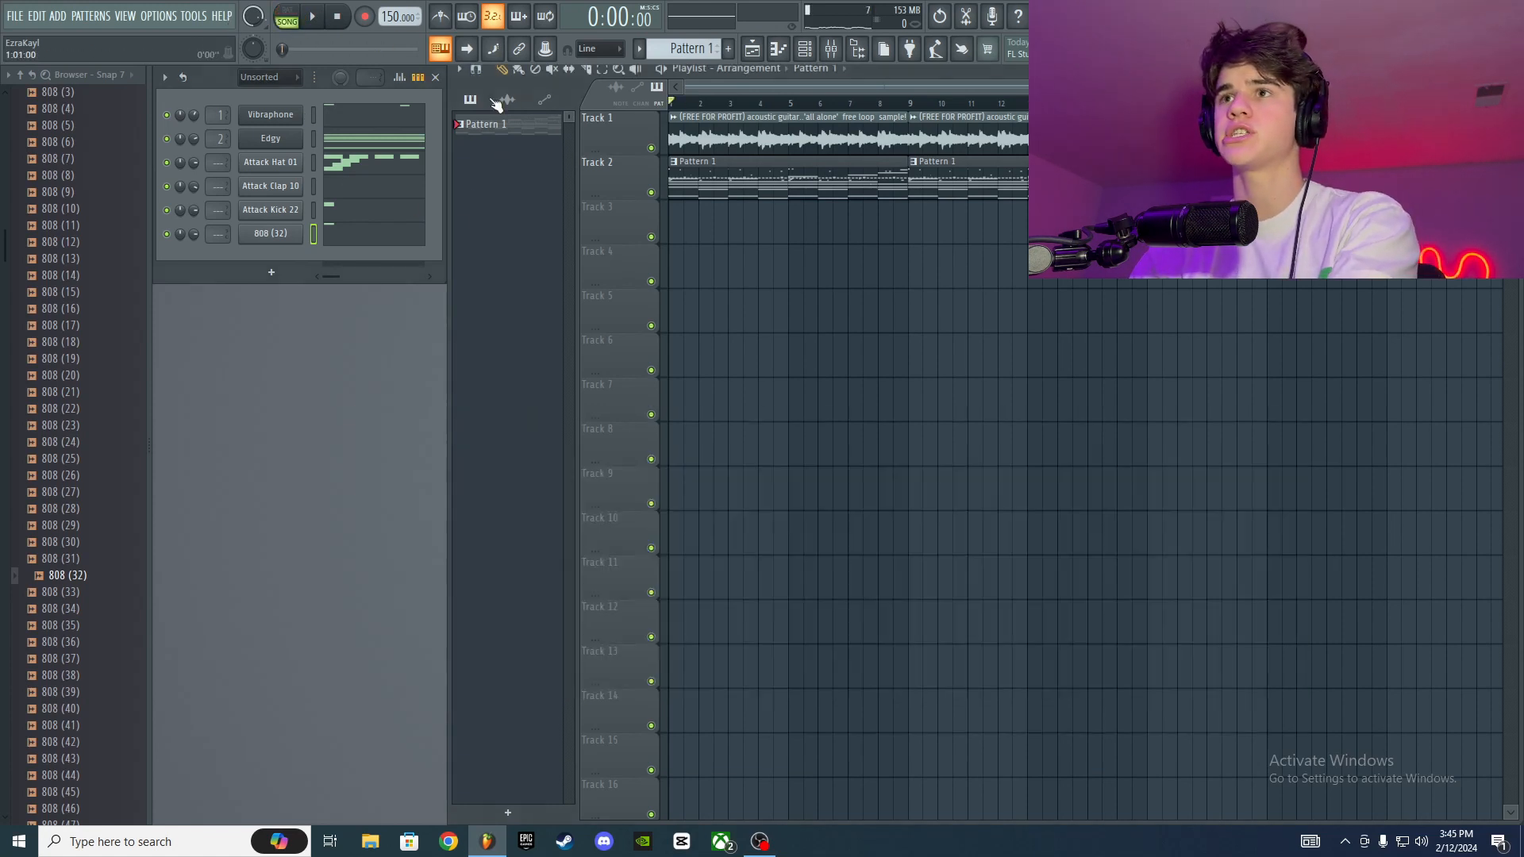
# Step: Clear the Pattern 1 clips from Track 2 and place Pattern 1 there again at bars 1 and 9
pyautogui.rightClick(769, 186)
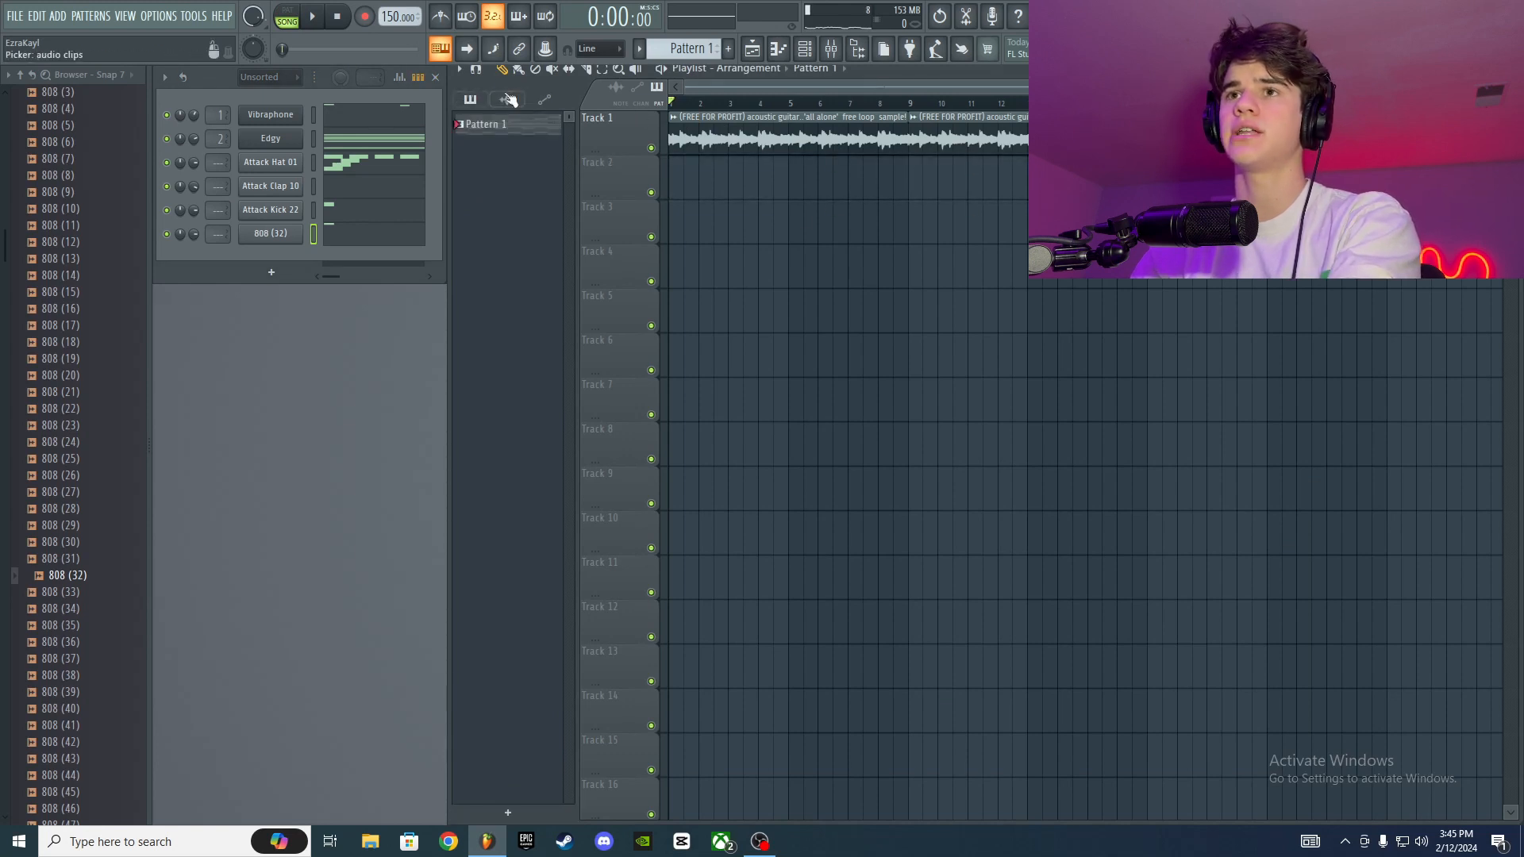
pyautogui.moveTo(486, 129); pyautogui.dragTo(717, 181)
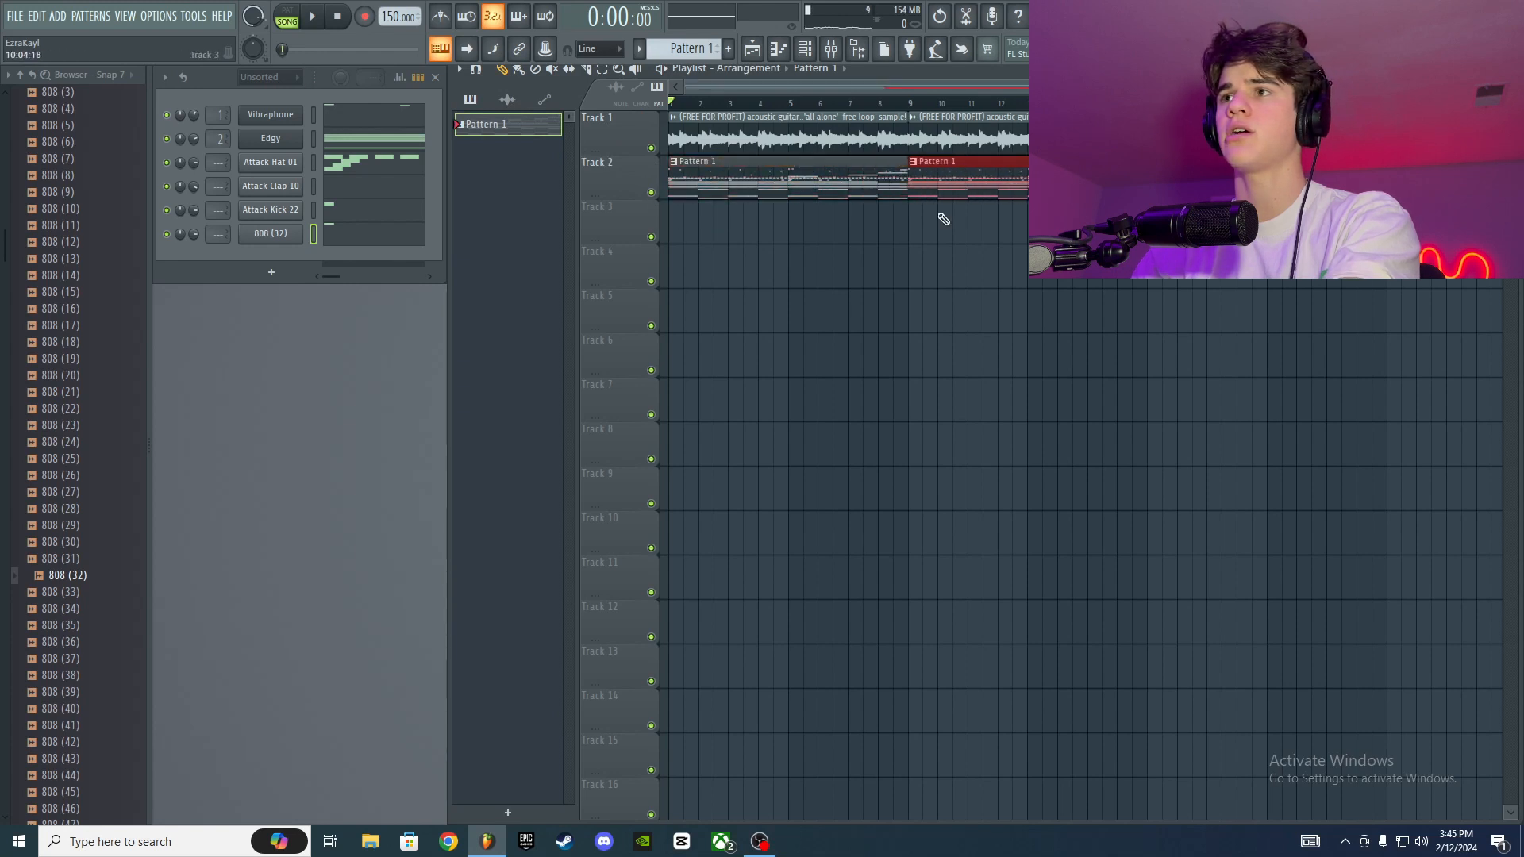
pyautogui.scroll(-1, 784, 107)
# Step: Play the song and look at the channel settings of the guitar sample audio clip
pyautogui.press('space')
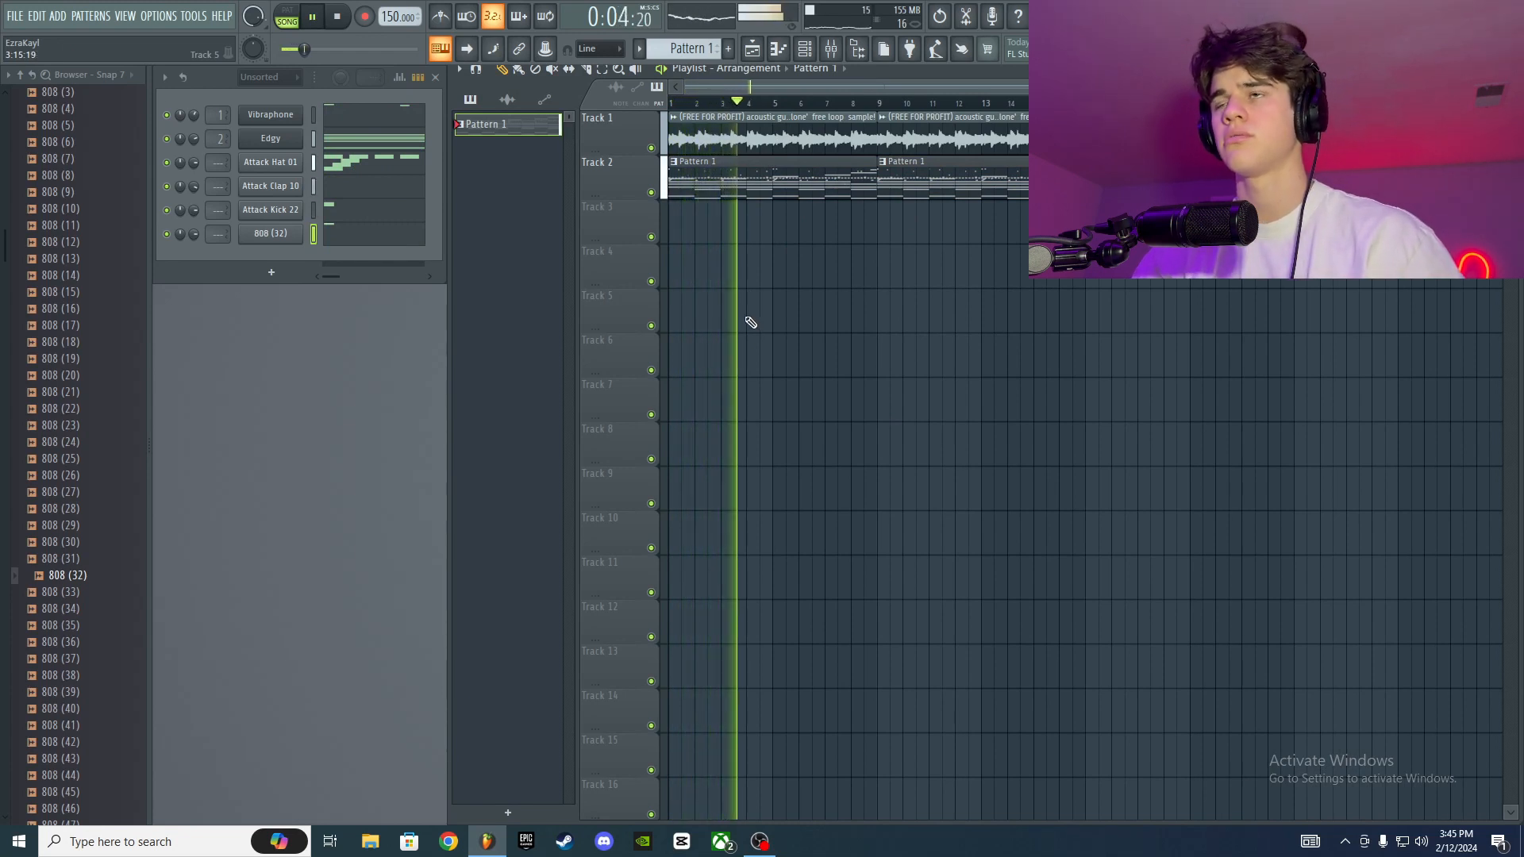
pyautogui.doubleClick(725, 124)
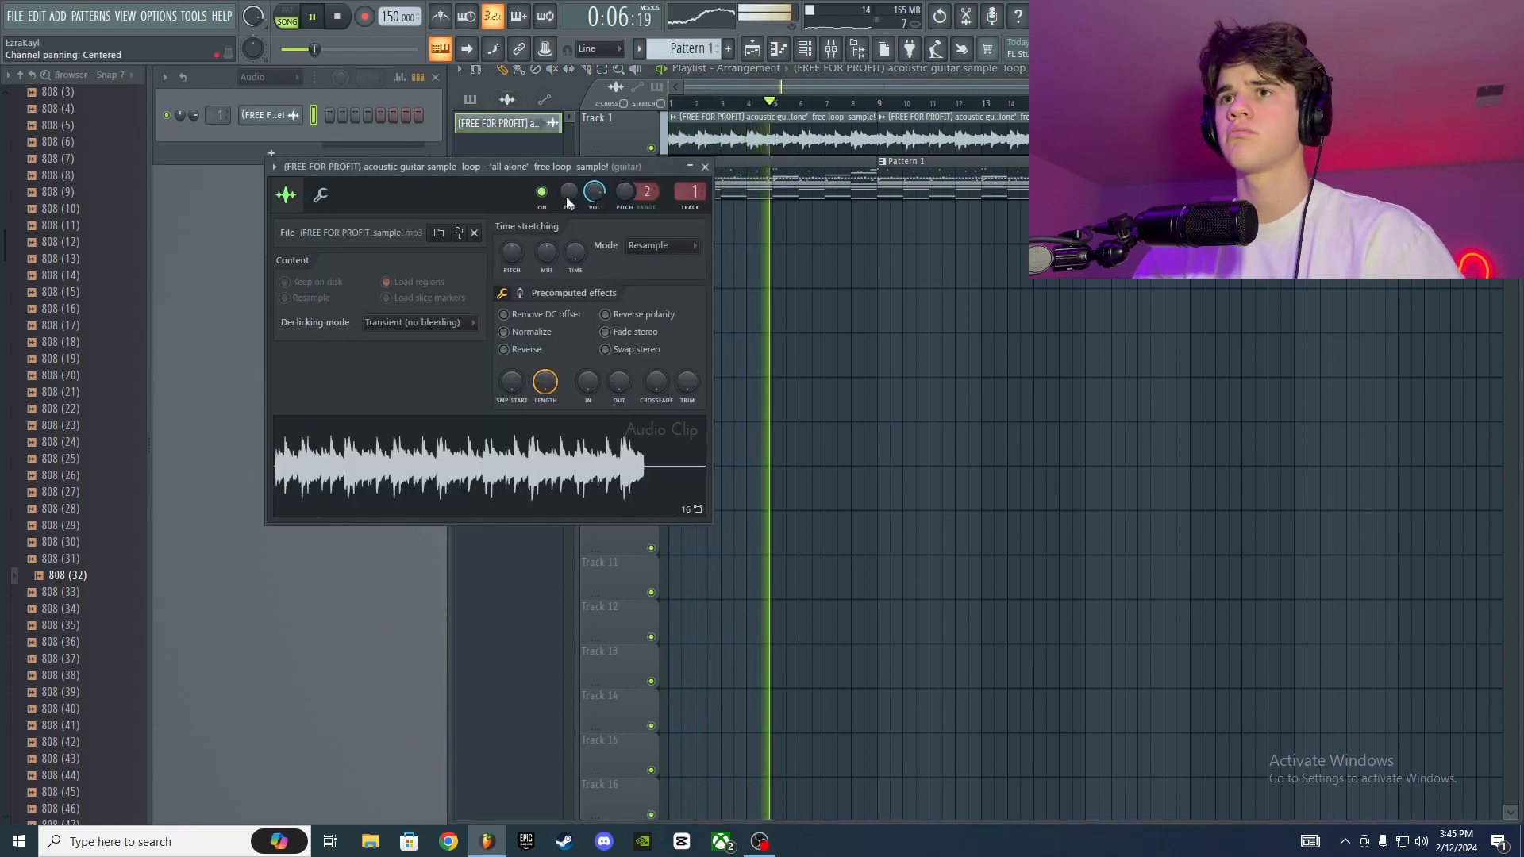
pyautogui.click(707, 167)
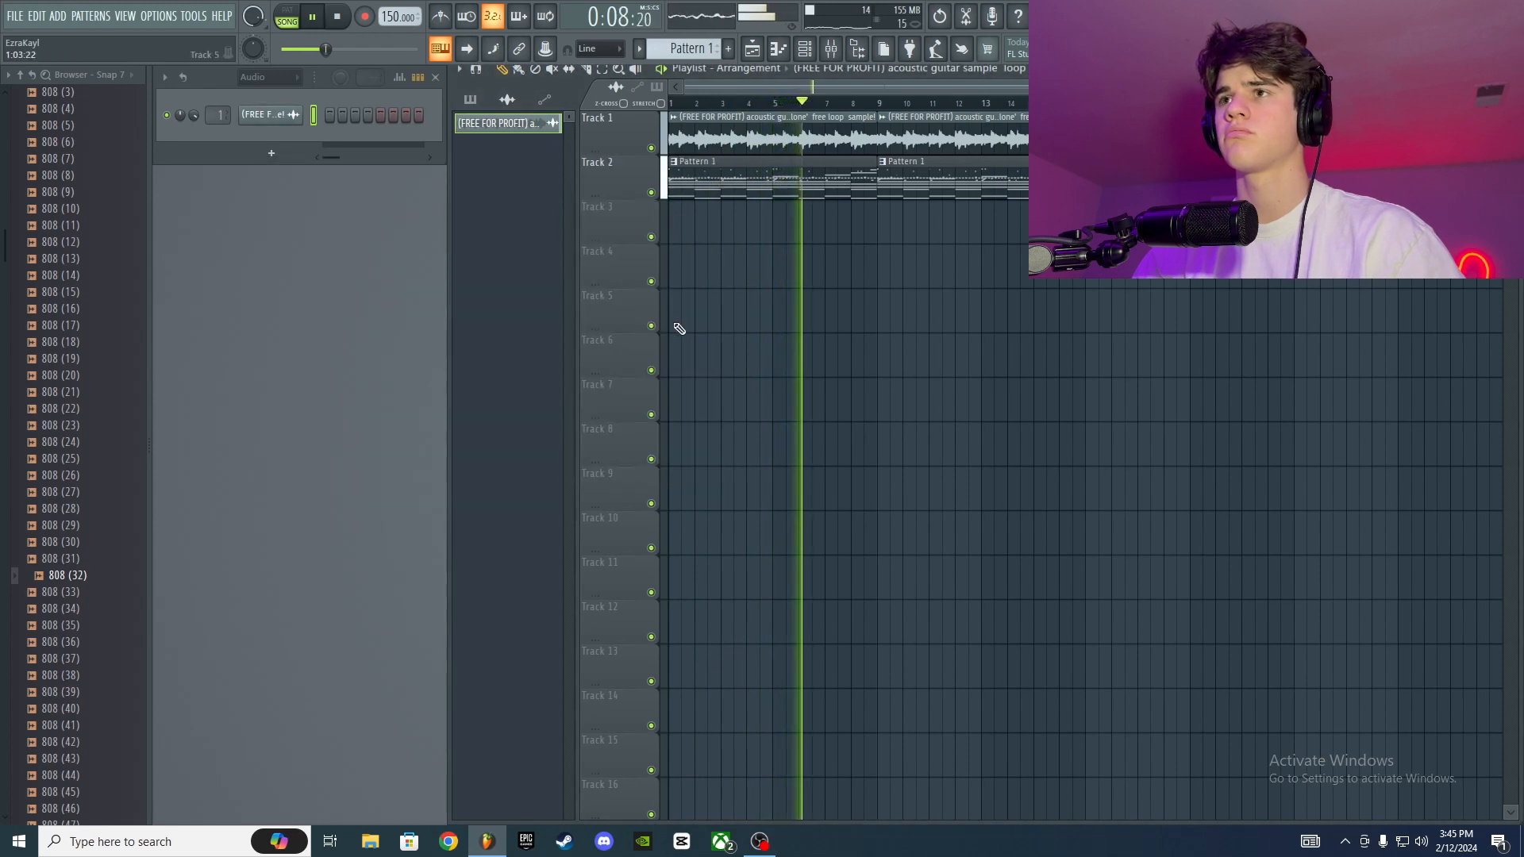